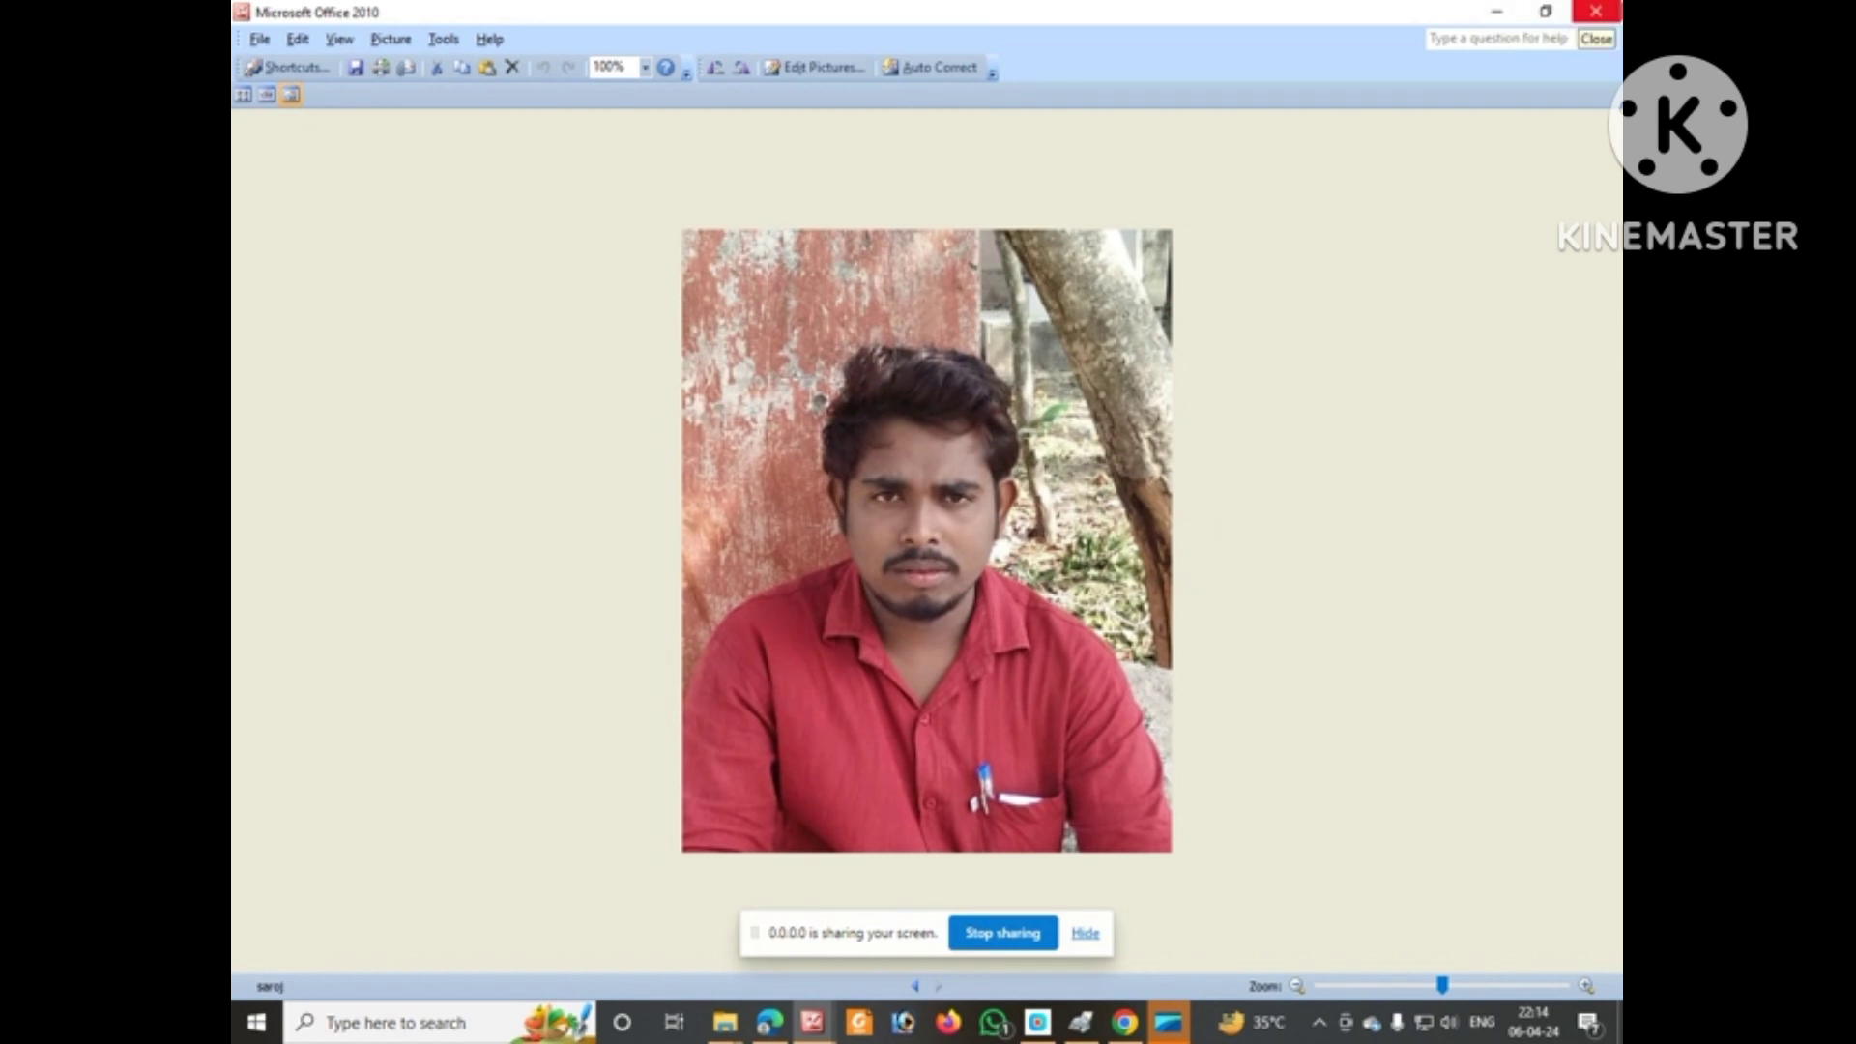
Minimize the photo viewer, then switch to Adobe Photoshop and maximize its window
left_click(1500, 12)
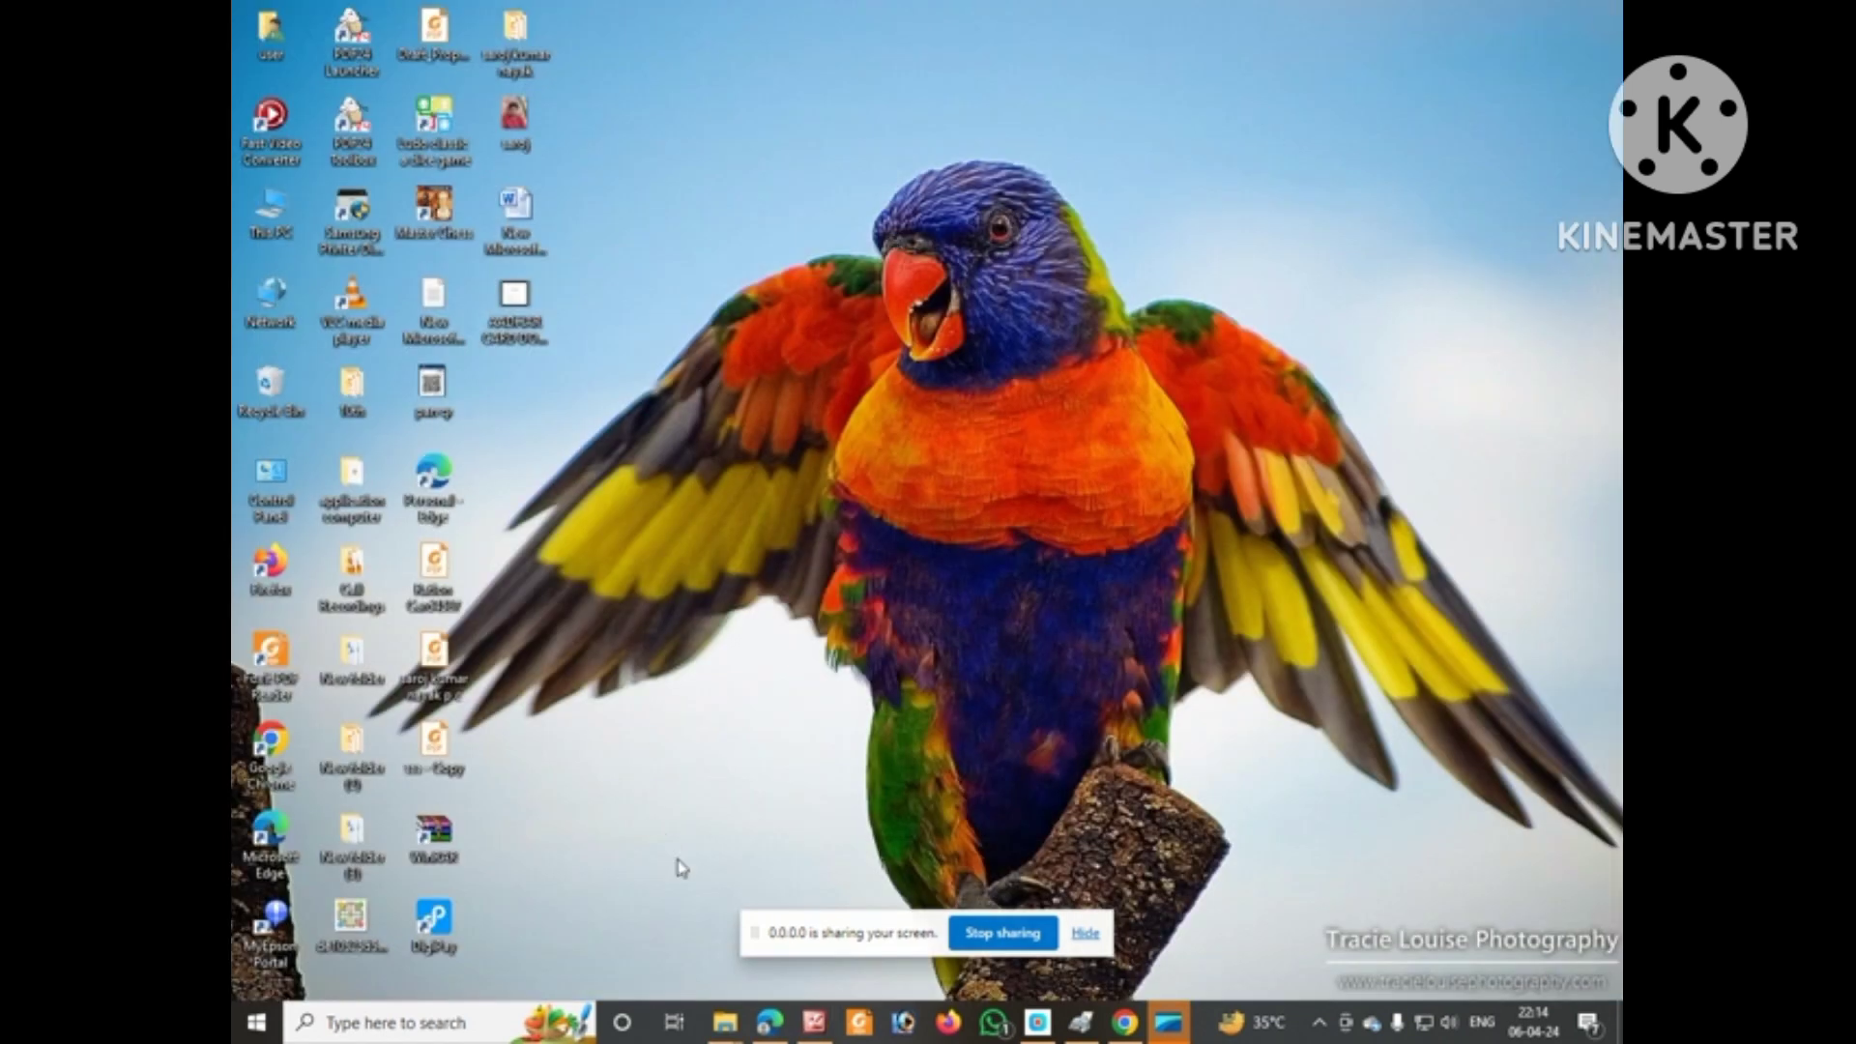
mouse_move(769, 1026)
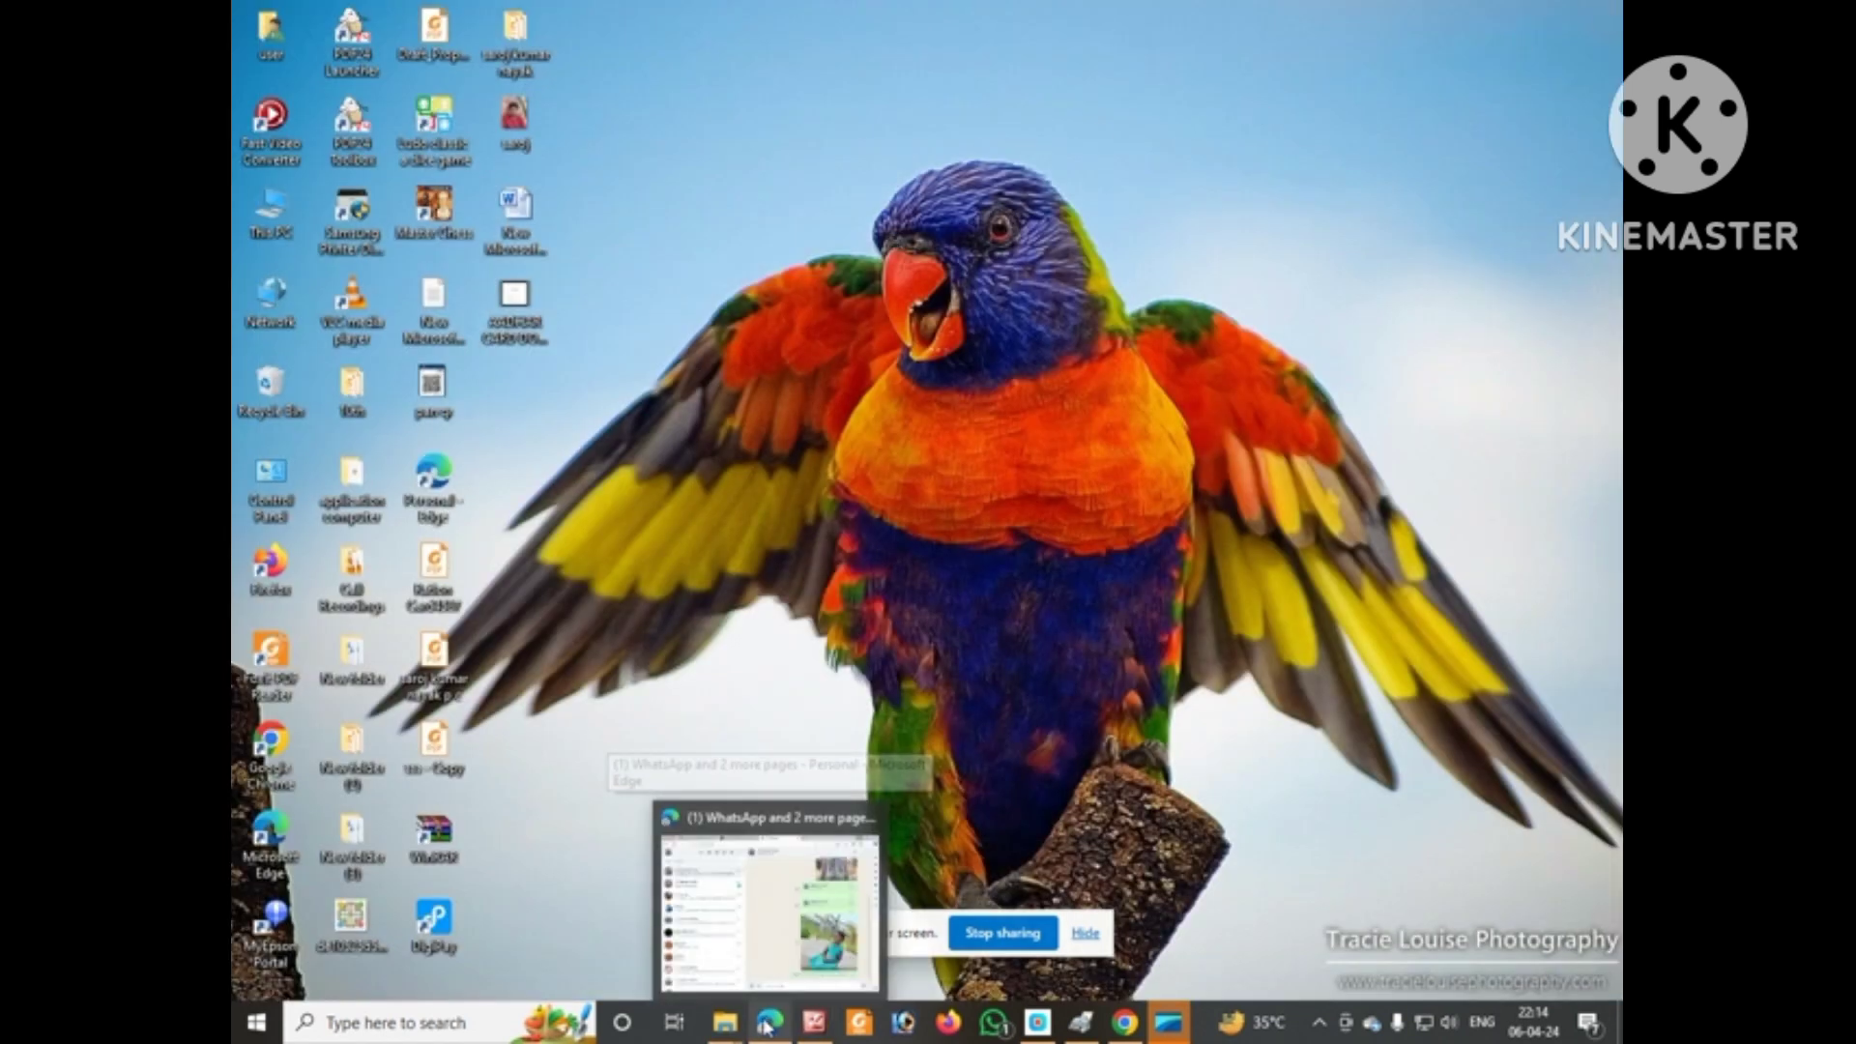
mouse_move(1127, 1027)
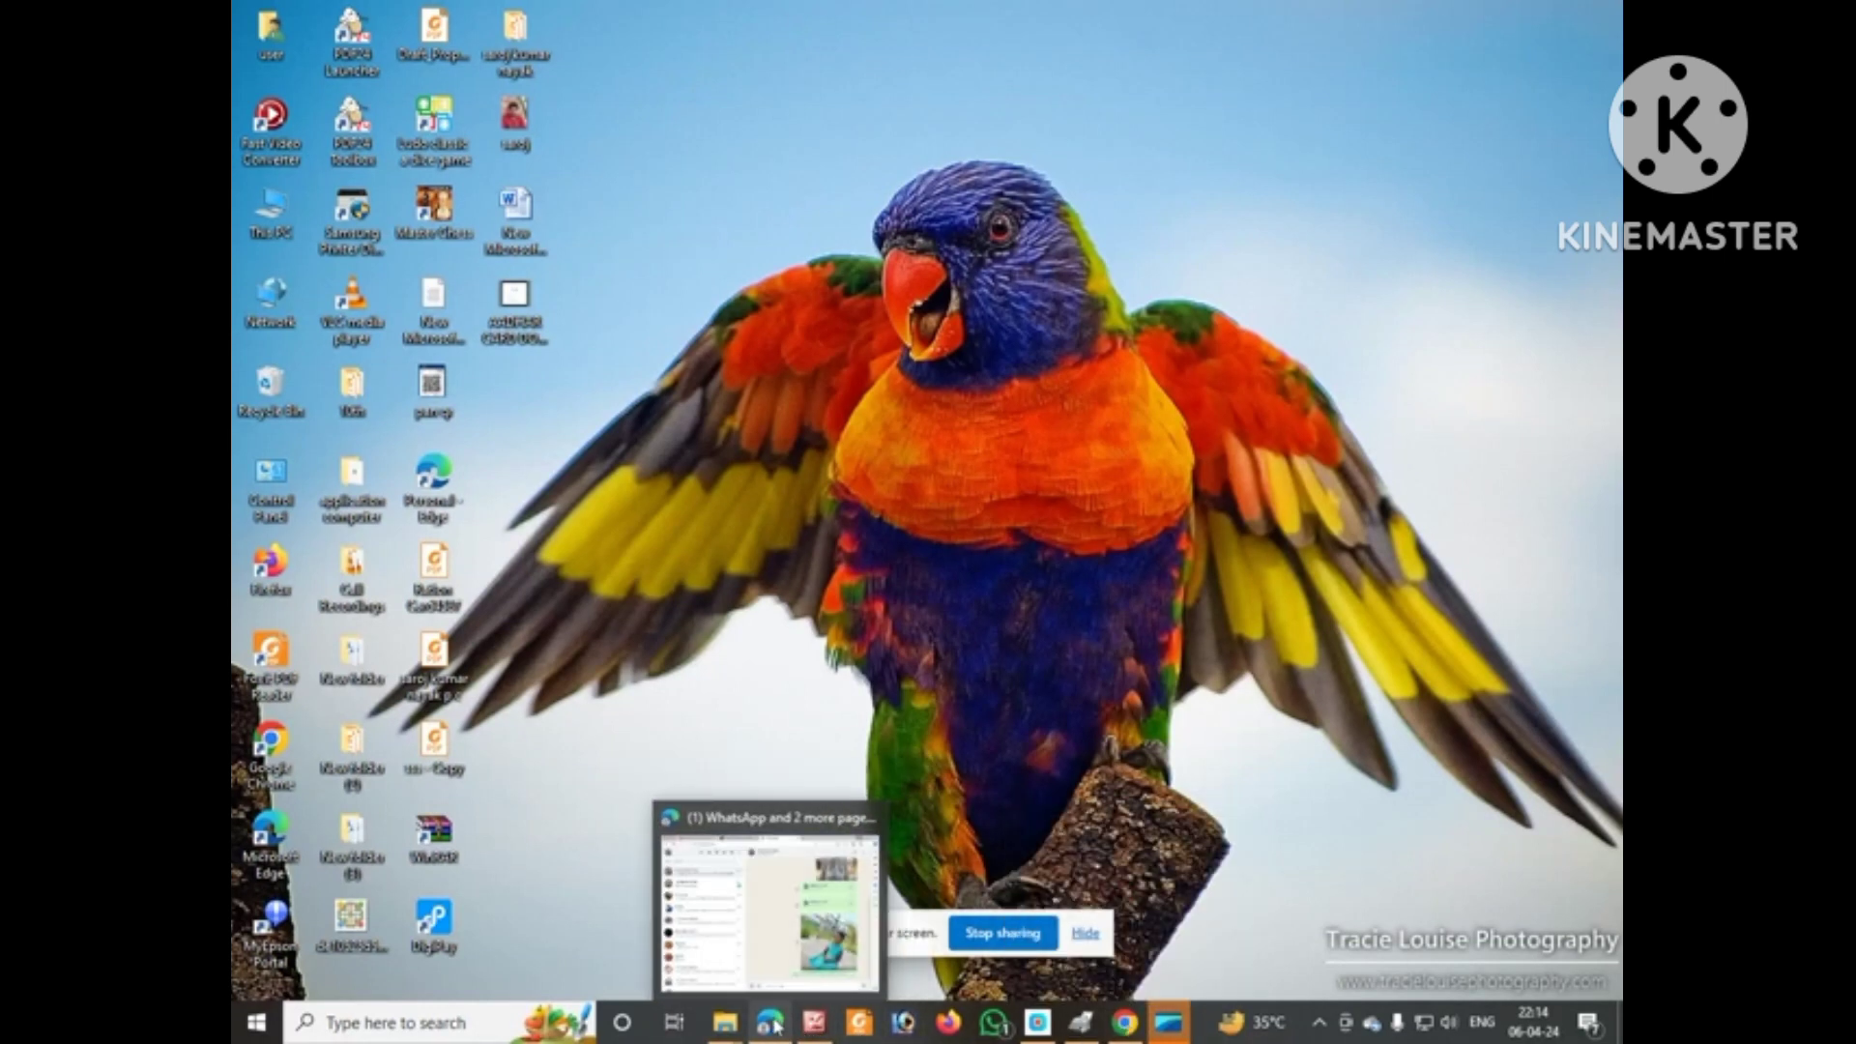
left_click(901, 1027)
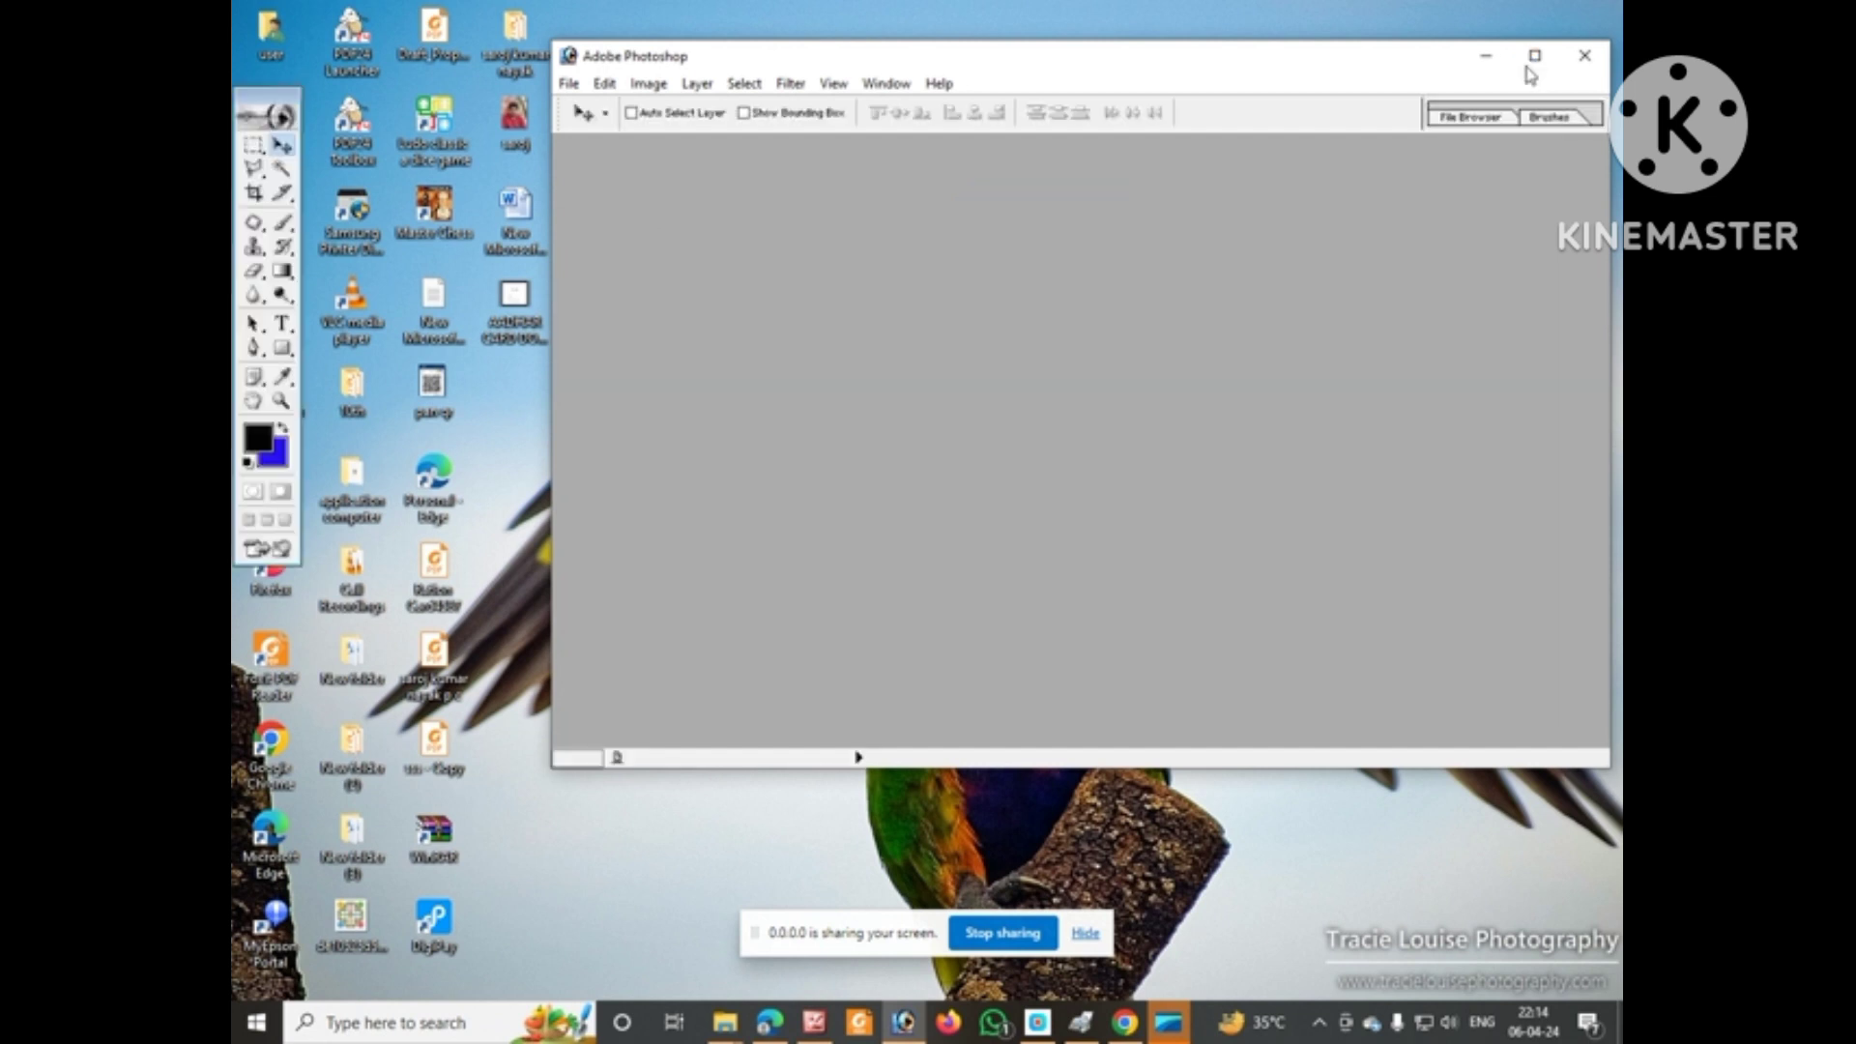
left_click(1533, 56)
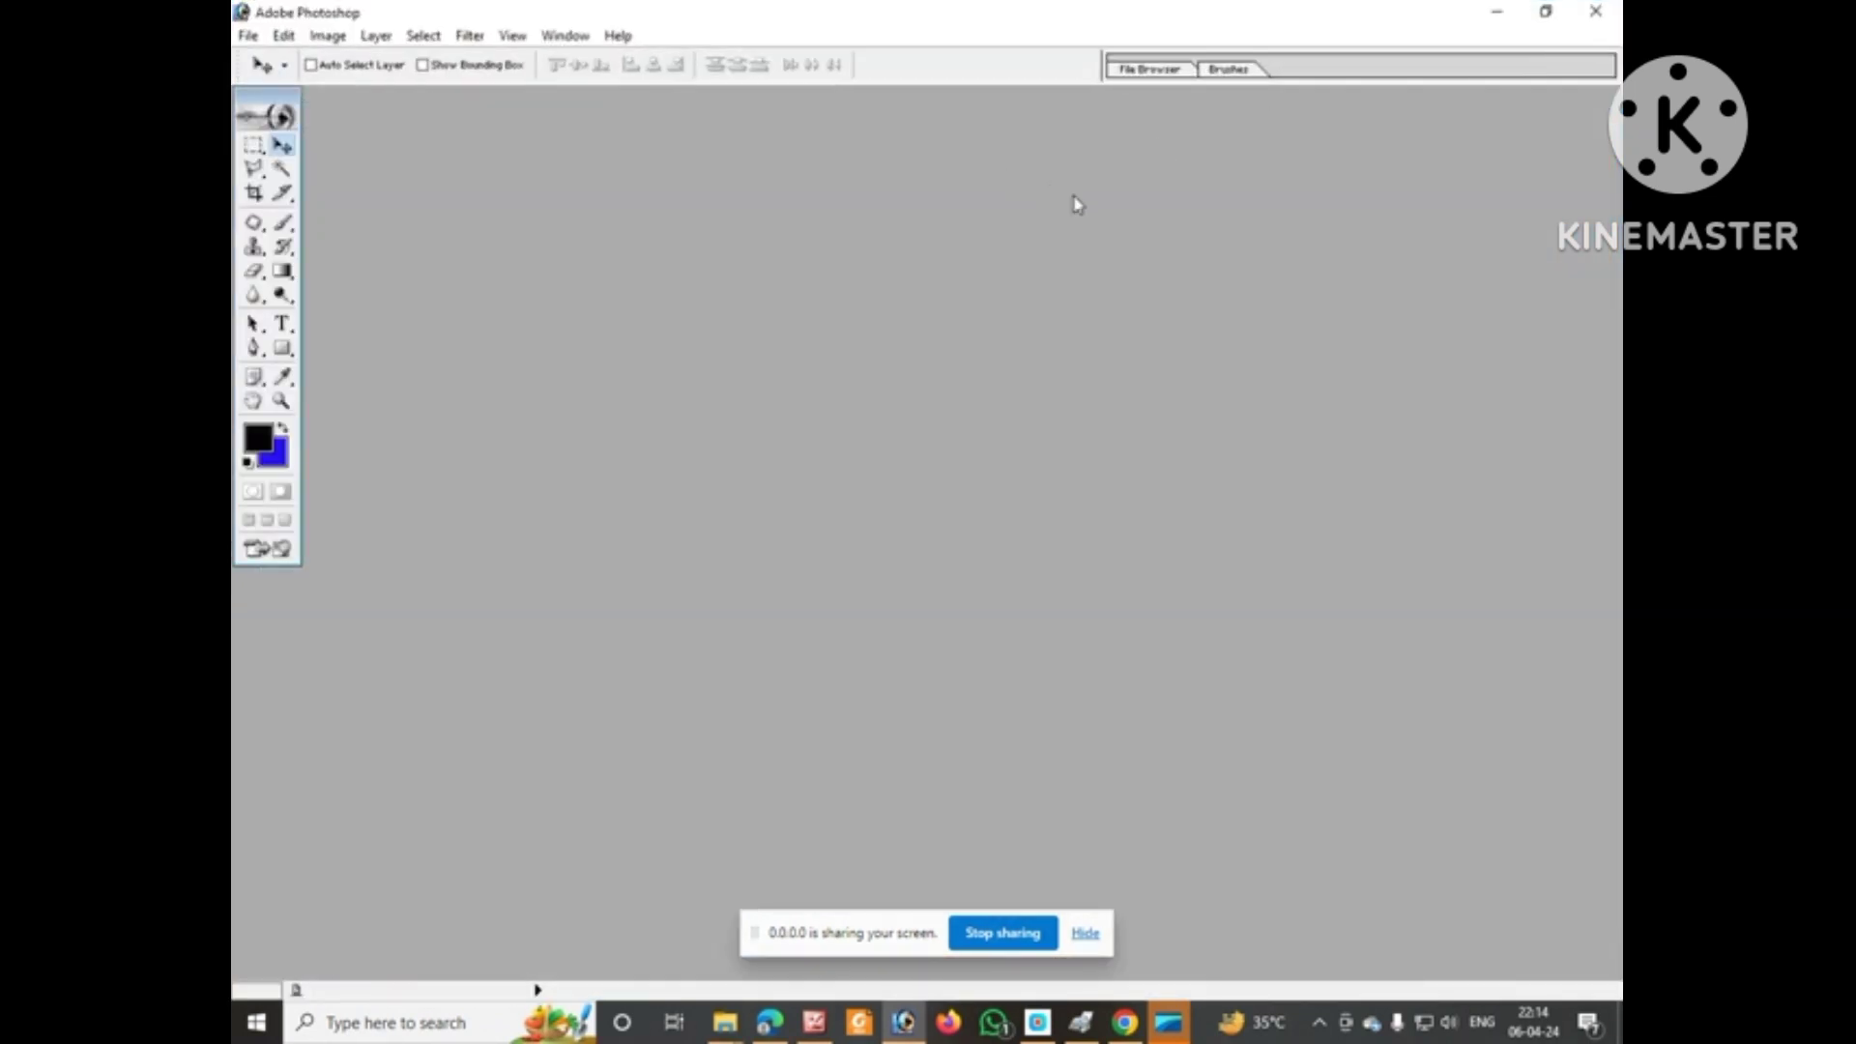
Try to open the portrait JPEG in the red shirt from the Desktop
left_click(249, 36)
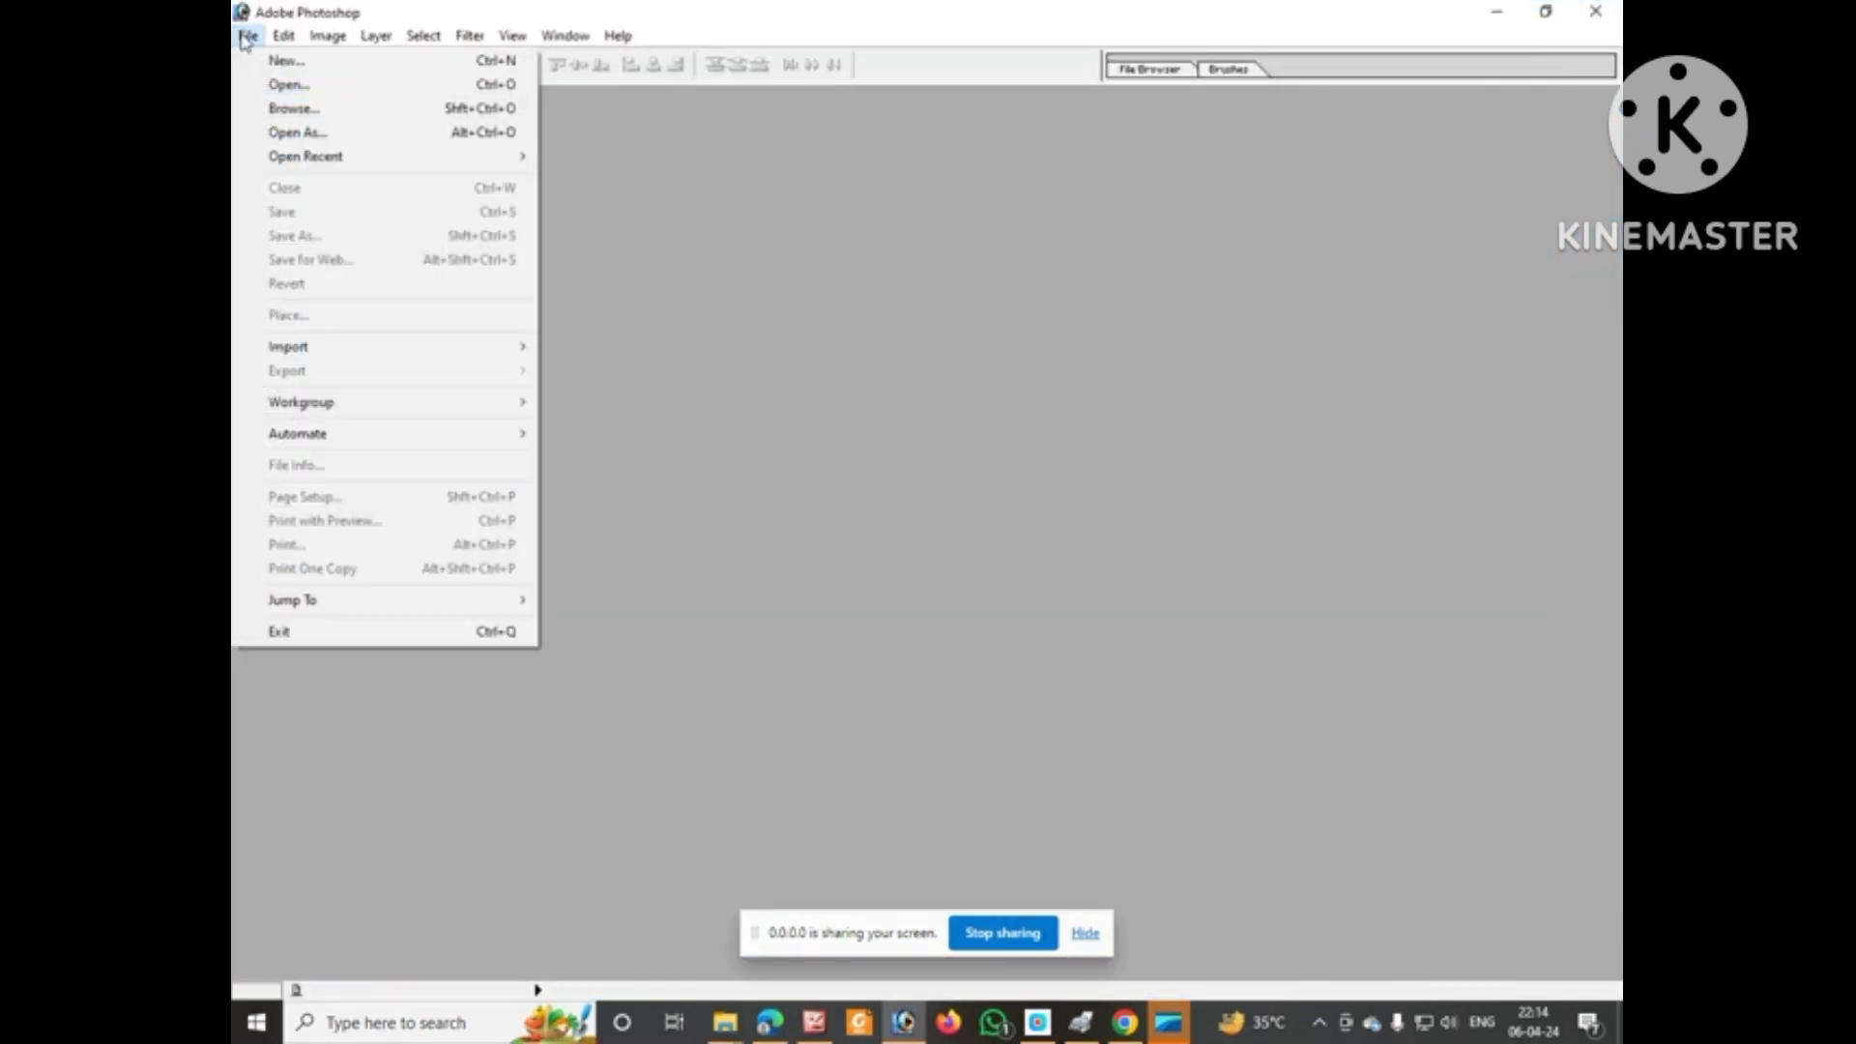
left_click(290, 86)
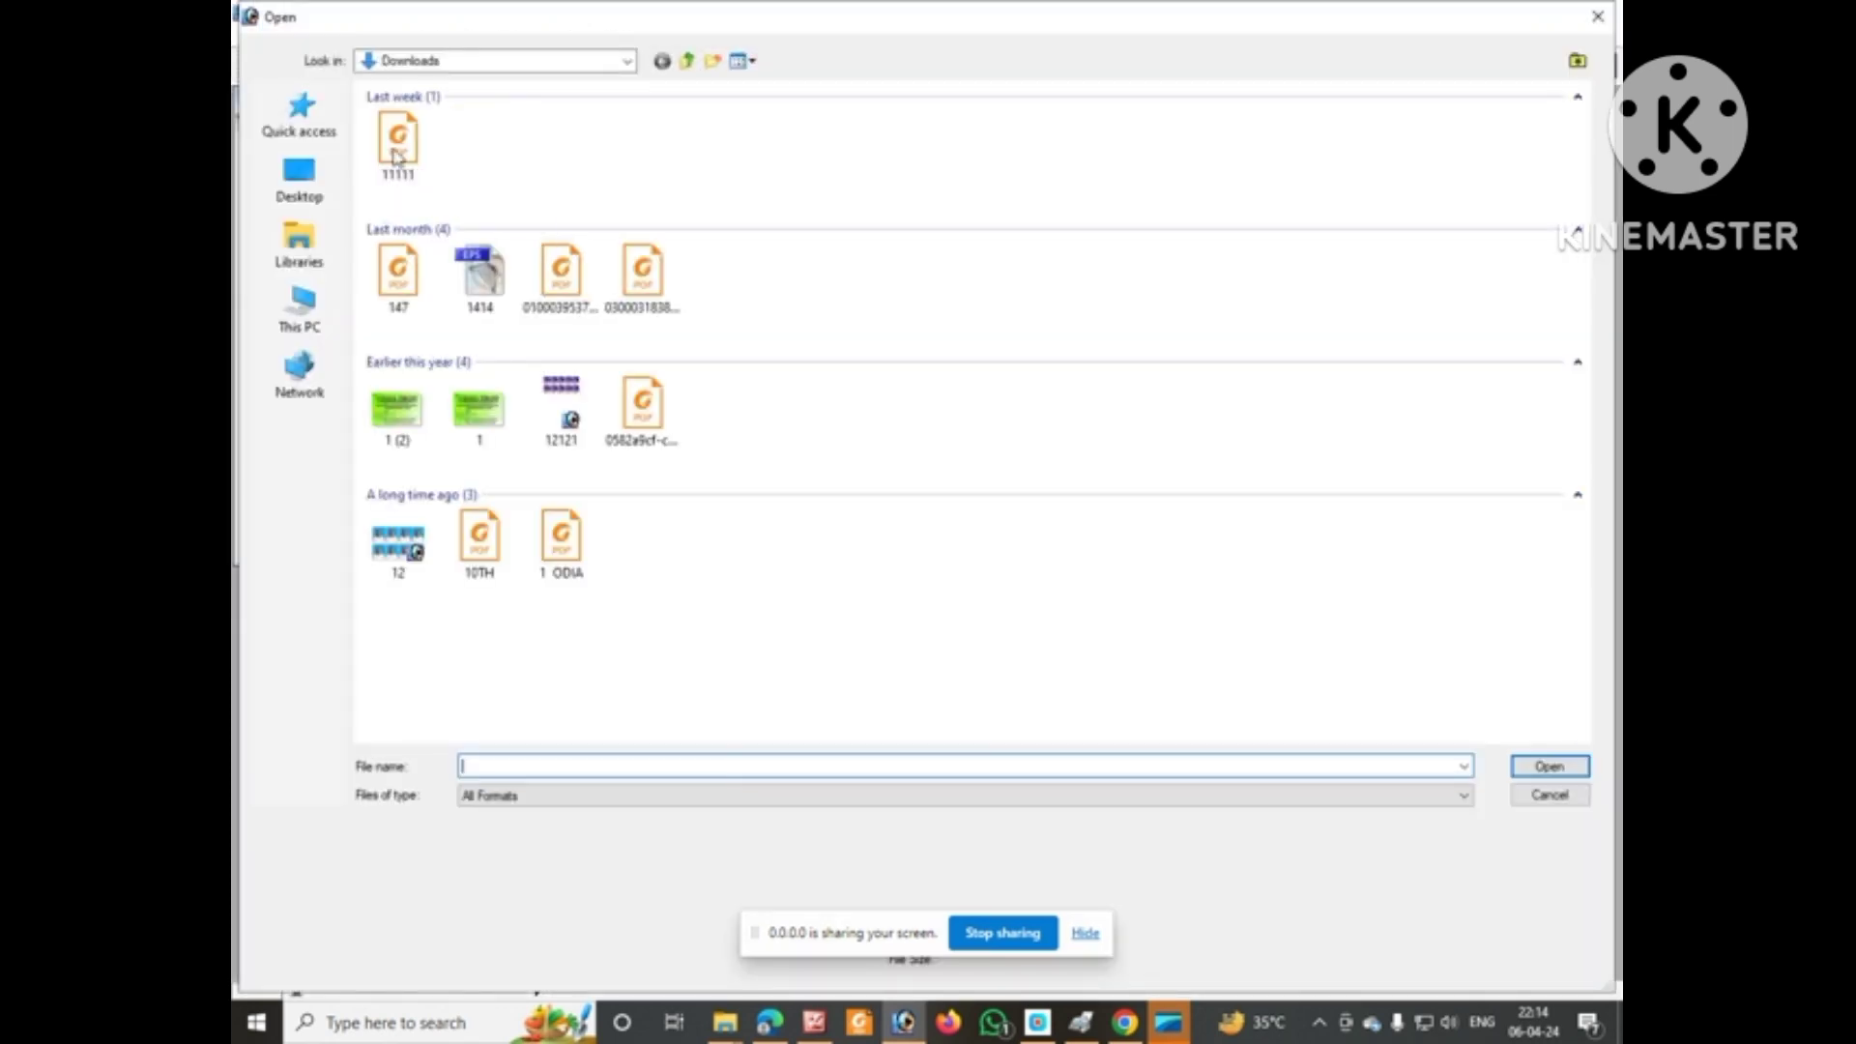
left_click(300, 179)
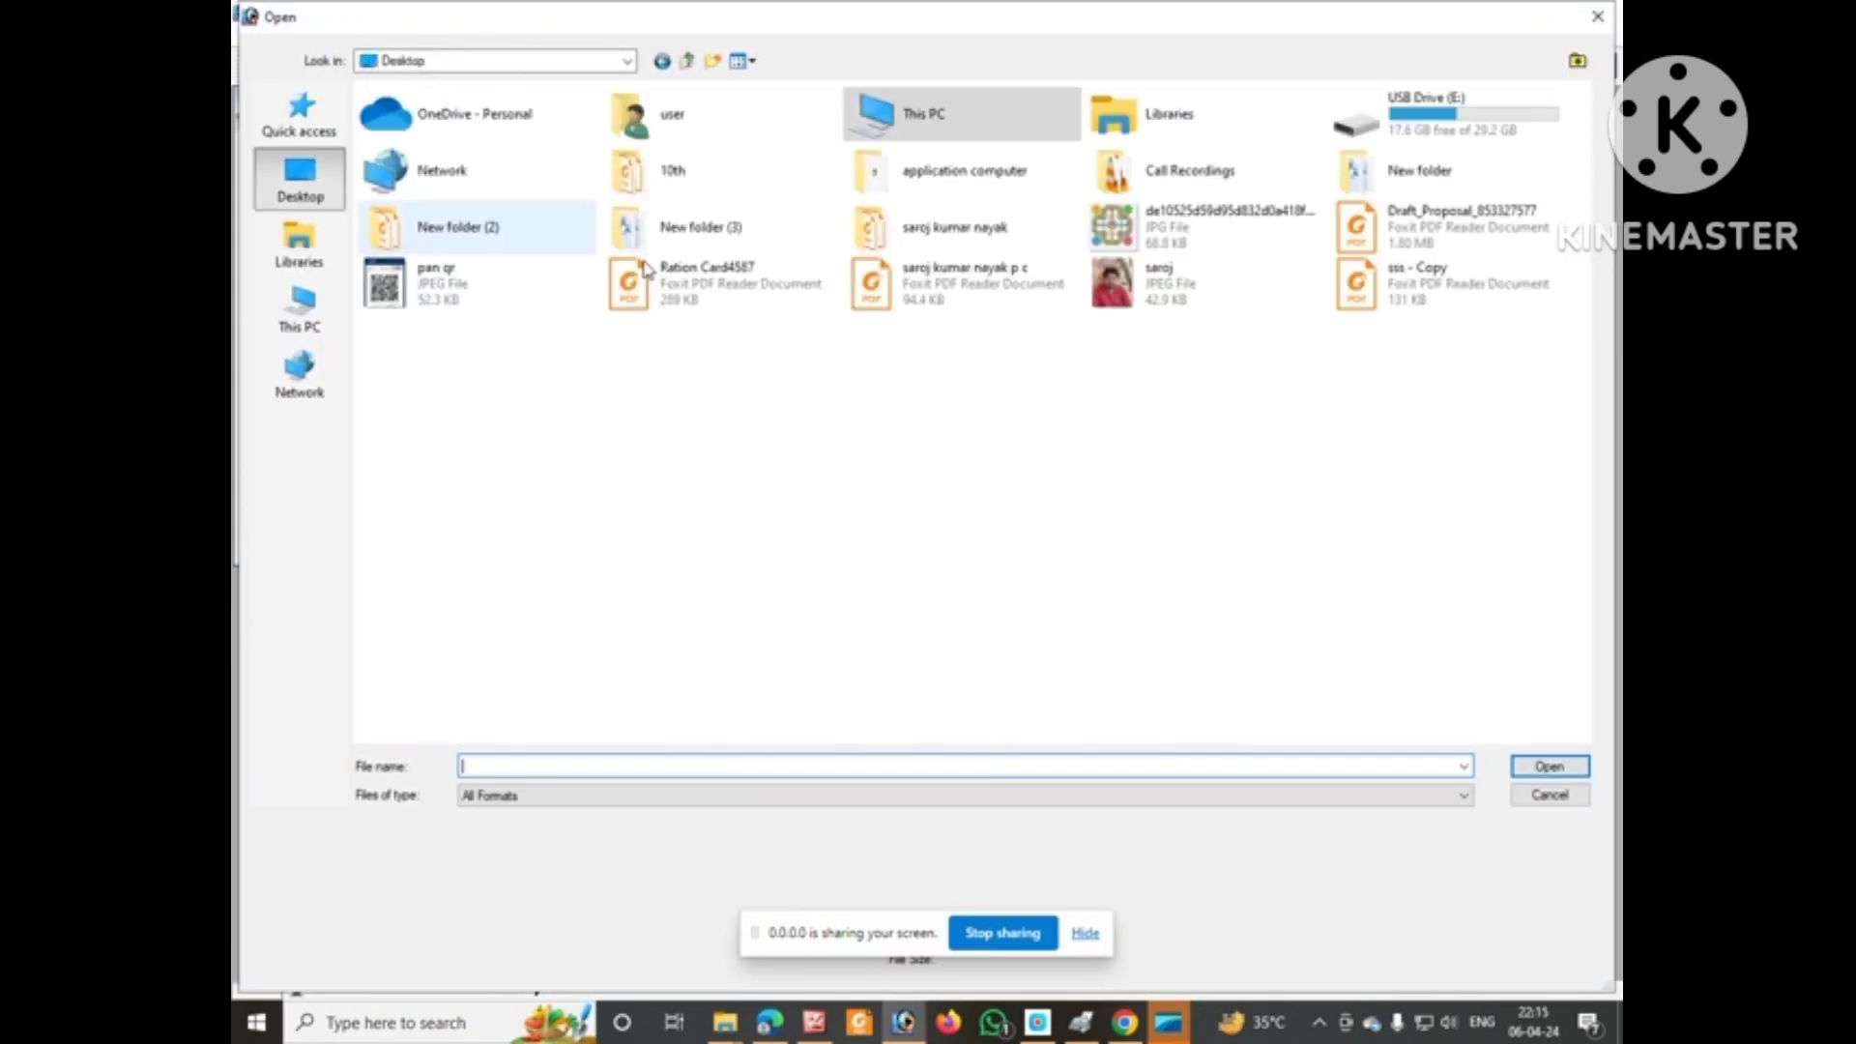
left_click(1141, 290)
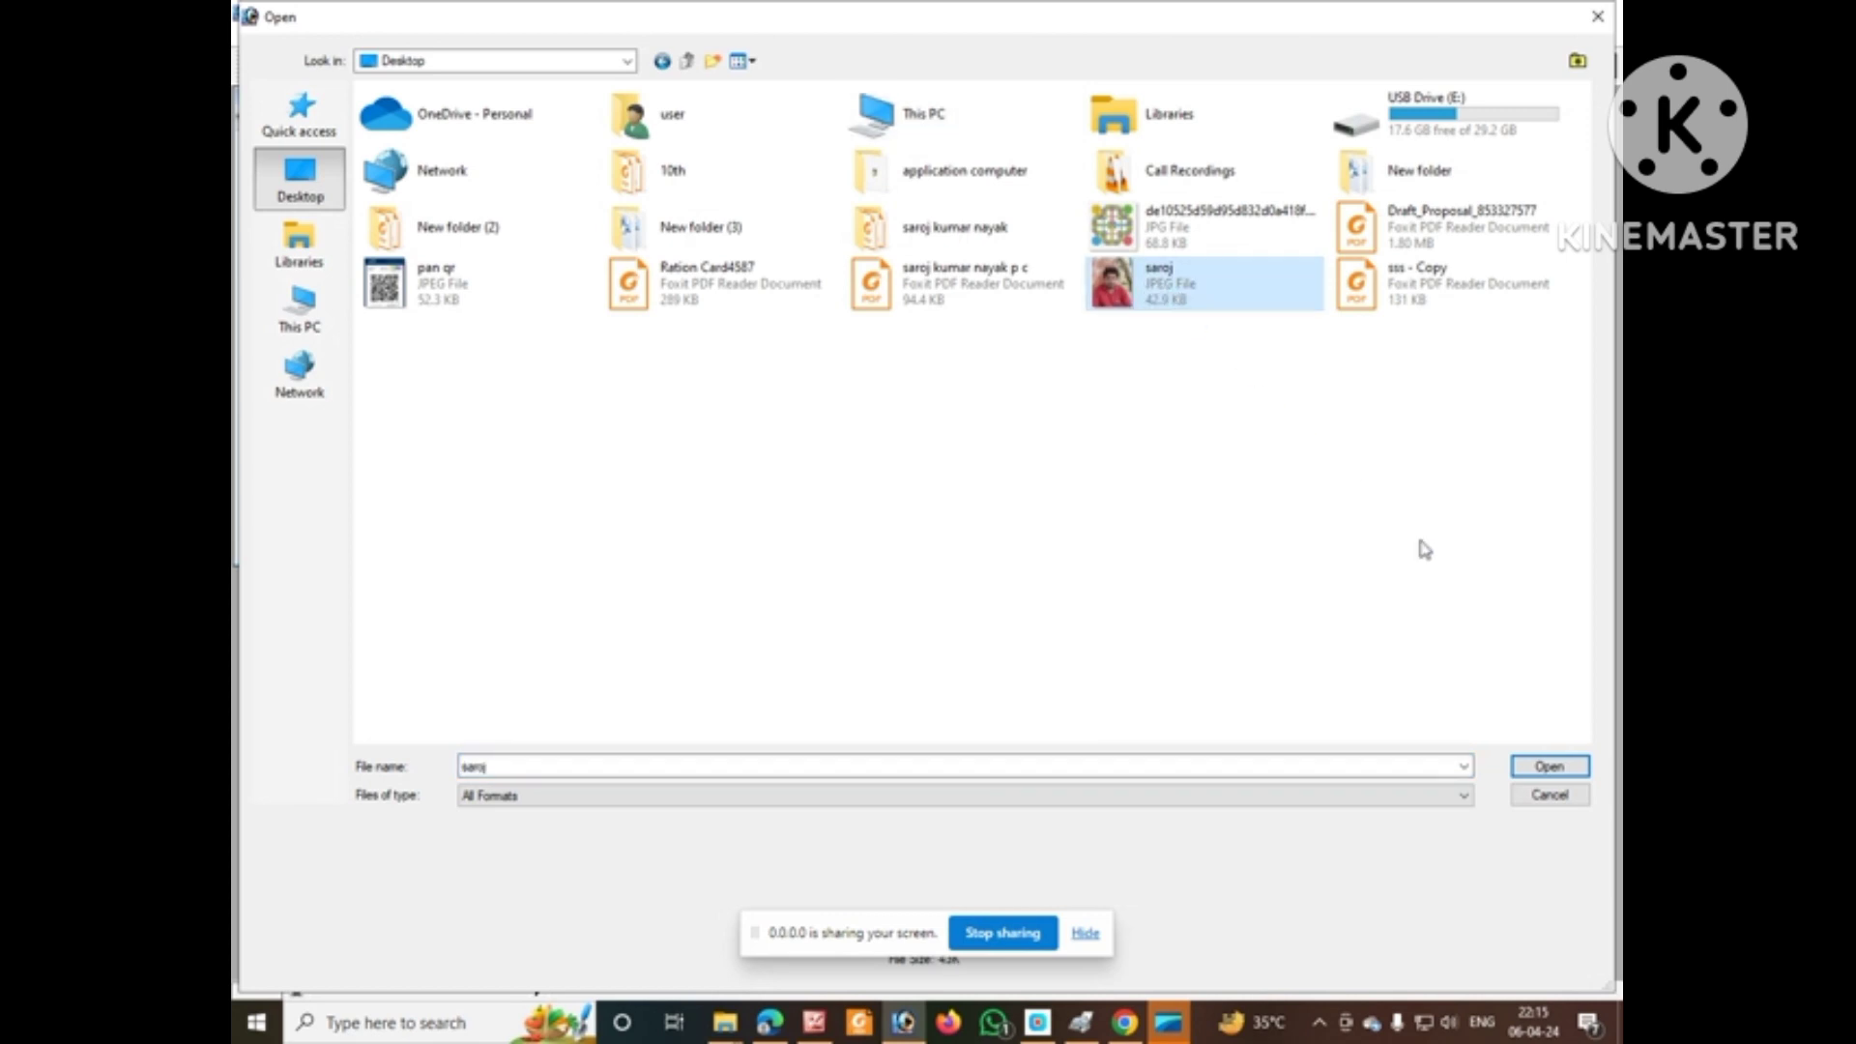
left_click(1556, 763)
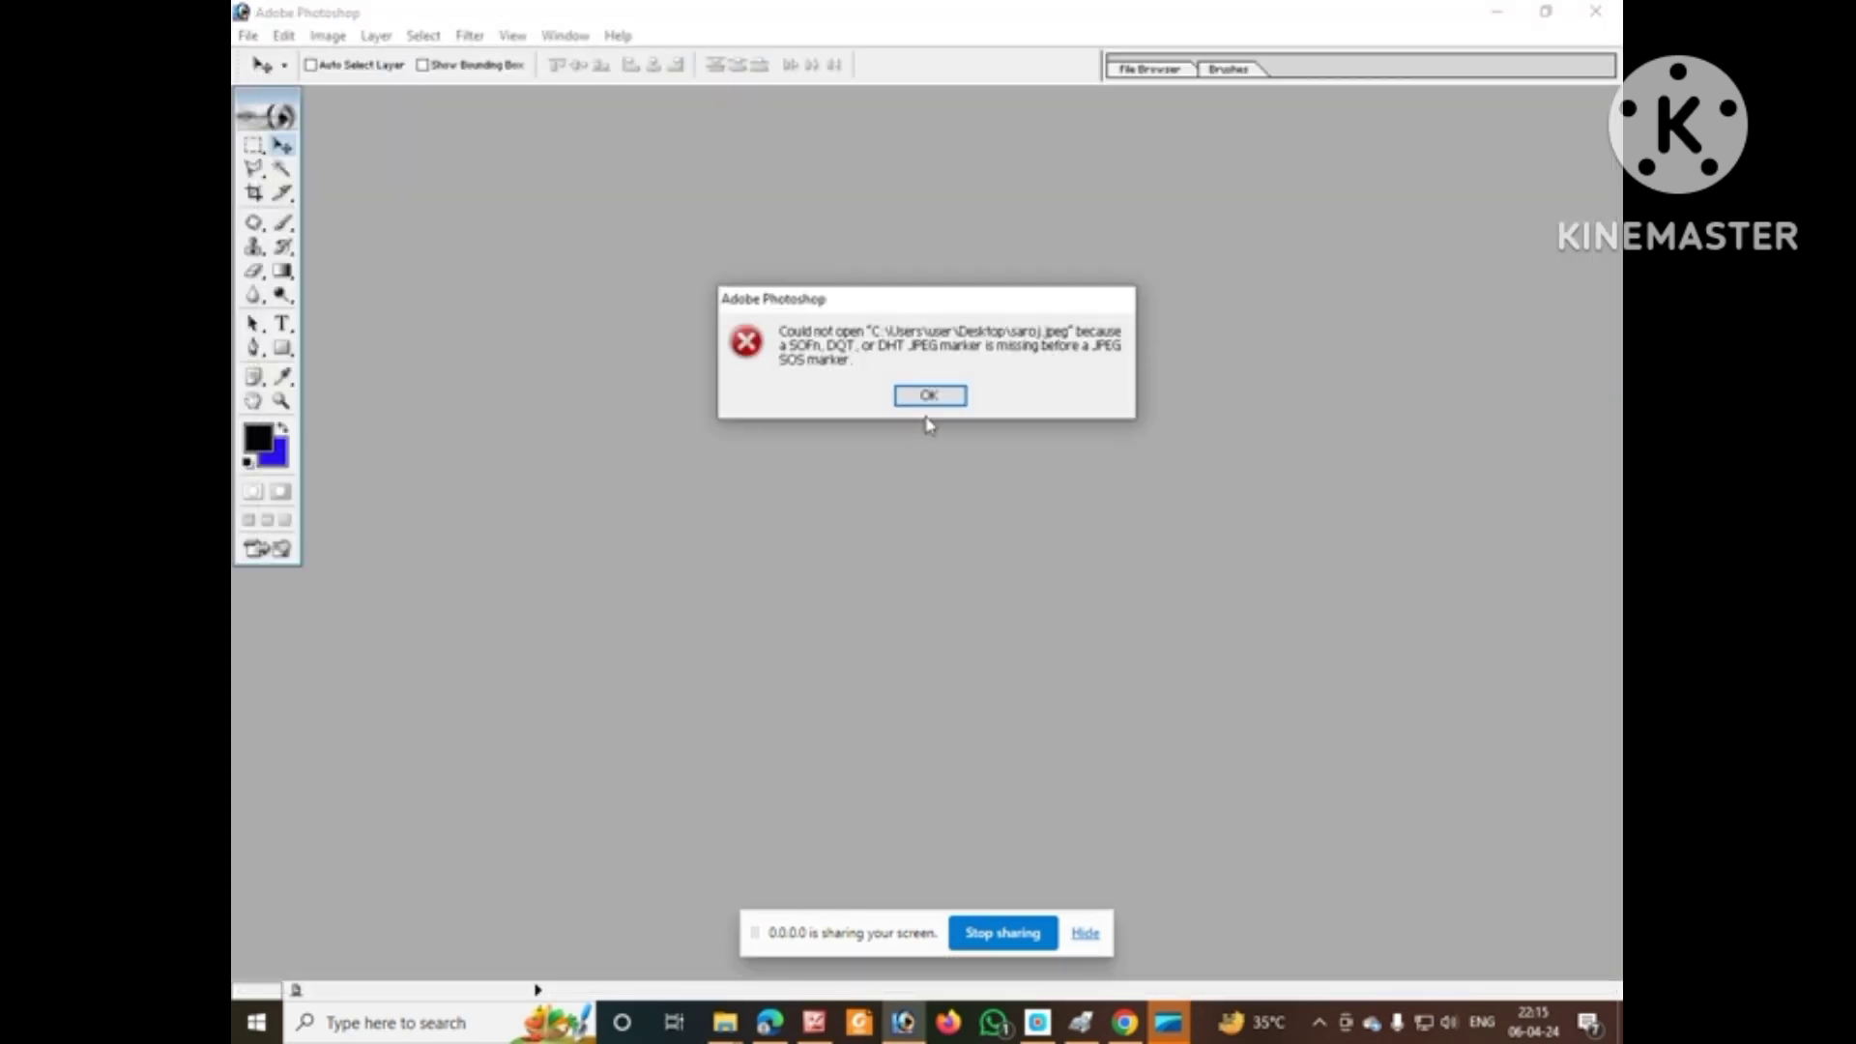
left_click(928, 400)
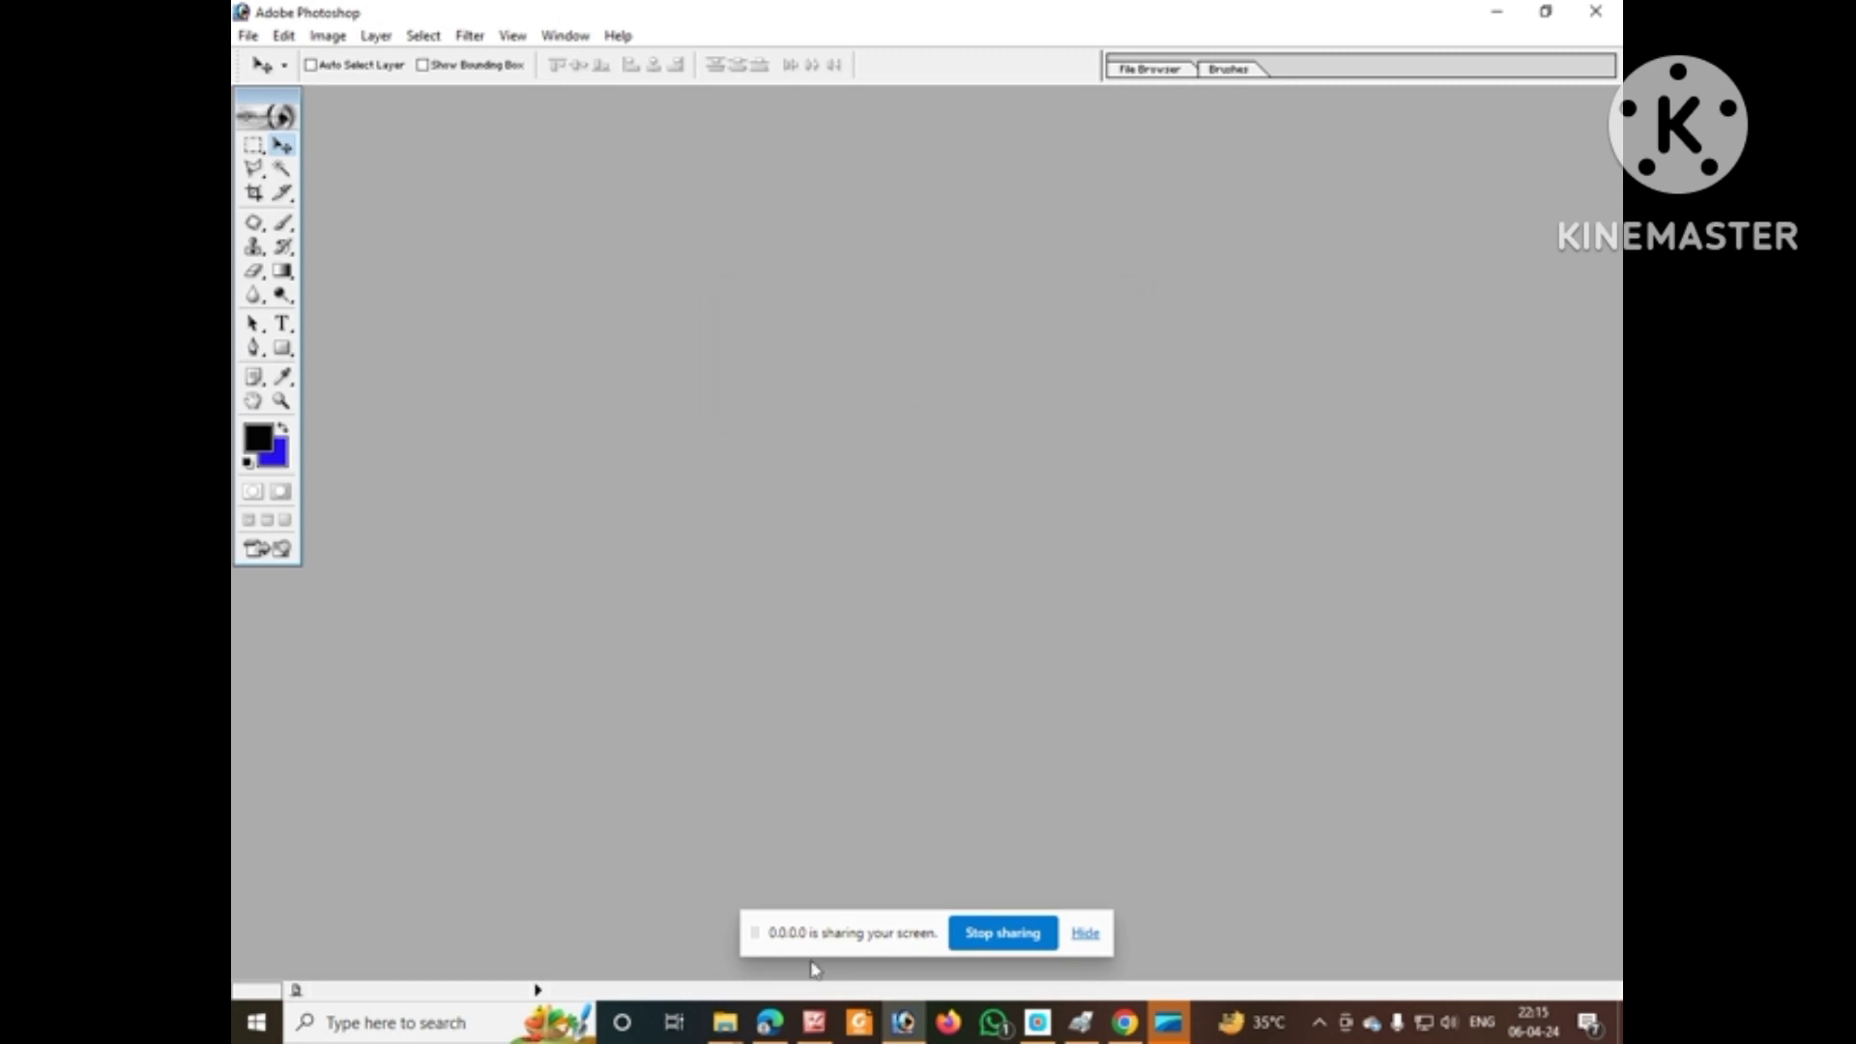
Switch to Microsoft Edge, search the web for "remove background" in a new tab and open the remove.bg site
left_click(1497, 18)
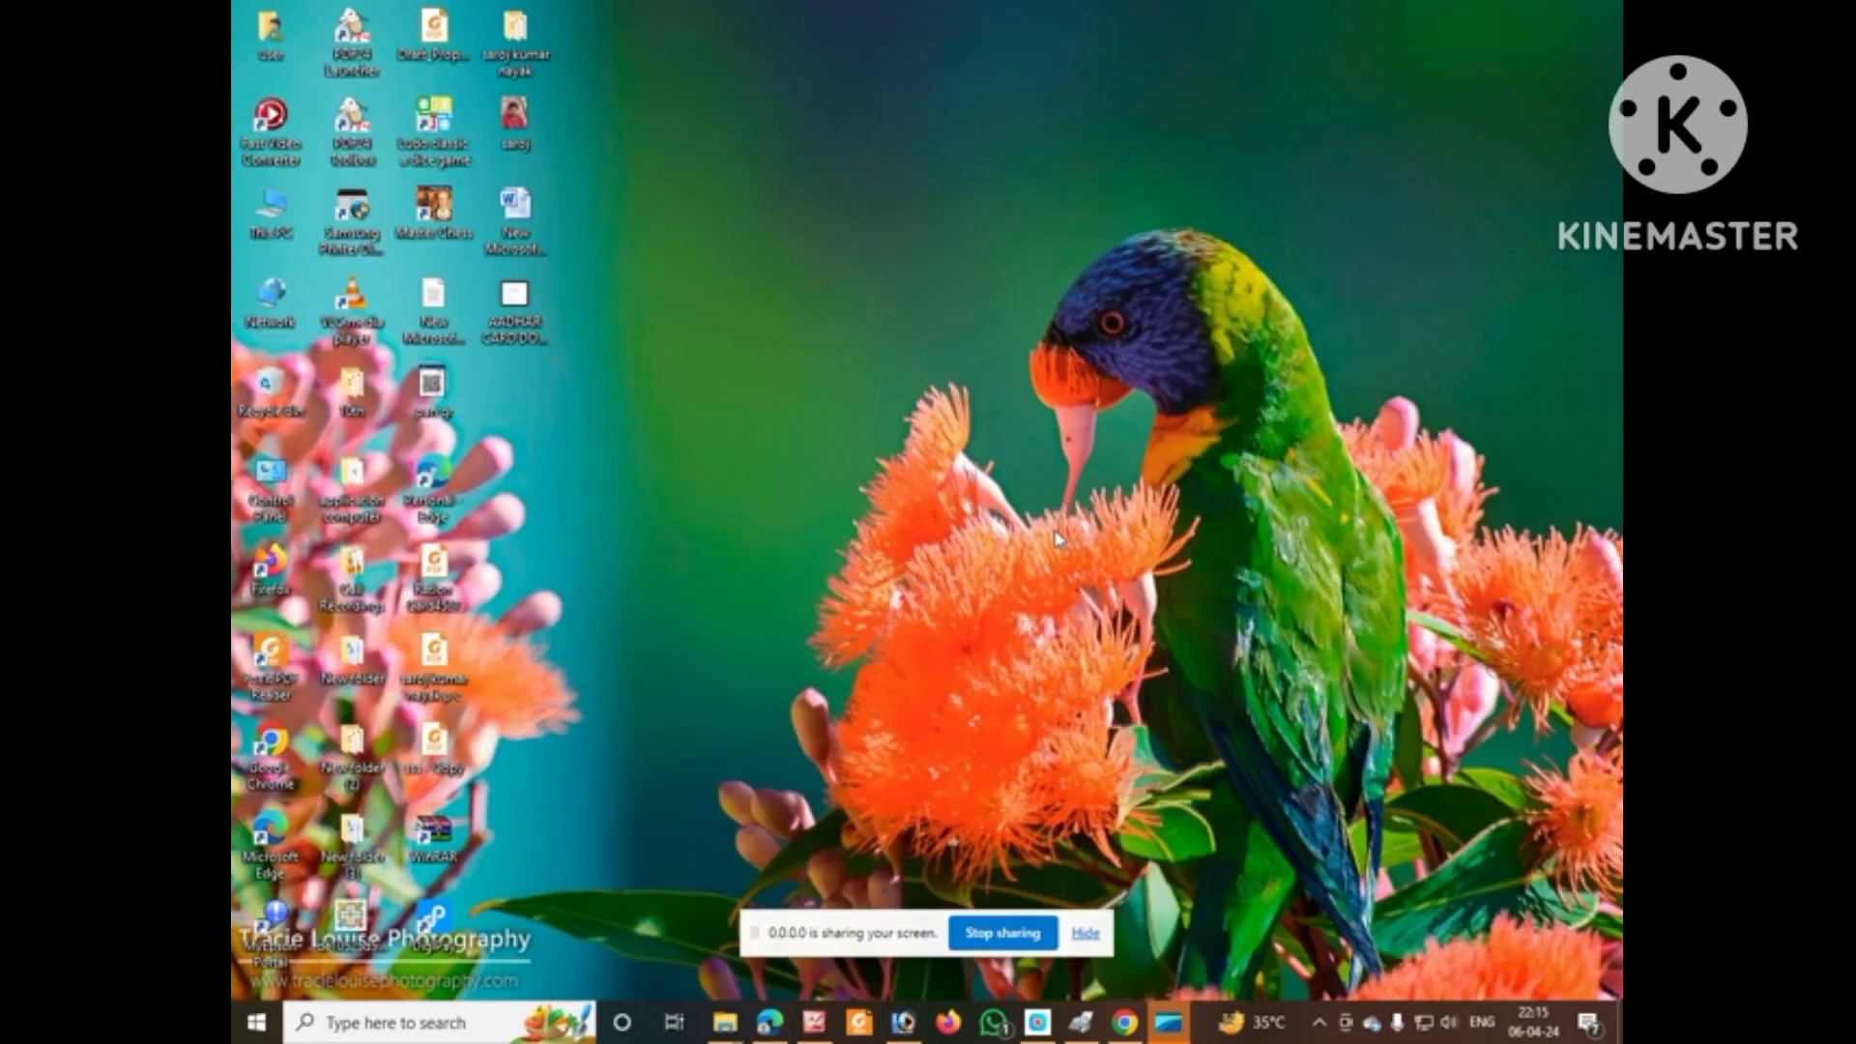
left_click(771, 1025)
left_click(1148, 23)
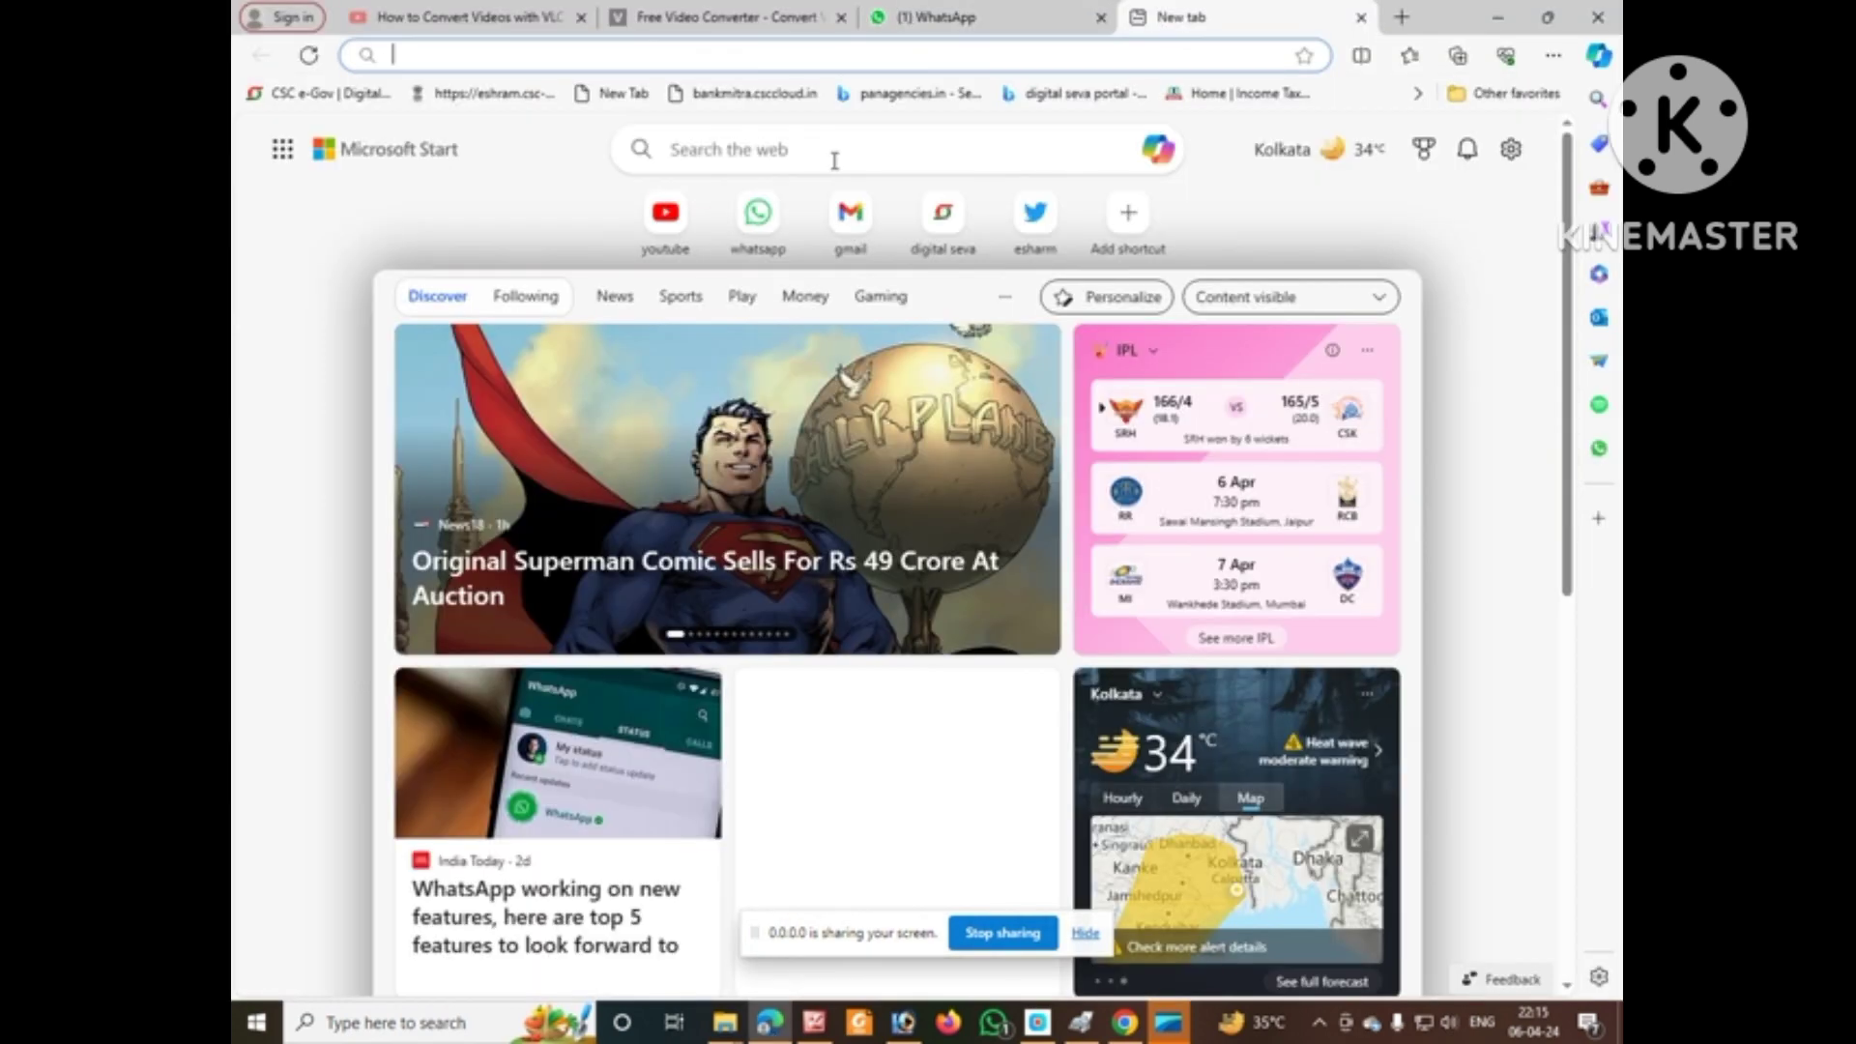
left_click(827, 151)
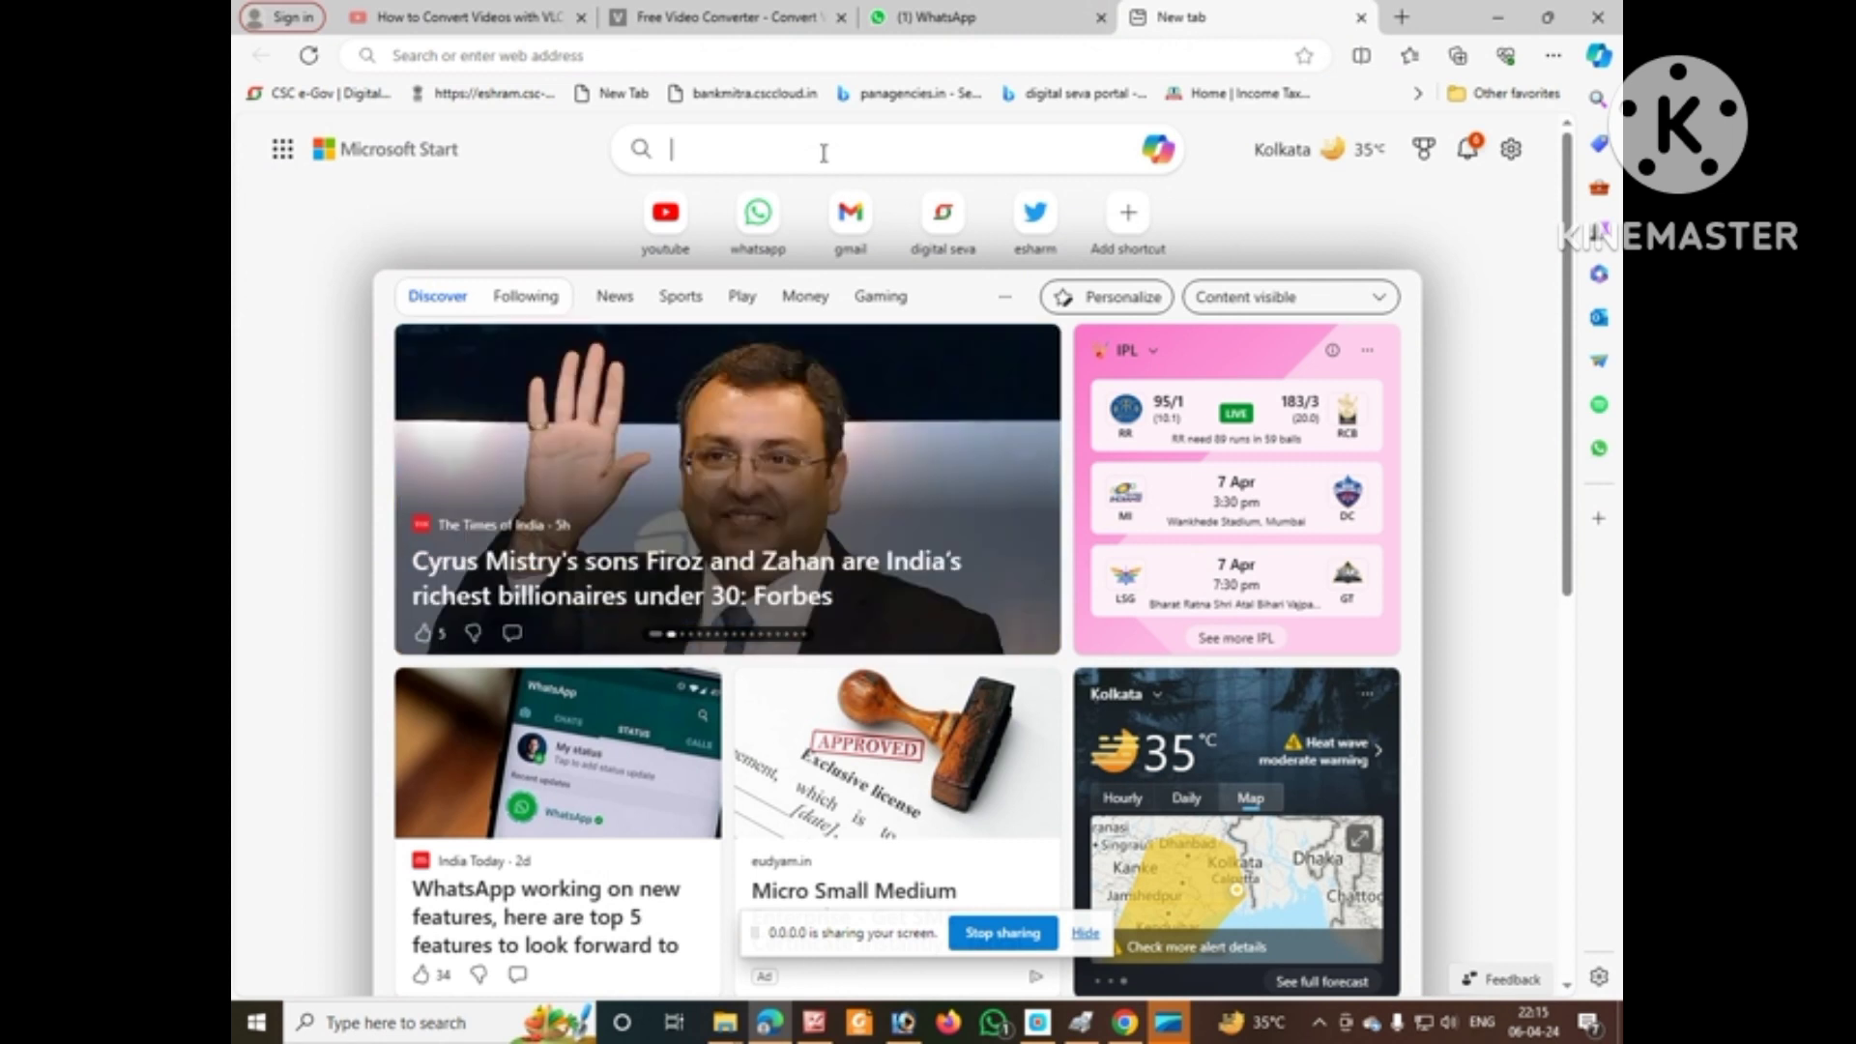
type("RE")
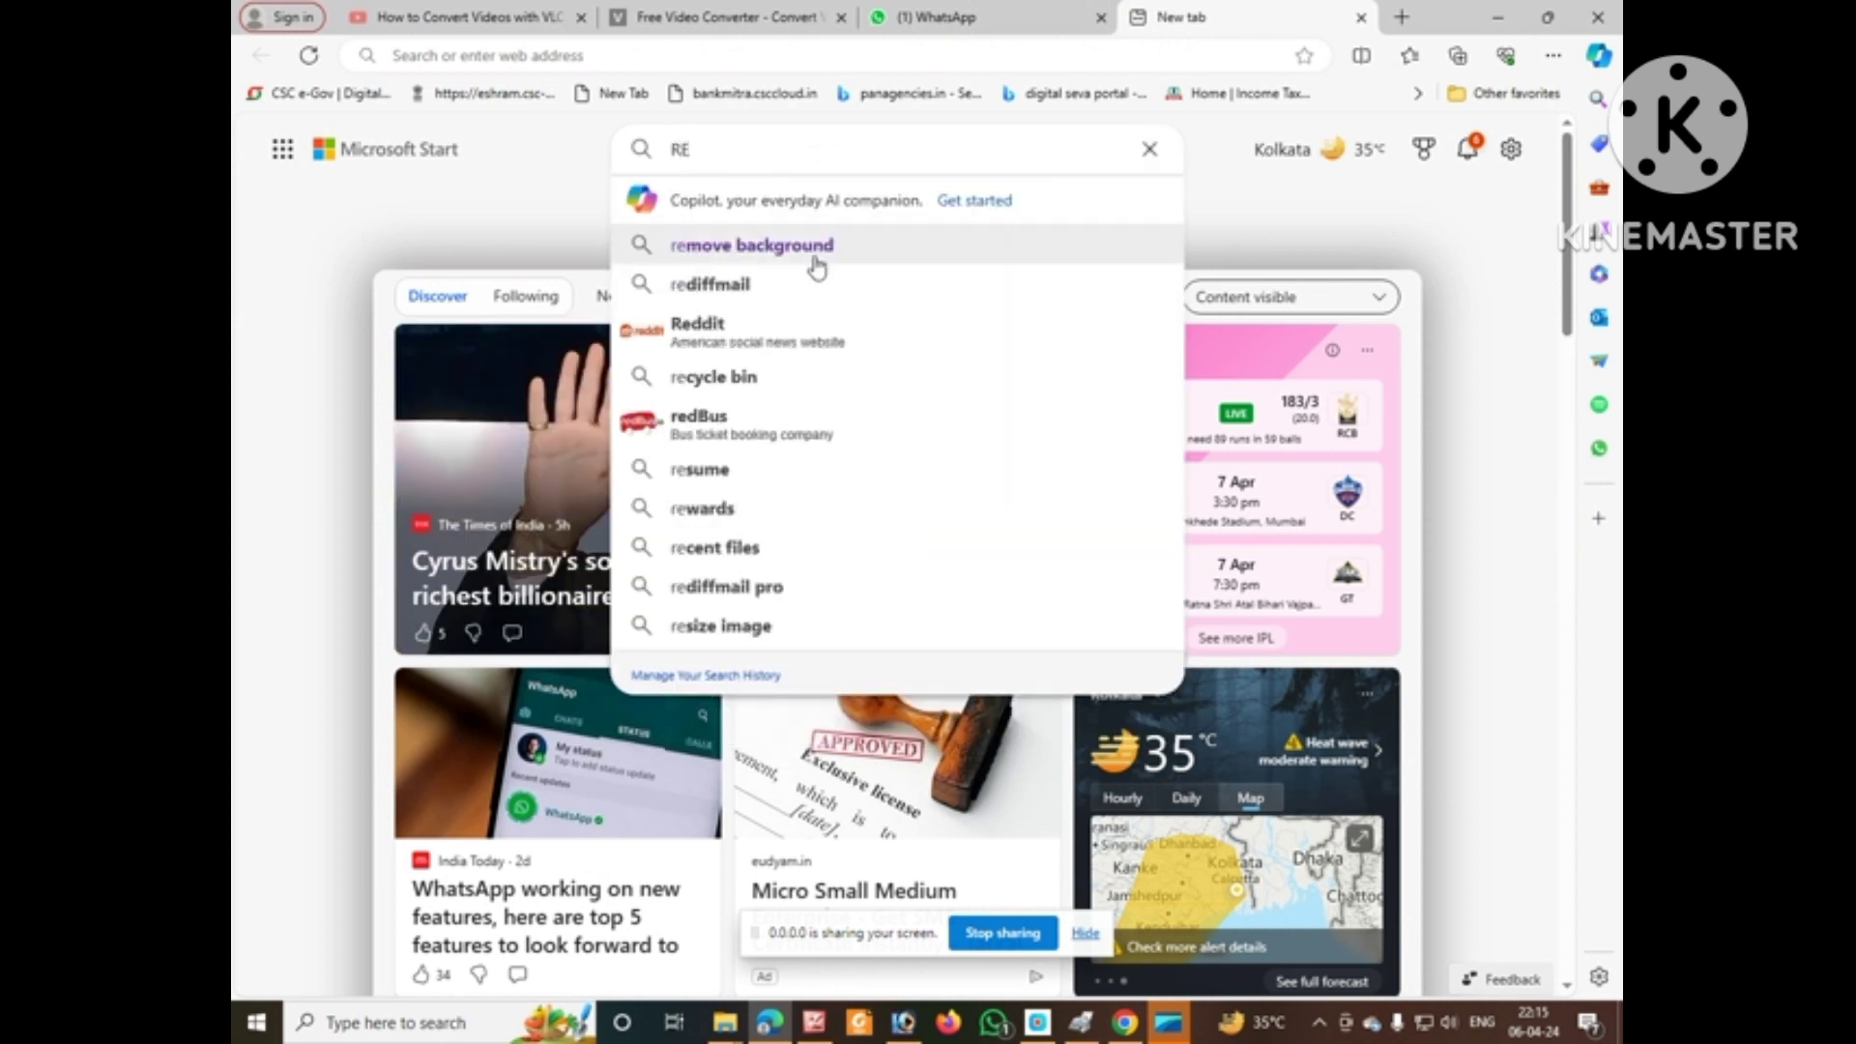
left_click(810, 247)
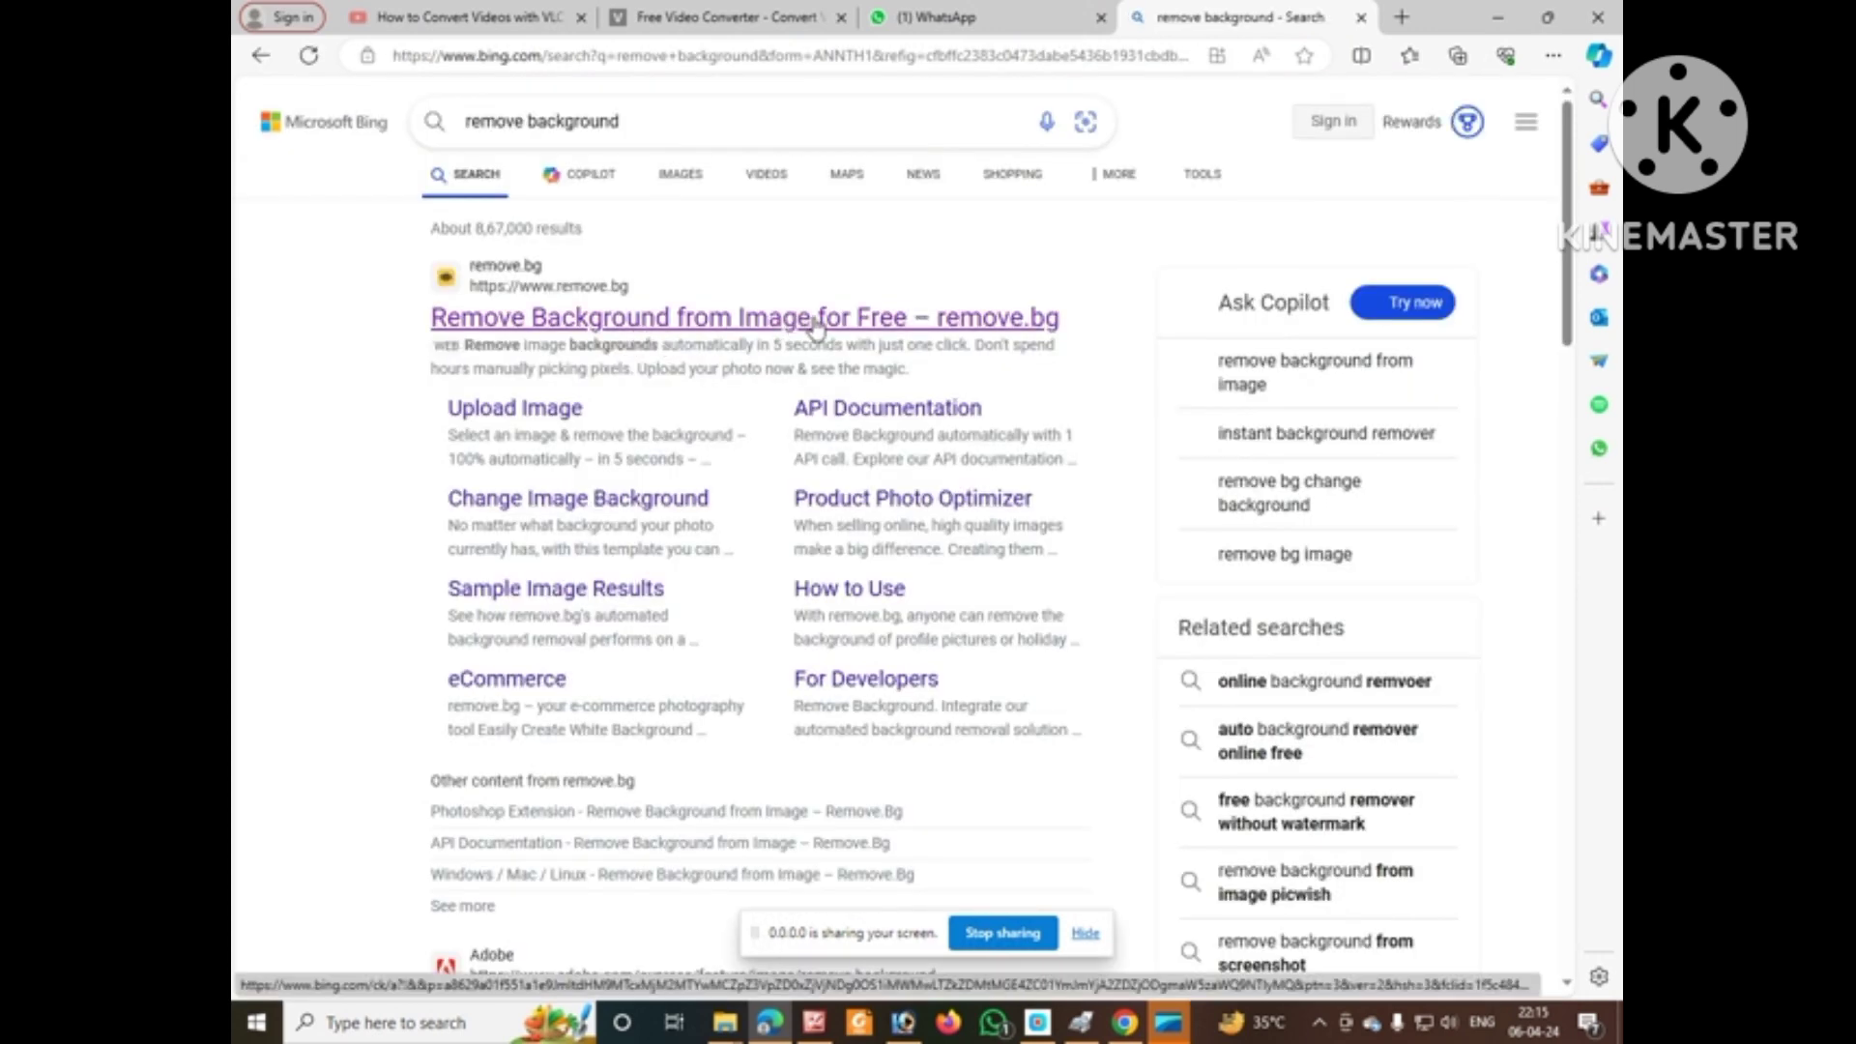
left_click(815, 319)
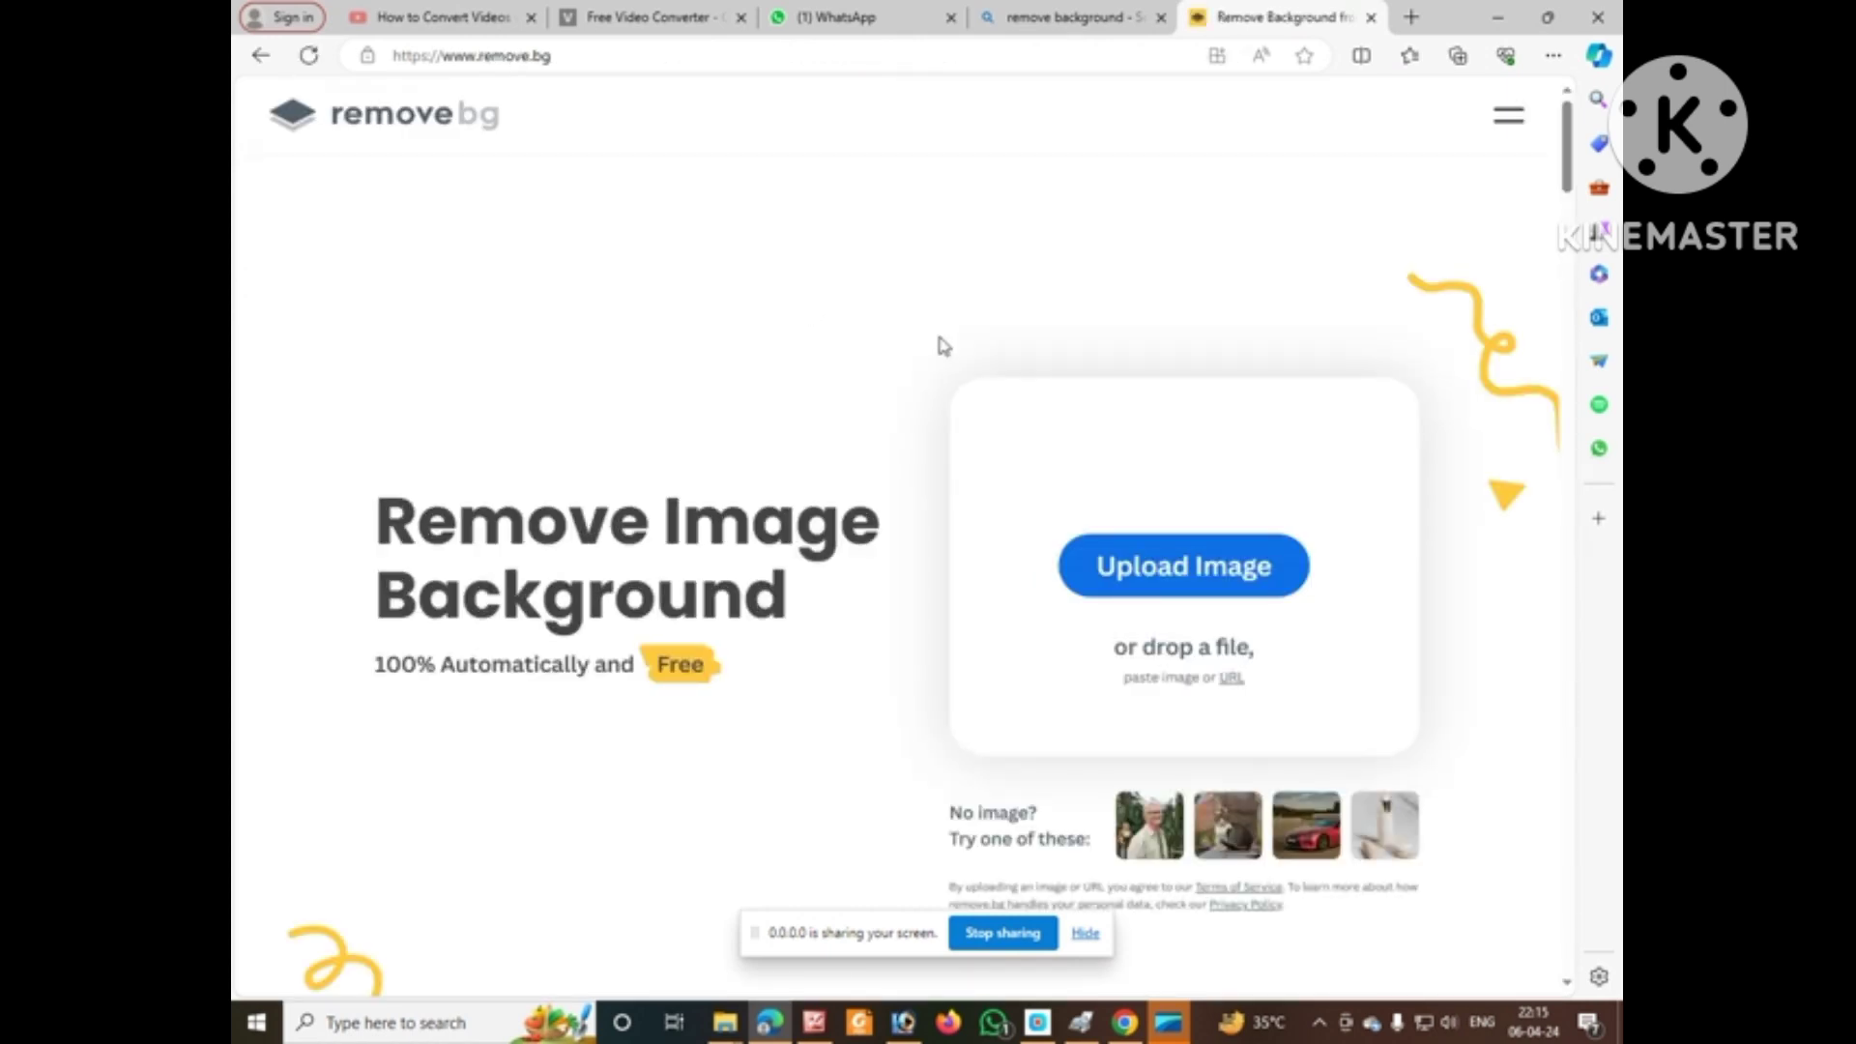
Upload the portrait photo from the Desktop to remove its background
left_click(1163, 564)
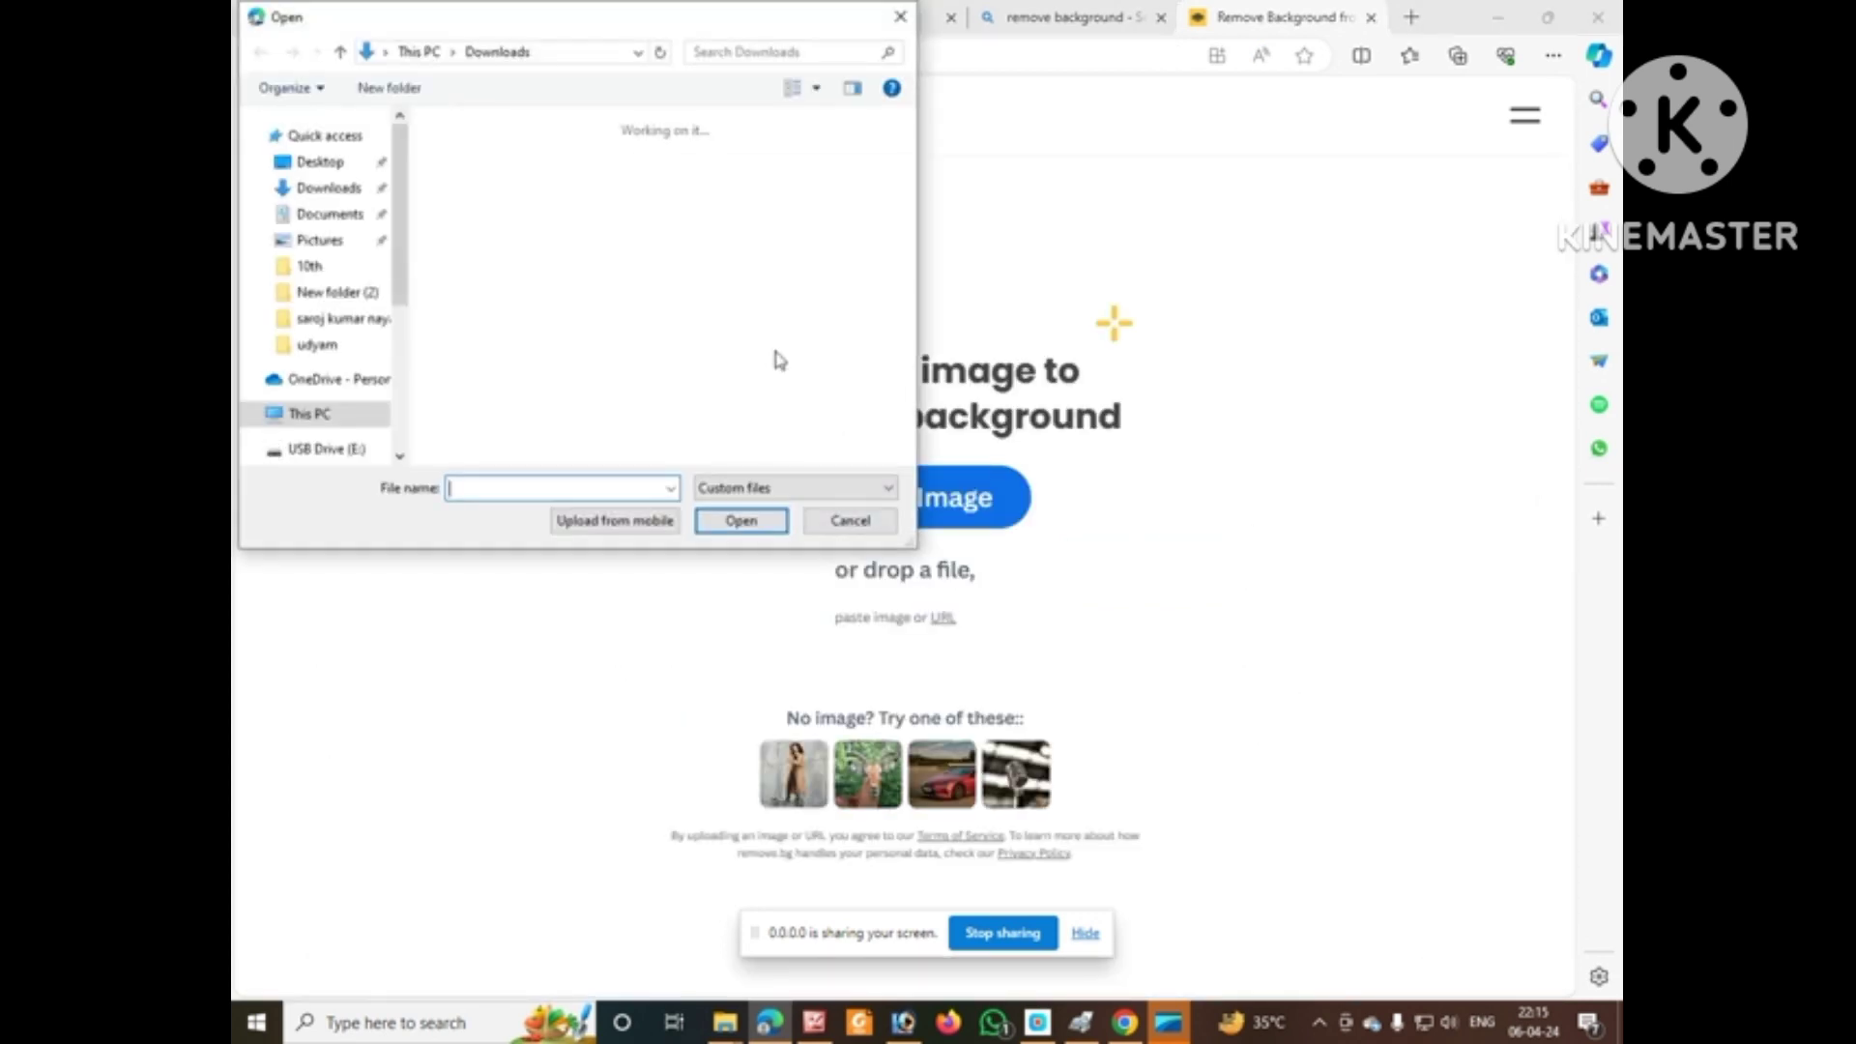
left_click(327, 164)
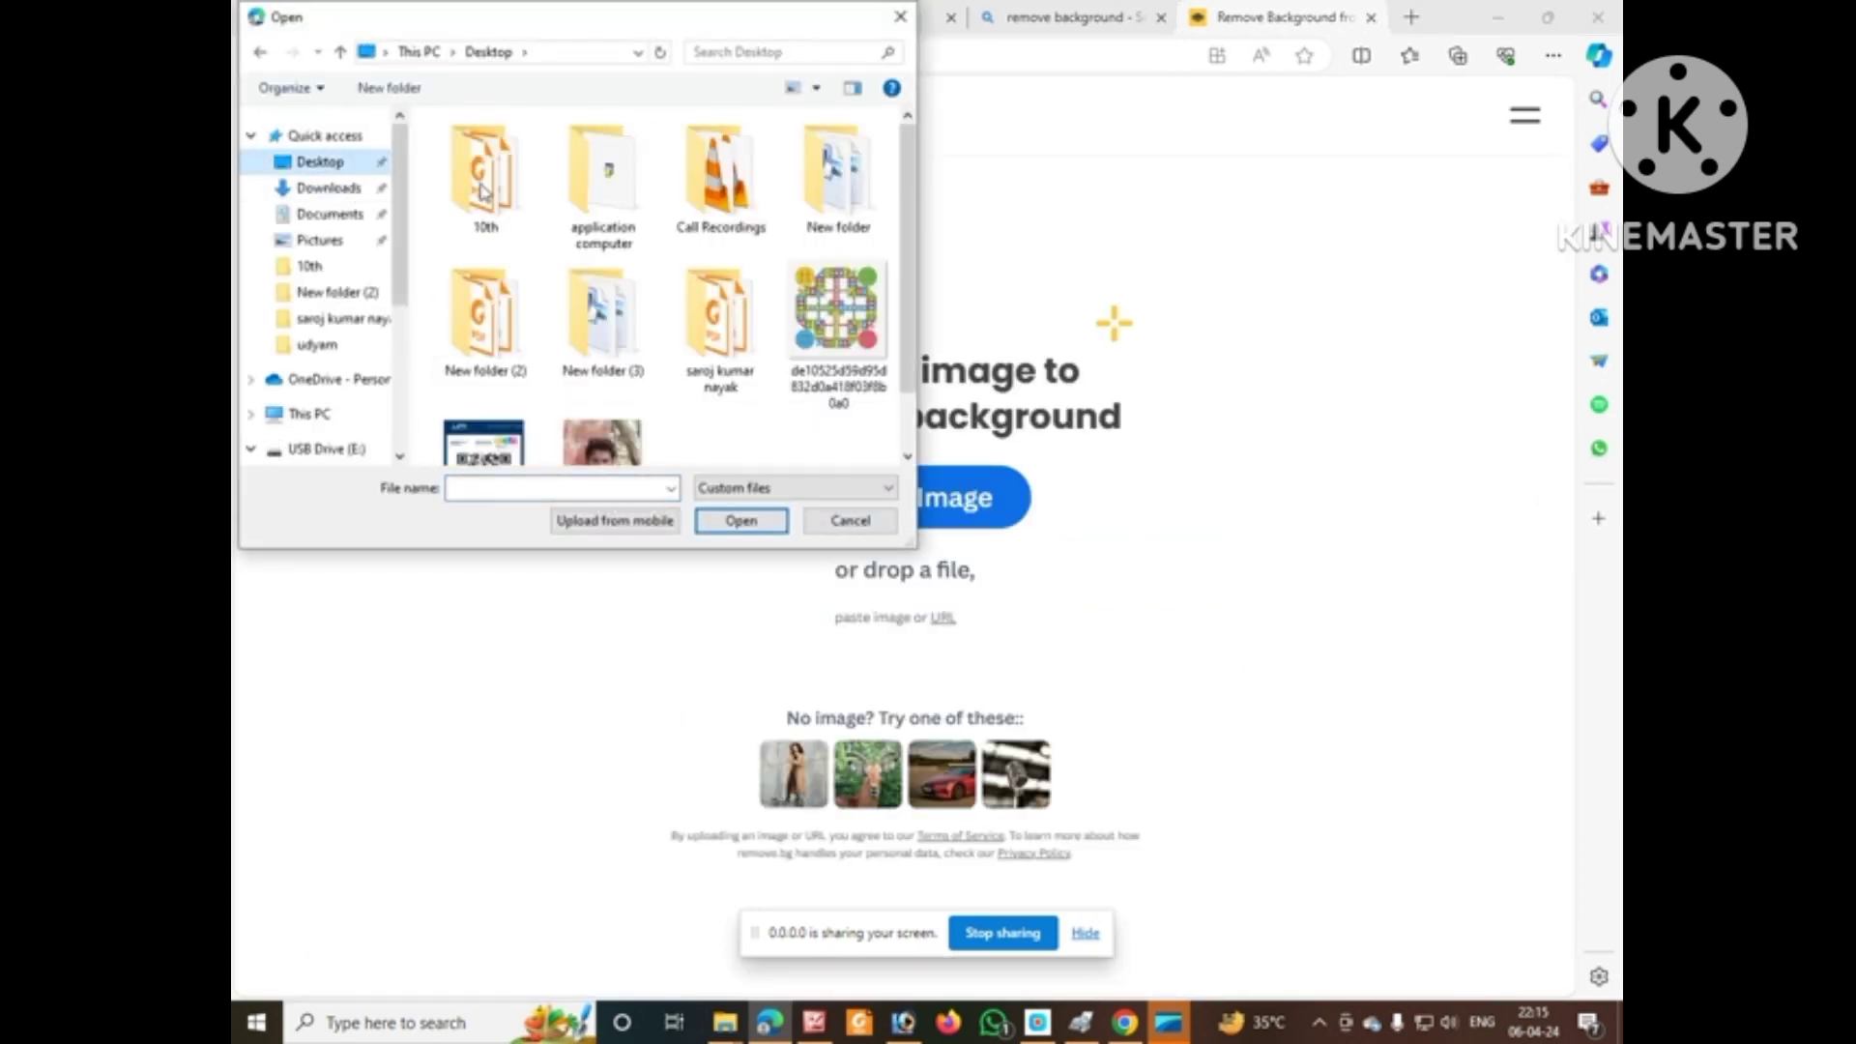
scroll(633, 377, "down", 1)
left_click(636, 386)
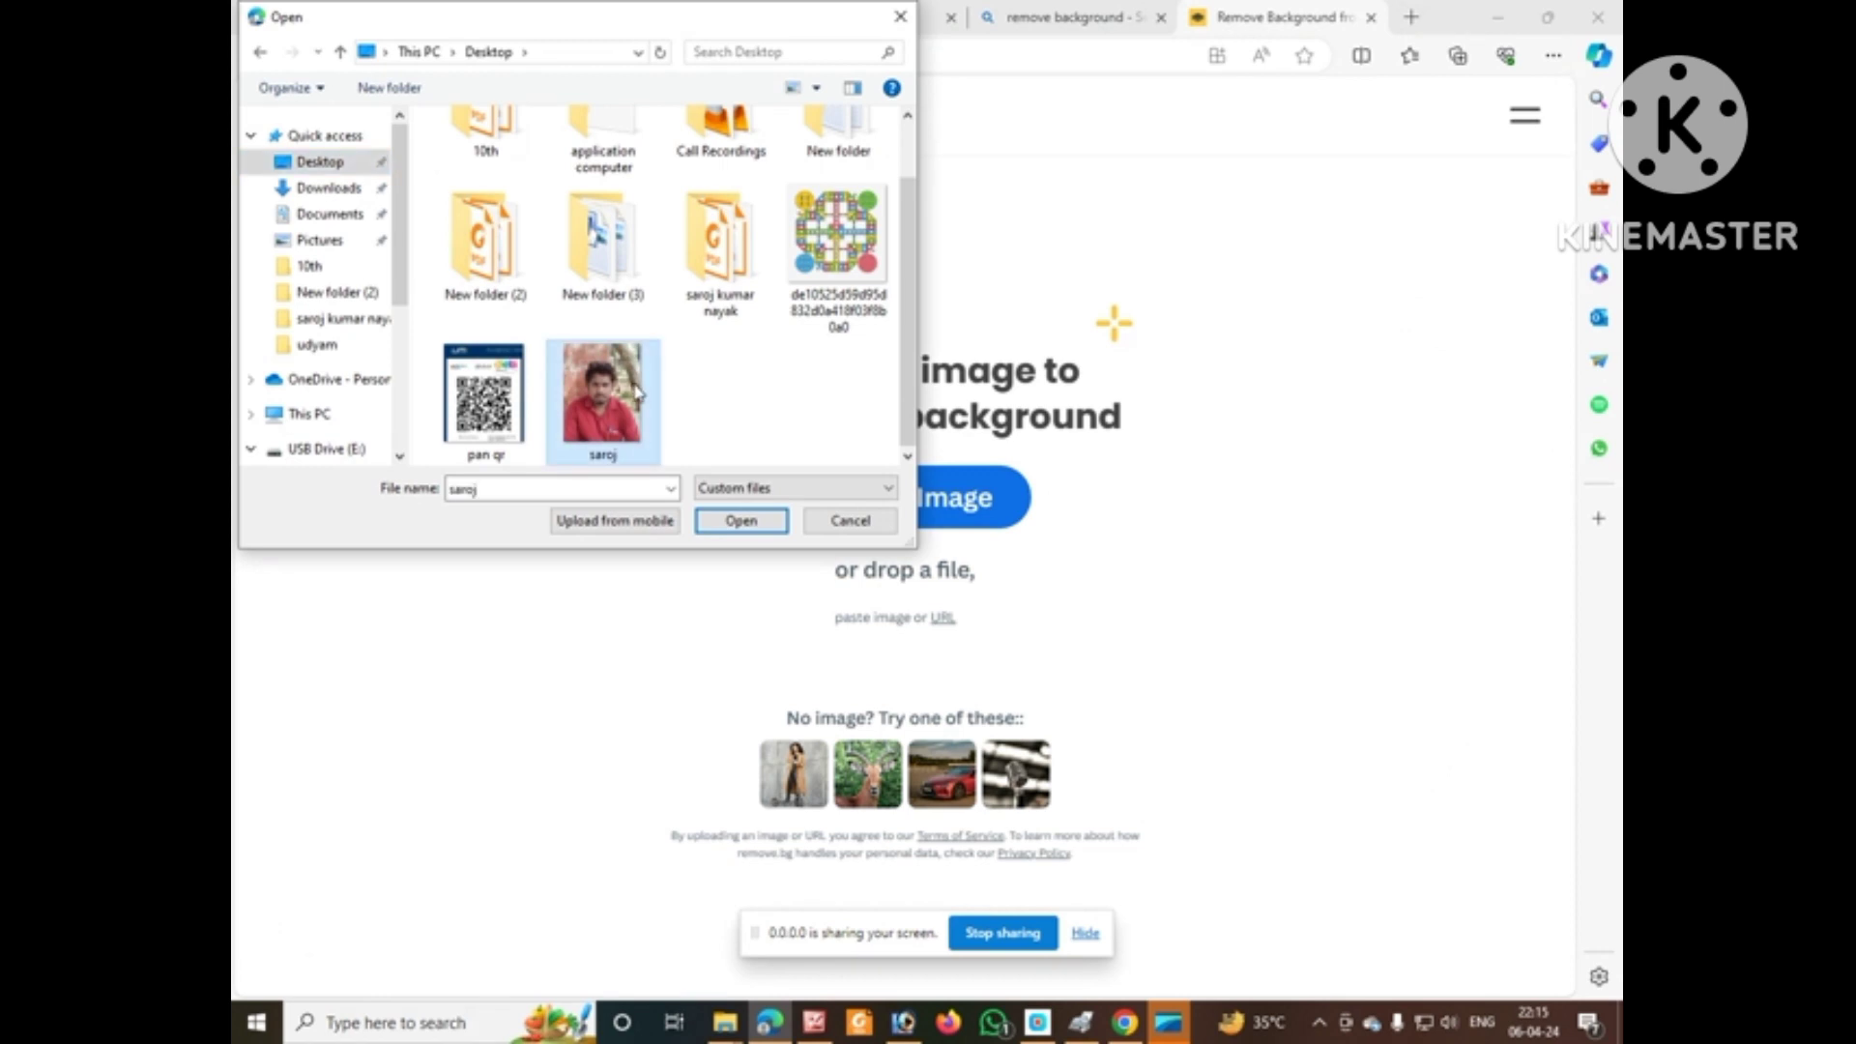
left_click(741, 521)
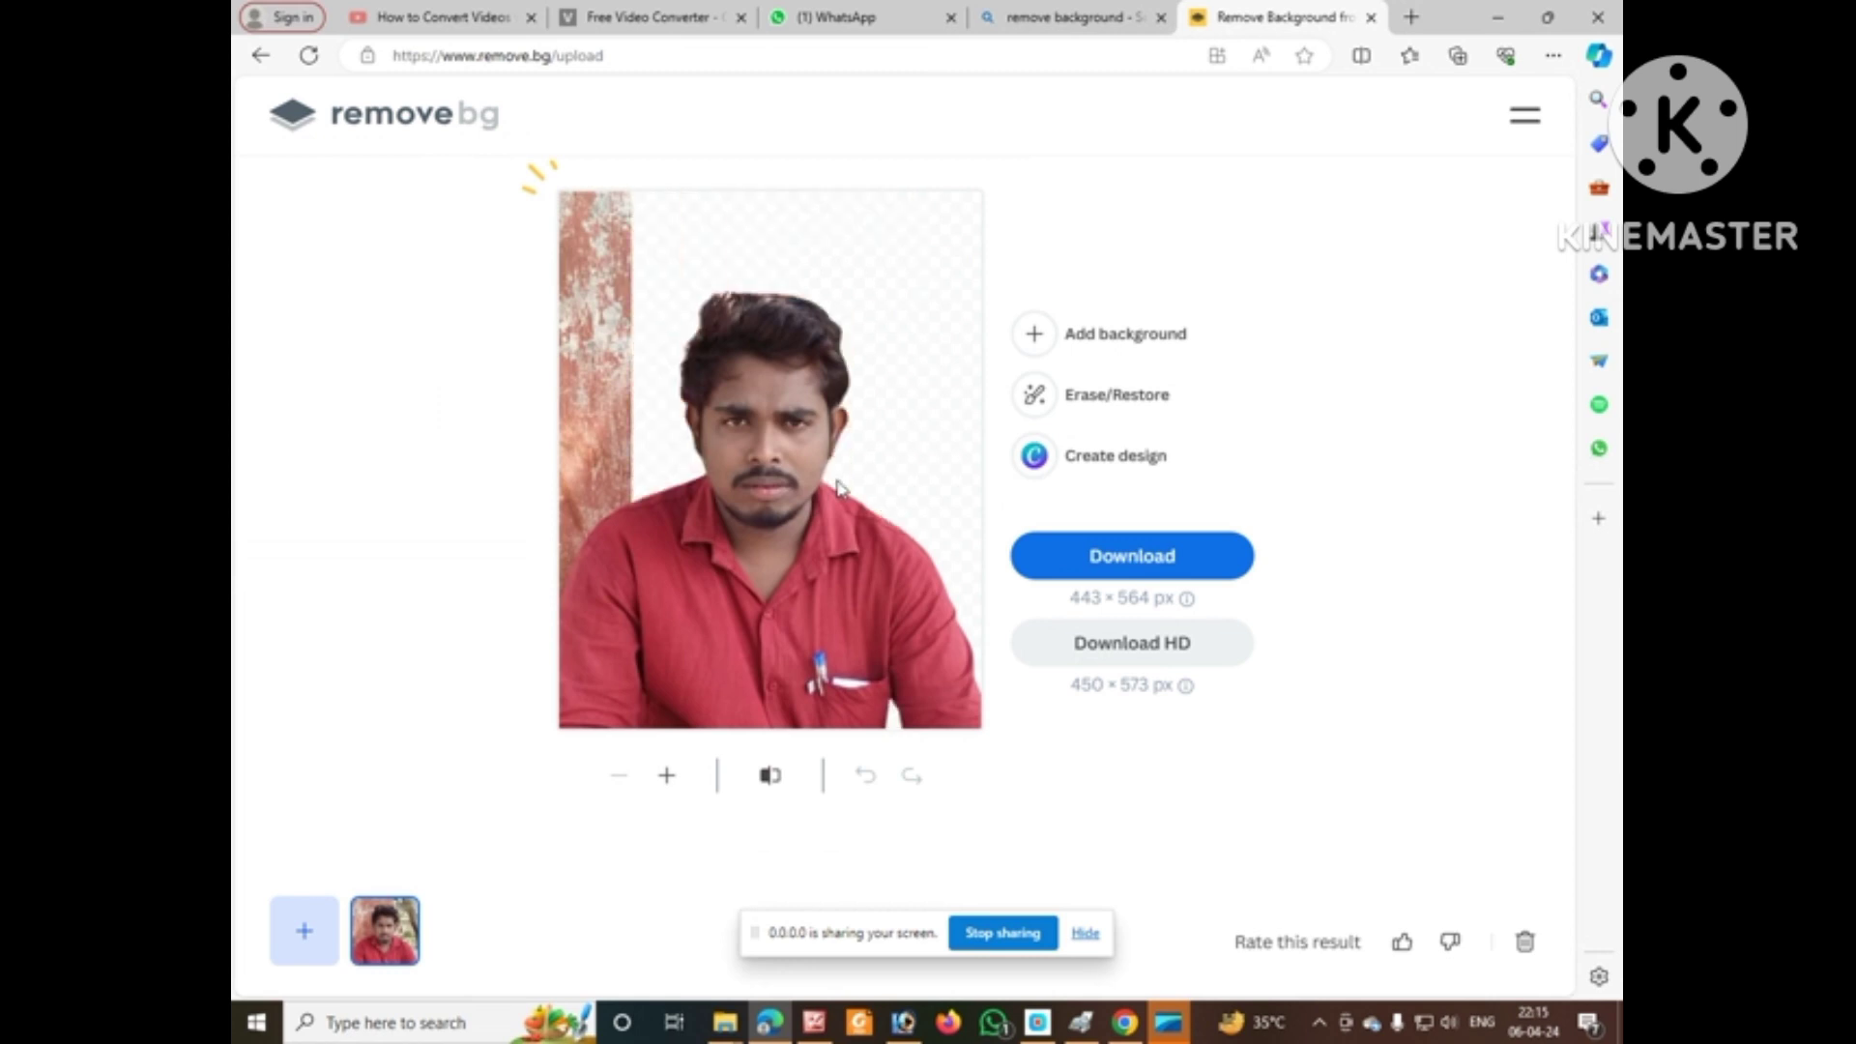
Replace the portrait's background with the solid turquoise colour and apply it
left_click(1110, 350)
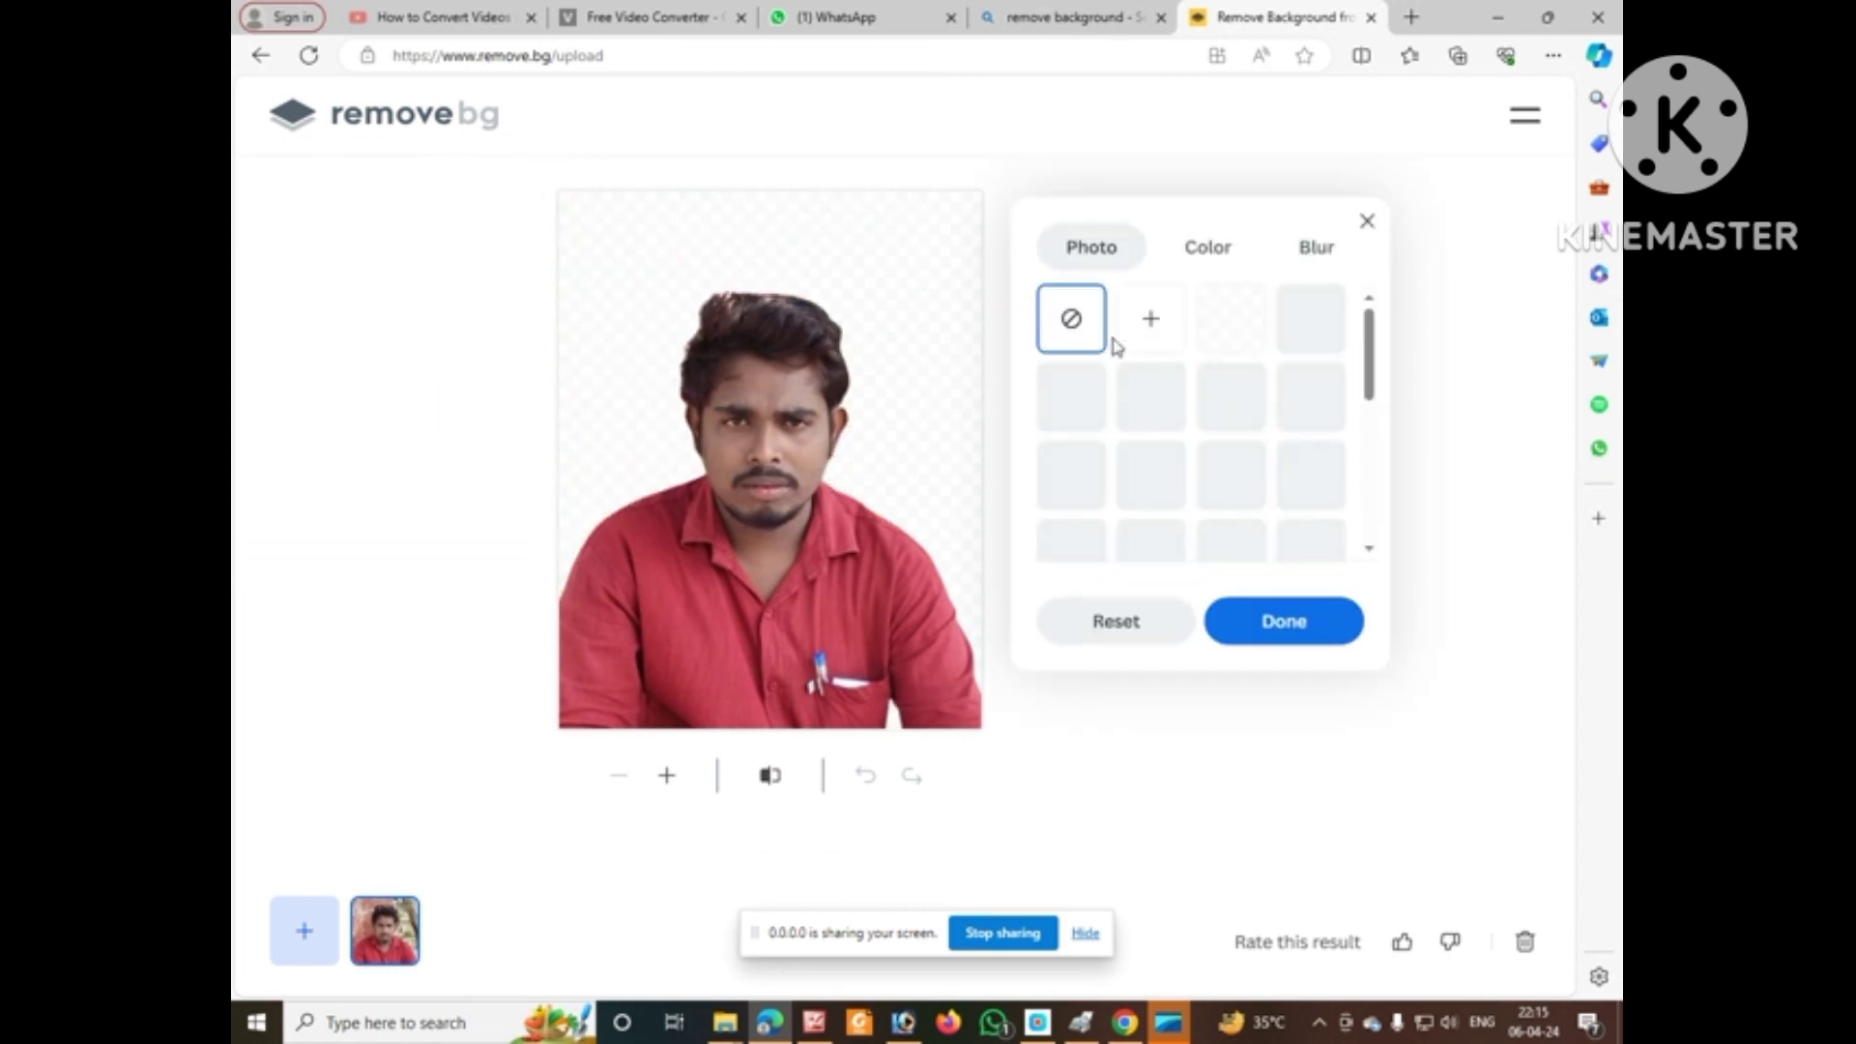
left_click(1210, 253)
left_click(1073, 462)
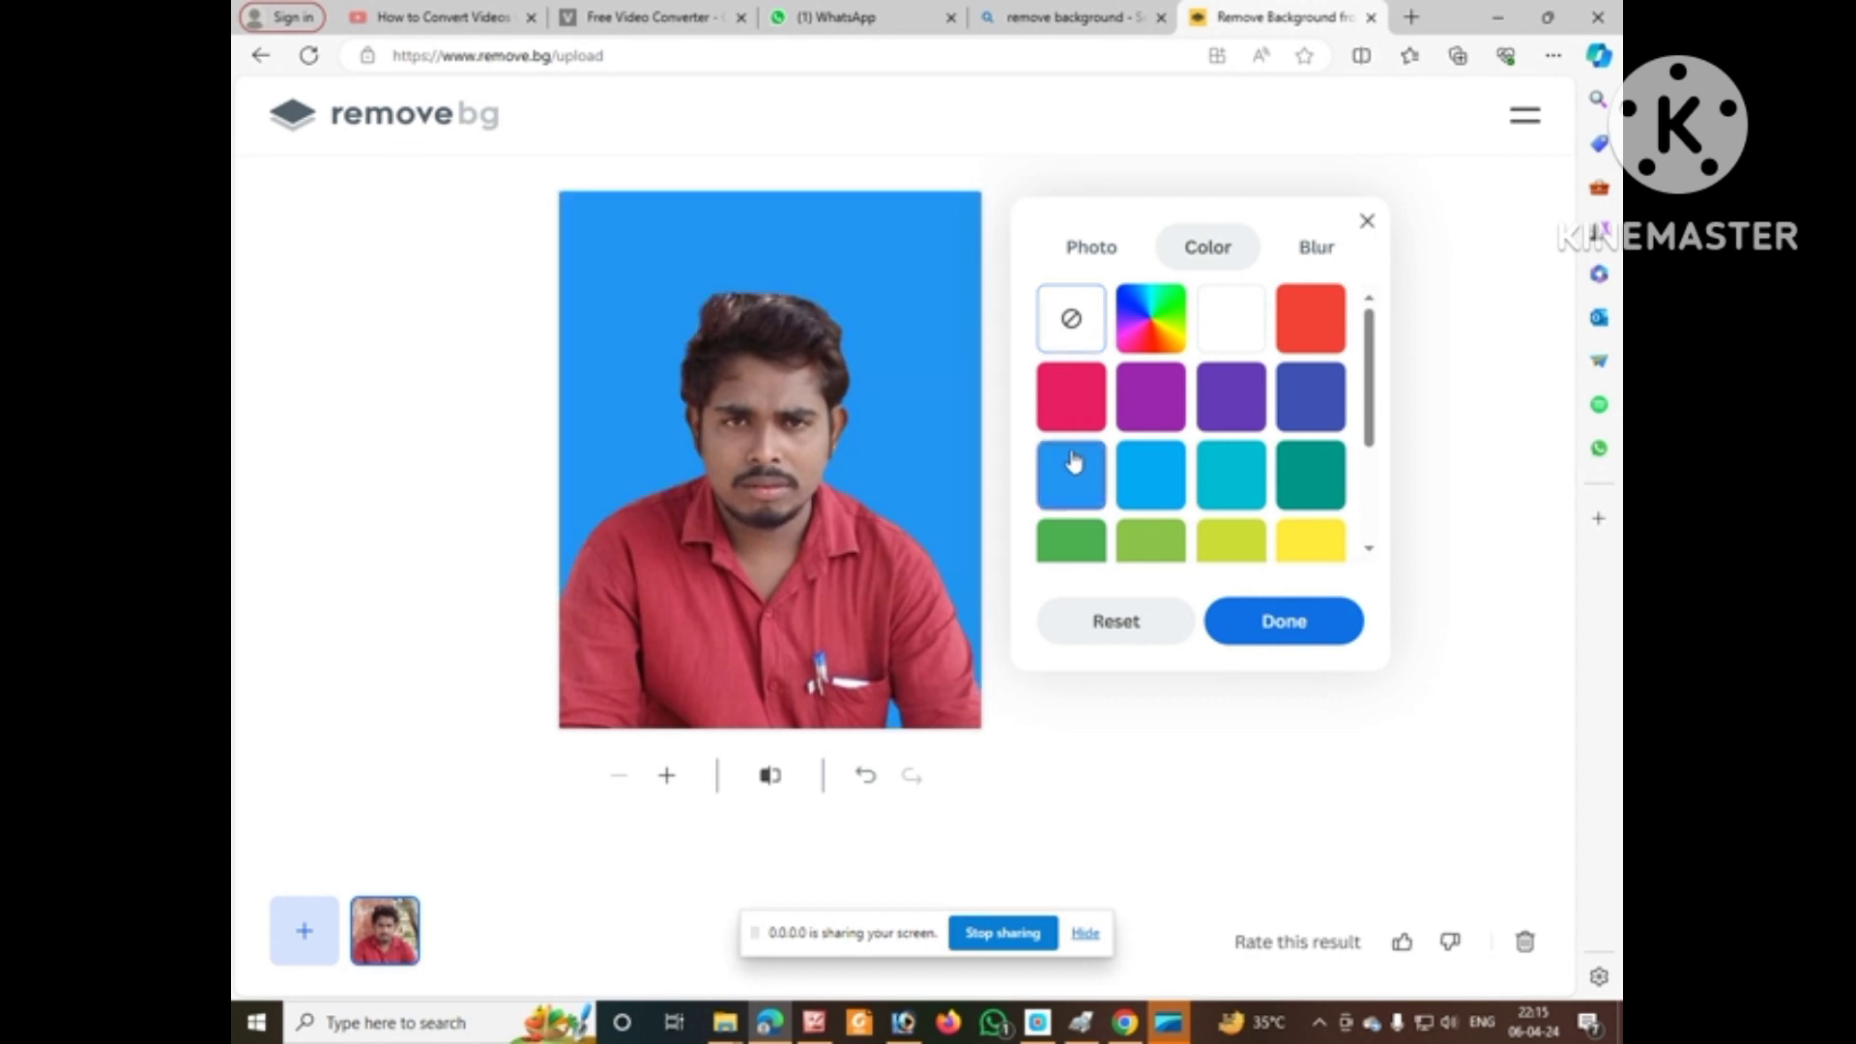
left_click(1122, 474)
left_click(1211, 480)
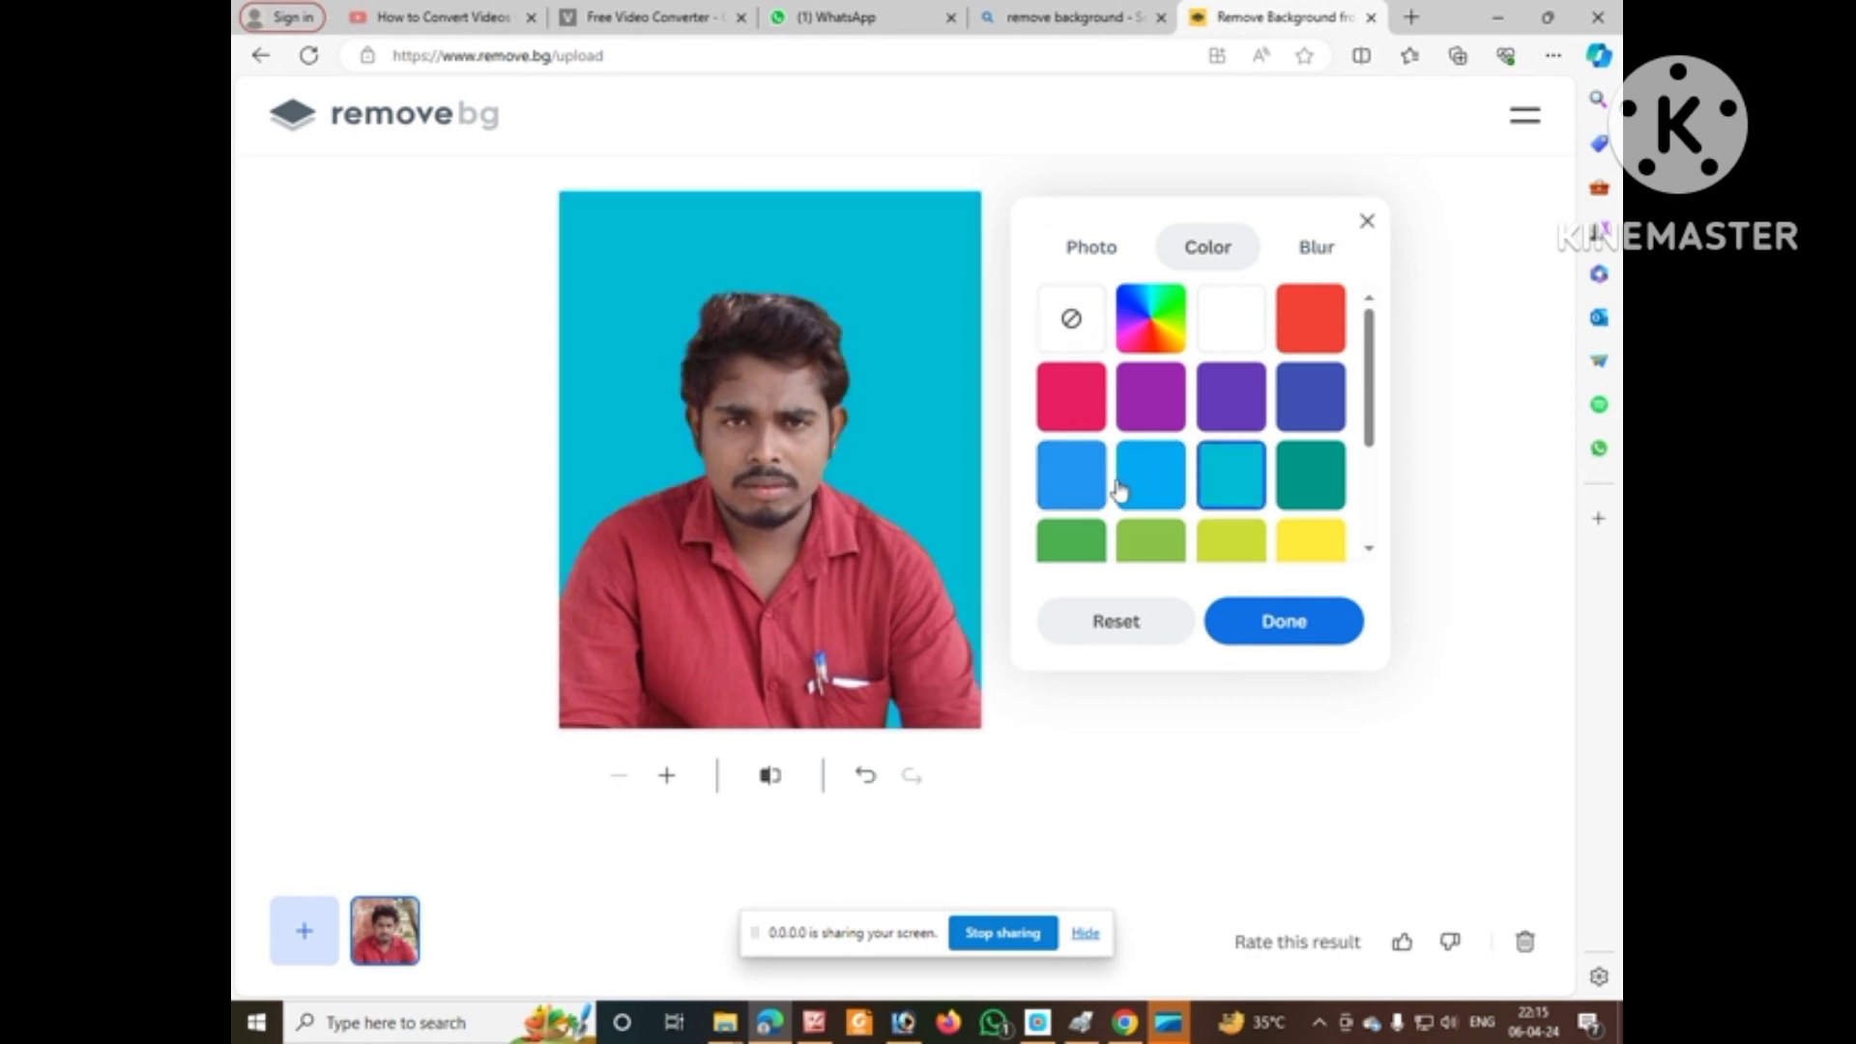
left_click(1263, 623)
Download the edited portrait at 443 × 564 px, show it in its folder, and minimize the folder and browser windows
left_click(1136, 565)
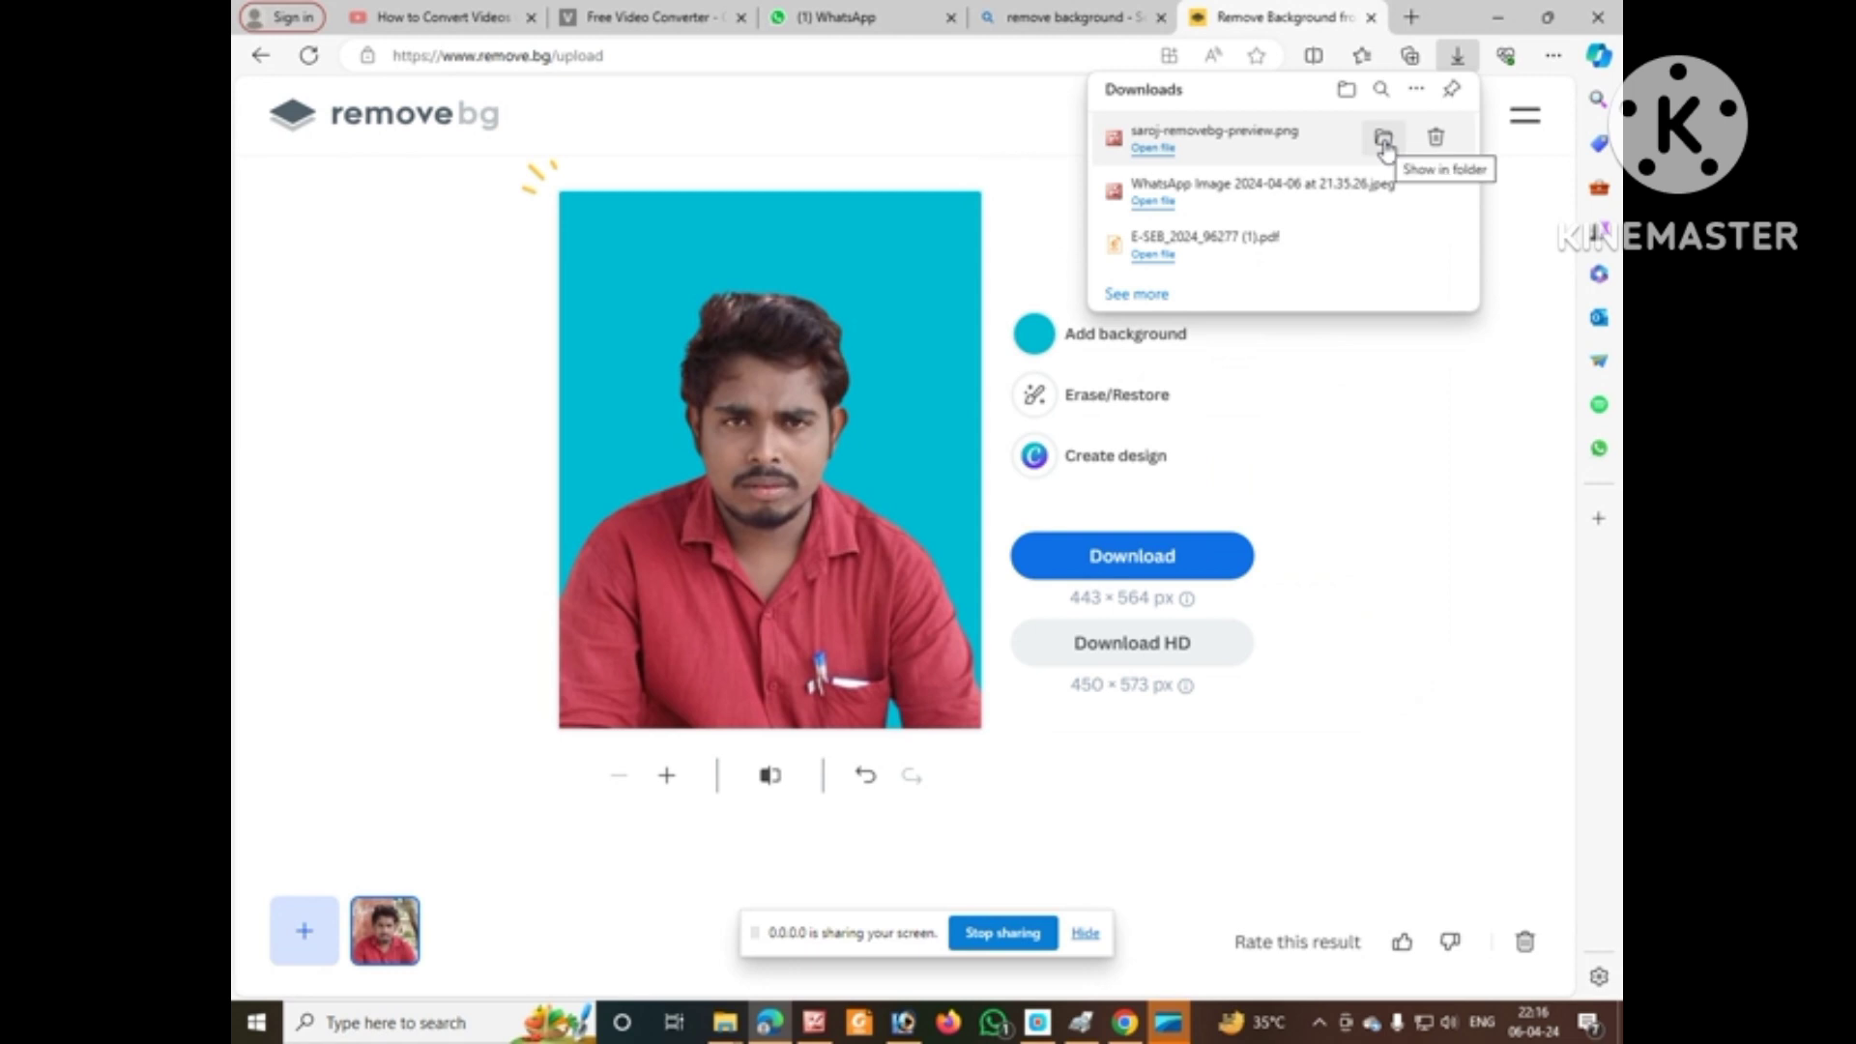
left_click(1384, 140)
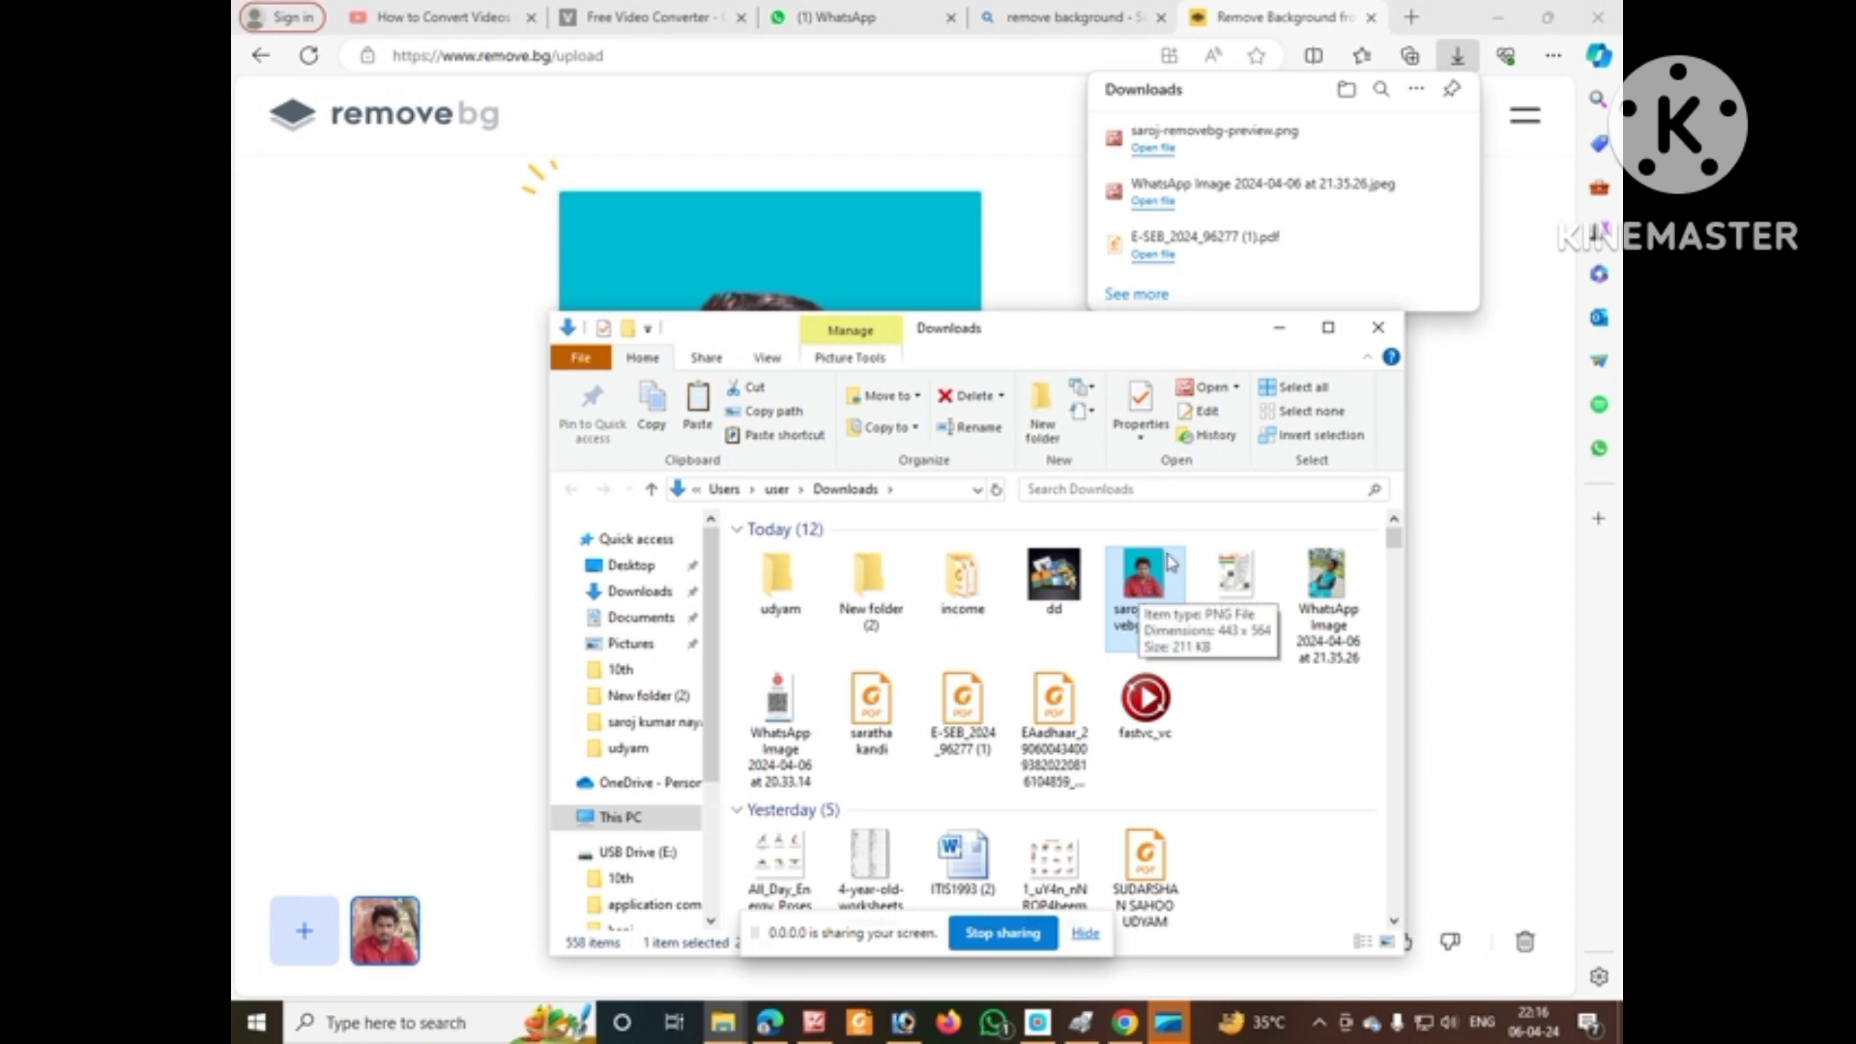
left_click(1284, 335)
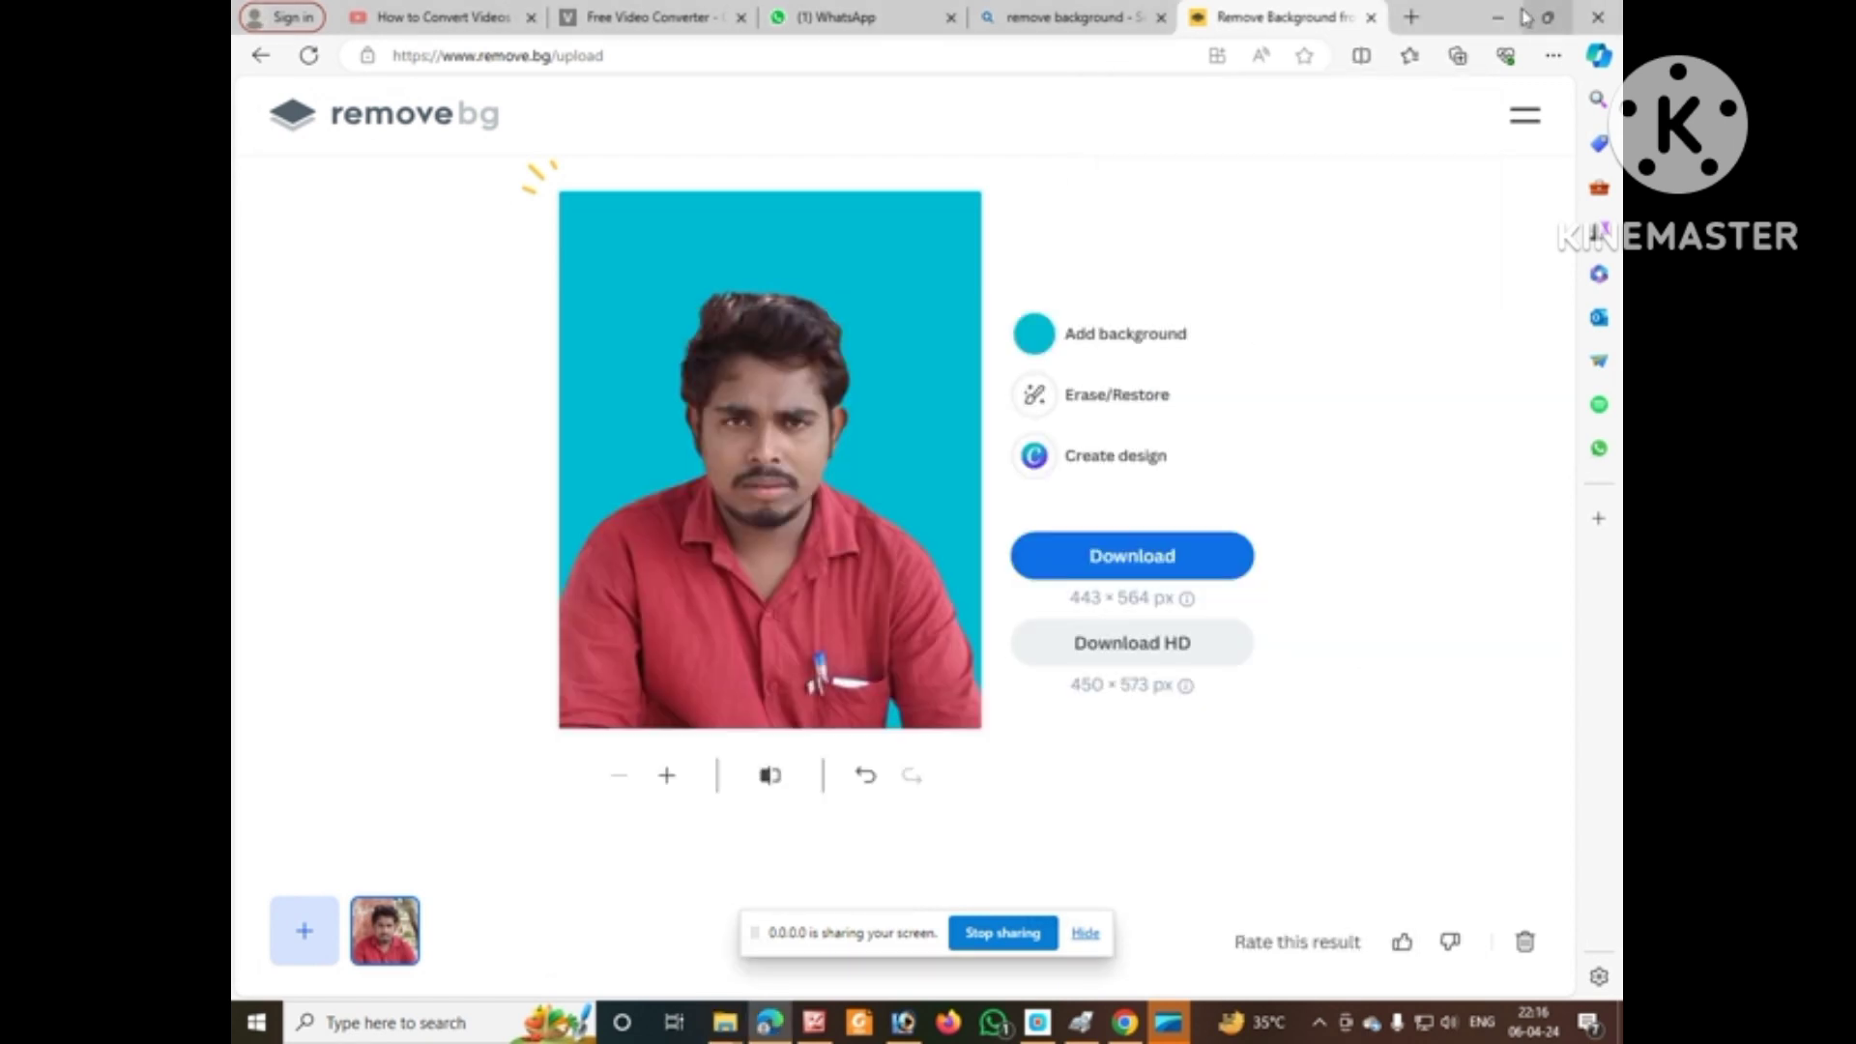
left_click(1500, 20)
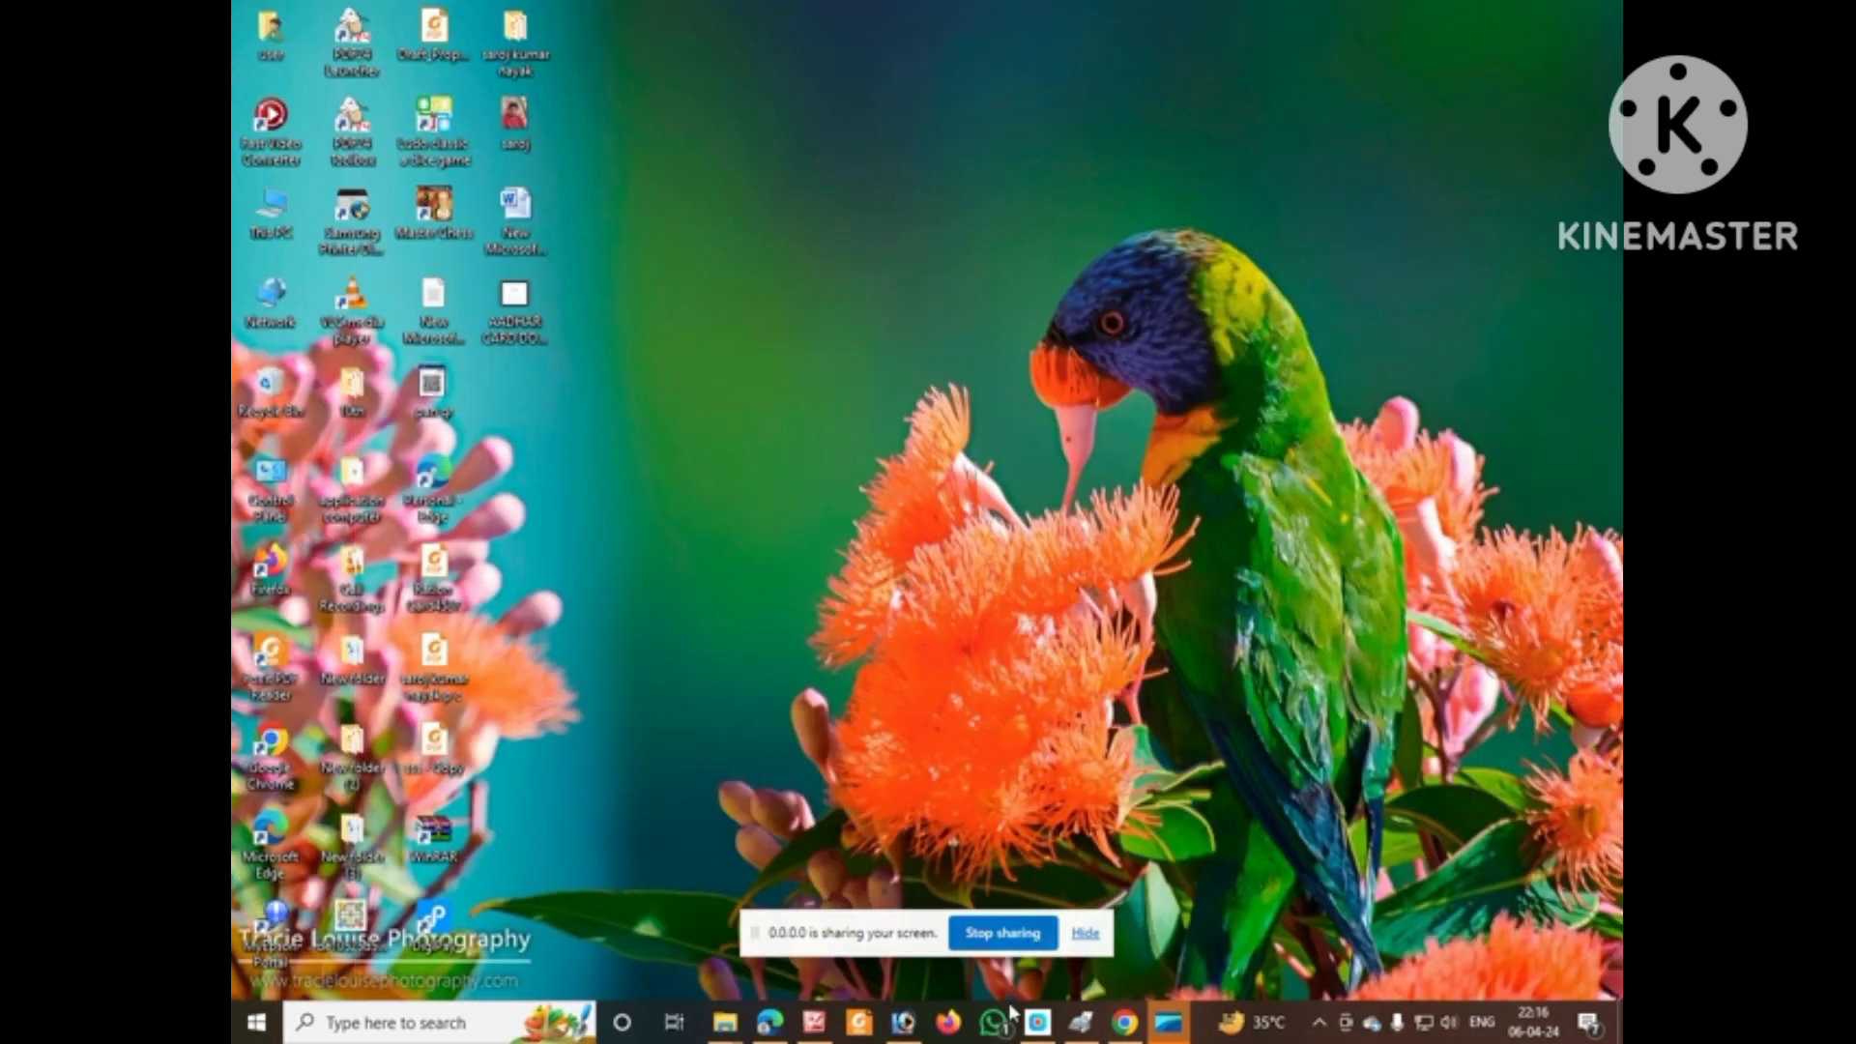
Switch to Adobe Photoshop, open the downloaded removebg-preview PNG from Downloads and place its window near the middle of the workspace
left_click(903, 1021)
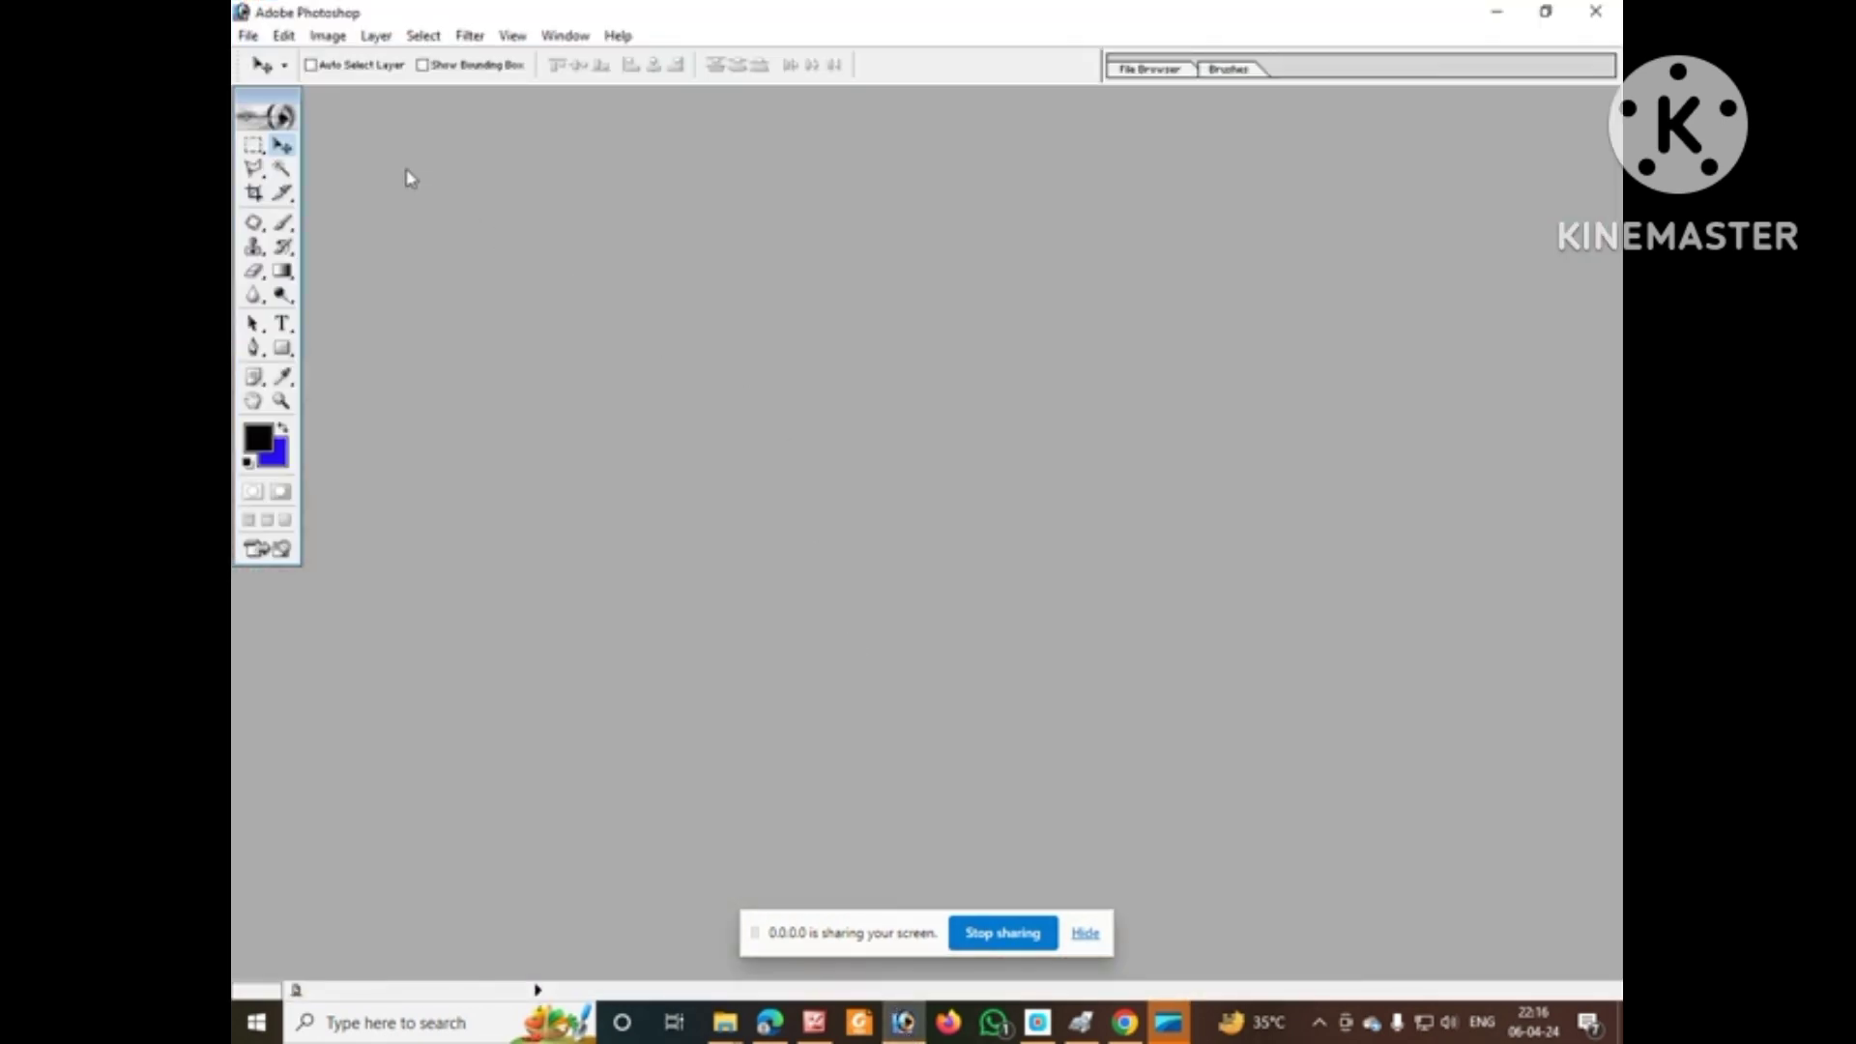
left_click(249, 36)
left_click(309, 83)
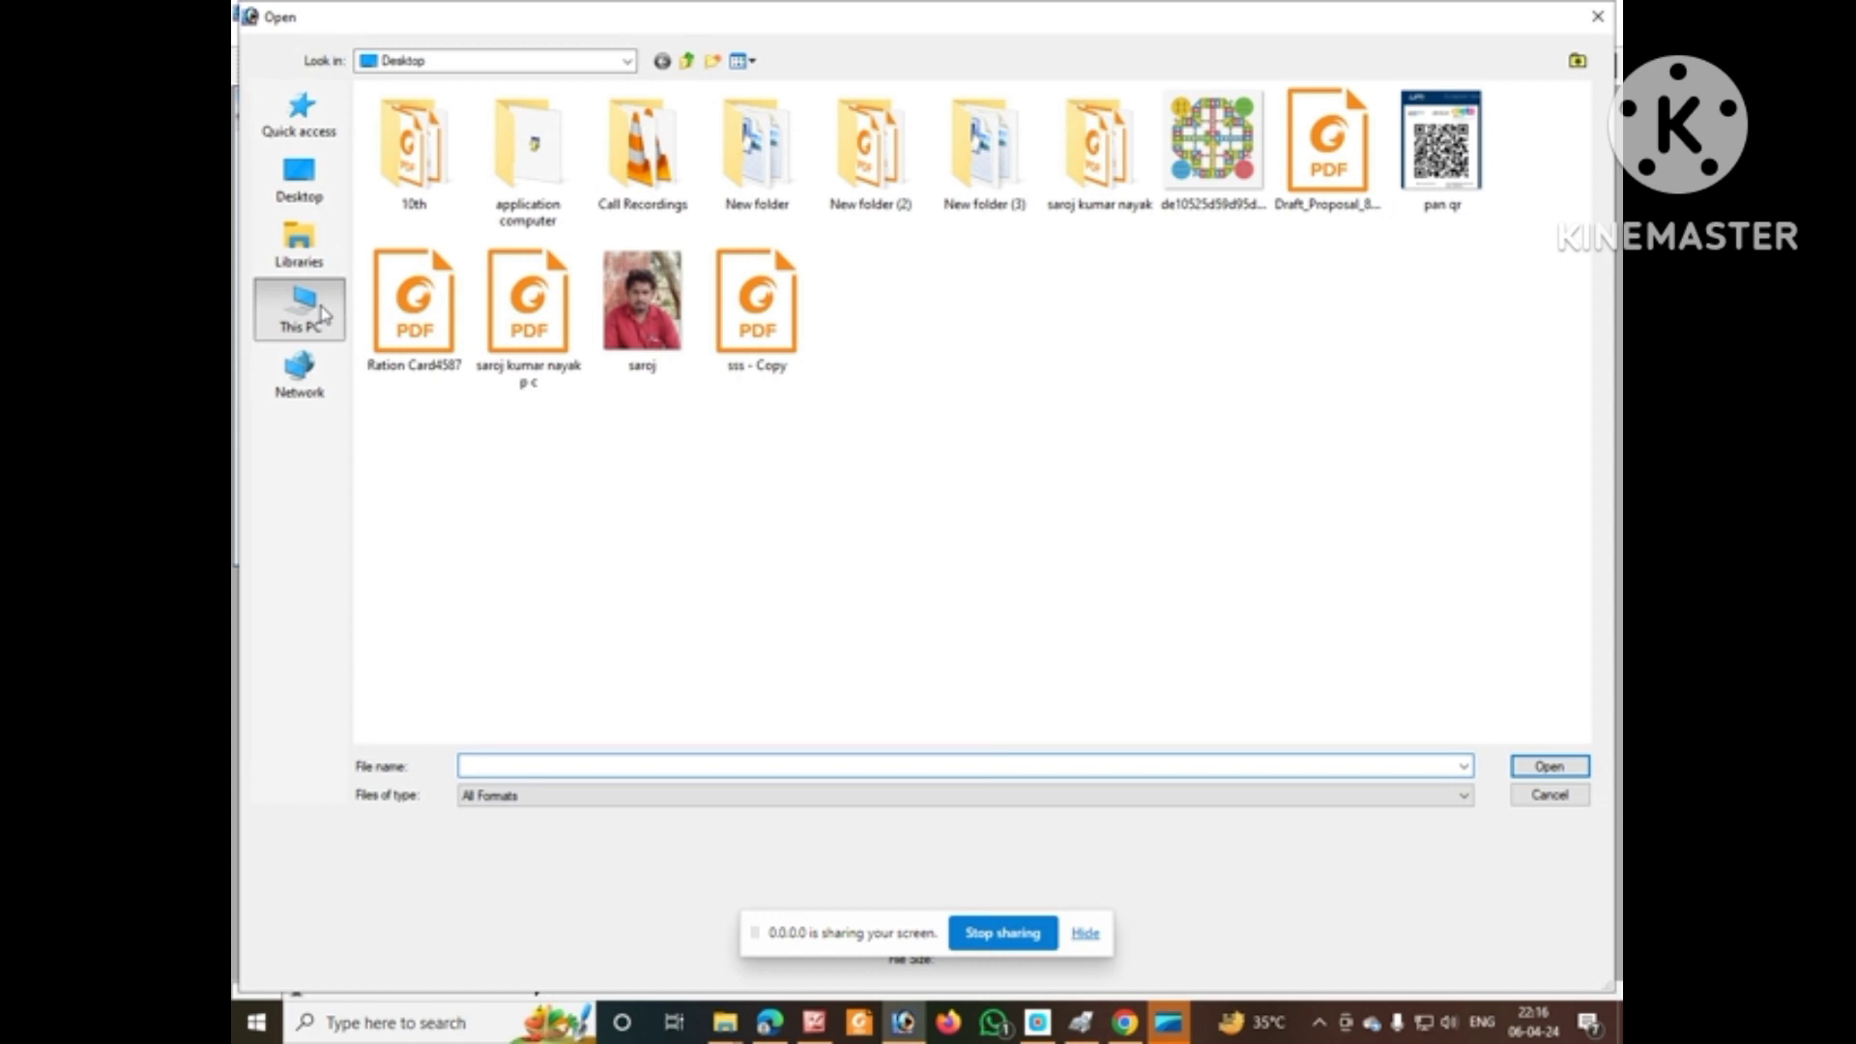
left_click(321, 314)
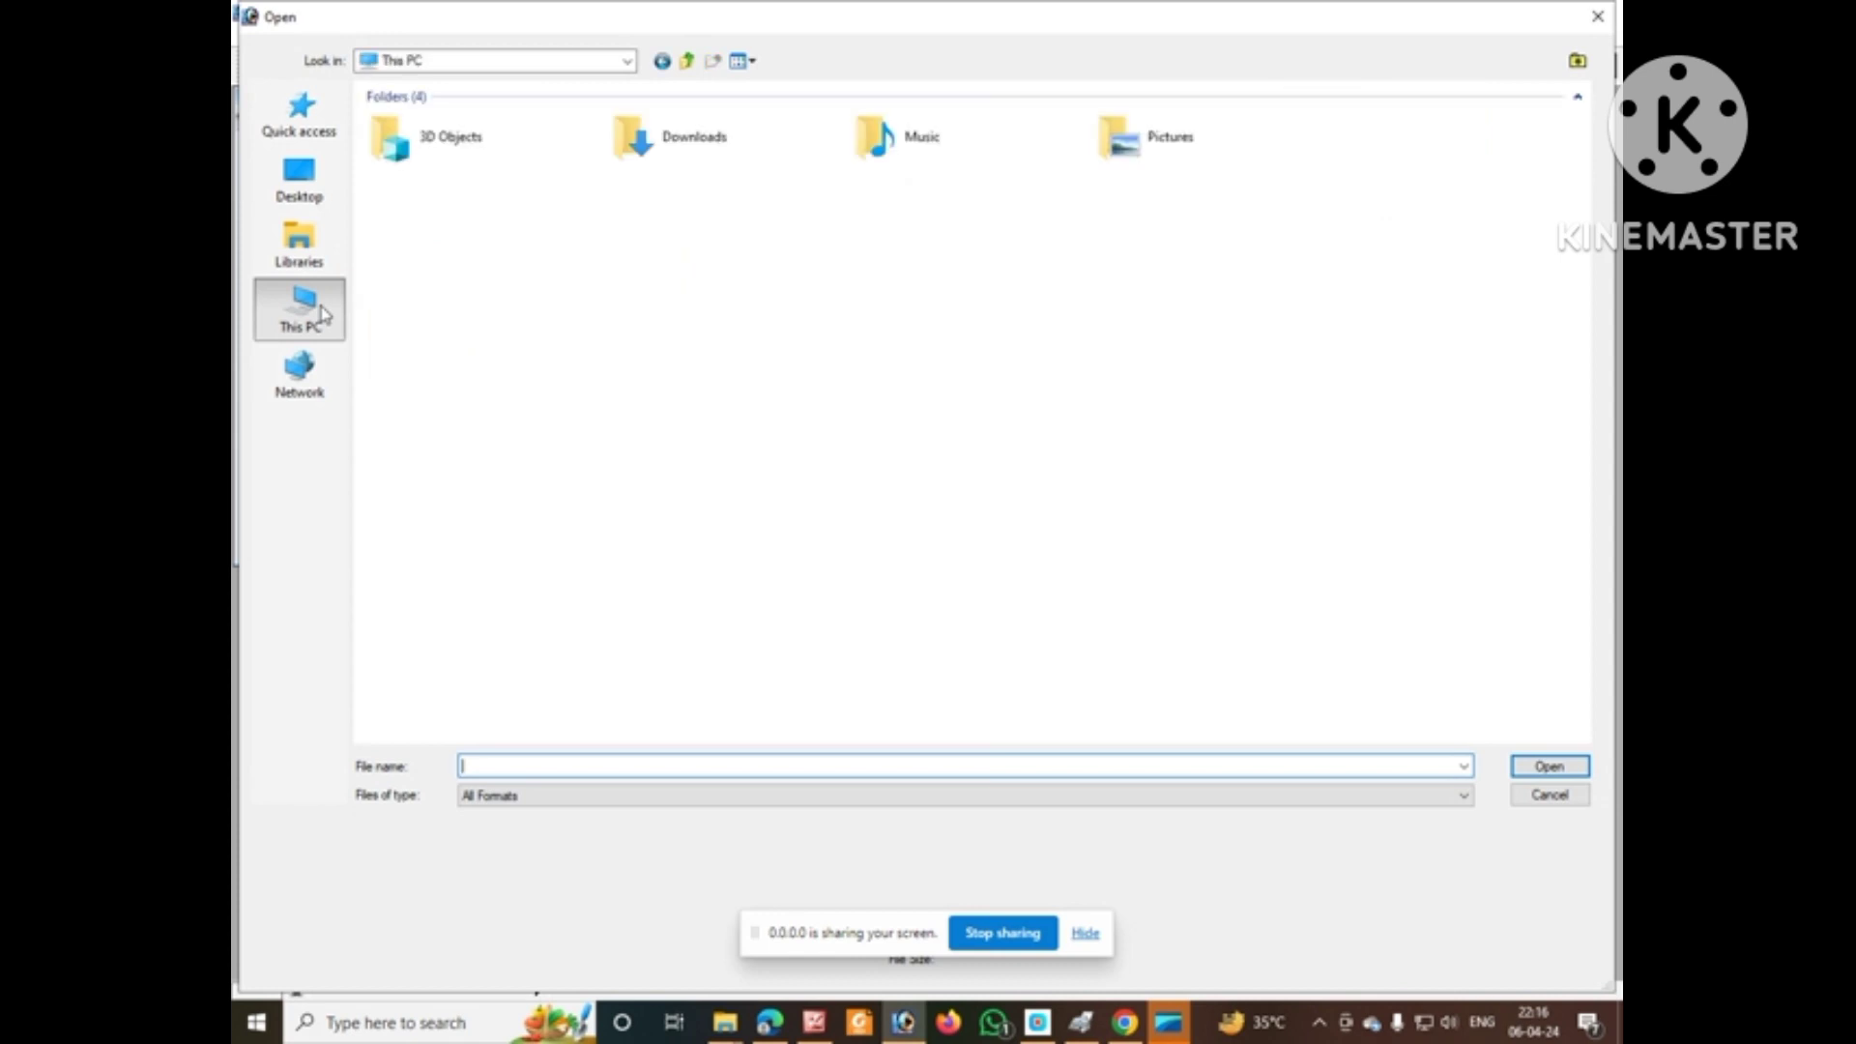
double_click(1199, 137)
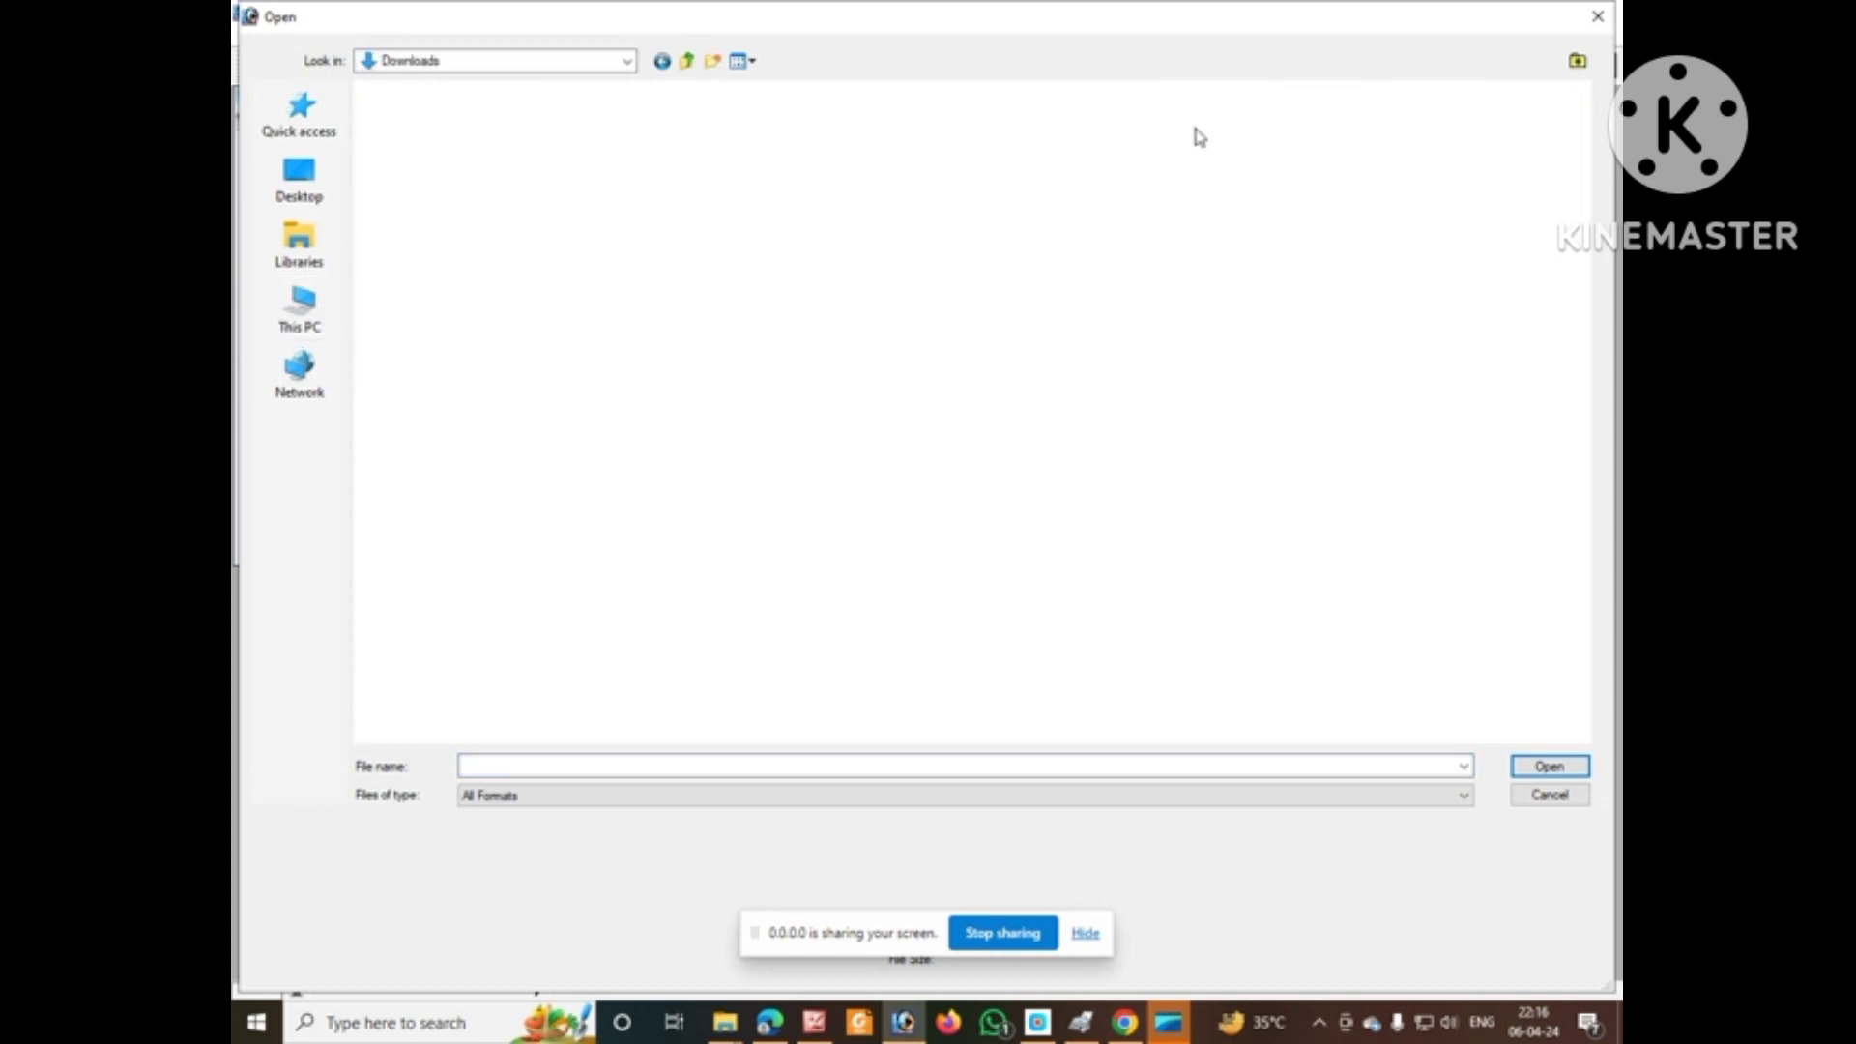
left_click(415, 167)
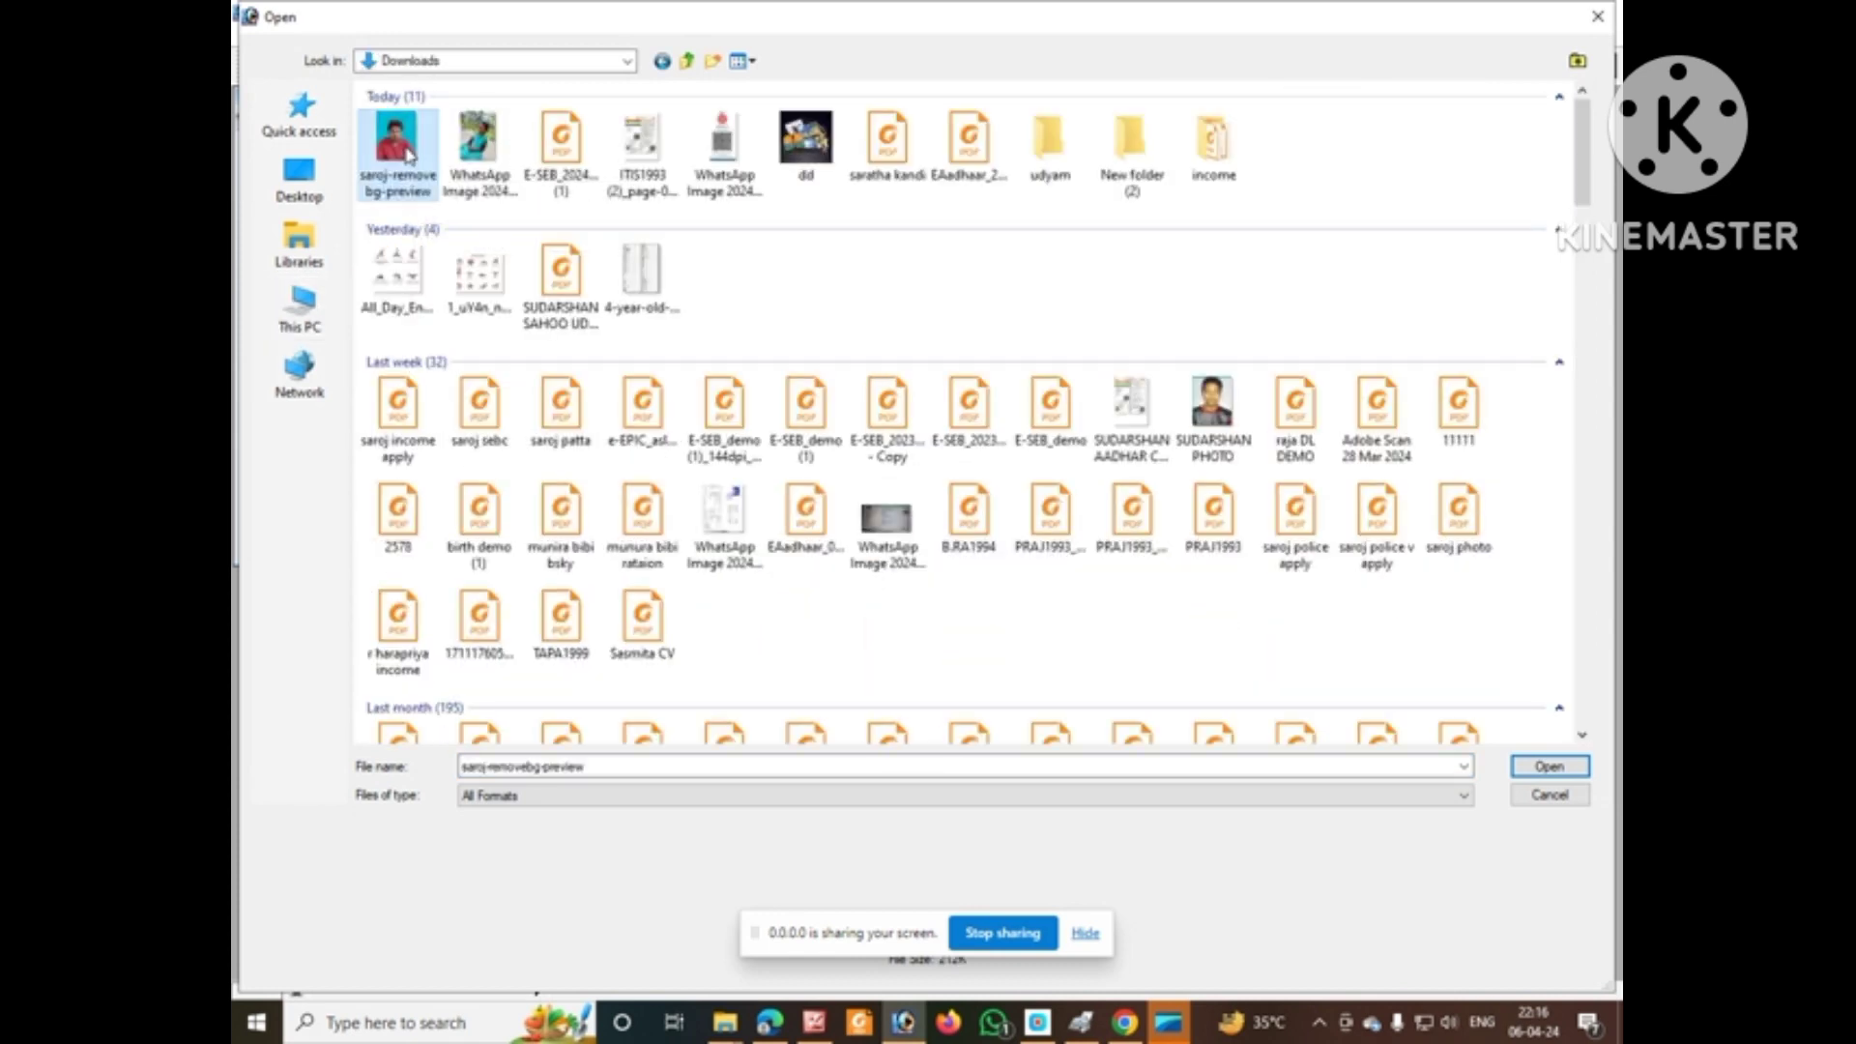
left_click(1551, 768)
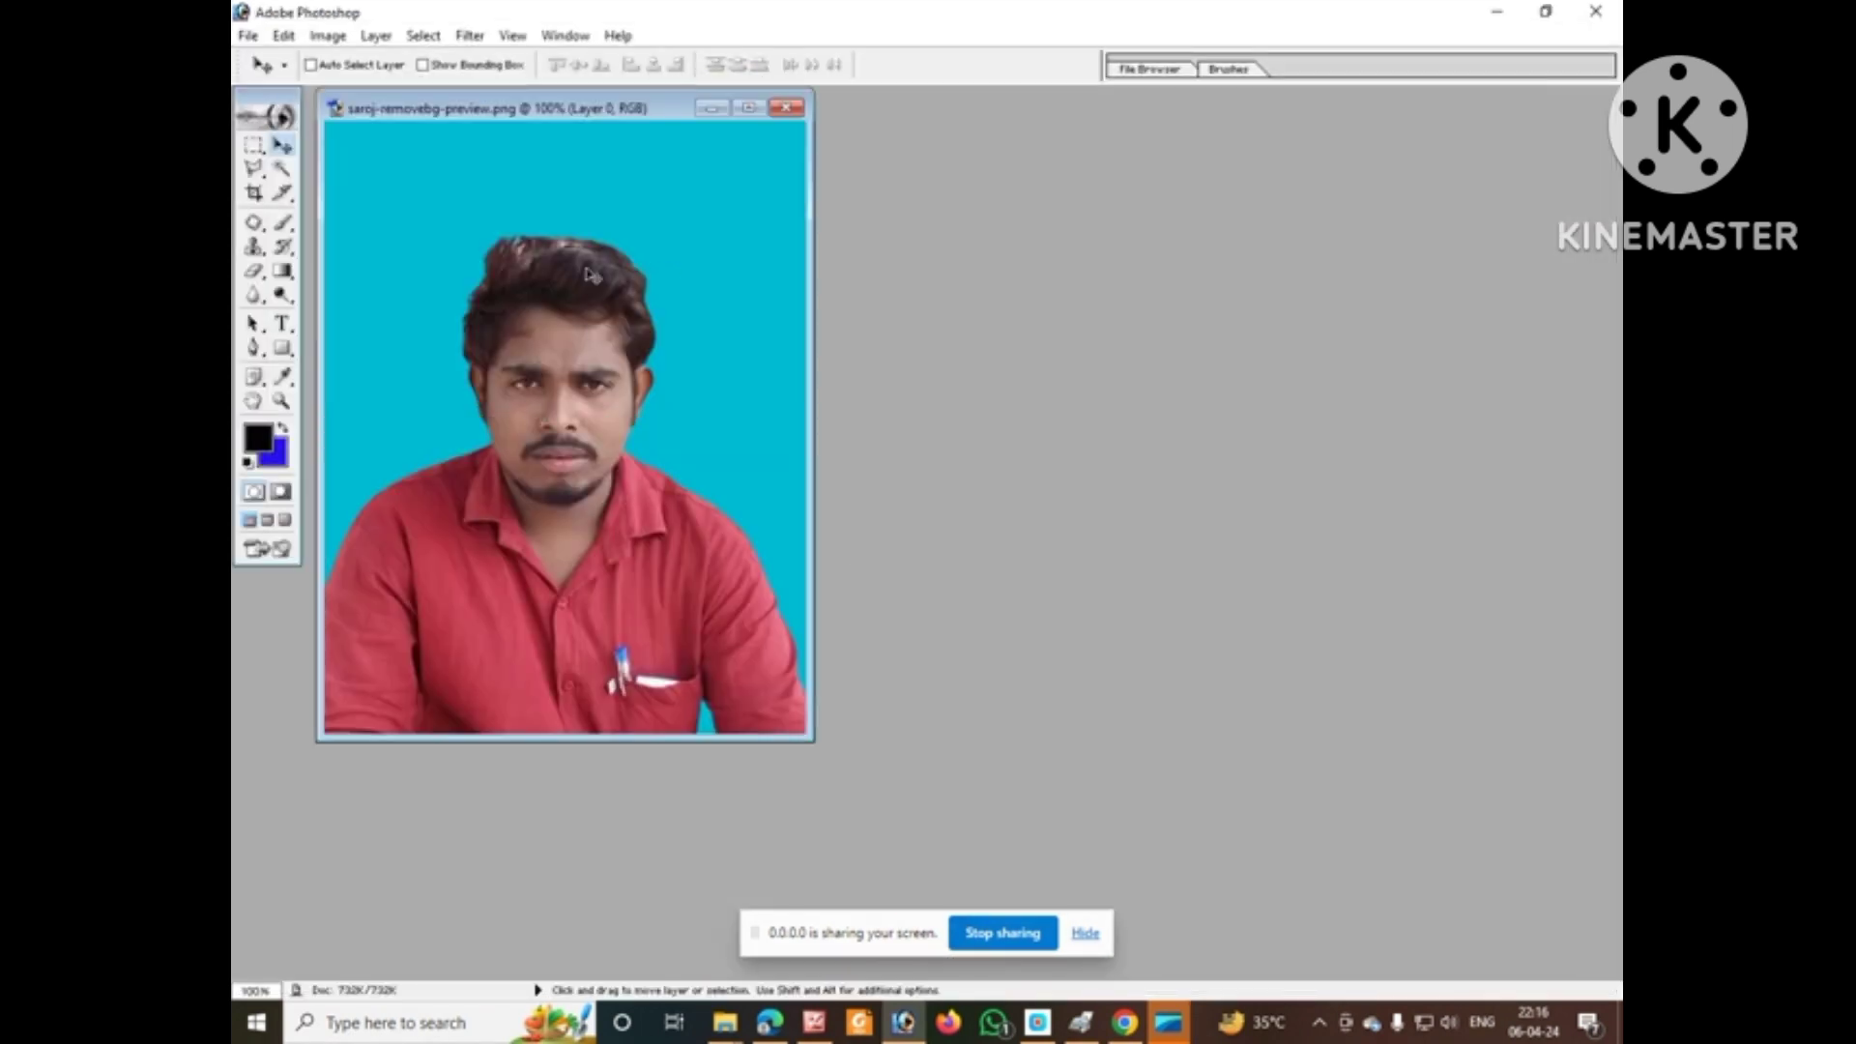
left_click_drag(594, 107, 924, 124)
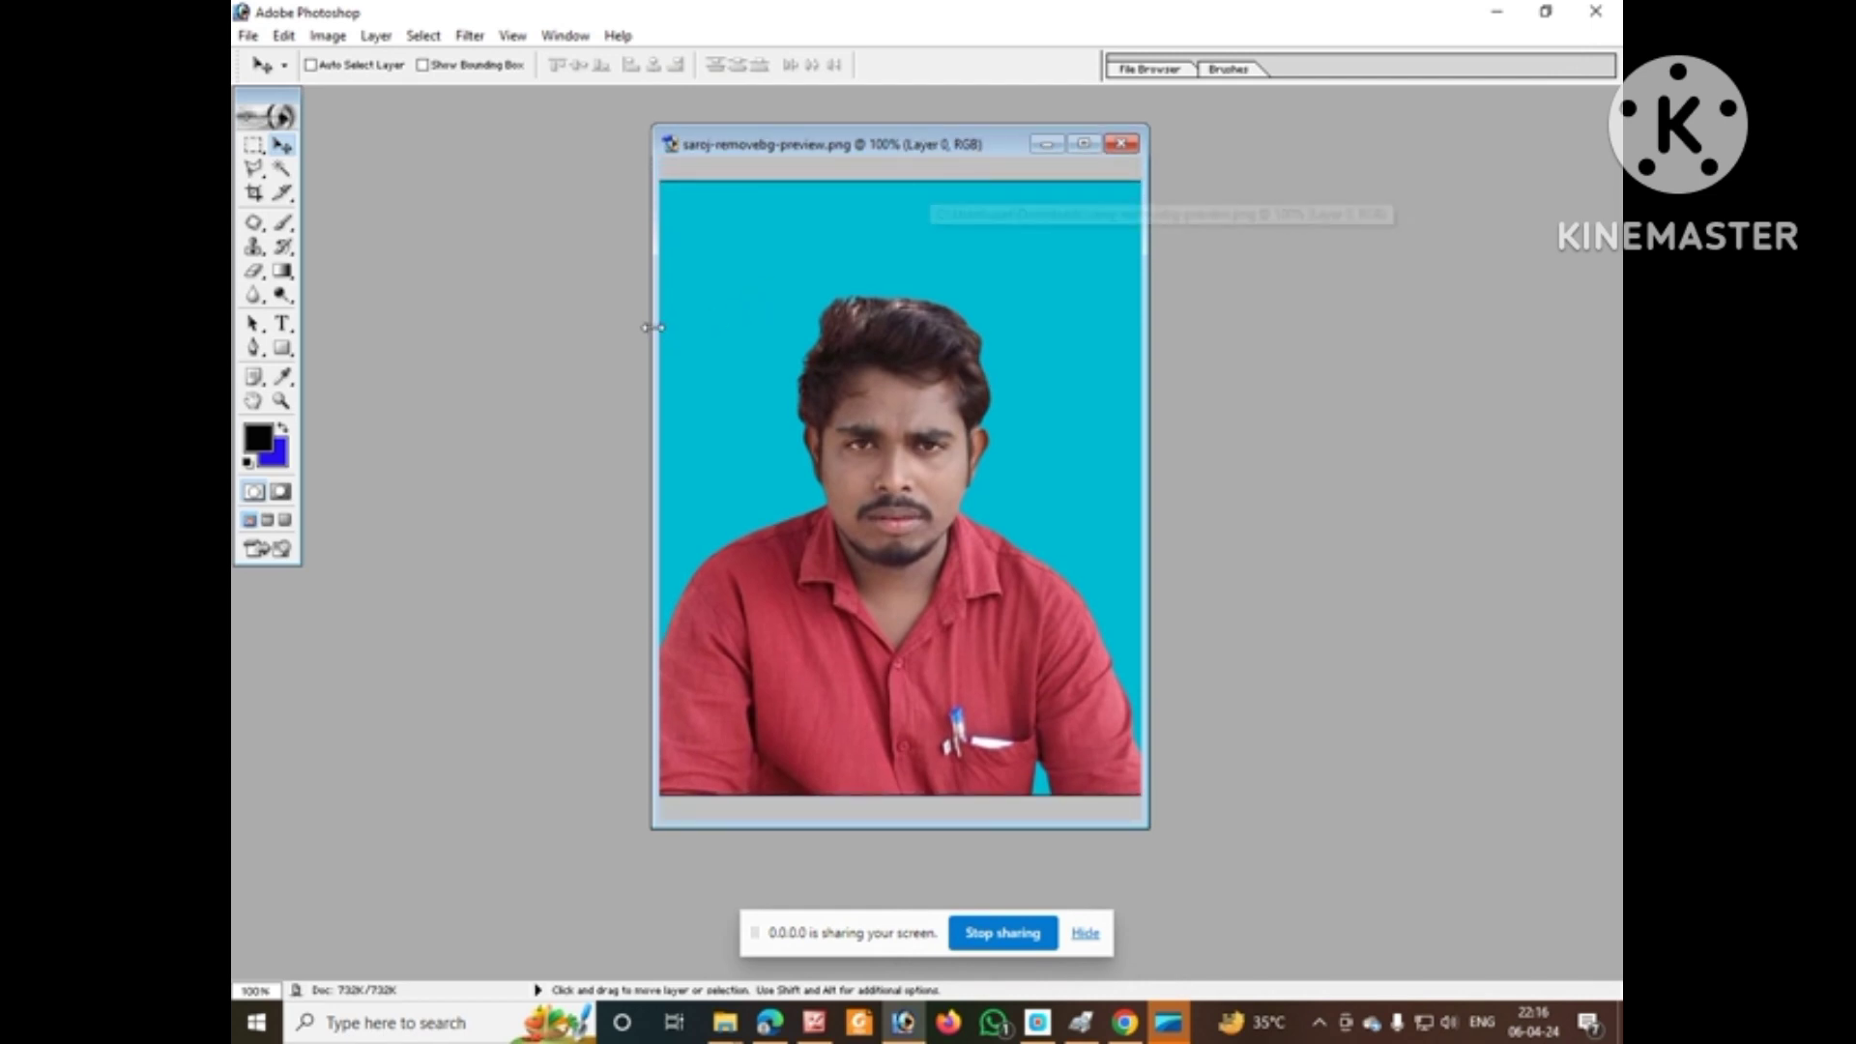
Apply Auto Levels and Auto Contrast to the turquoise-background portrait, with its window widened slightly
left_click_drag(651, 322, 602, 323)
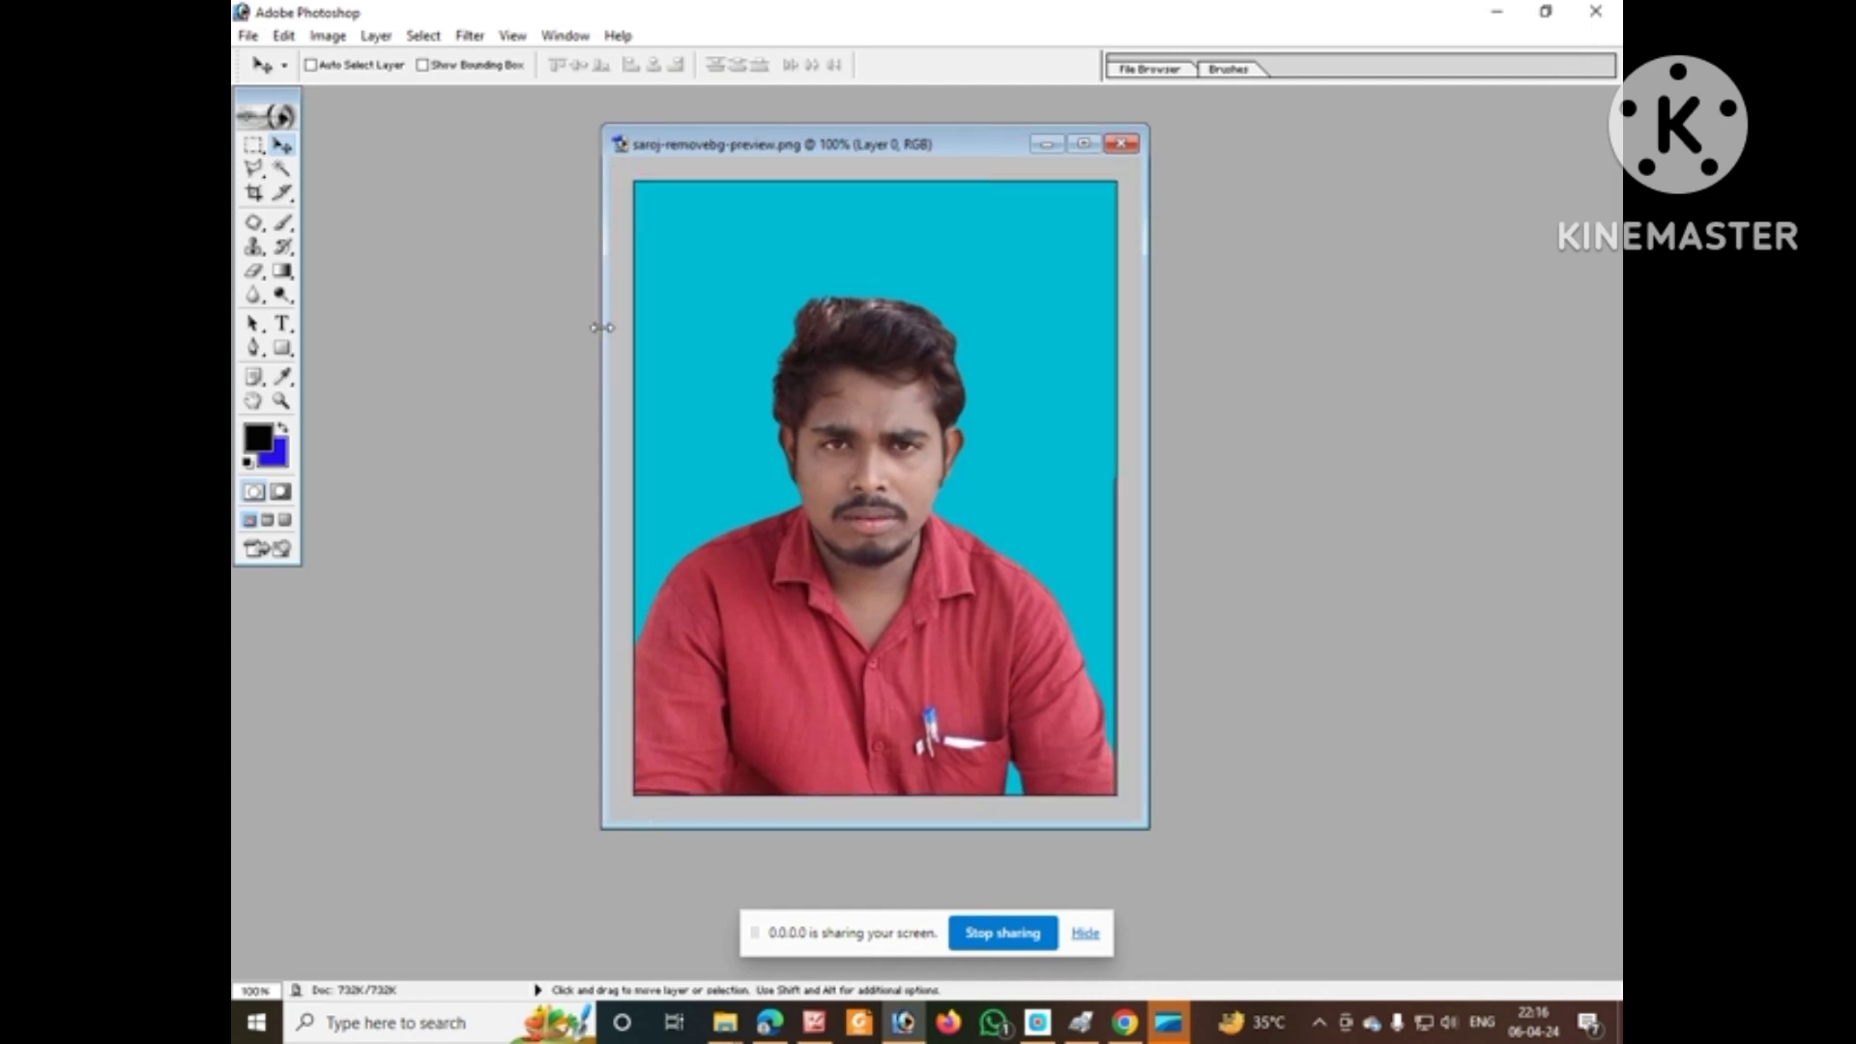
left_click(328, 36)
mouse_move(405, 96)
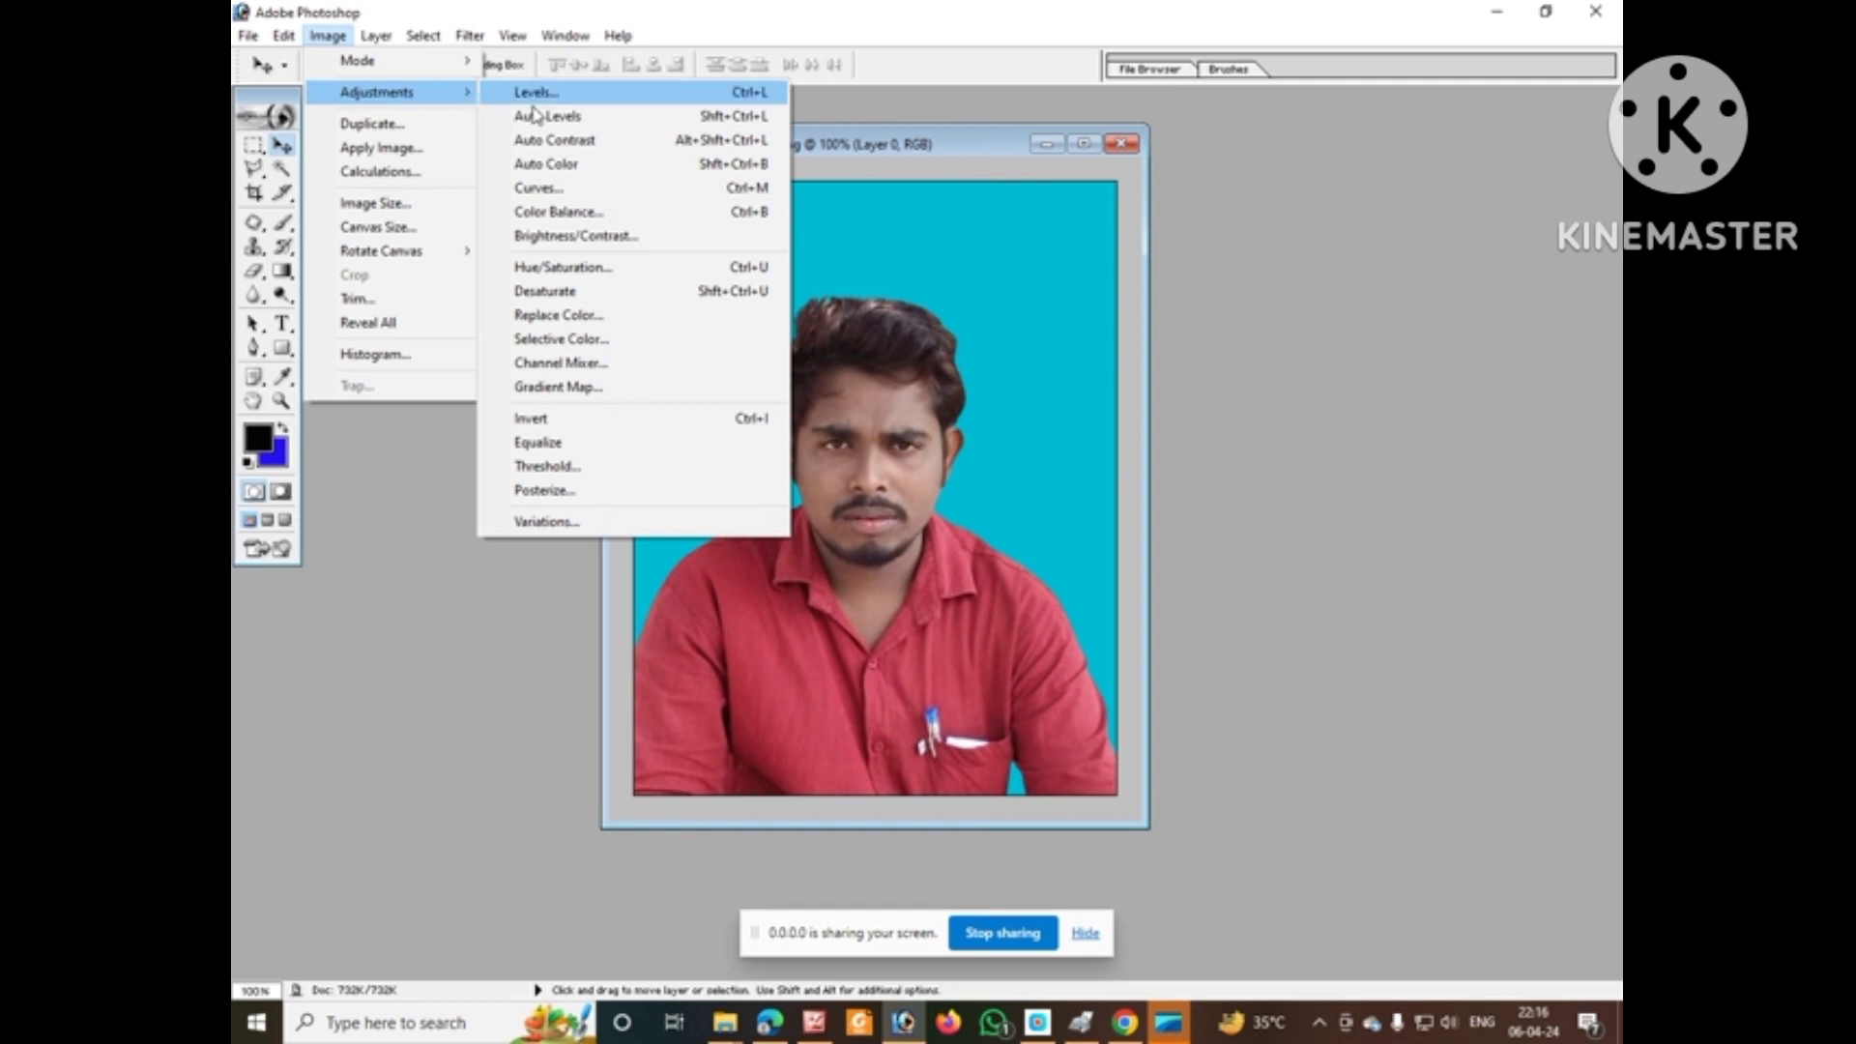
left_click(570, 118)
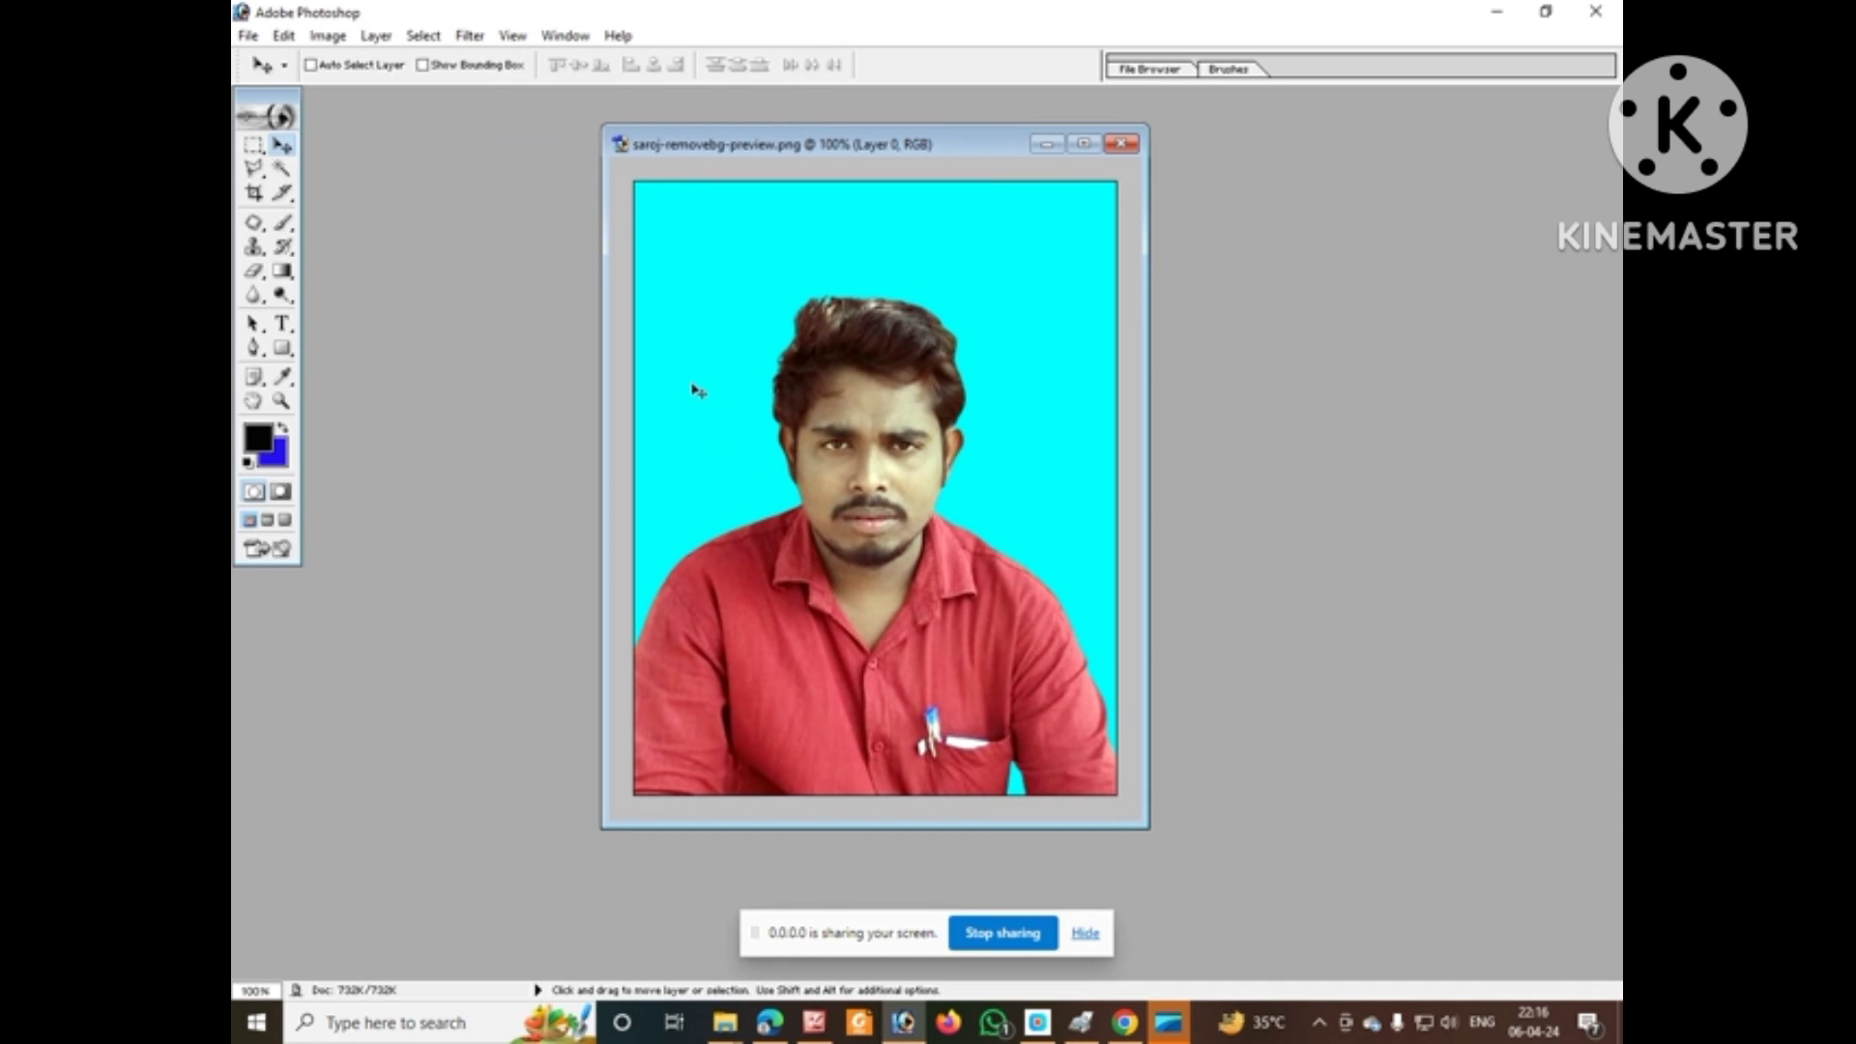
left_click(328, 35)
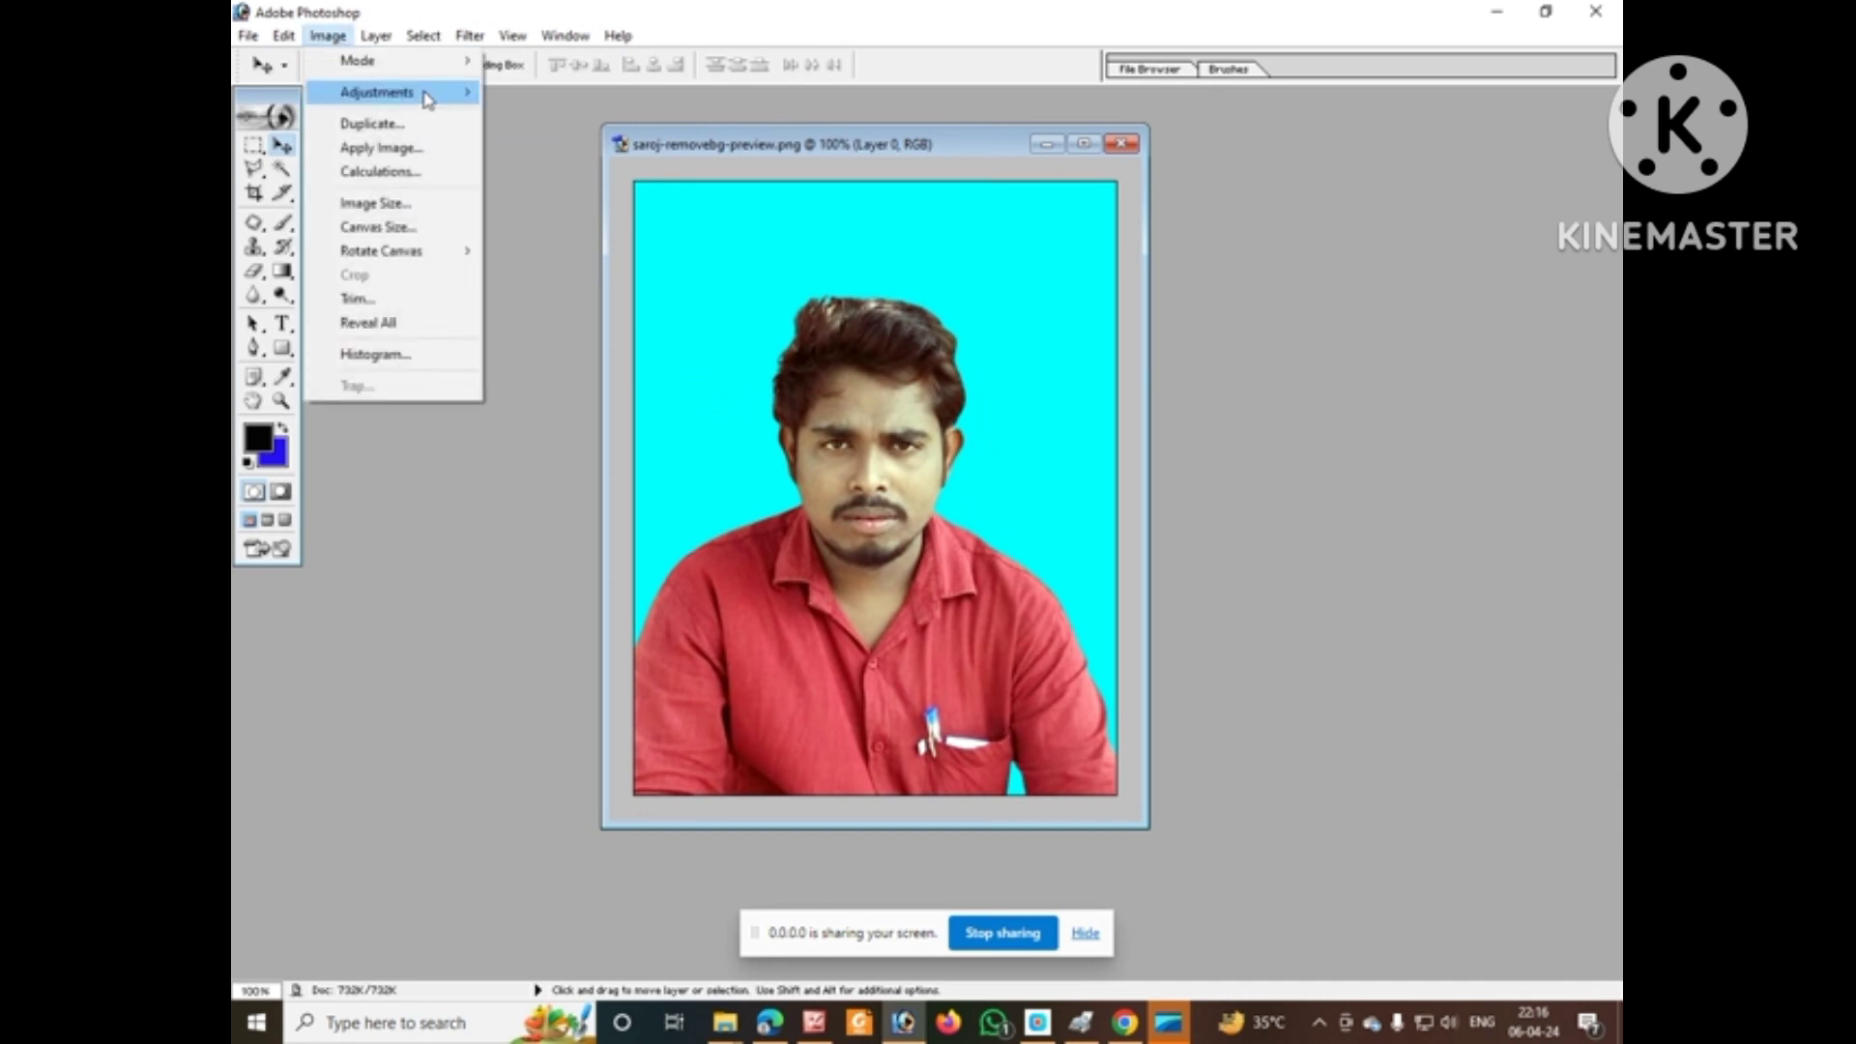
mouse_move(430, 92)
left_click(589, 142)
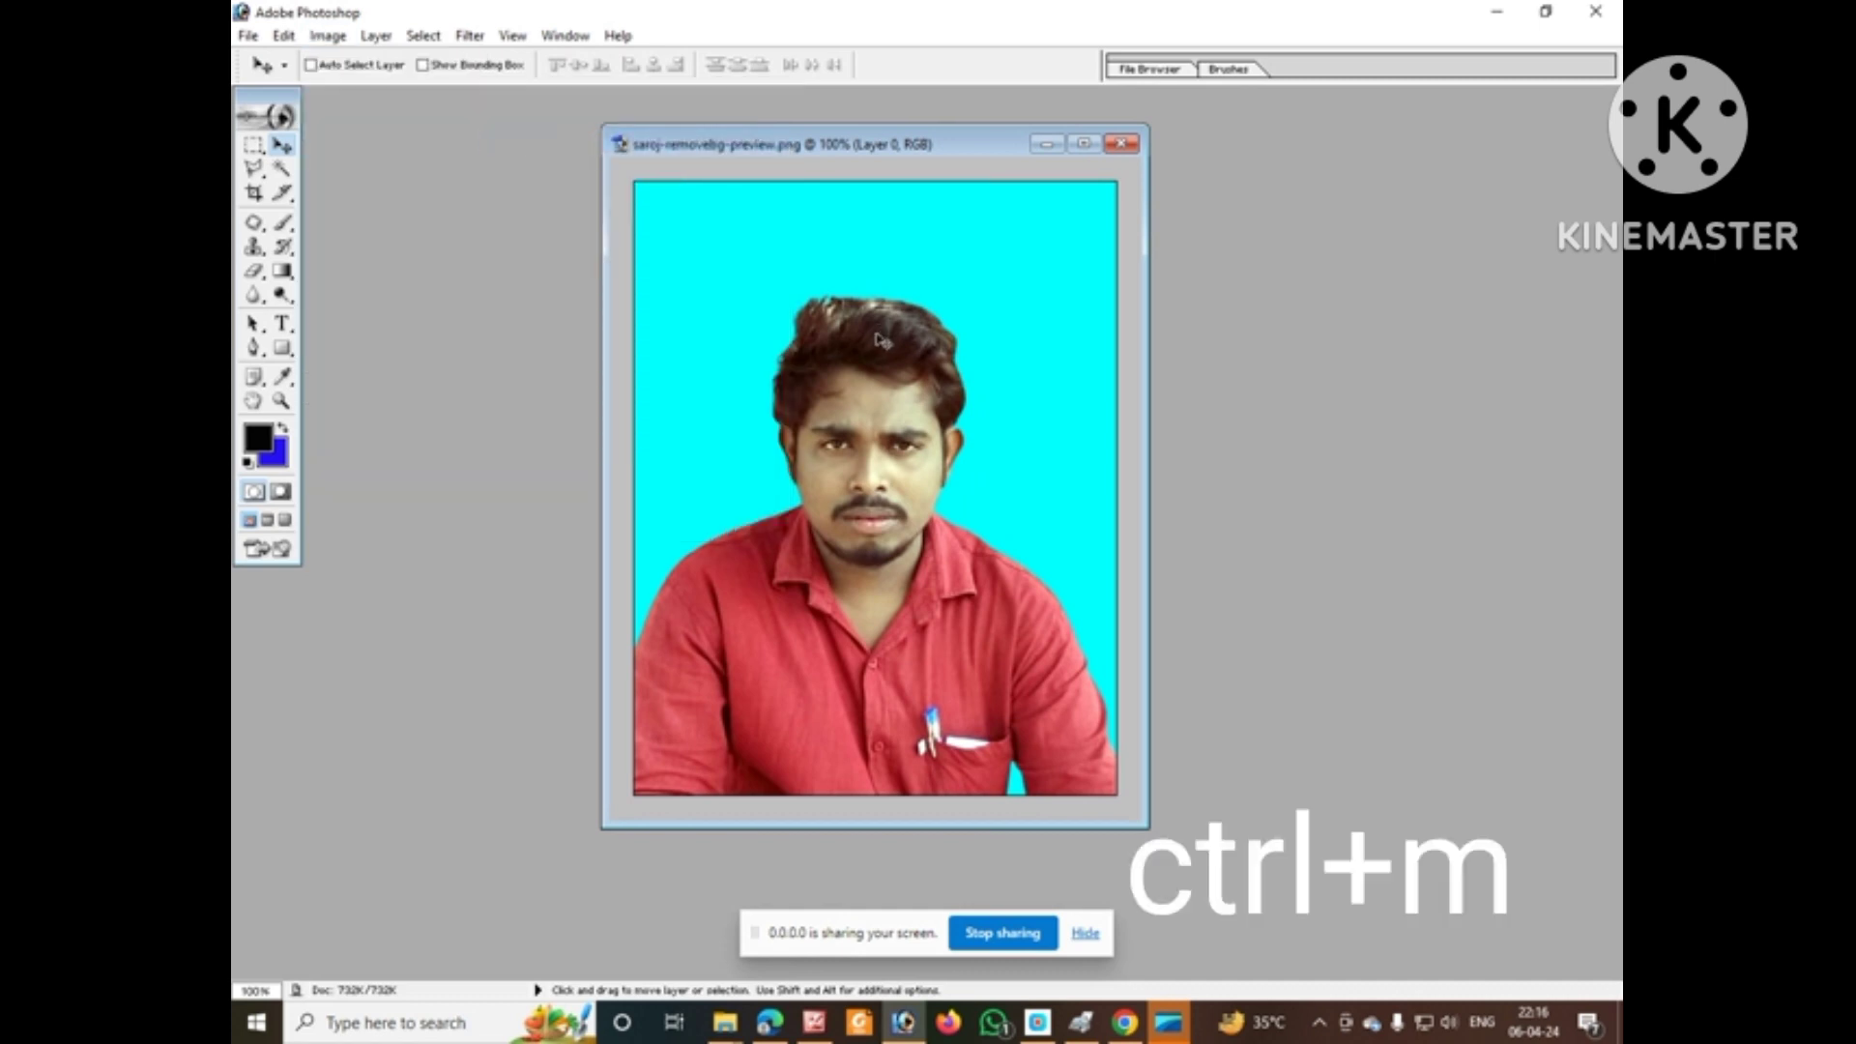
Darken the portrait's midtones slightly with an RGB Curves point at input 55% and output 47%
key("ctrl+m")
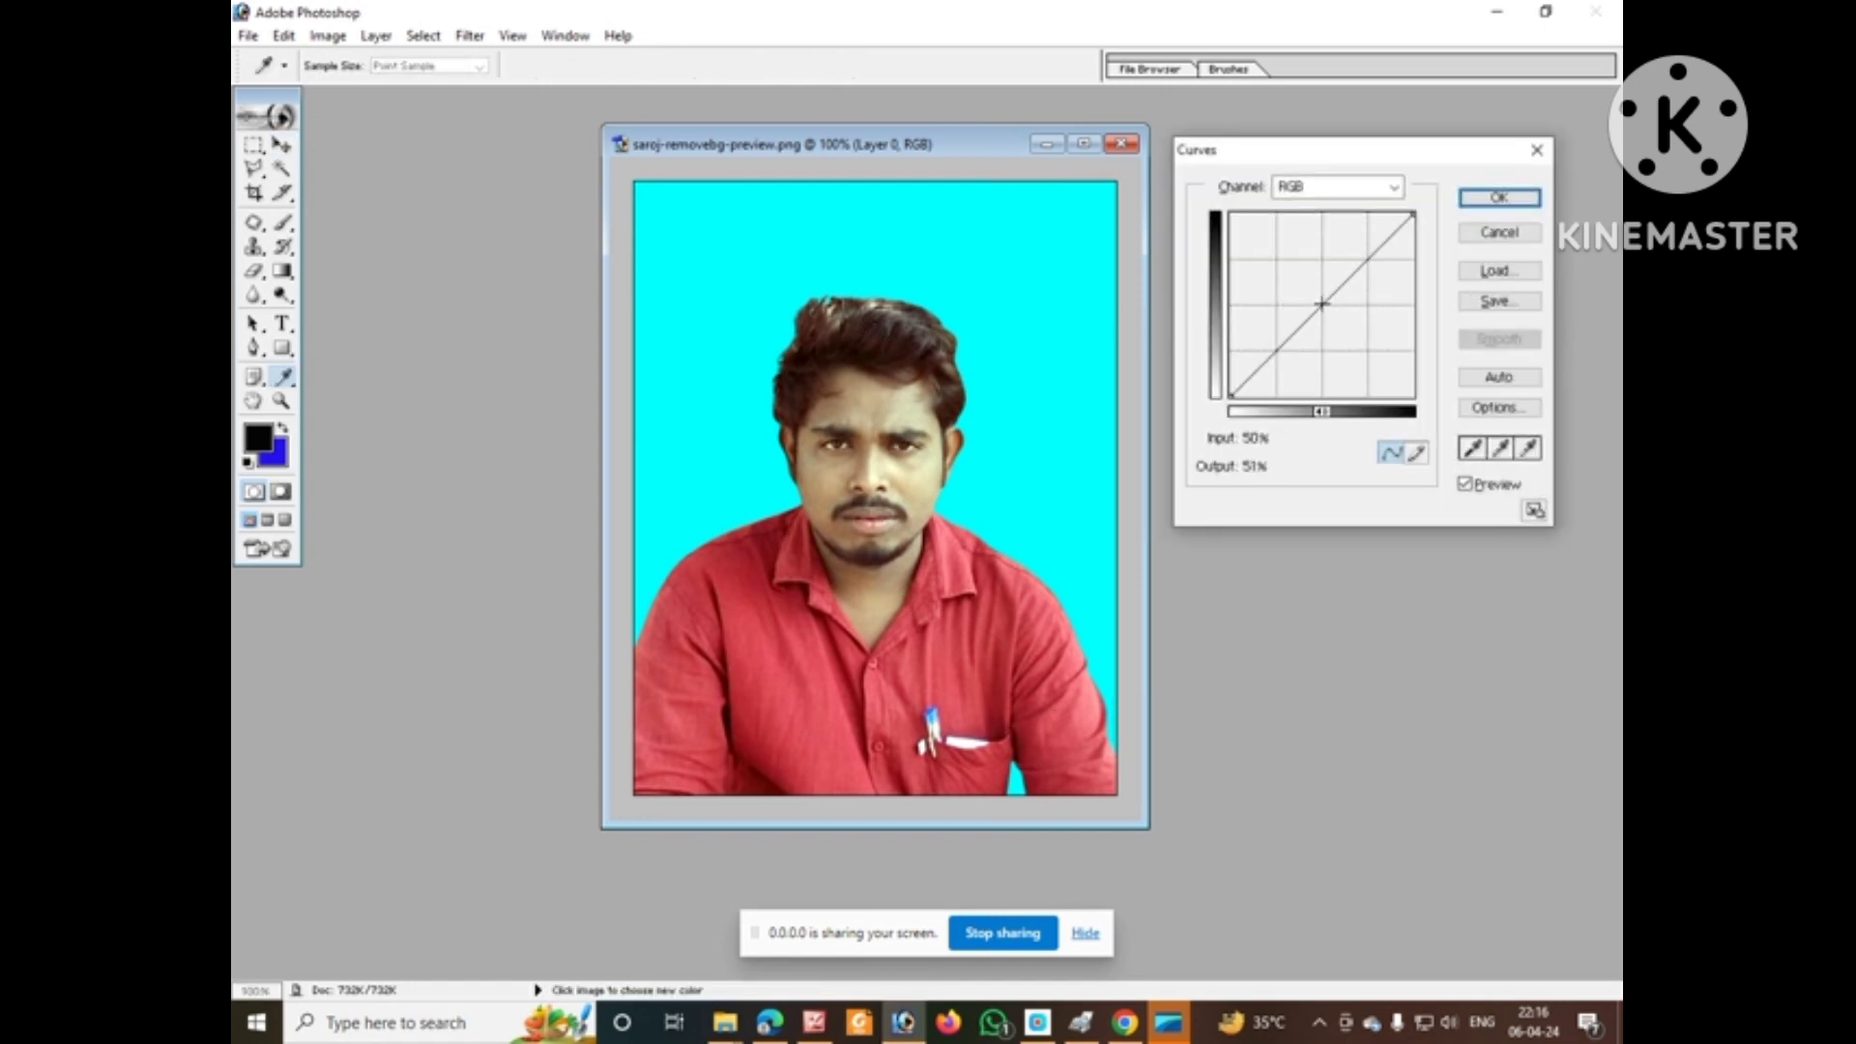
left_click_drag(1321, 304, 1331, 309)
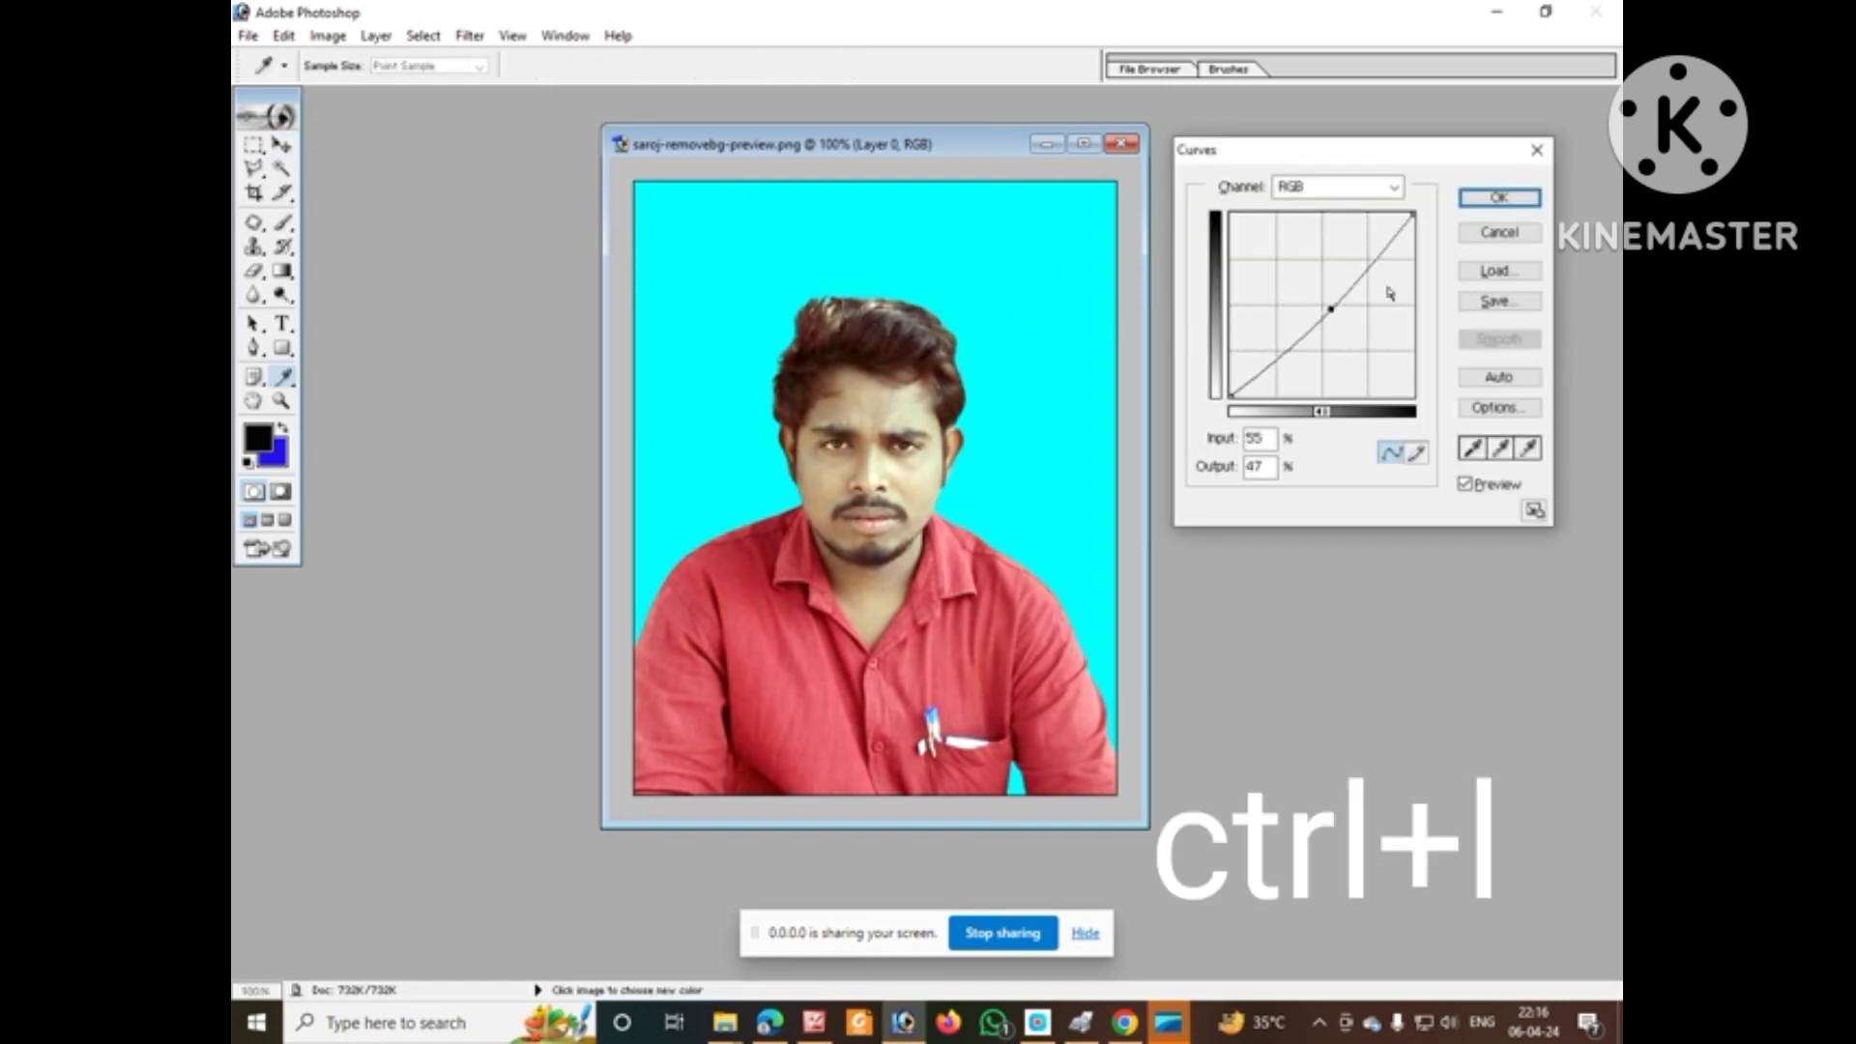
key("Return")
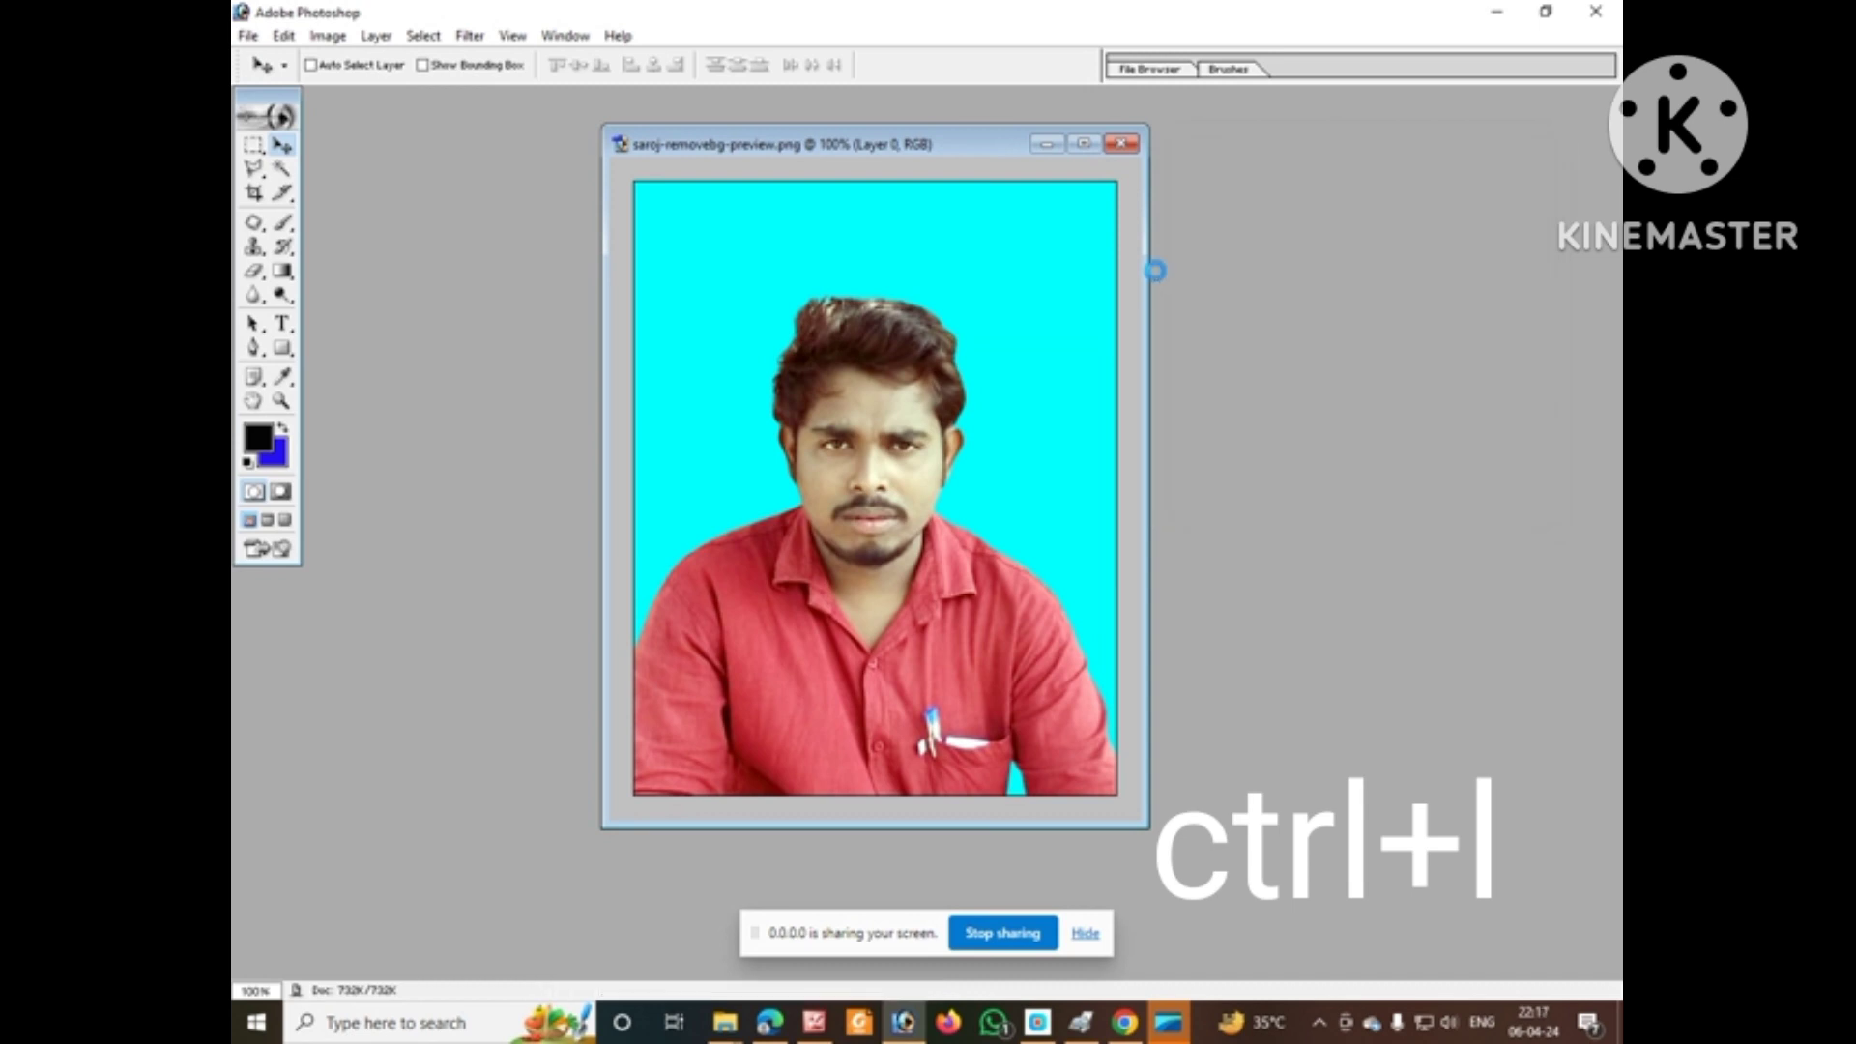
Adjust the portrait's RGB input Levels to a 0.77 midtone and 241 white point, and raise the black point slightly
key("ctrl+l")
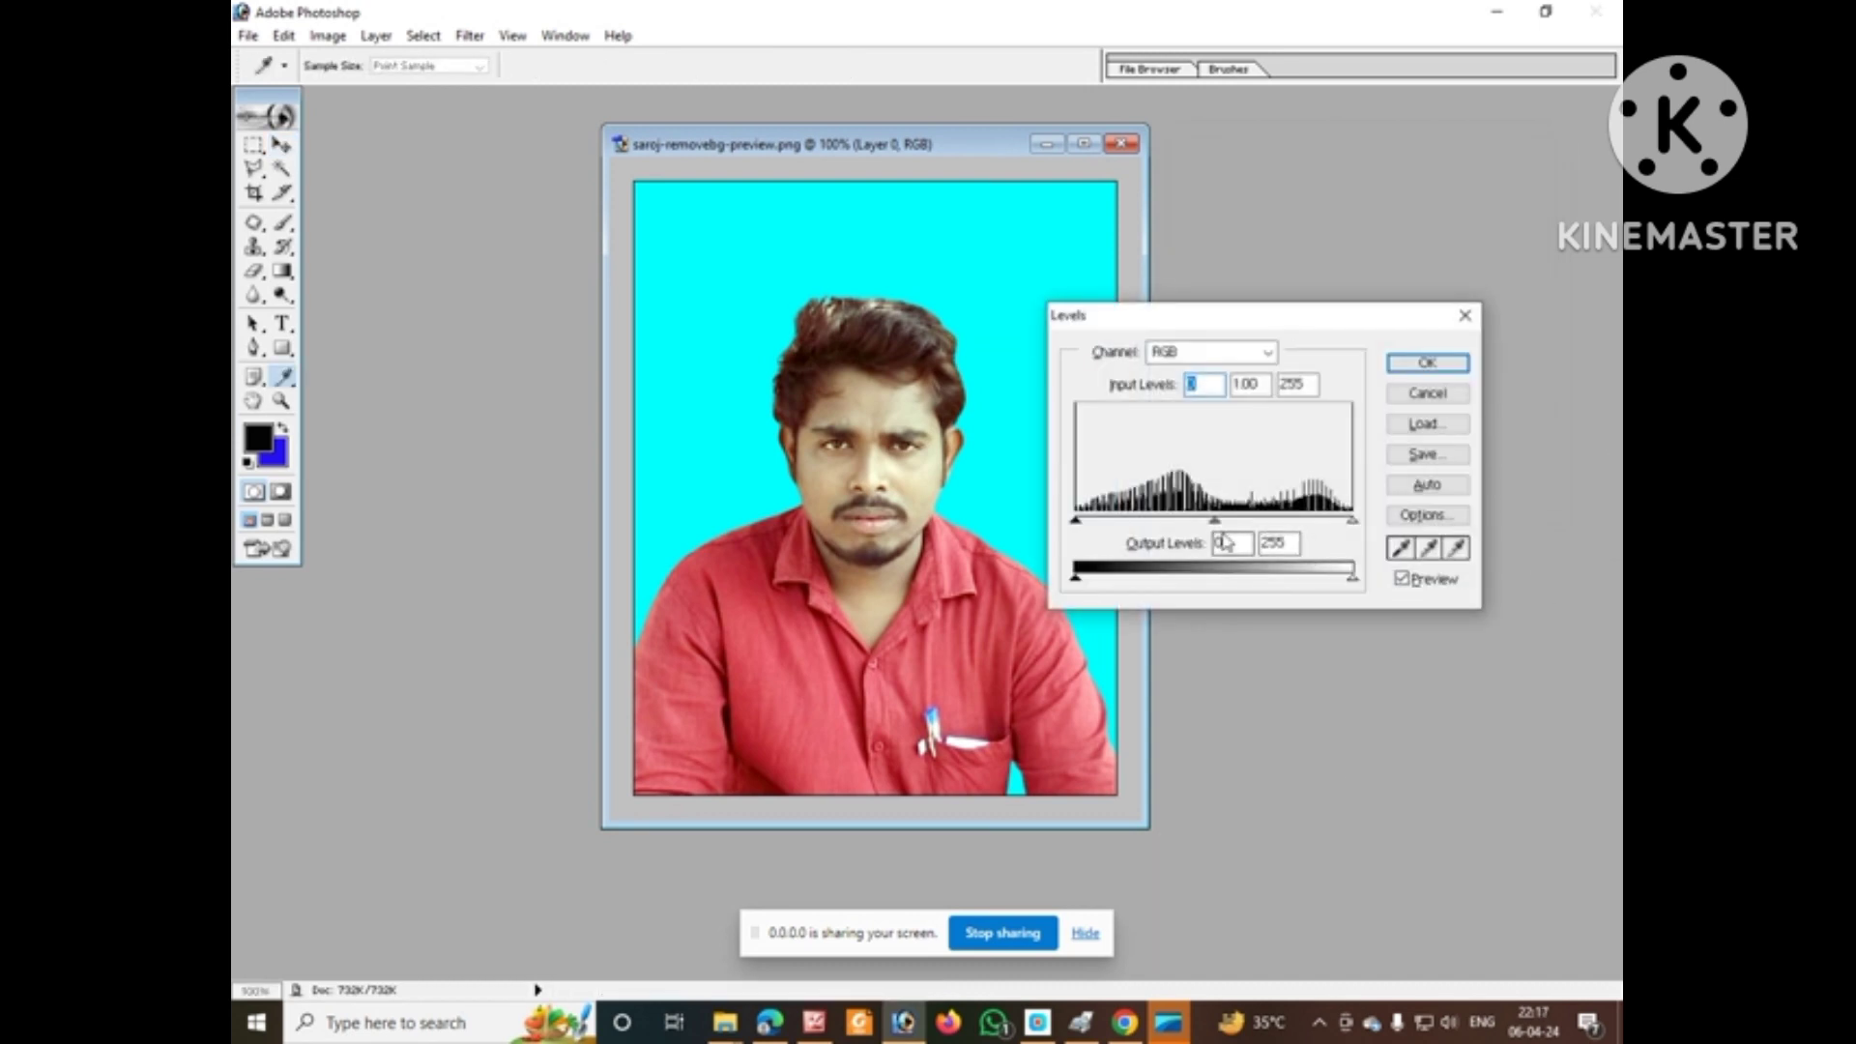
left_click_drag(1215, 526, 1239, 528)
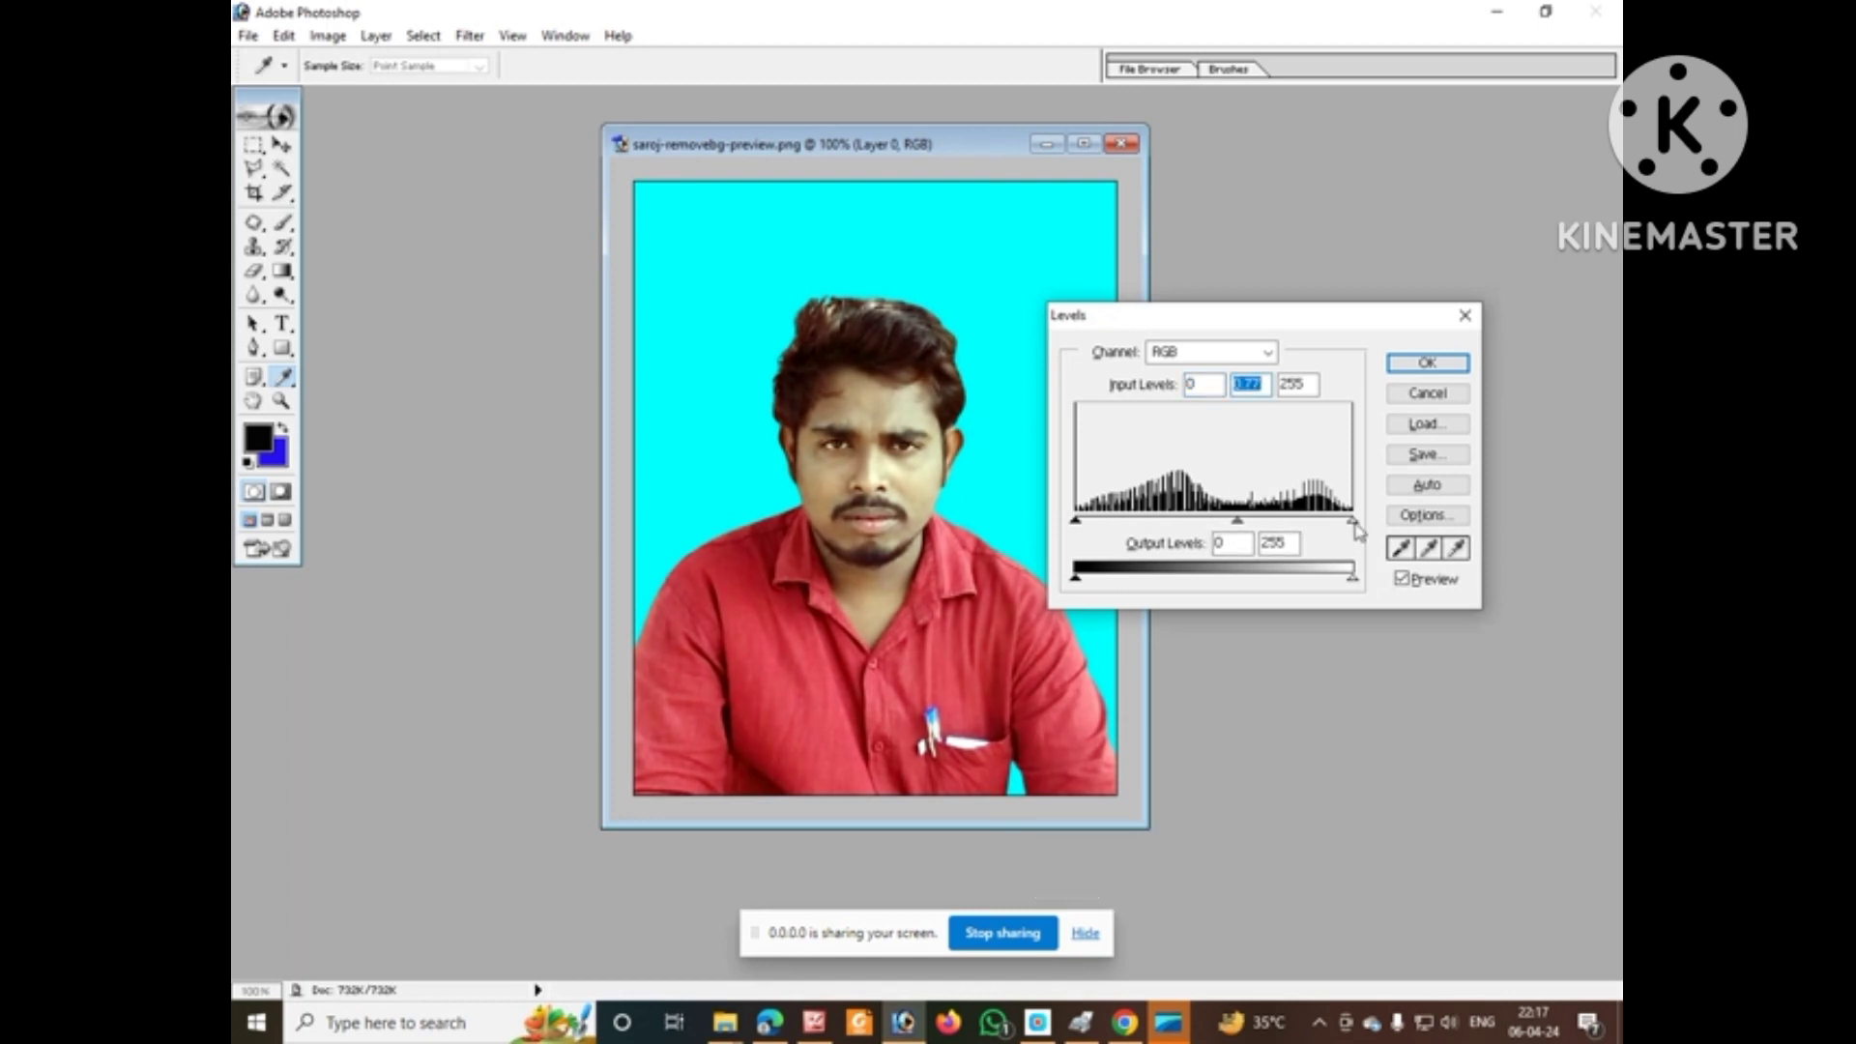
left_click_drag(1354, 523, 1337, 525)
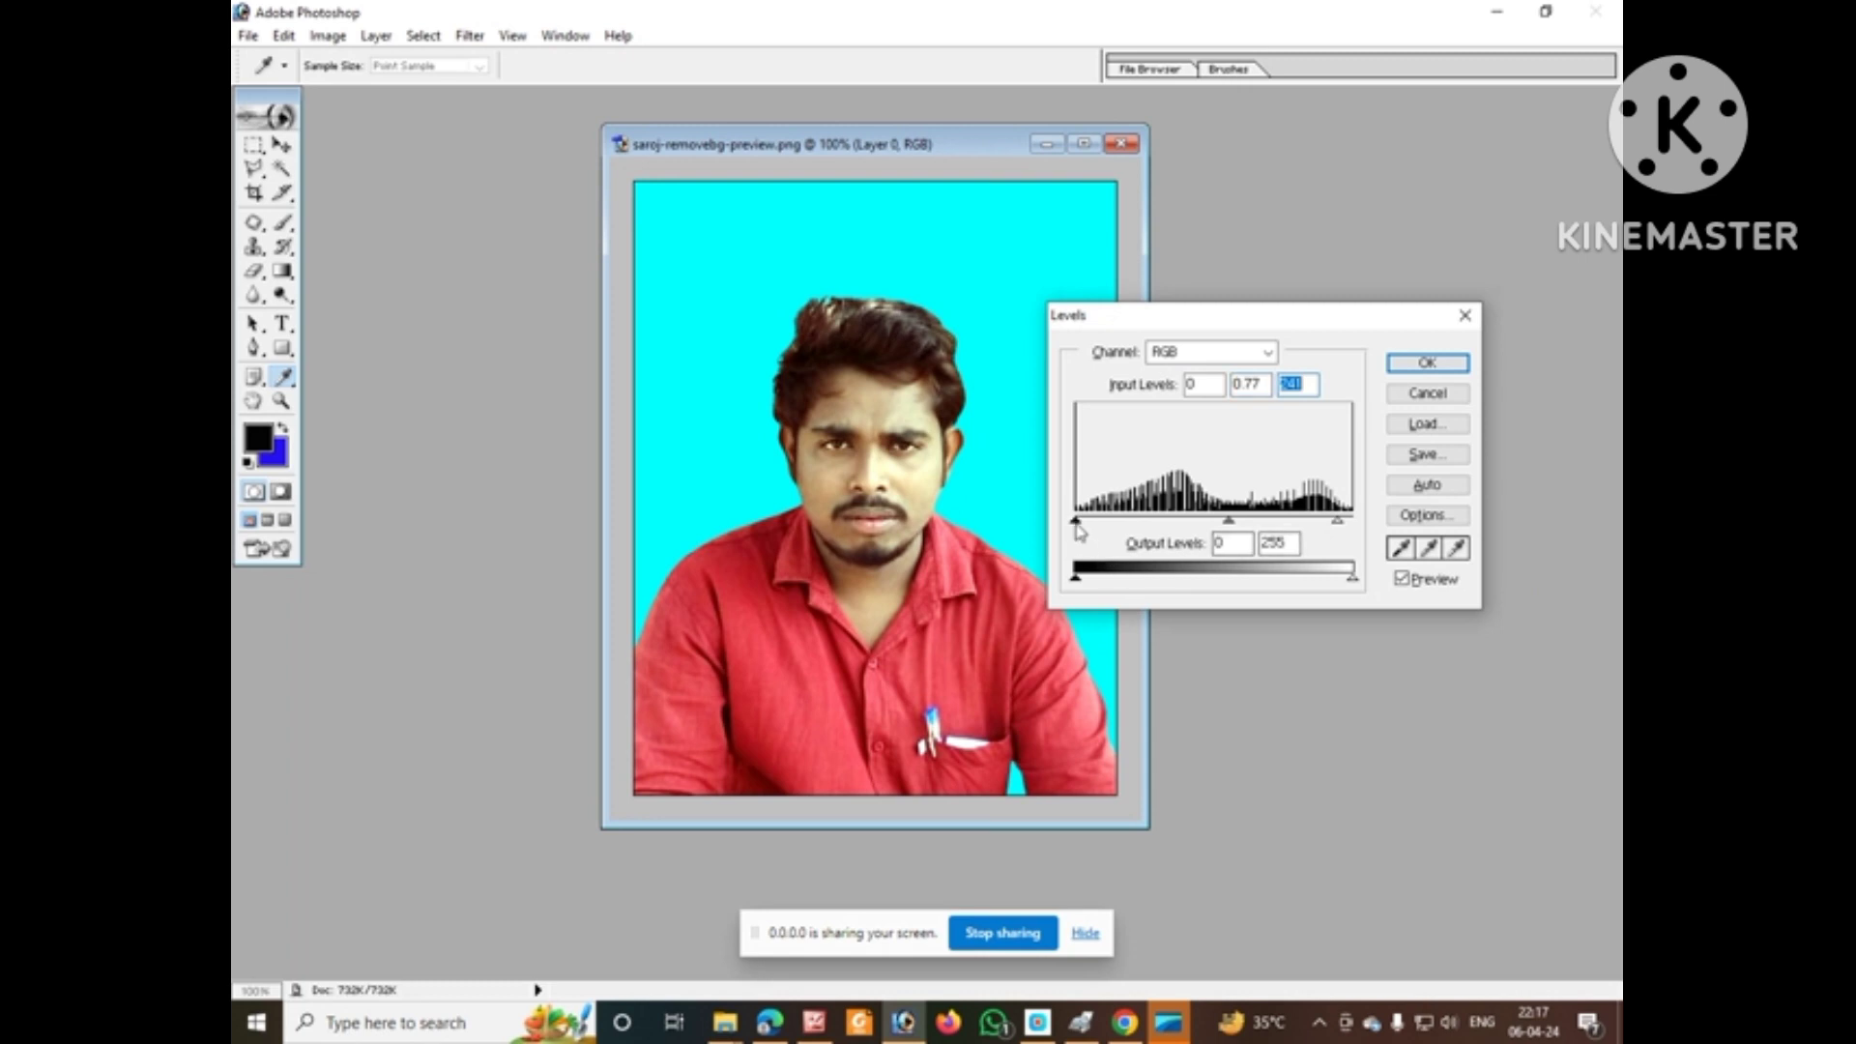
left_click_drag(1077, 527, 1095, 526)
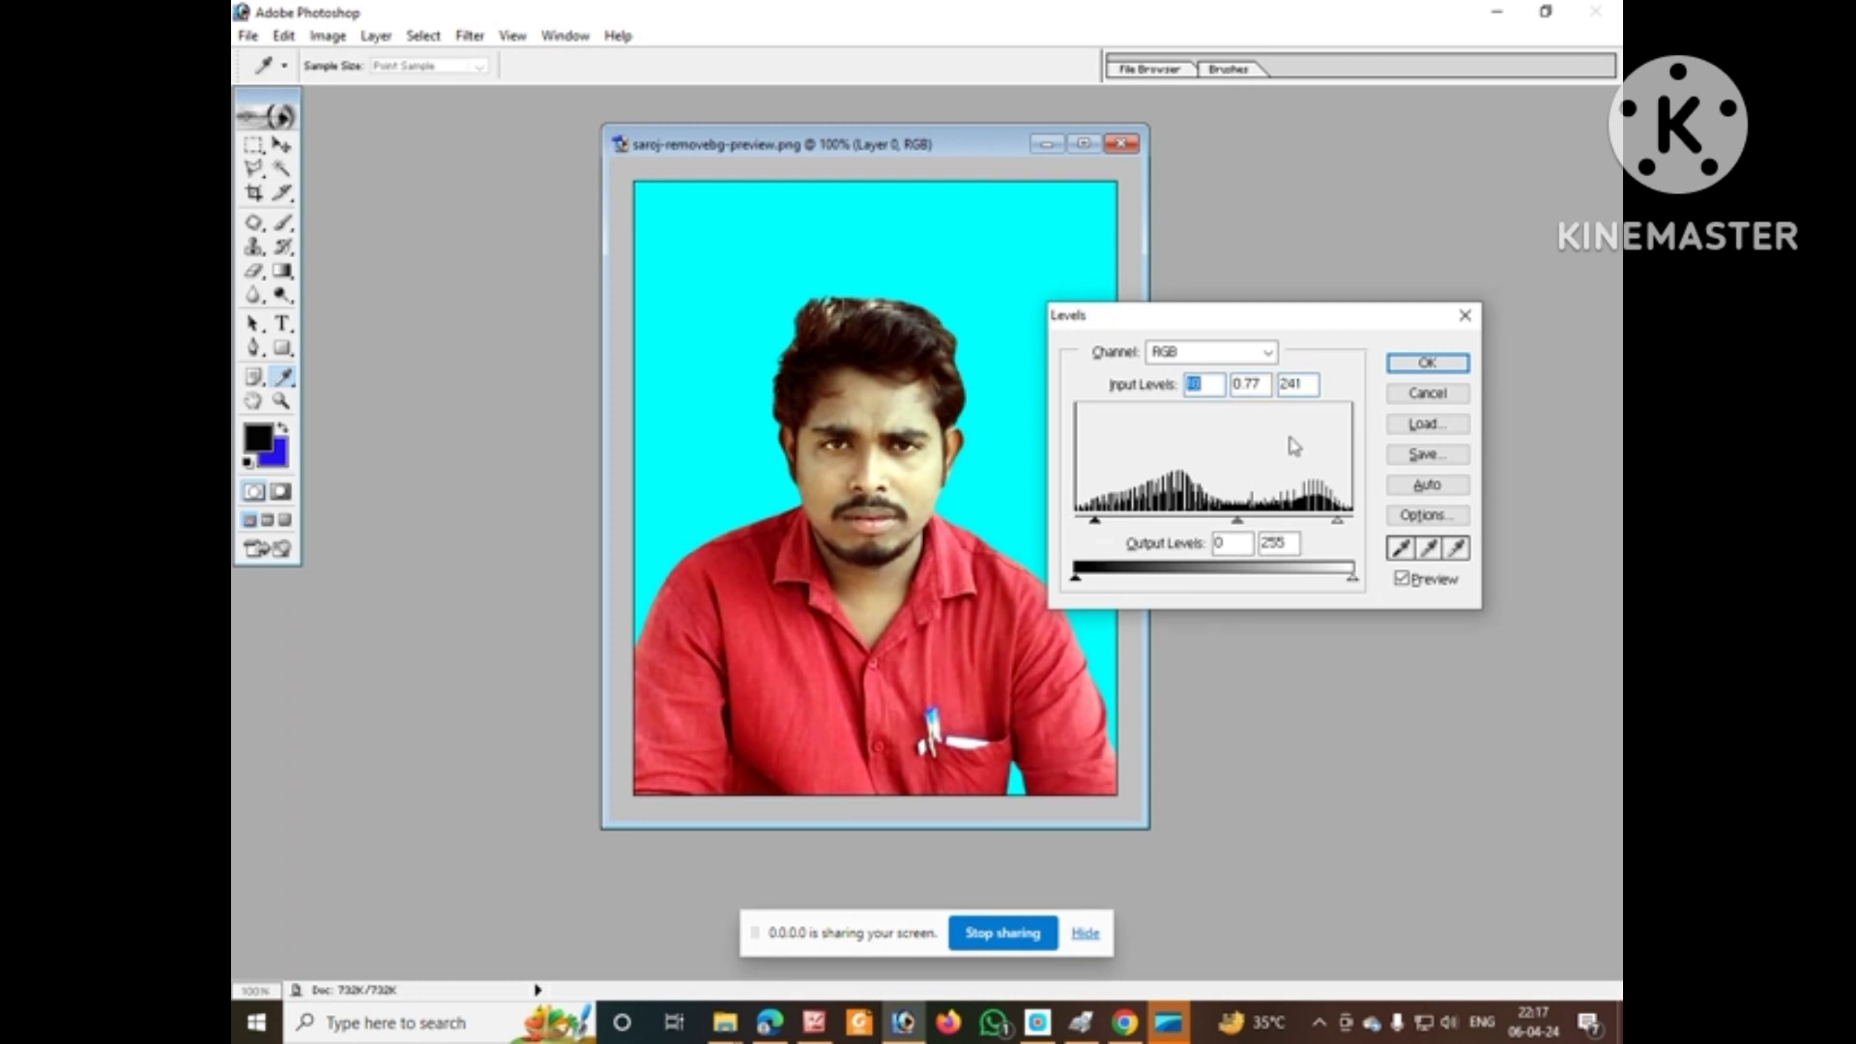
left_click(1425, 364)
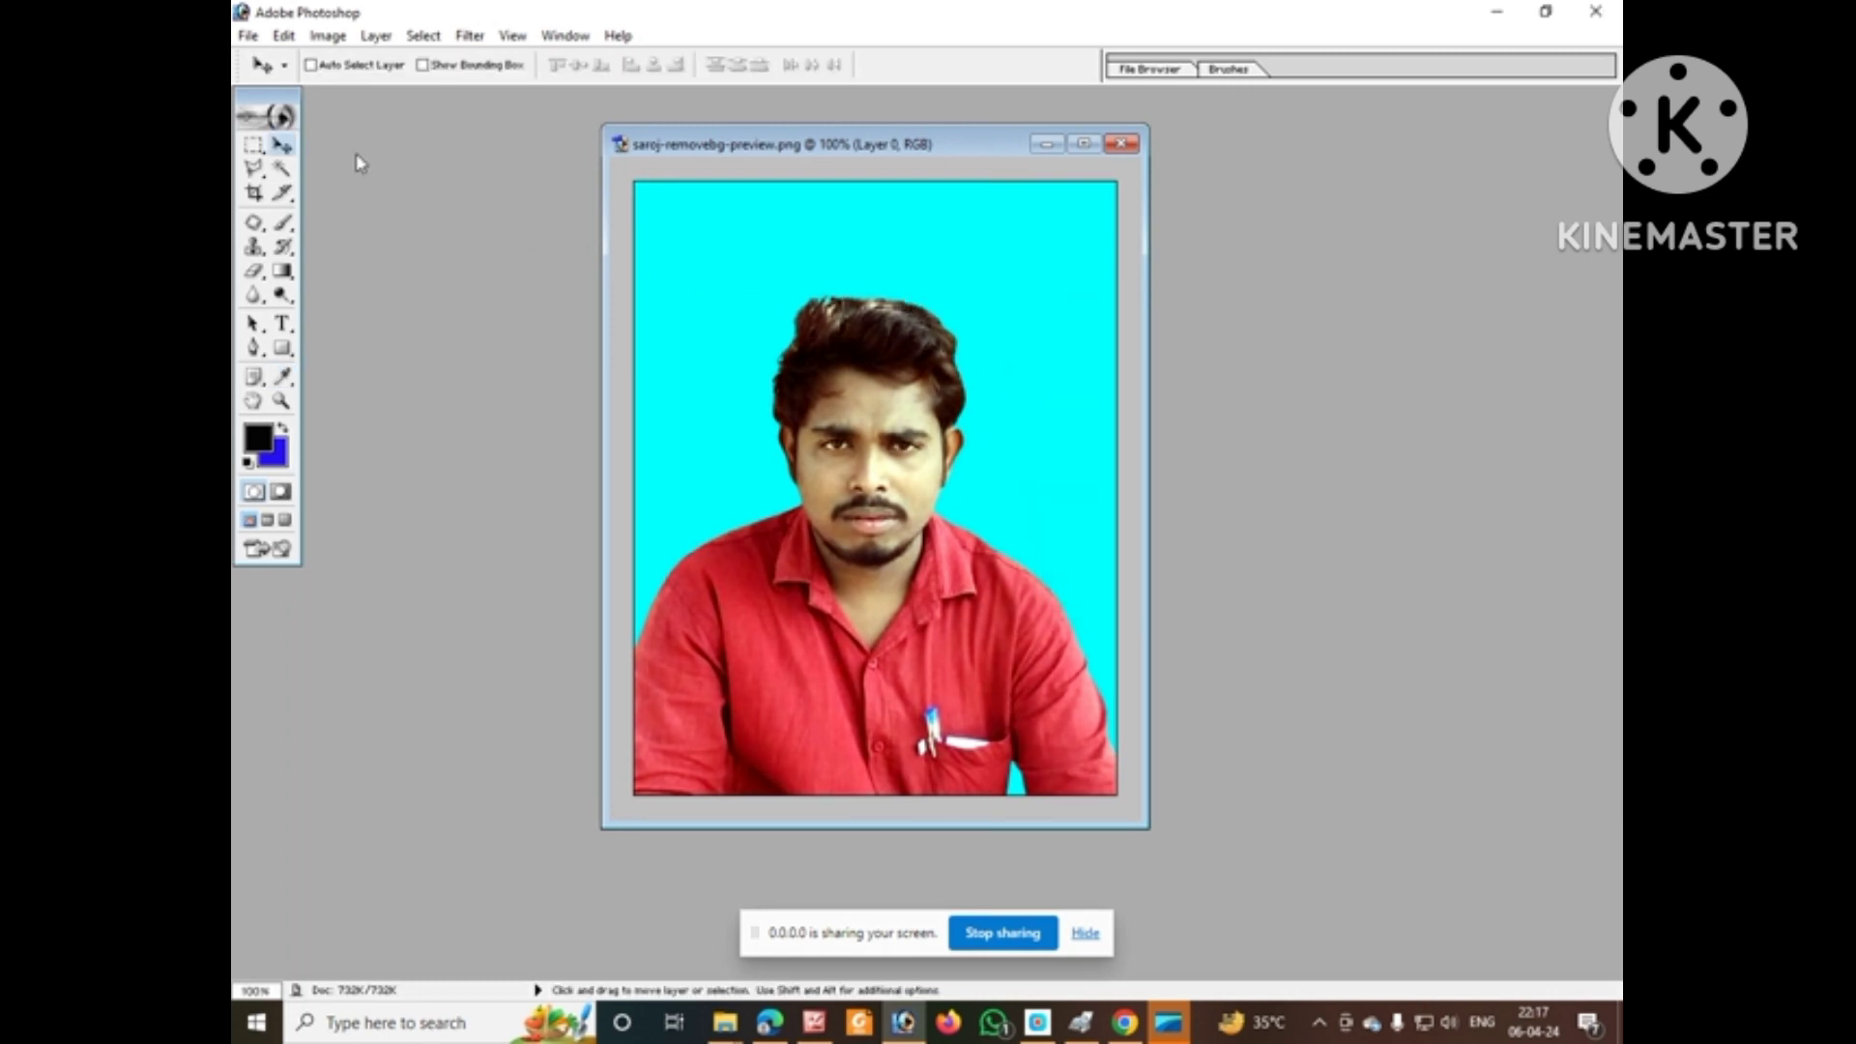
Create a white 4 x 6 inch RGB document at 300 pixels/inch and rotate its canvas 90° clockwise
left_click(249, 35)
left_click(288, 79)
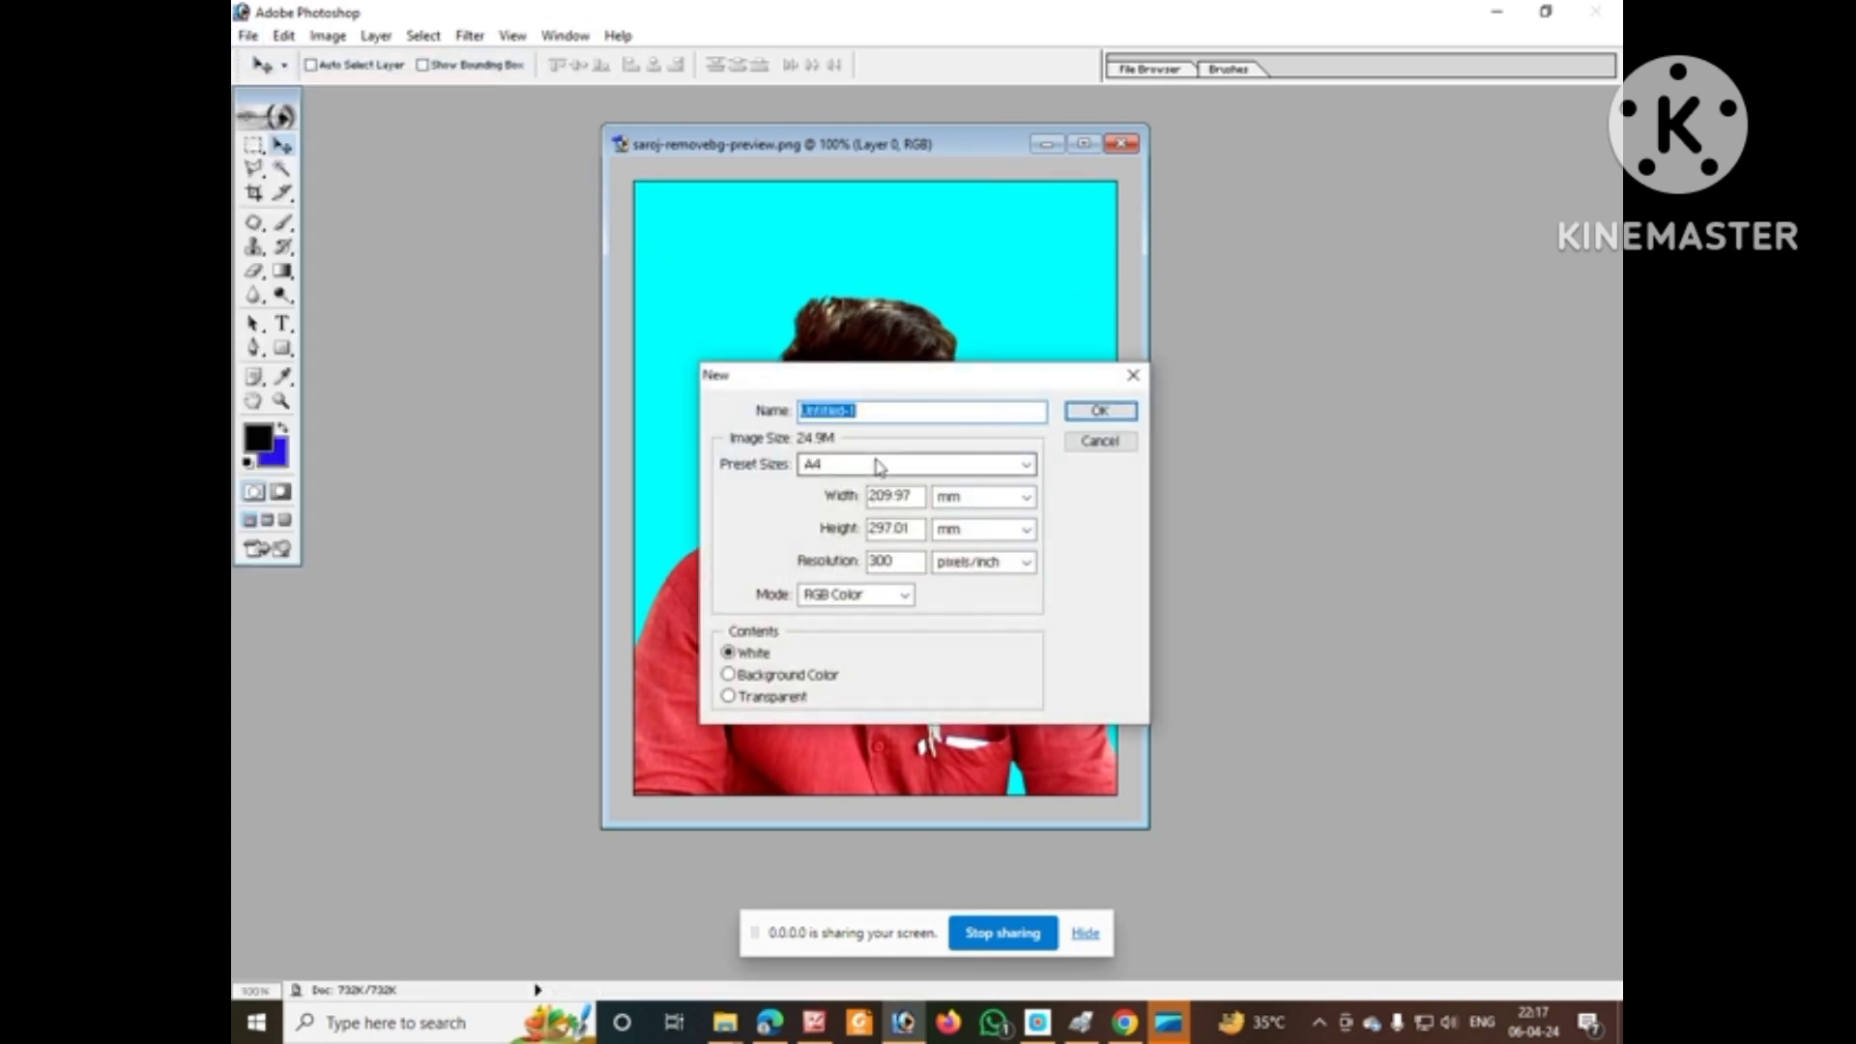
left_click(875, 466)
left_click(878, 590)
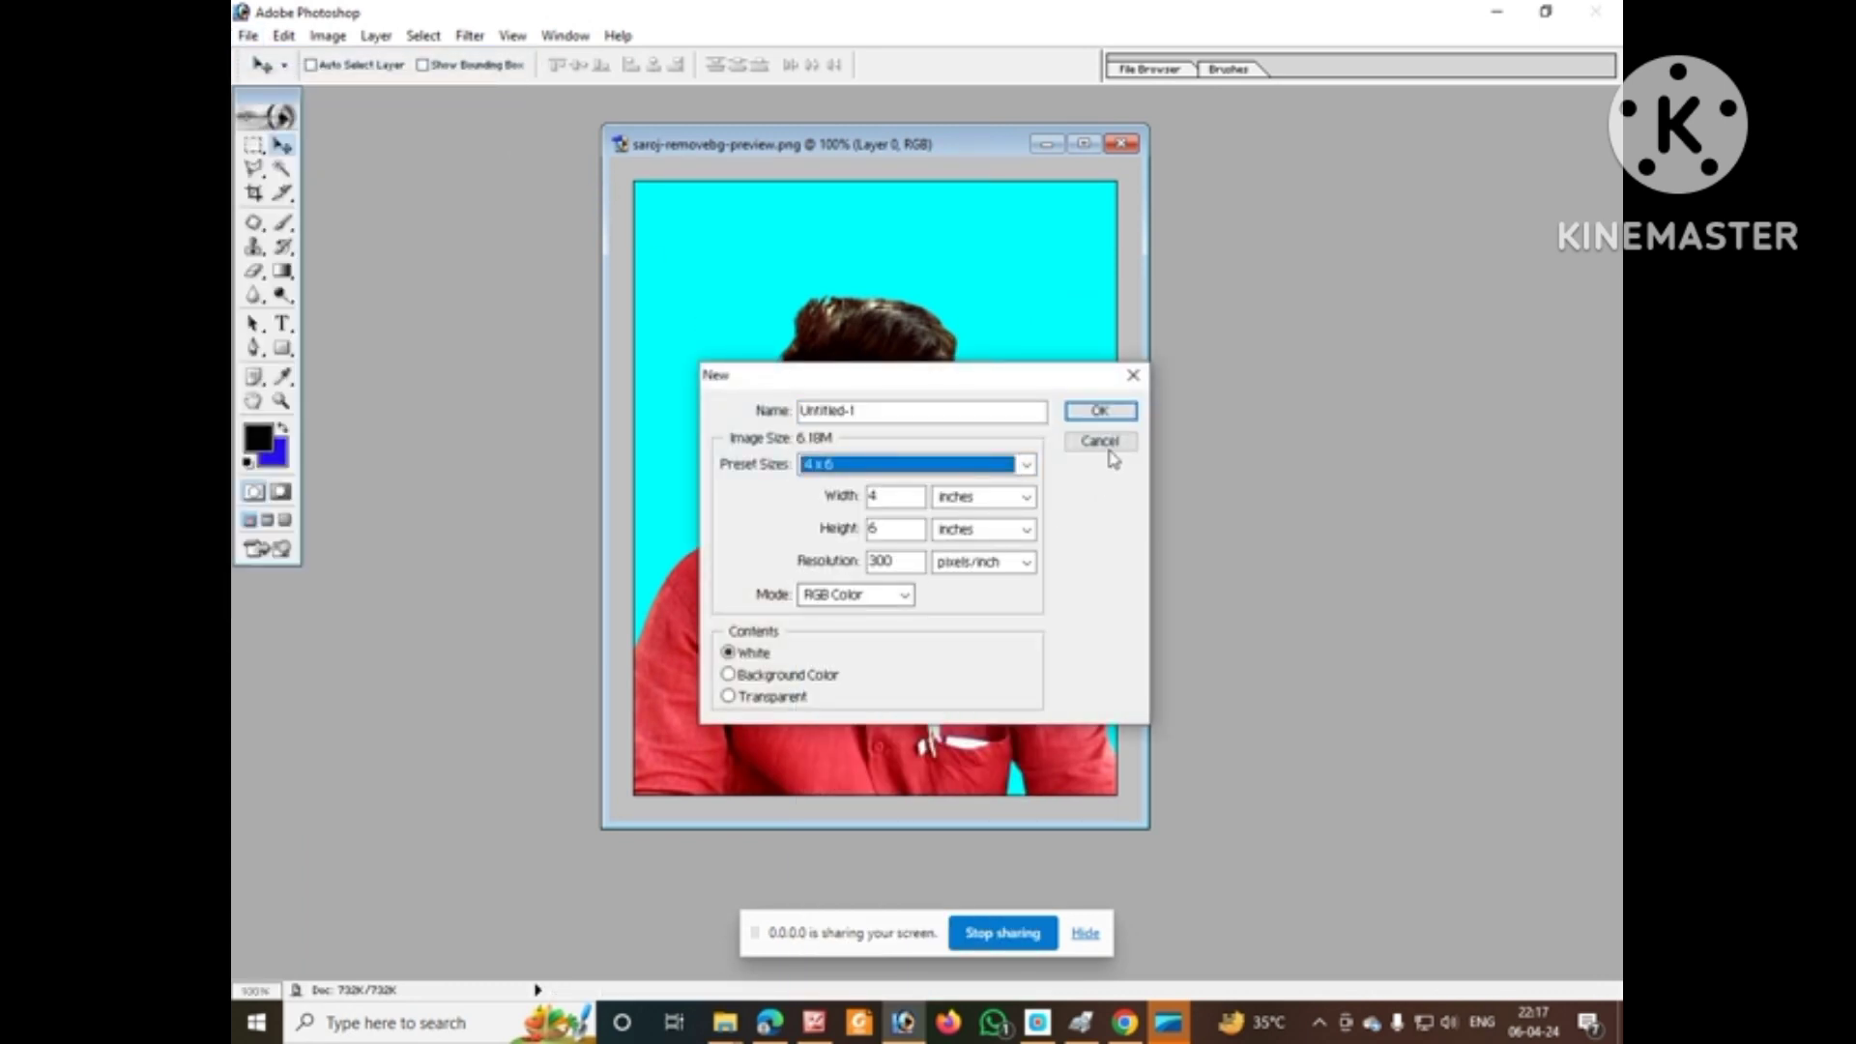
left_click(1100, 410)
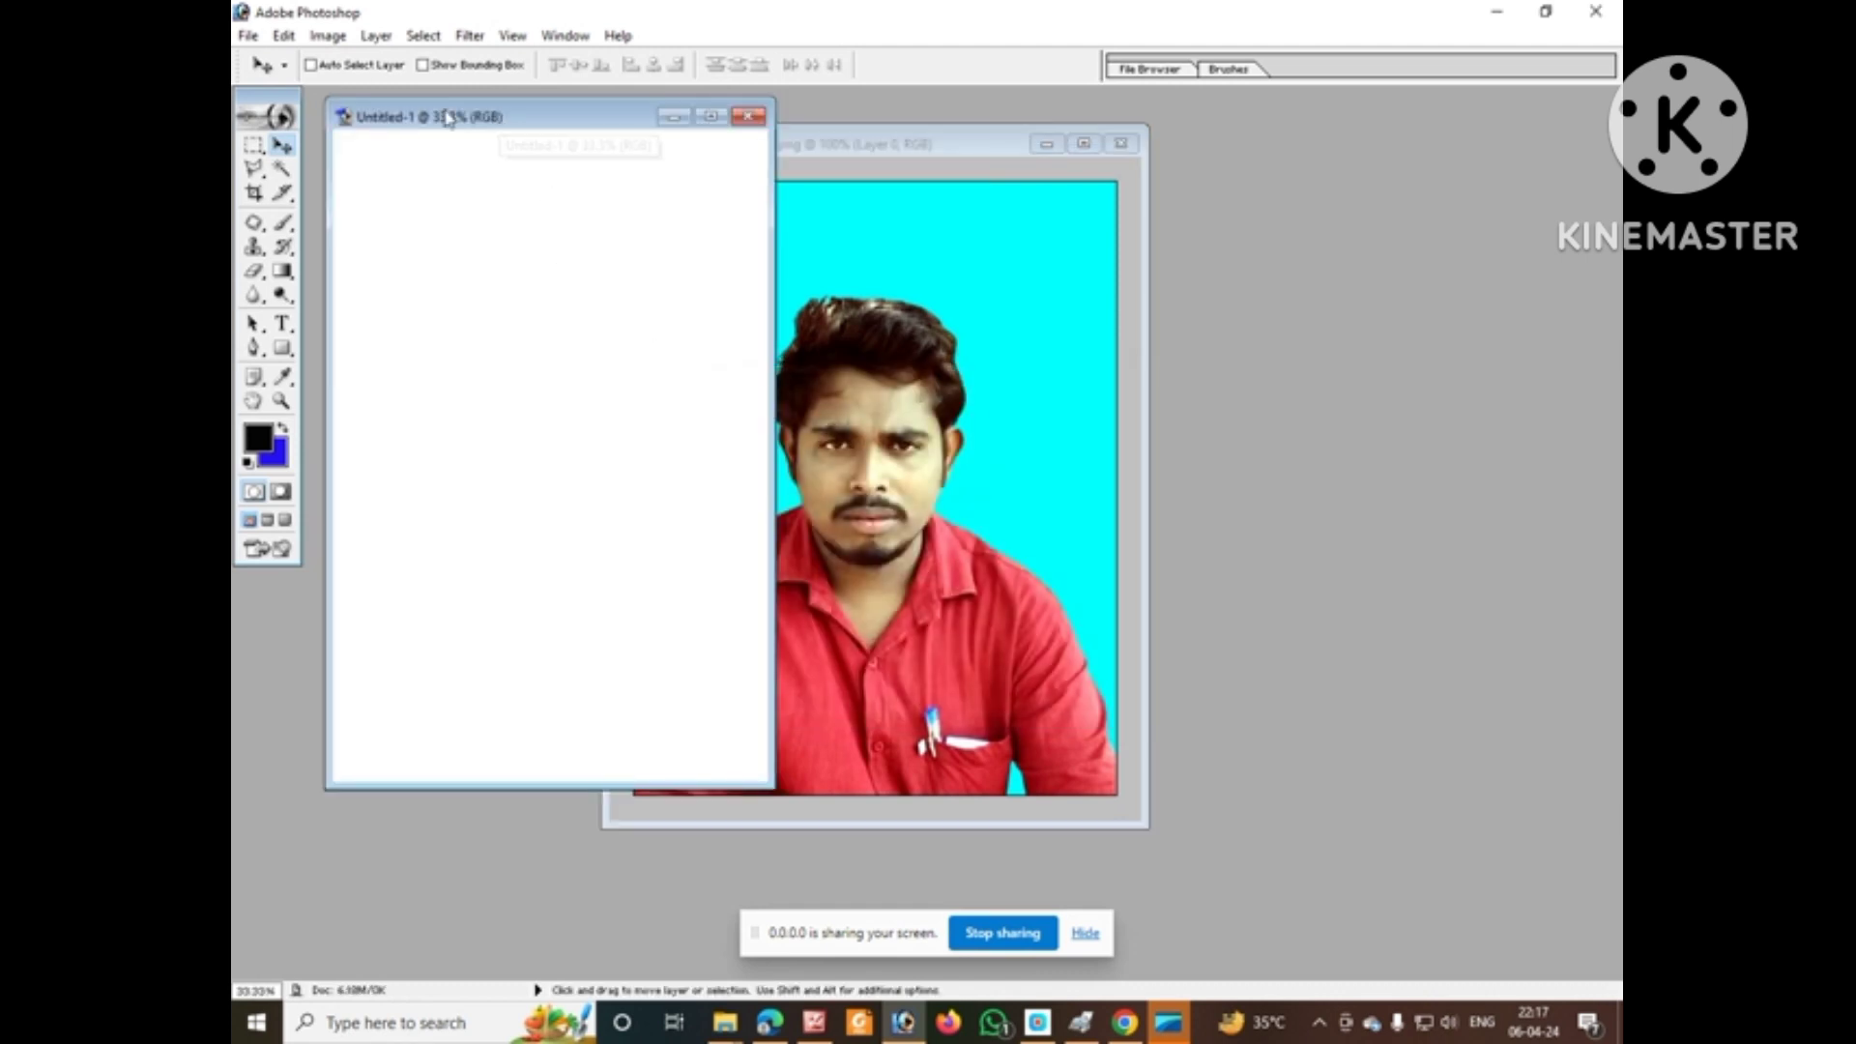
left_click(328, 36)
mouse_move(400, 255)
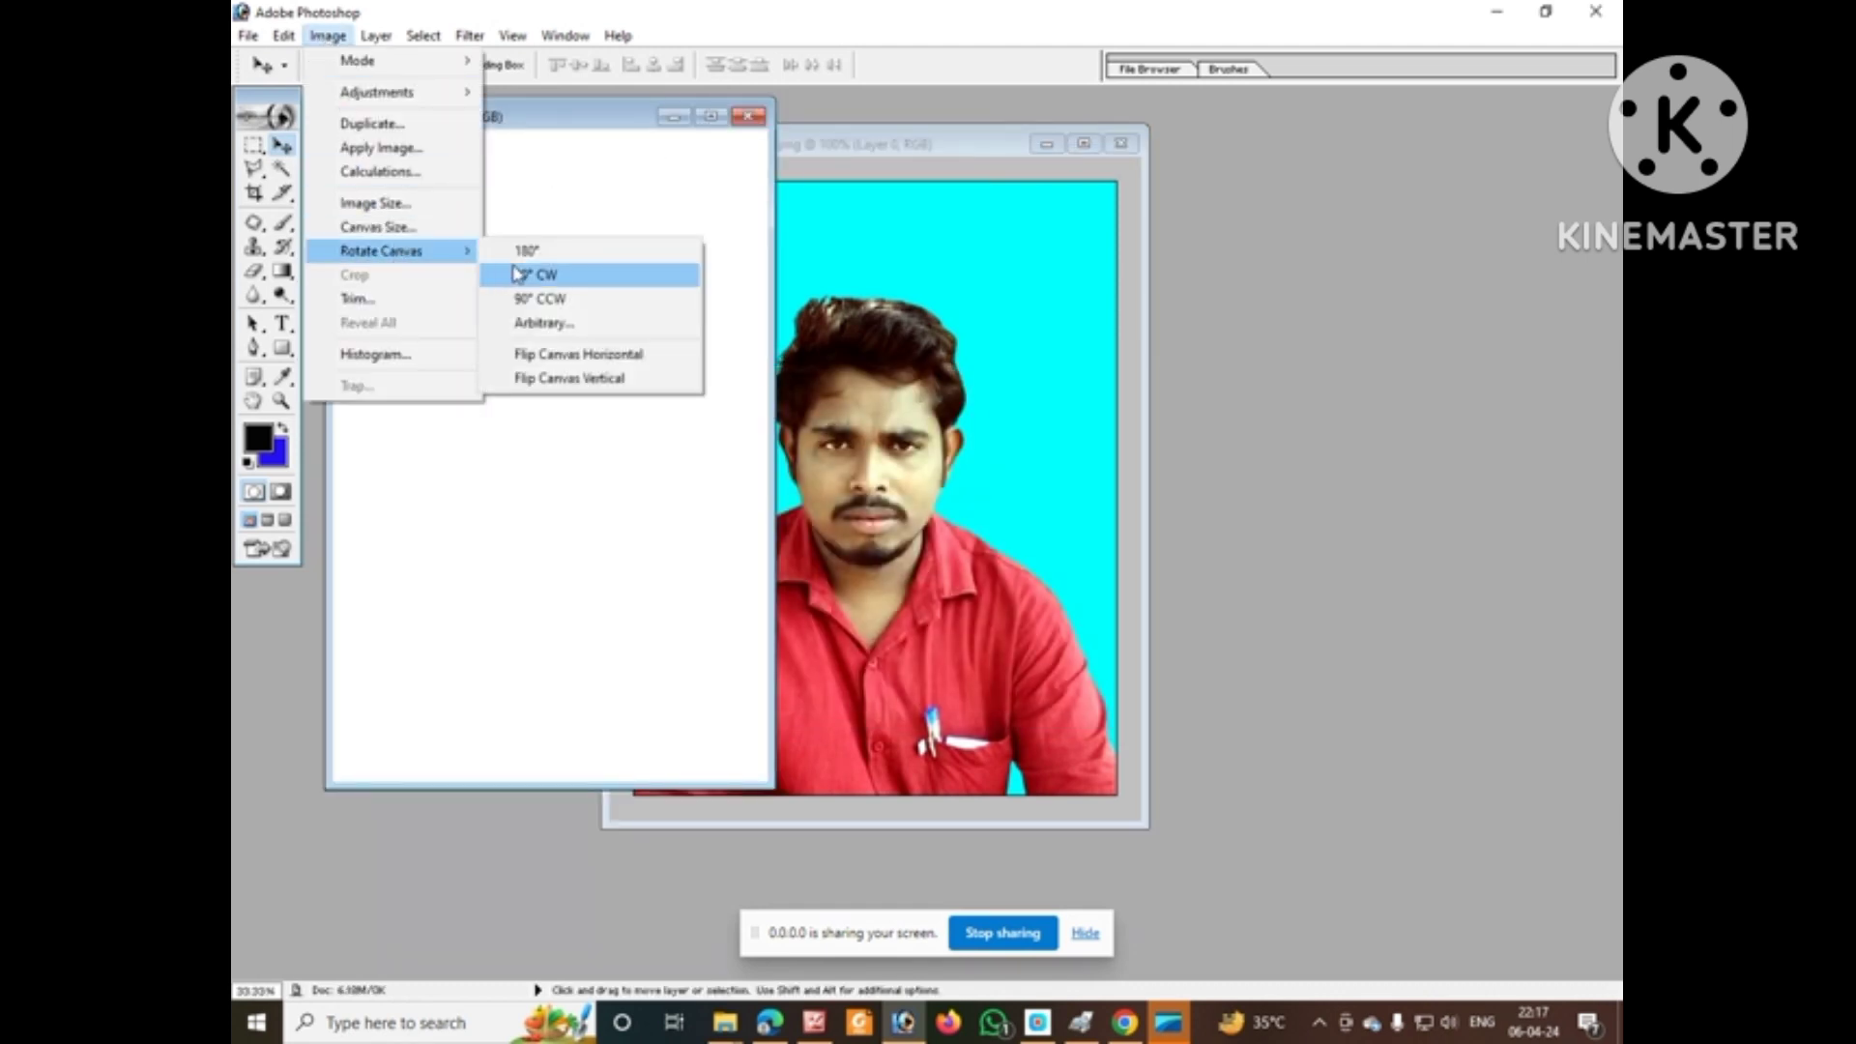
left_click(567, 277)
Place the widened blank document window beside the portrait and copy the portrait onto the page's upper-left area
left_click_drag(607, 120, 1035, 255)
left_click_drag(1416, 350, 1484, 350)
left_click(683, 332)
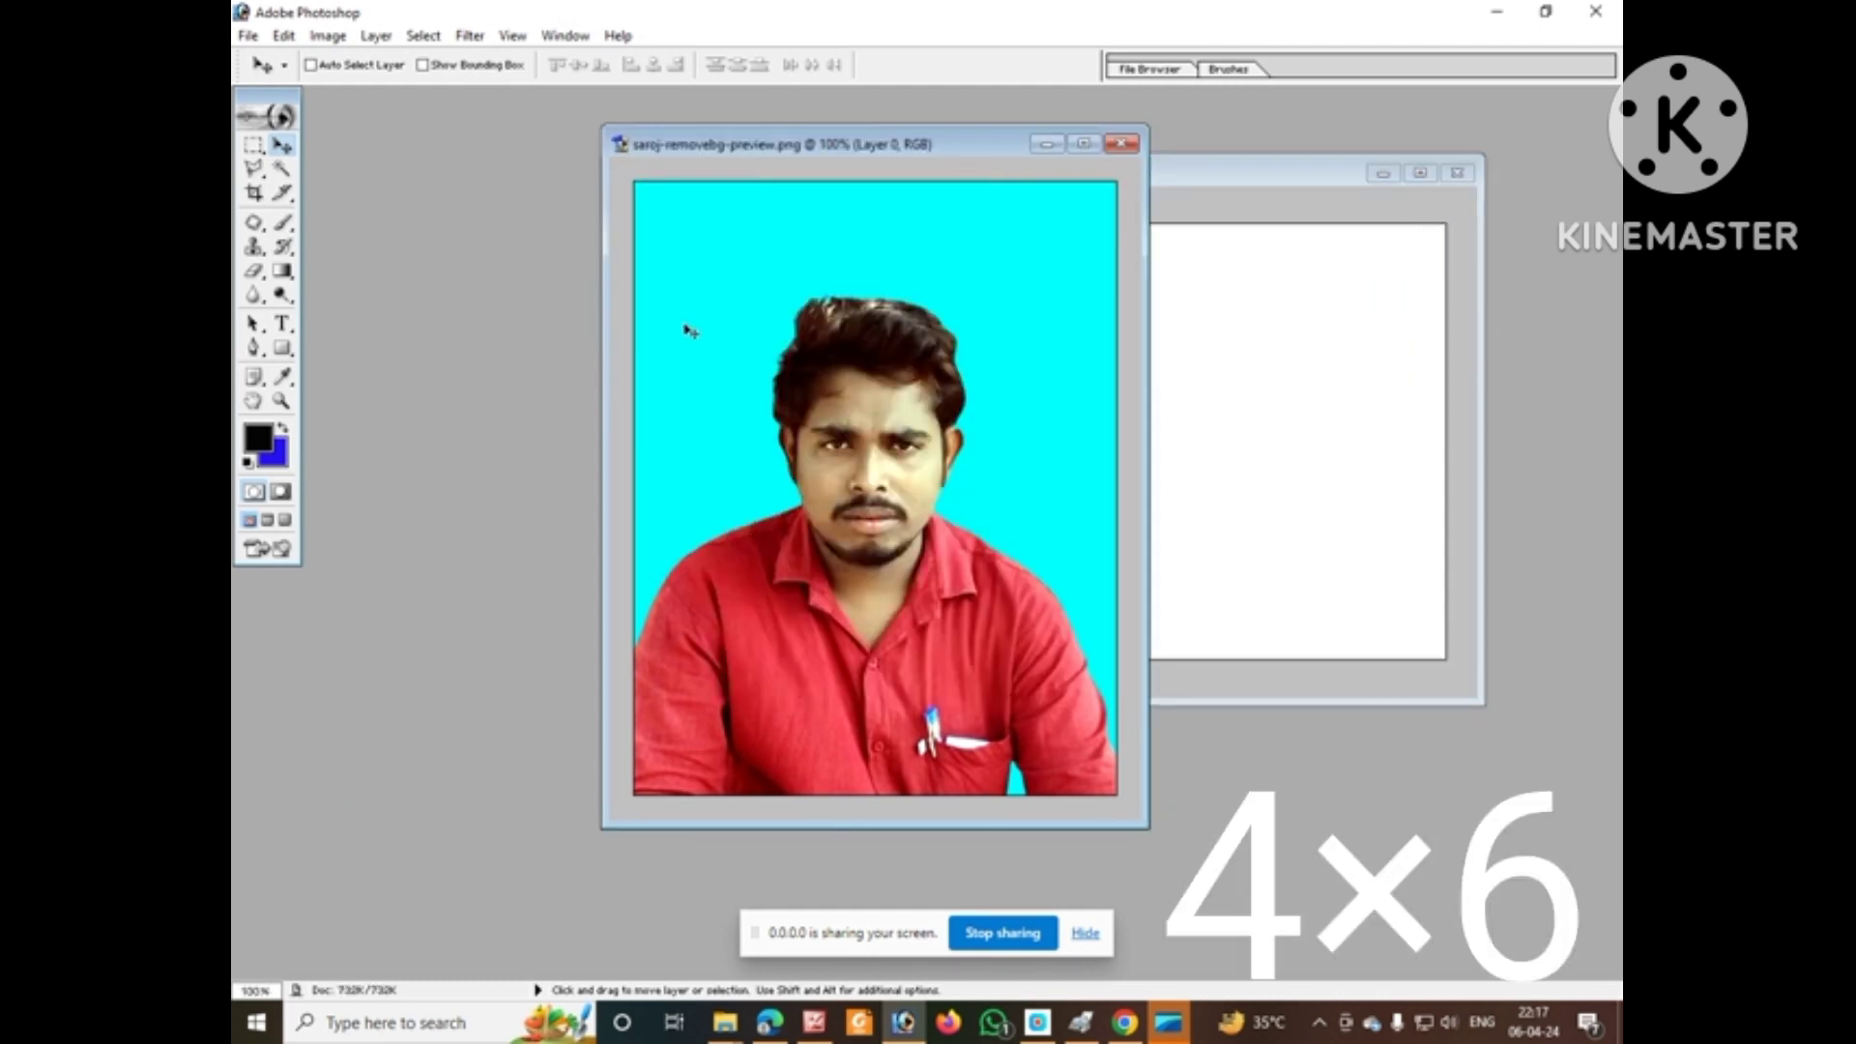
left_click_drag(710, 345, 816, 310)
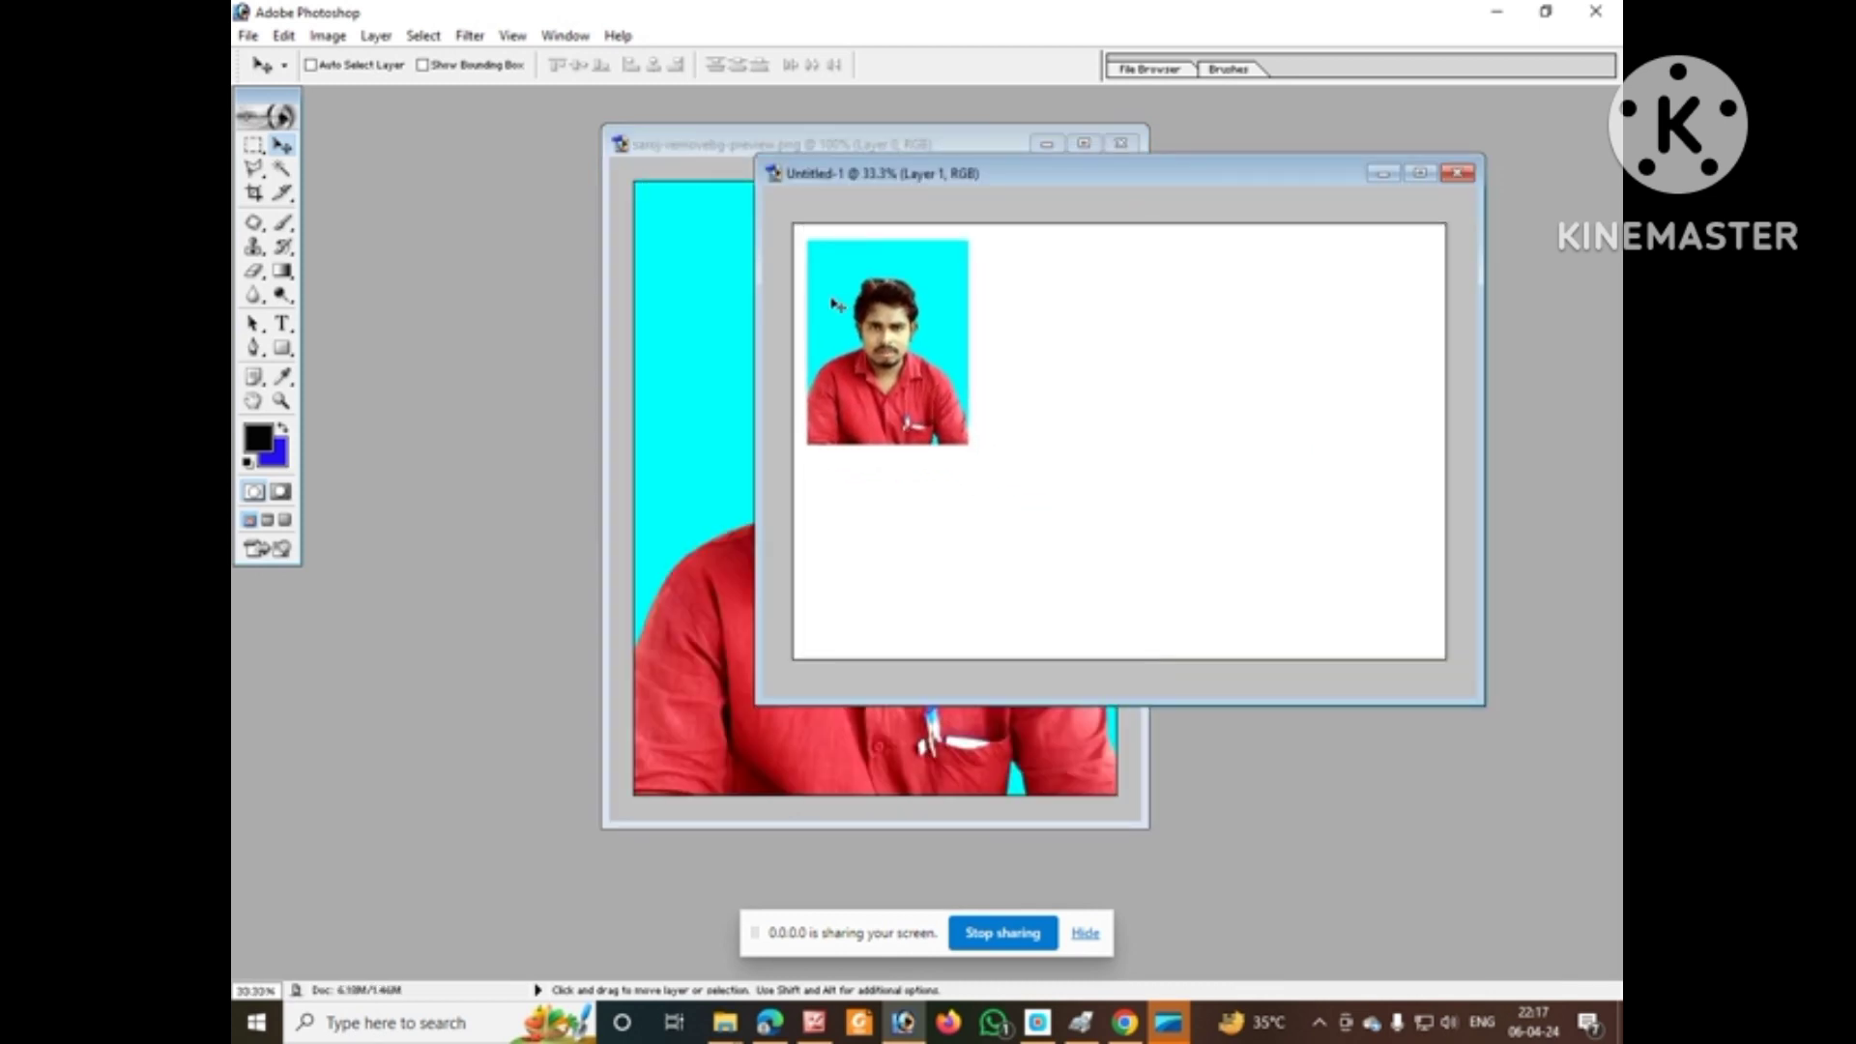
Resize the copied portrait with Free Transform to 3.5 cm wide and 4.5 cm high
left_click(283, 36)
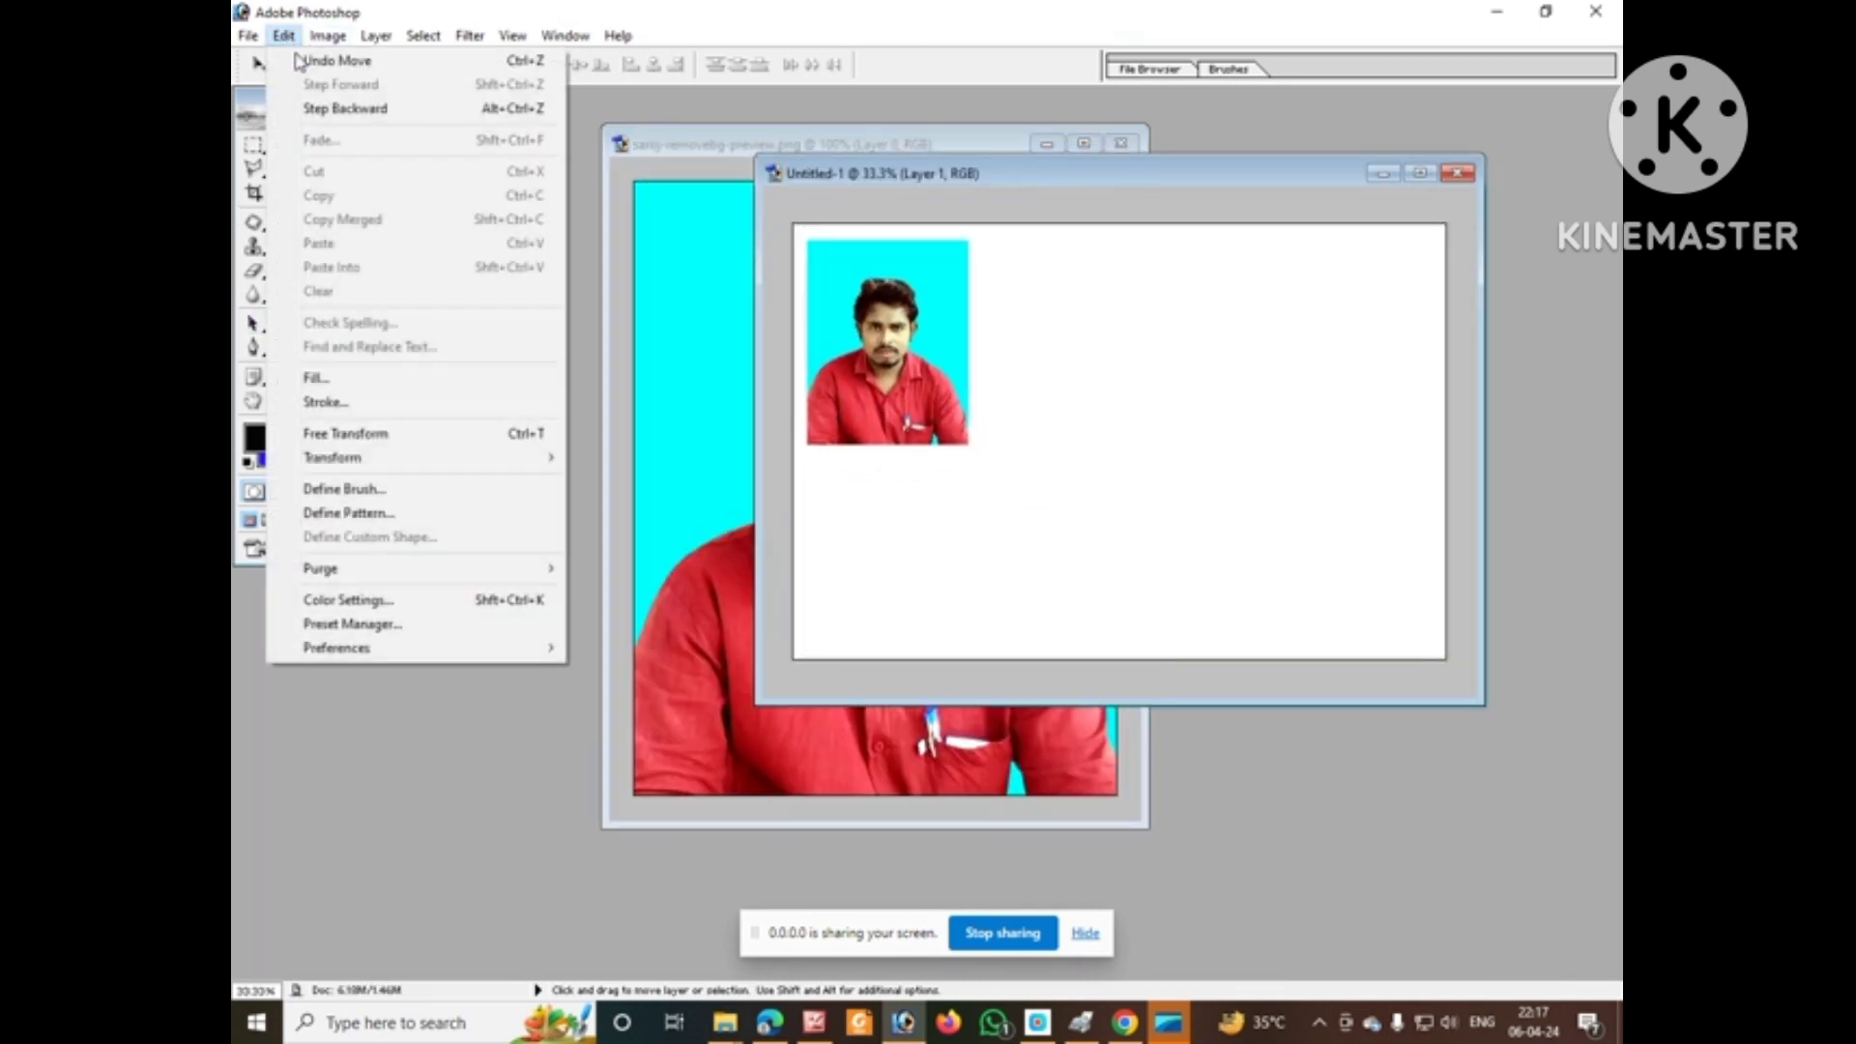
left_click(401, 436)
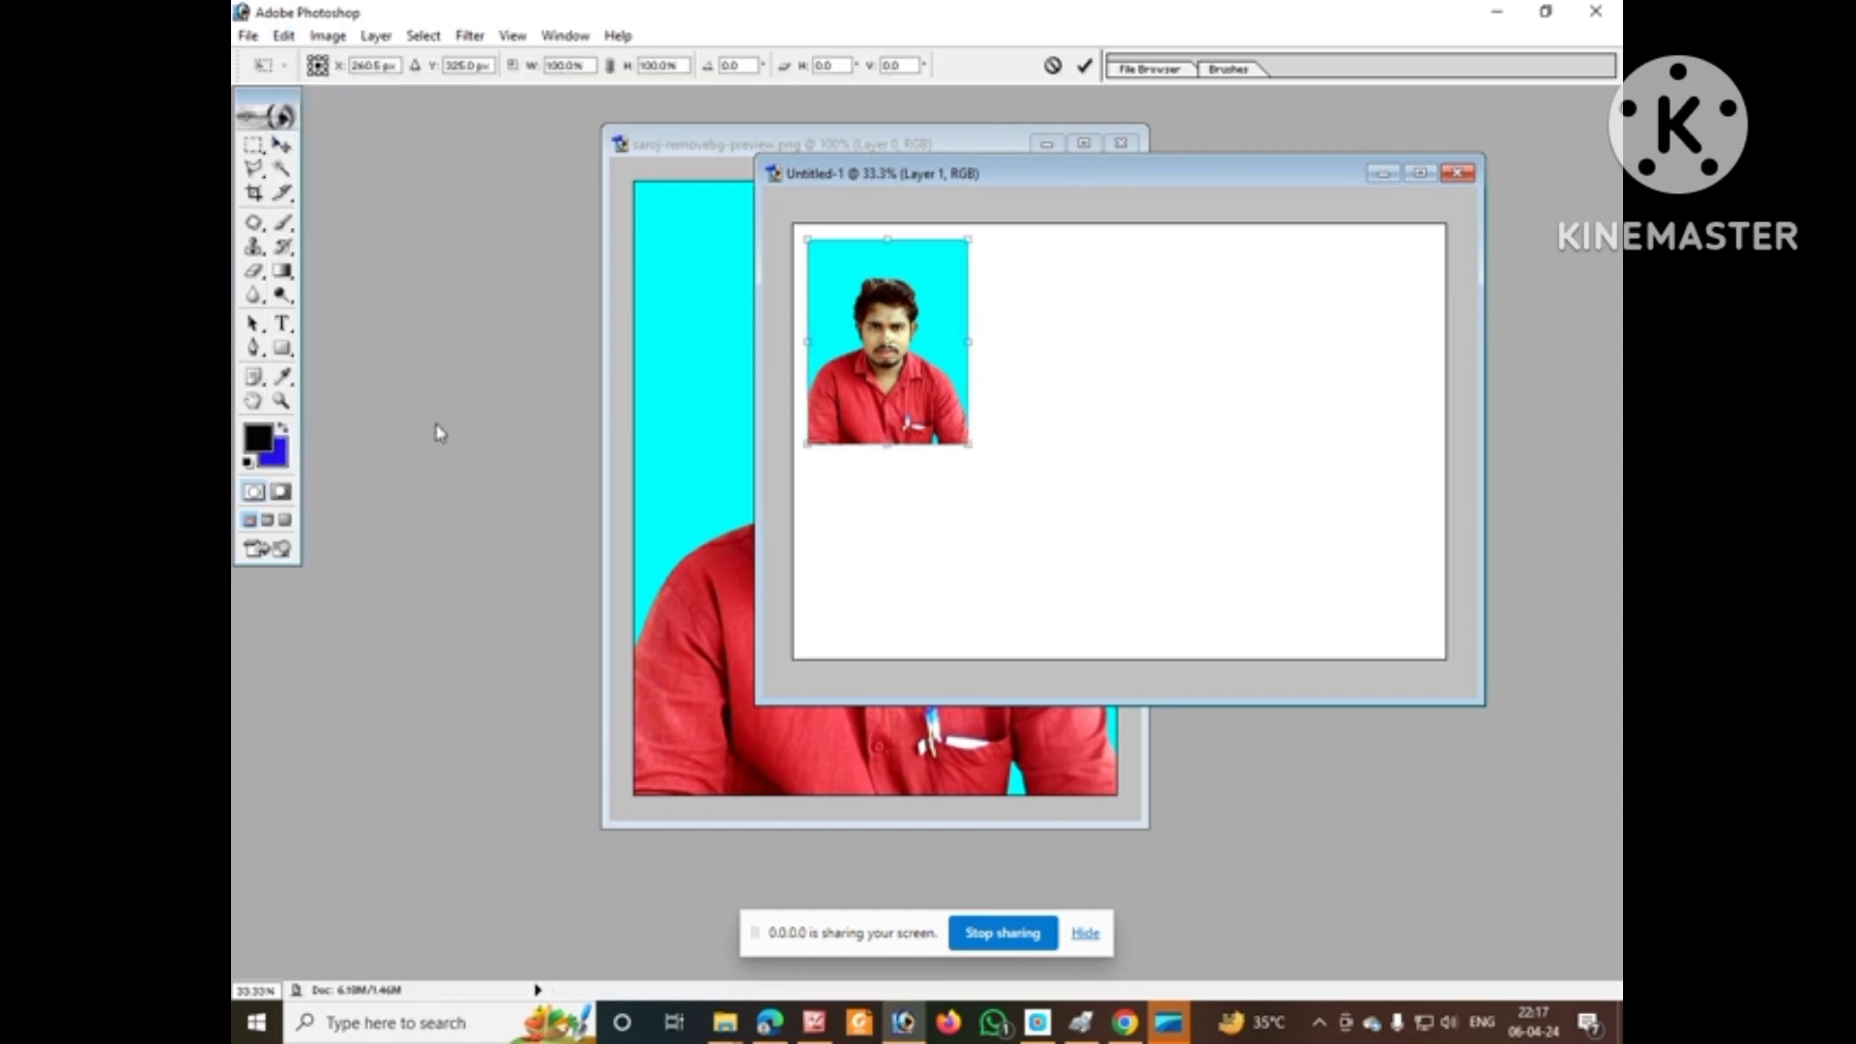
left_click(588, 67)
key("BackSpace")
key("BackSpace")
key("BackSpace")
key("BackSpace")
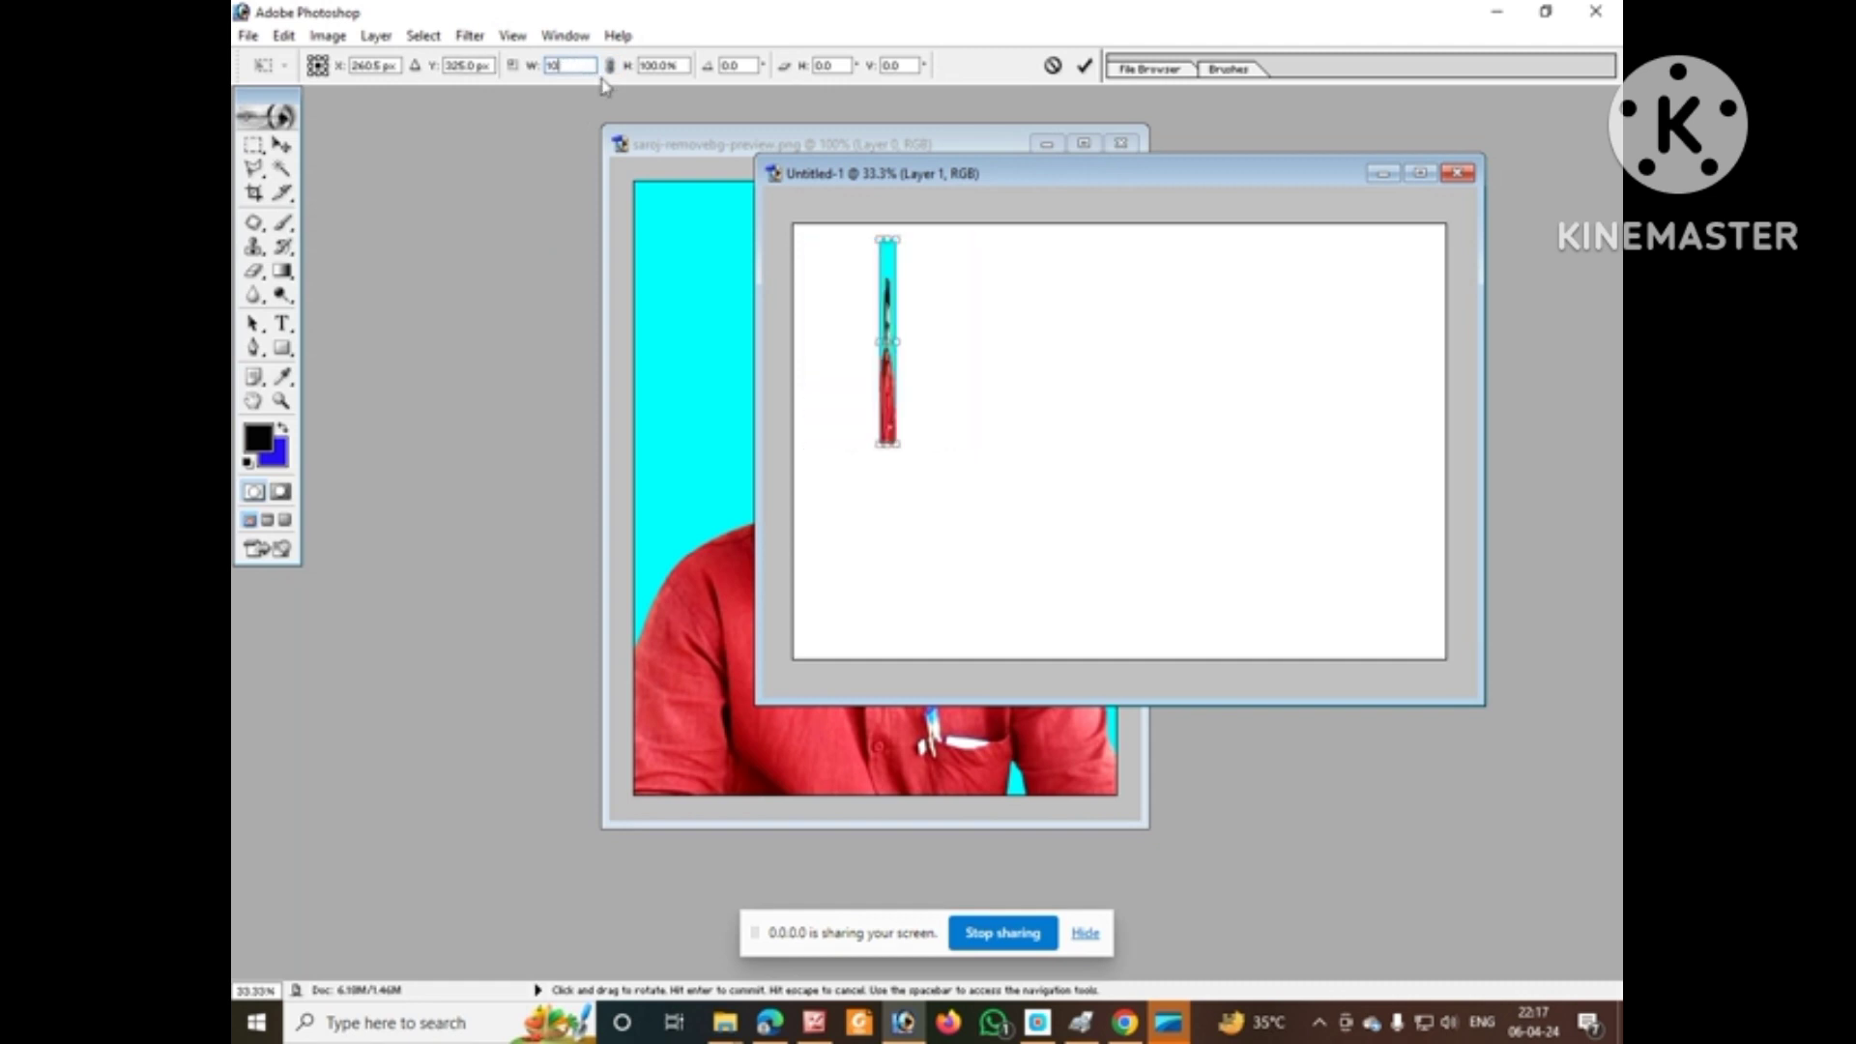
type("3")
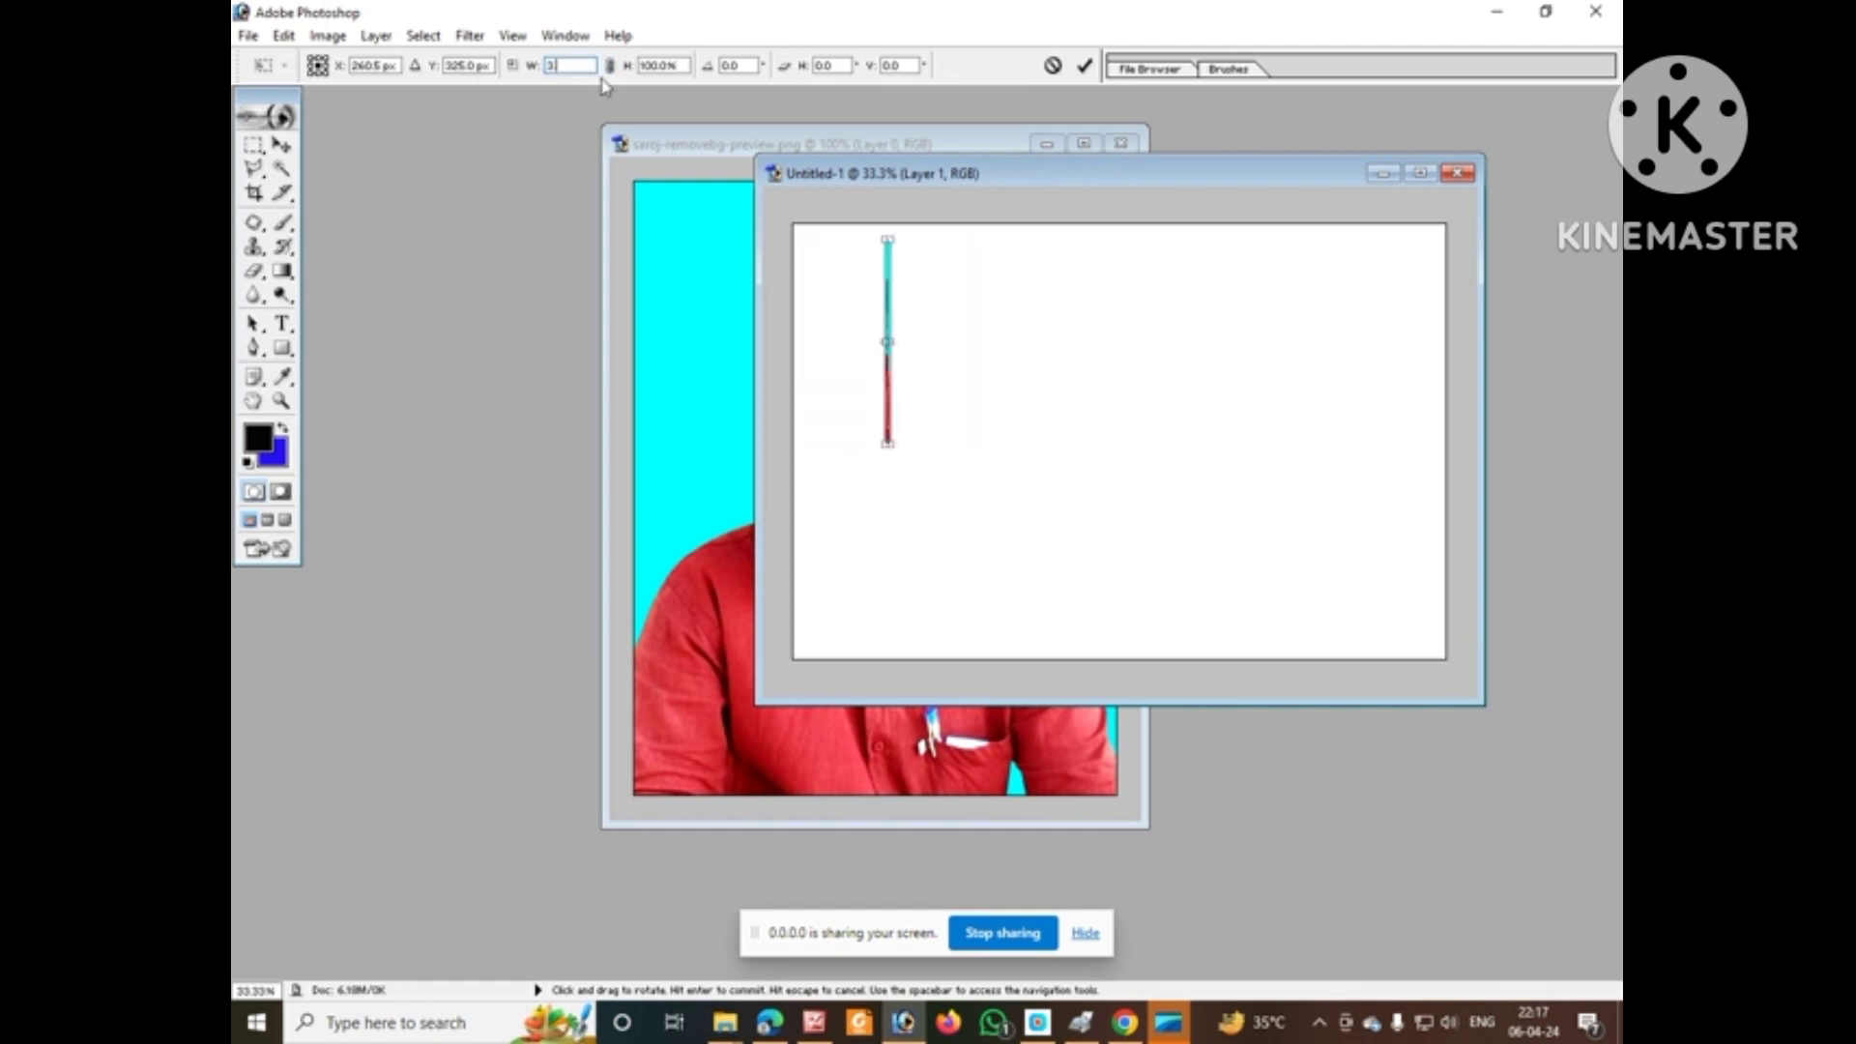
type(".5 cm")
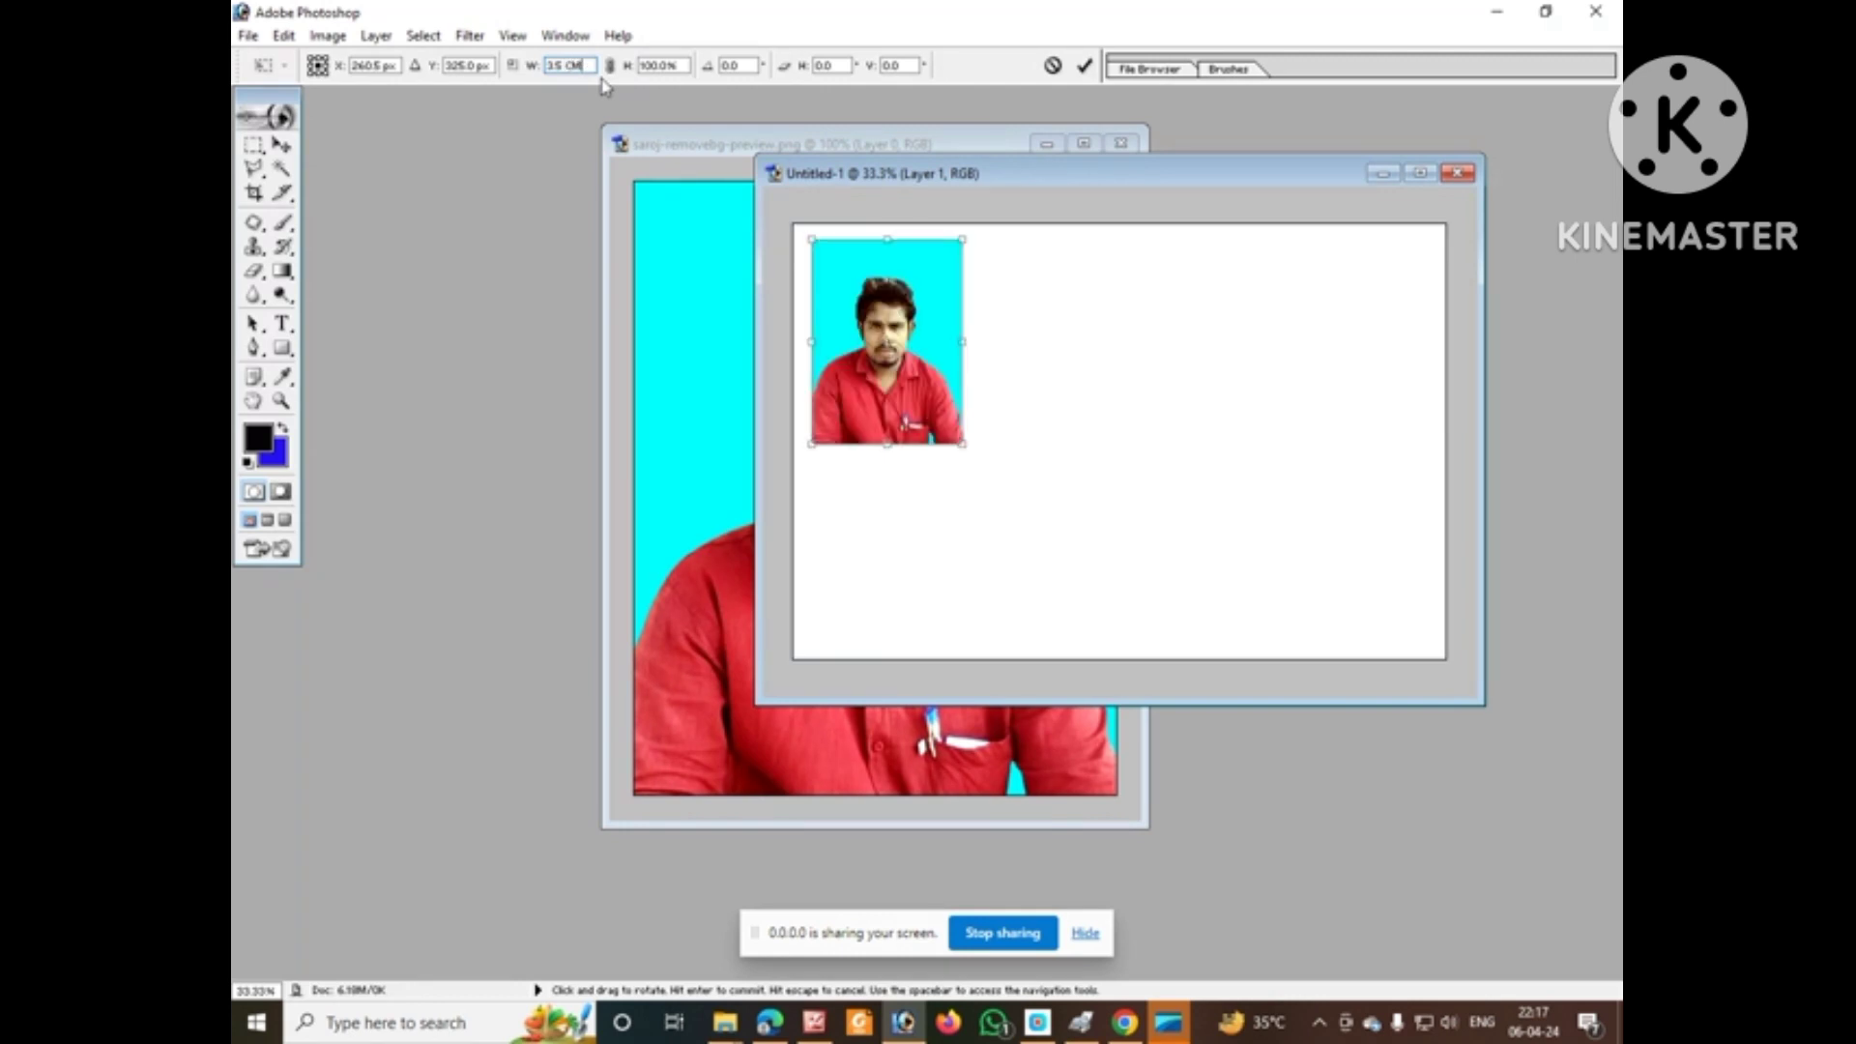
key("Tab")
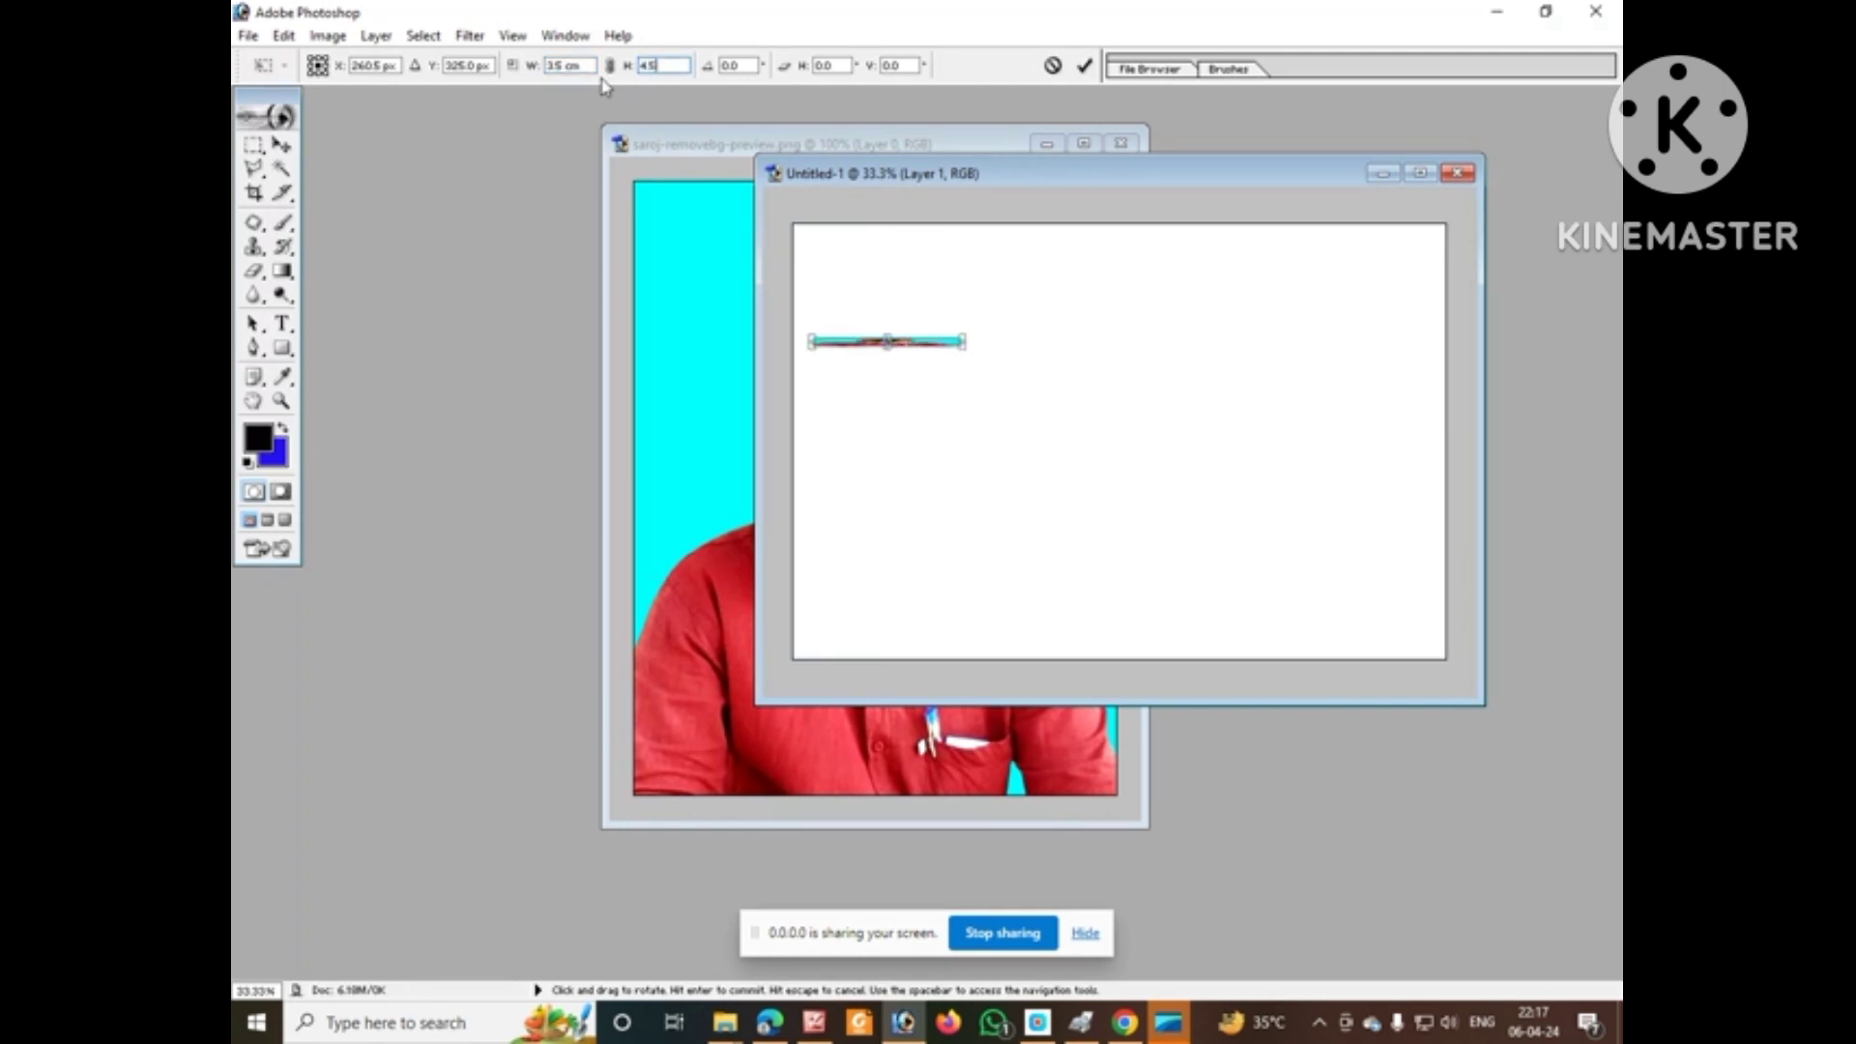
type("CM")
key("Return")
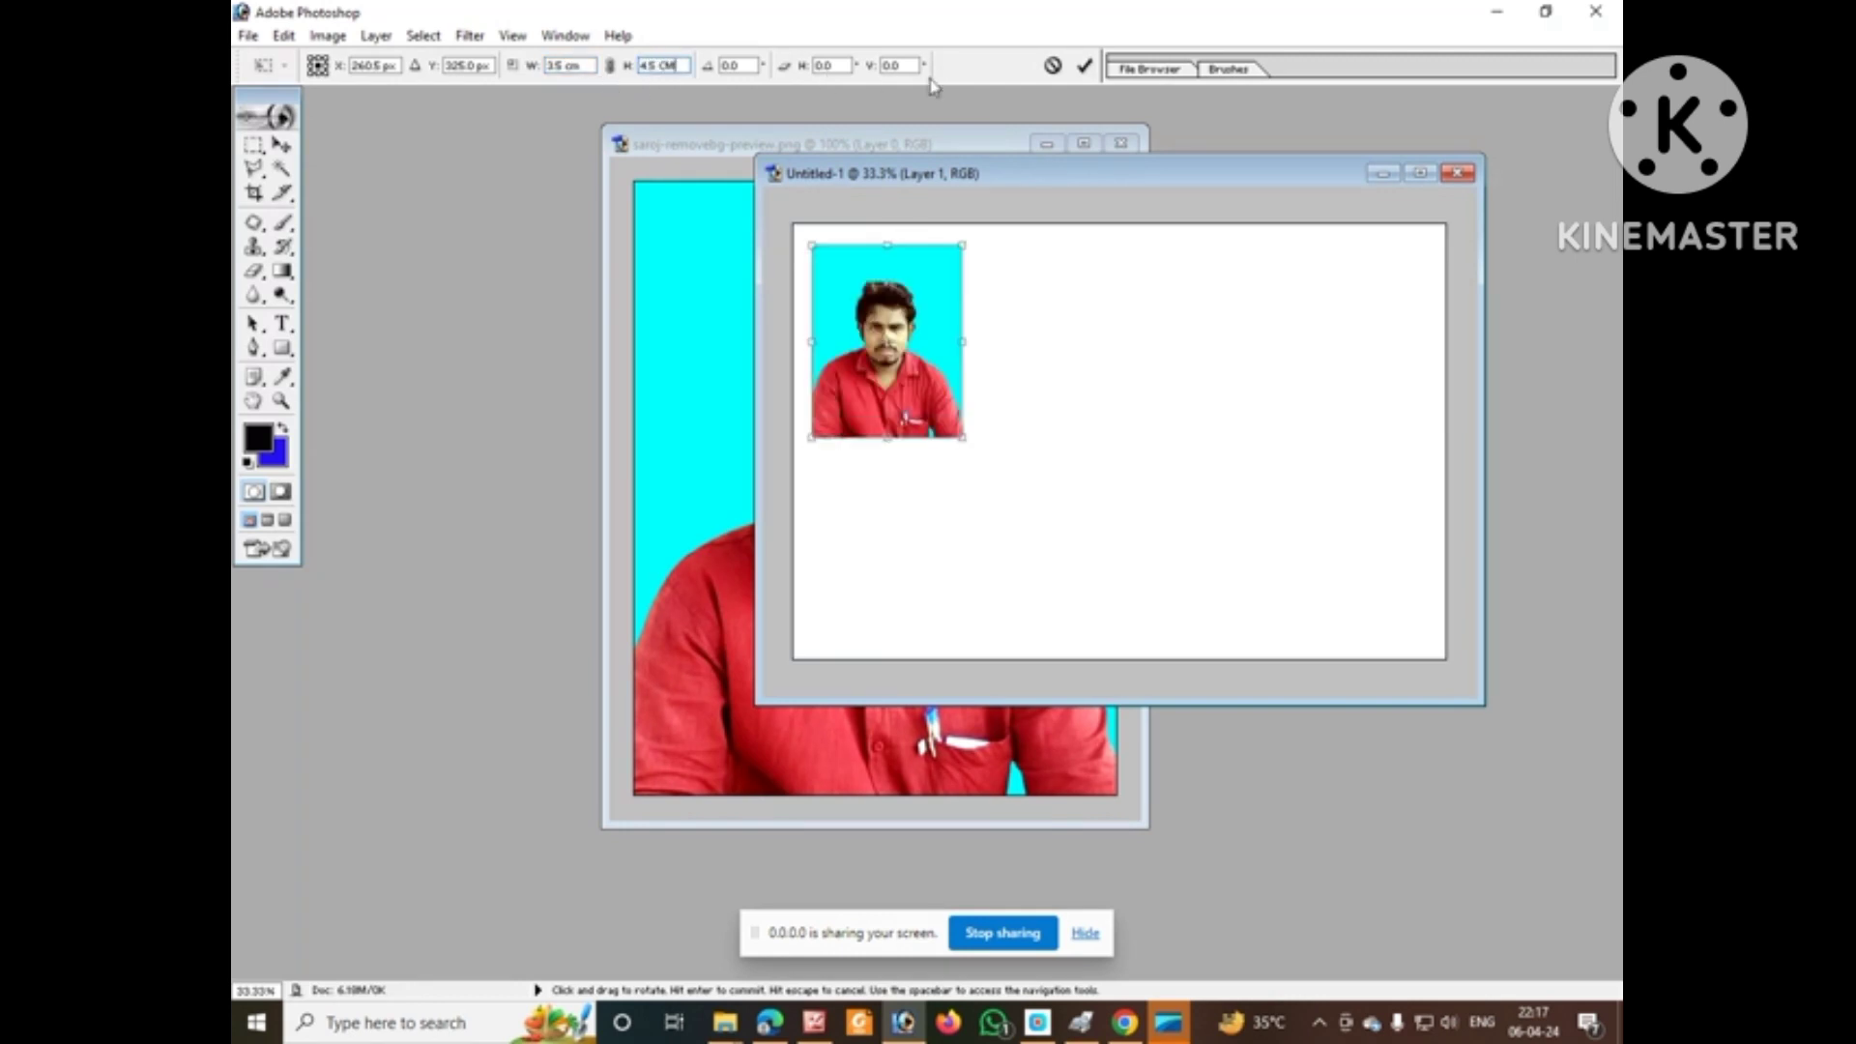
left_click(1084, 66)
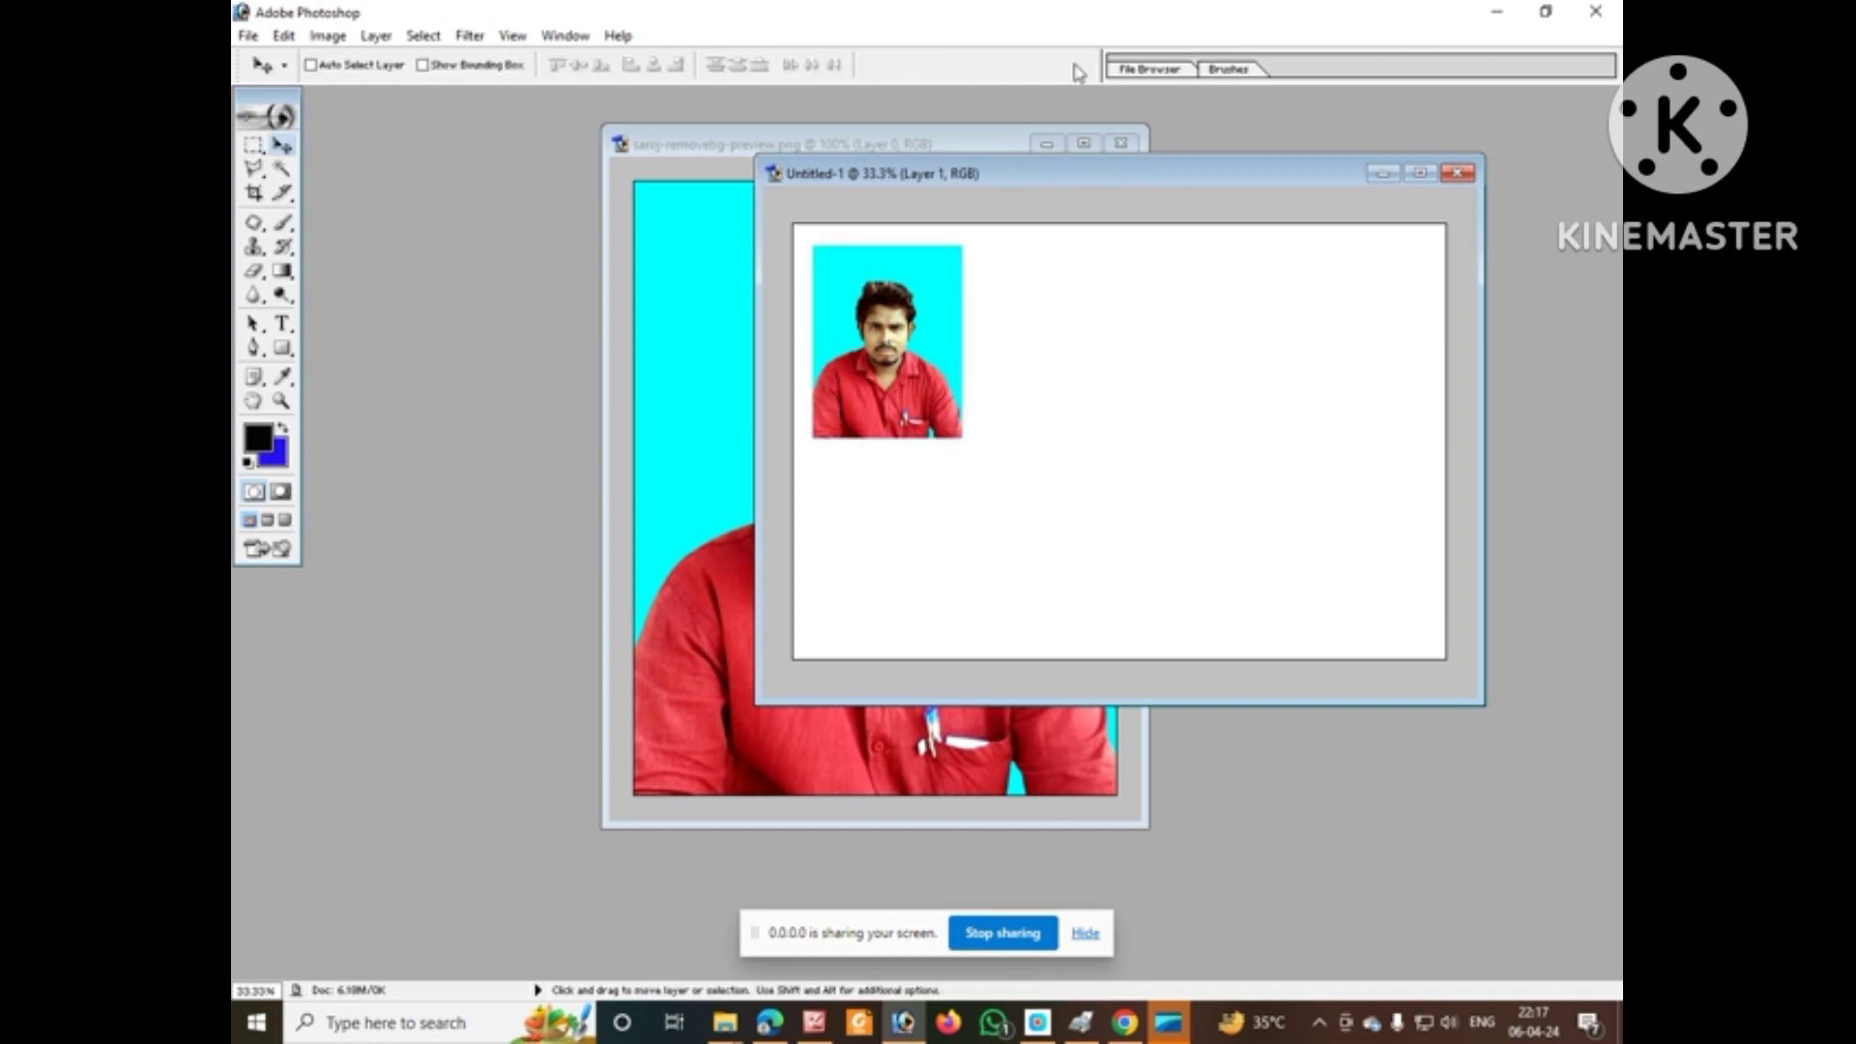
Add a black, centred stroke in Normal mode at 100% opacity around the small portrait
left_click(284, 39)
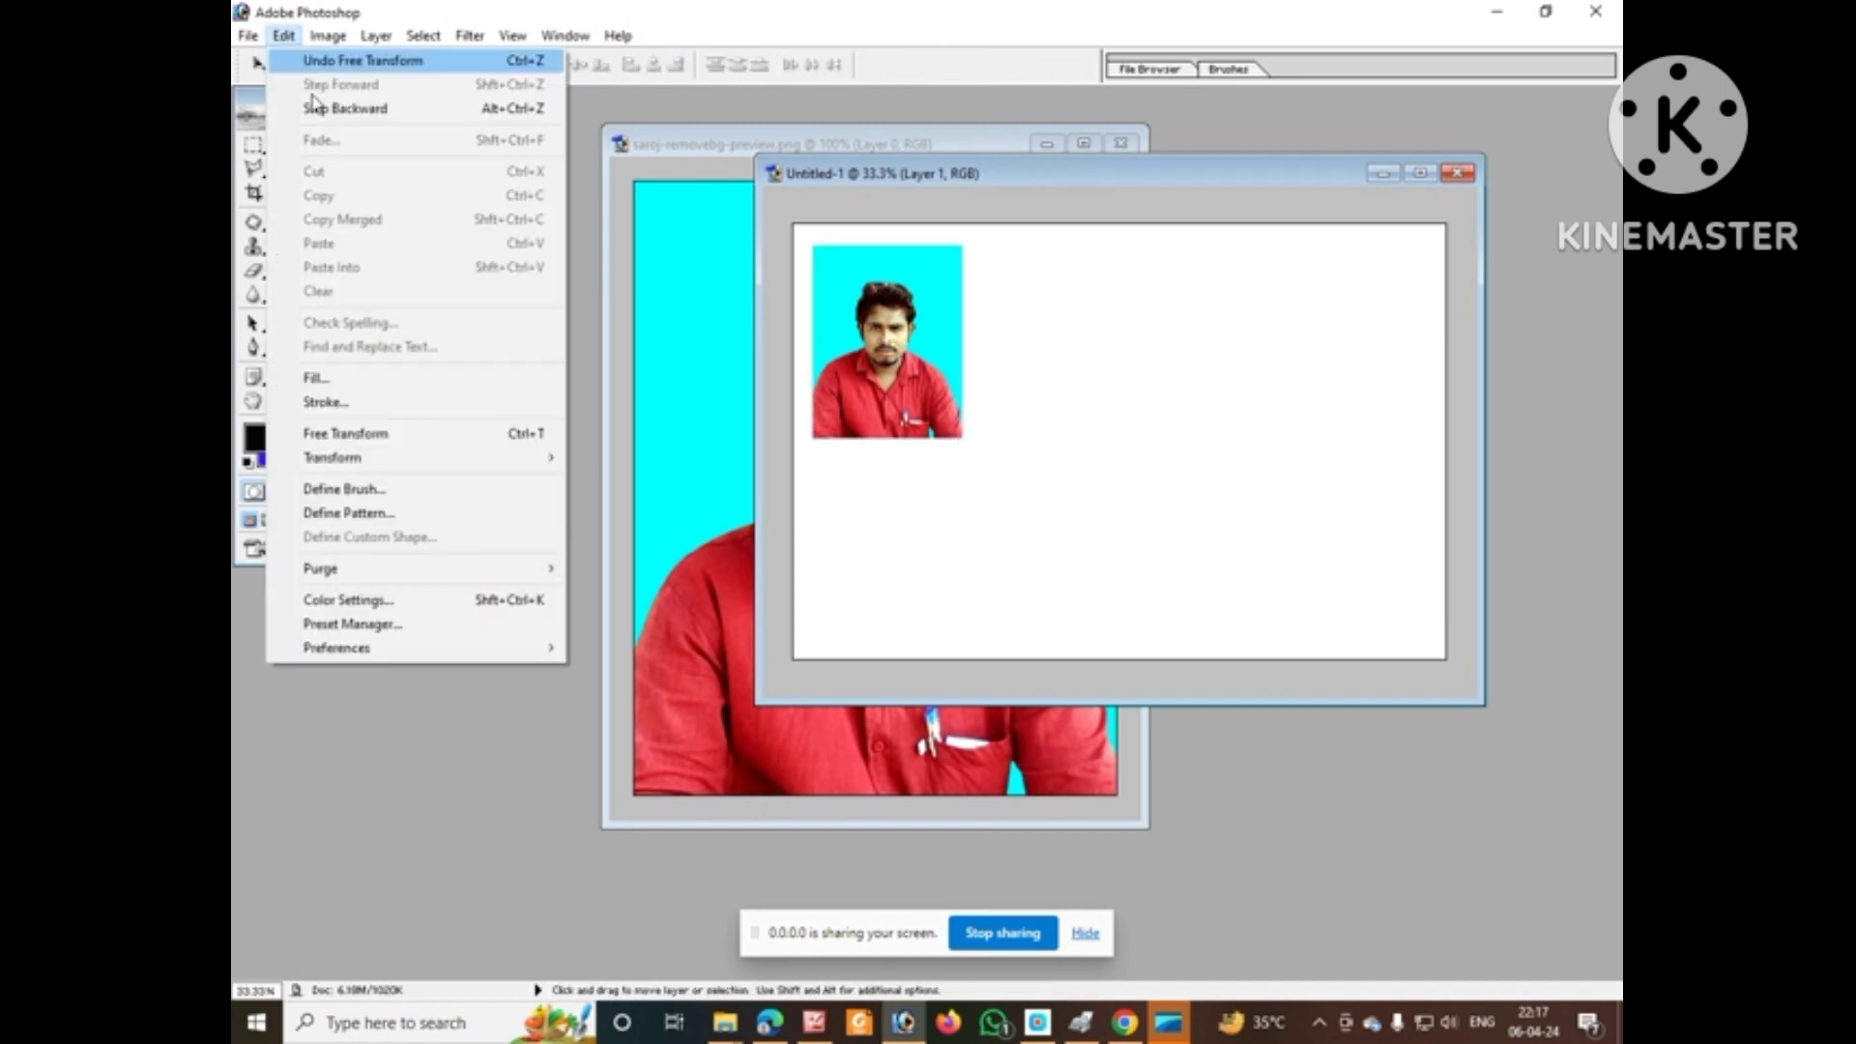
left_click(447, 405)
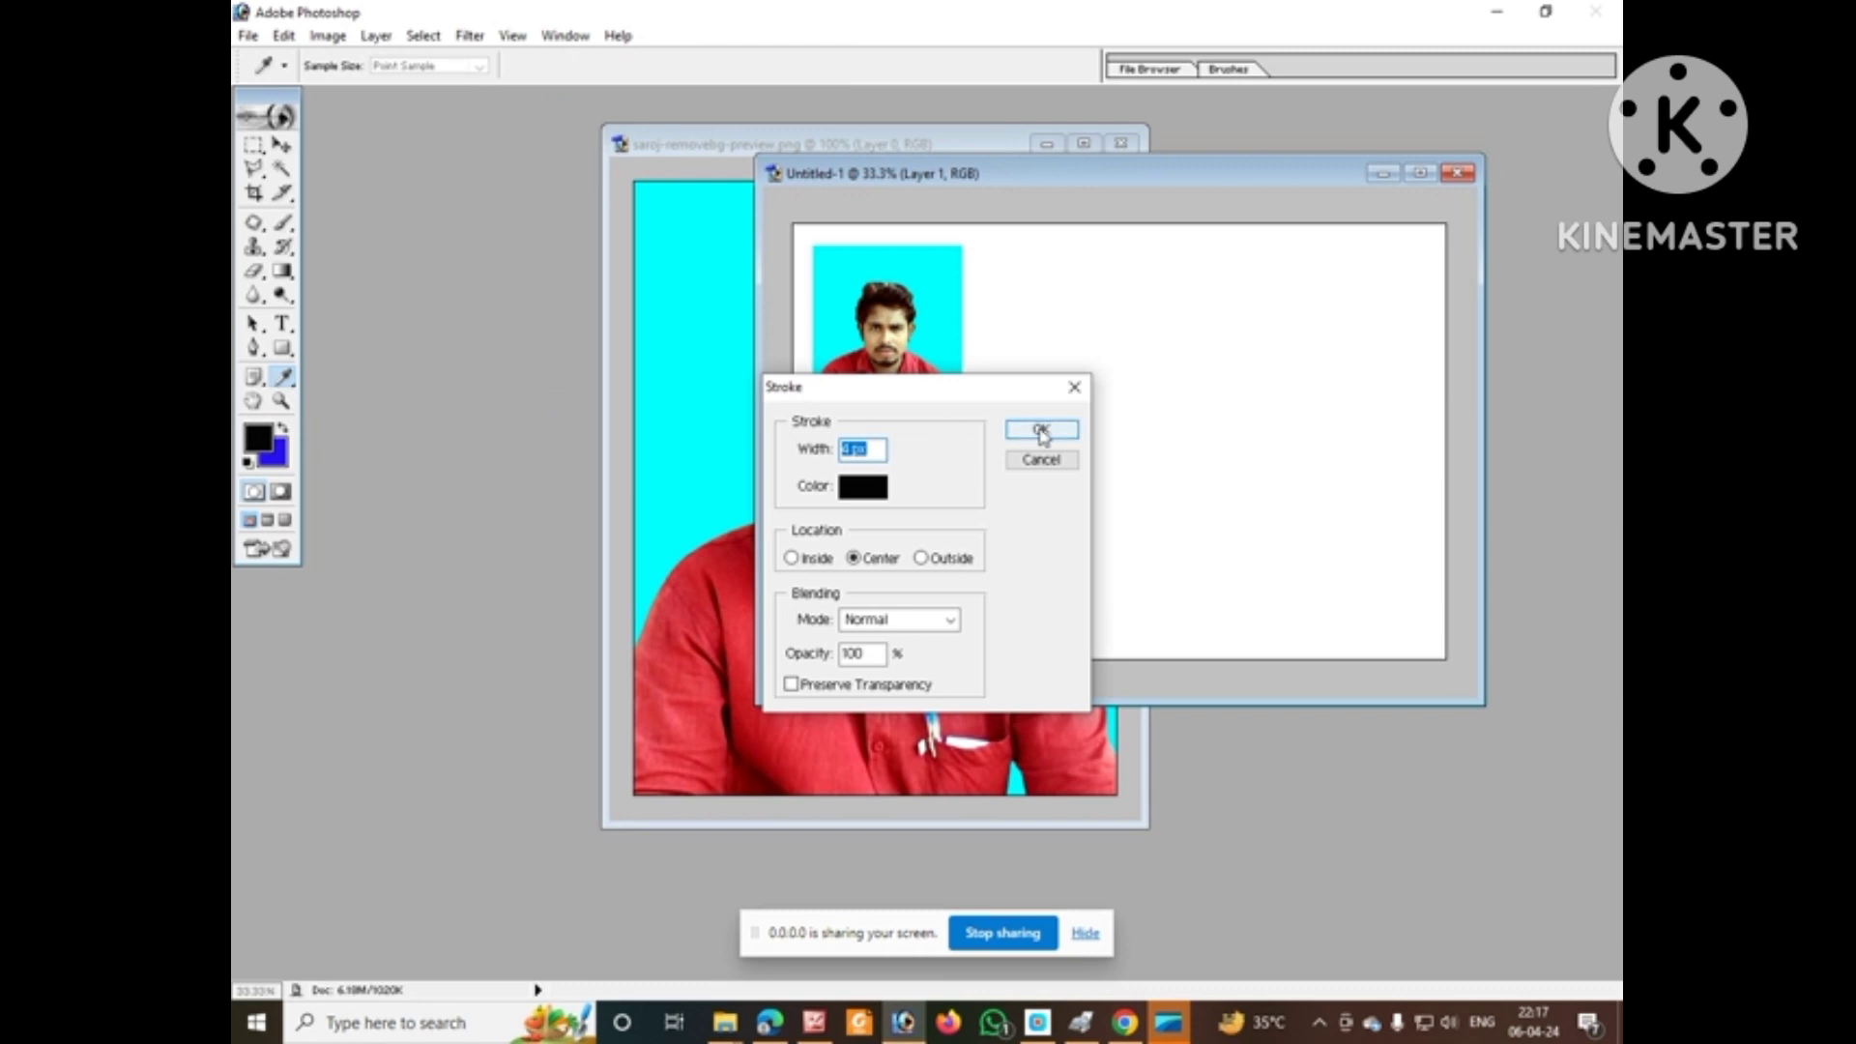
left_click(1041, 431)
Nudge the outlined portrait into the page's upper-left corner, leaving a narrow margin at the top and left edges
left_click_drag(901, 343, 899, 336)
key("Up")
key("Up")
key("Up")
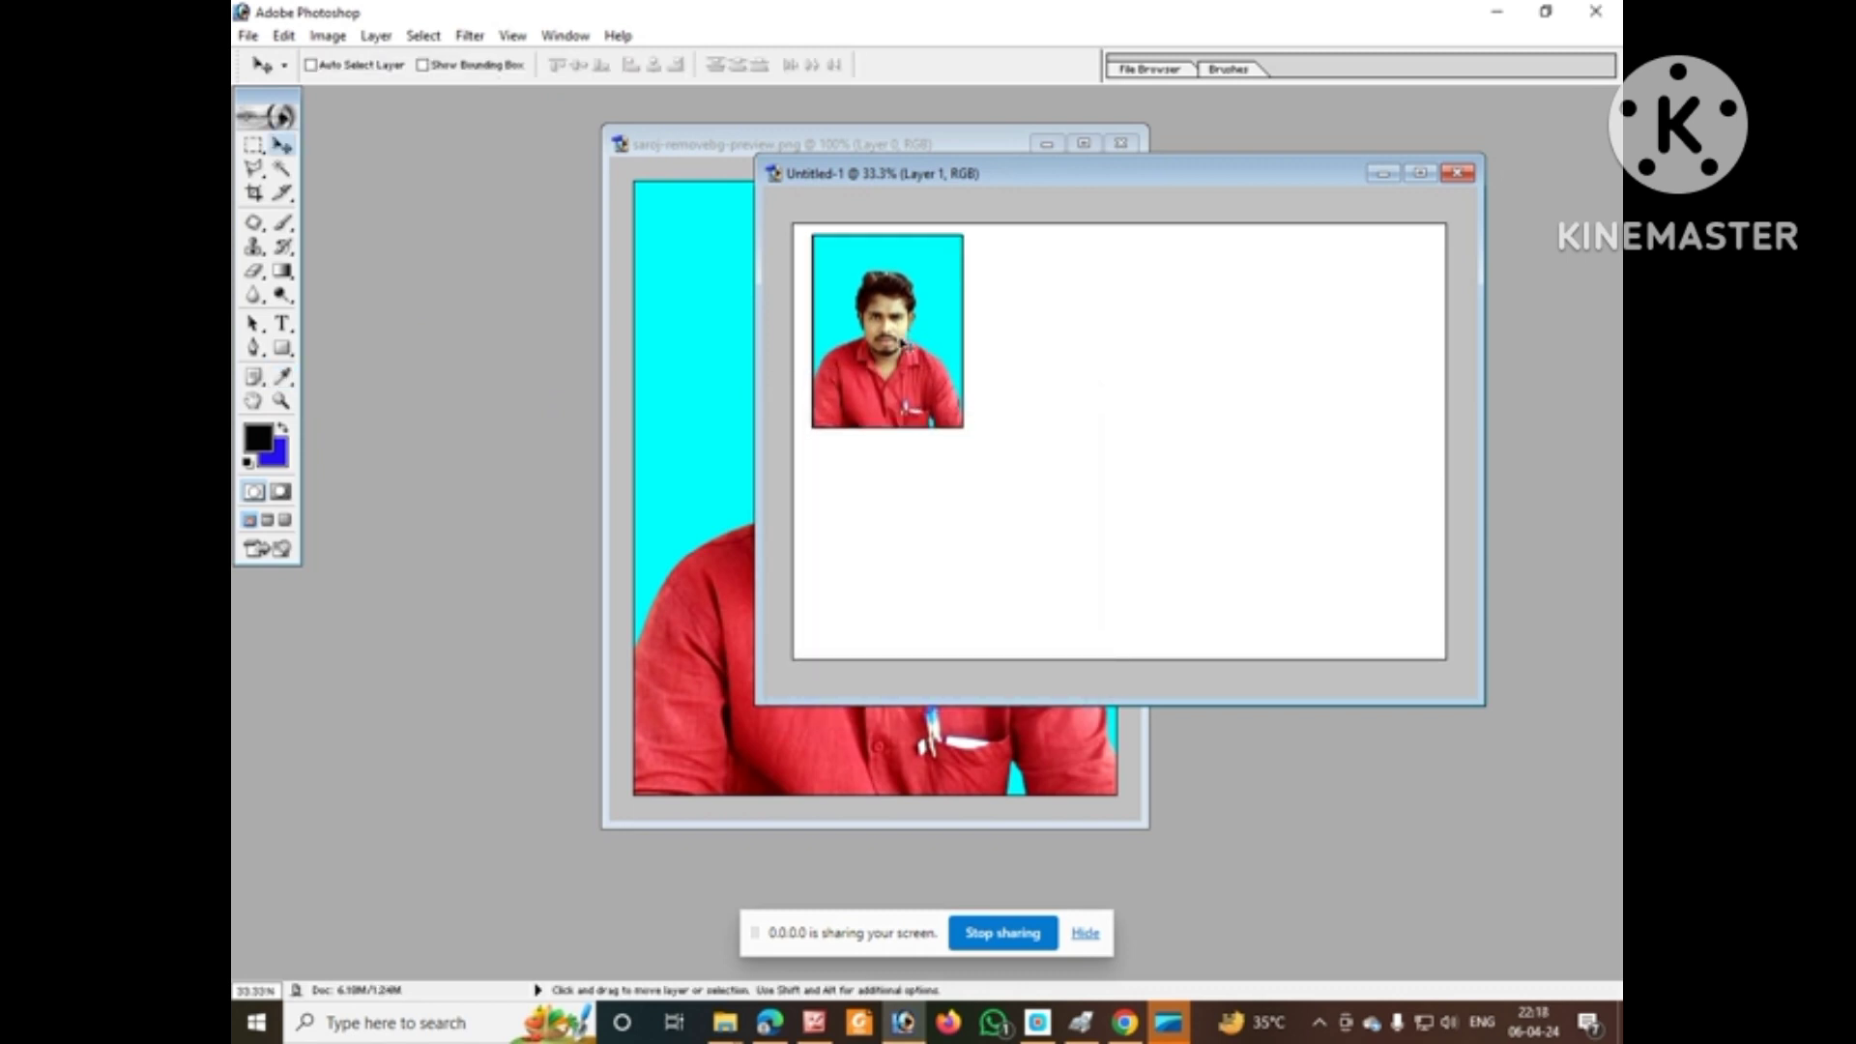
key("Left")
key("Left")
key("Left")
key("Left")
key("Left")
key("Up")
key("Up")
key("Left")
key("Left")
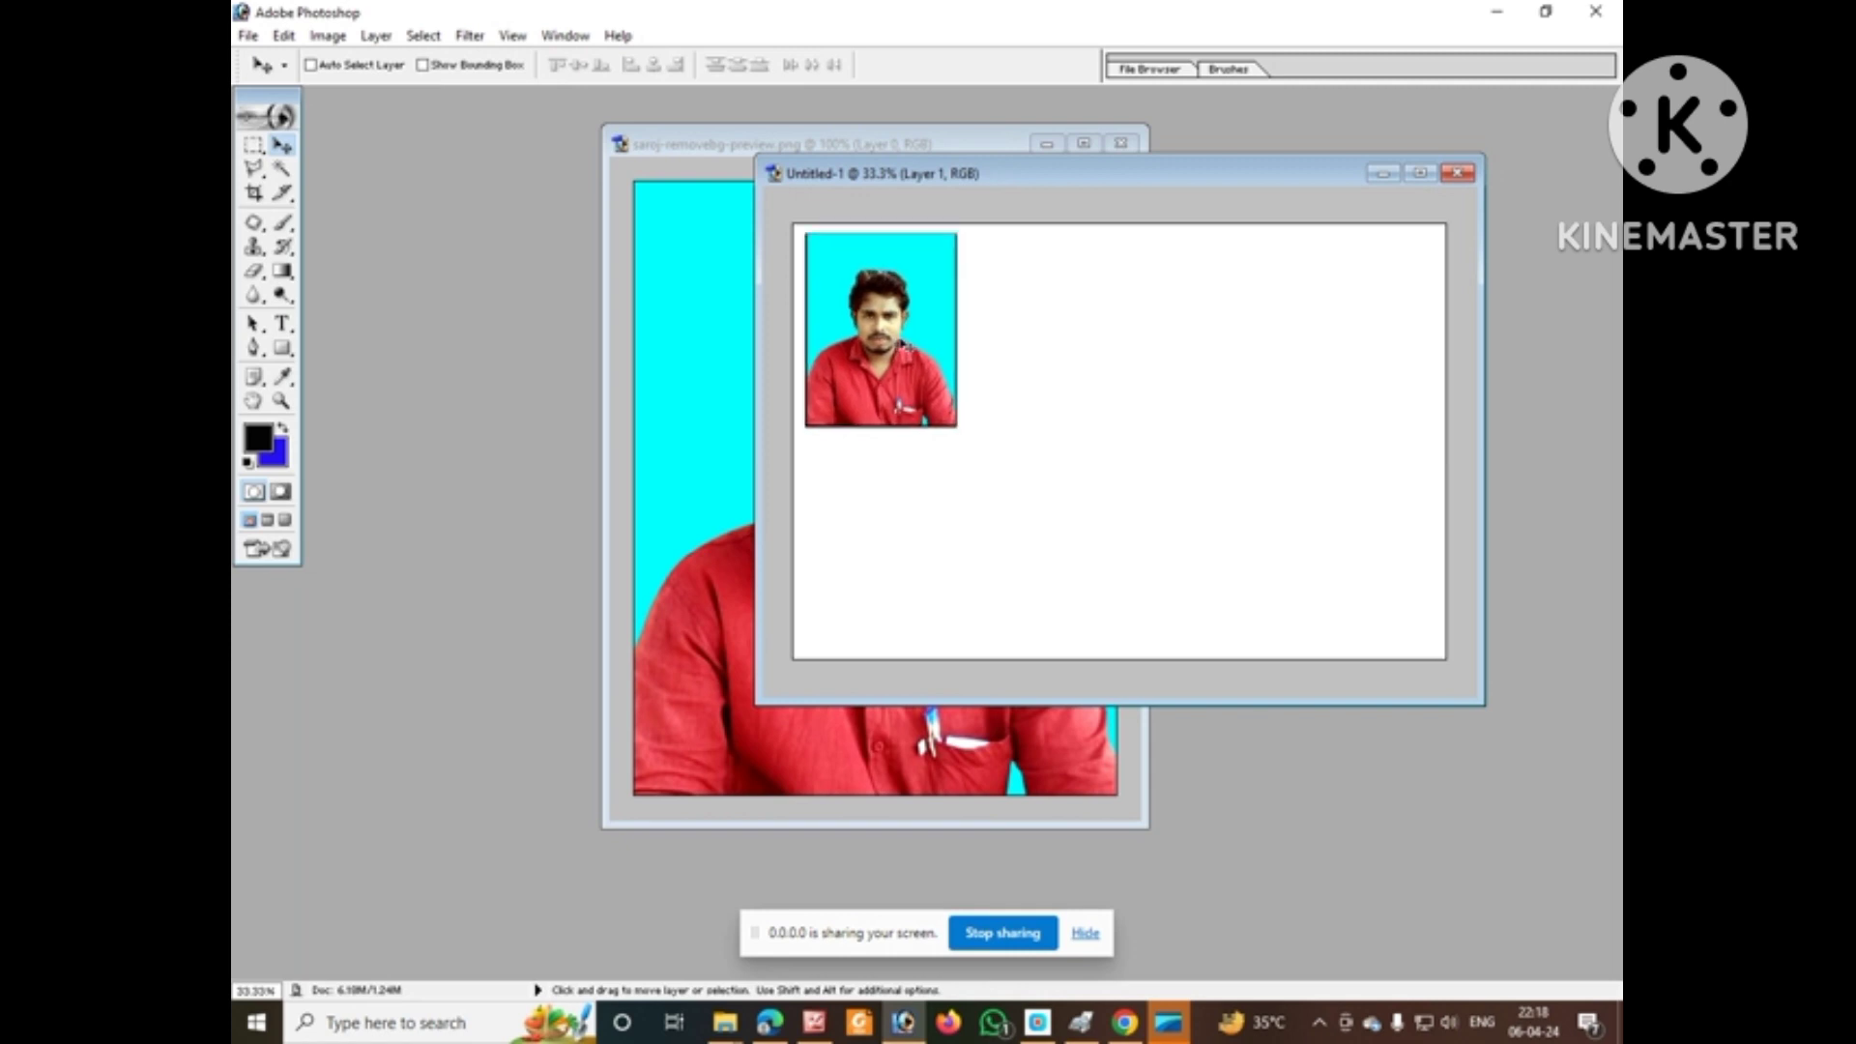
key("Down")
key("Down")
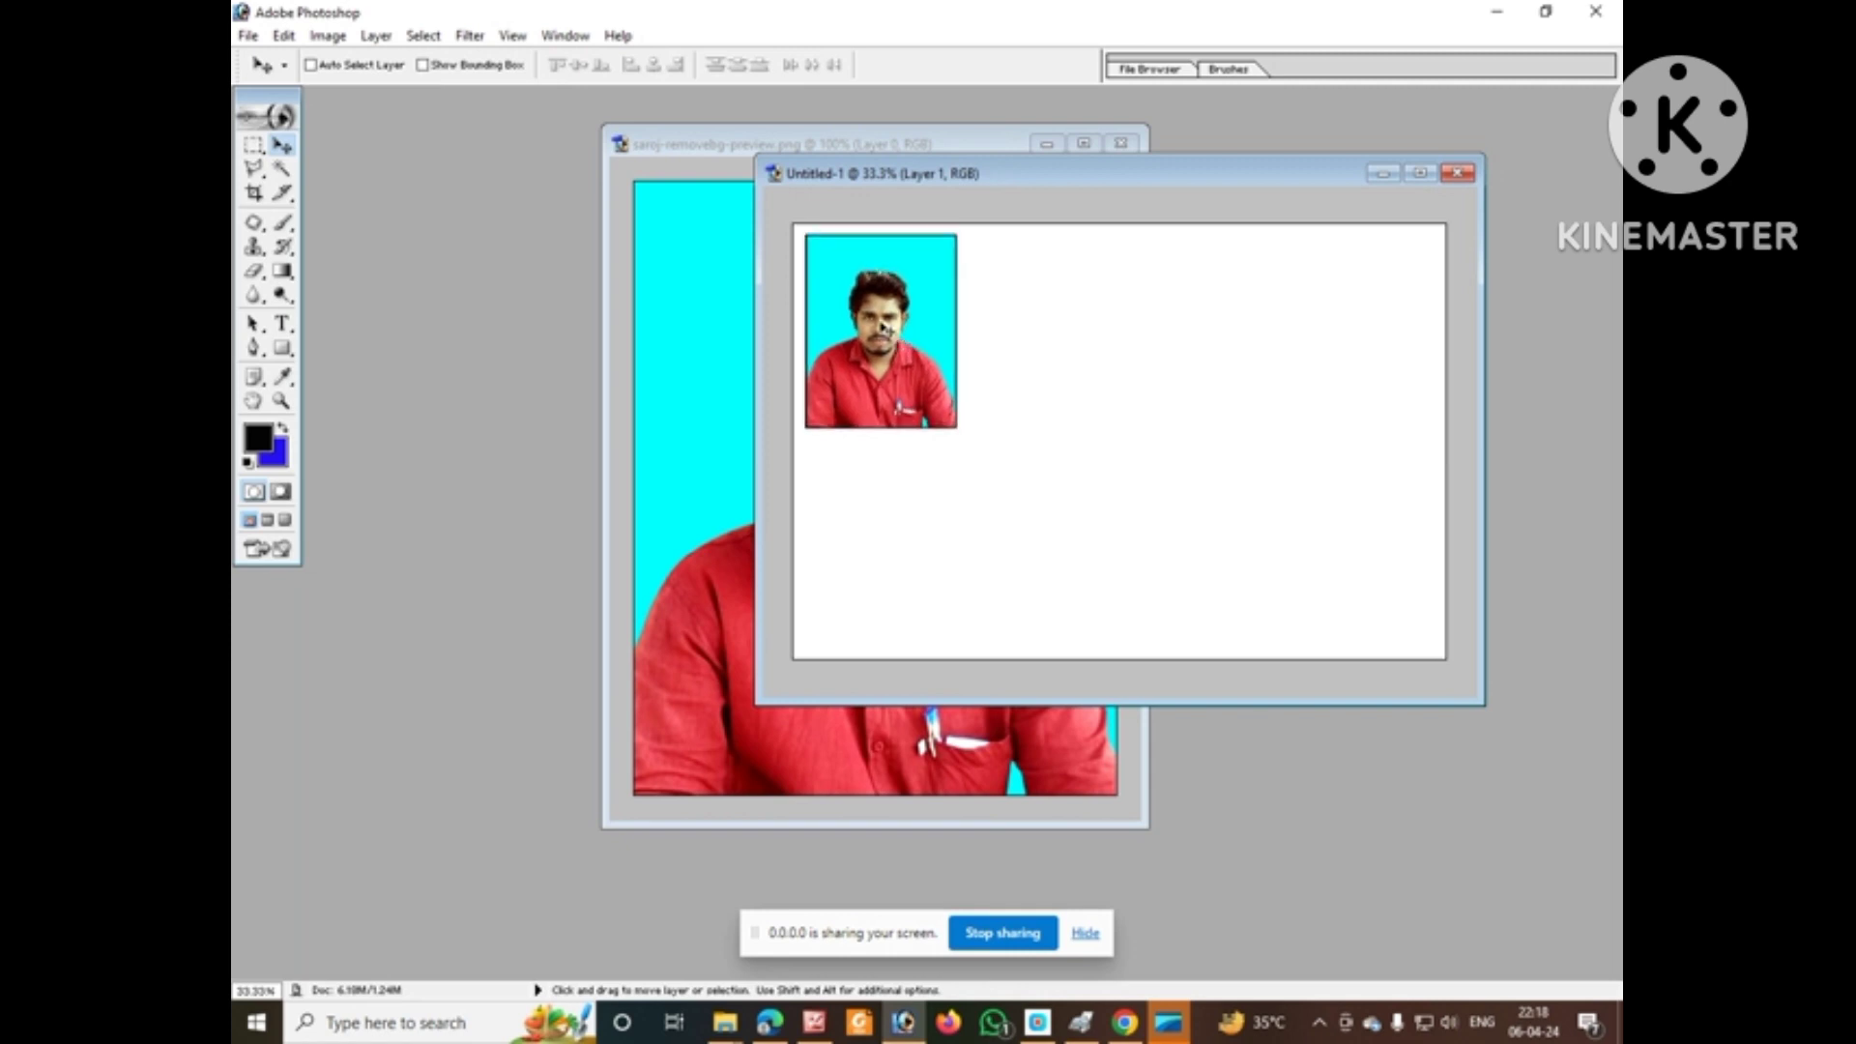
Duplicate the portrait three times to the right, forming a straight row of four across the page
key("shift")
key("alt")
left_click_drag(884, 329, 1359, 396)
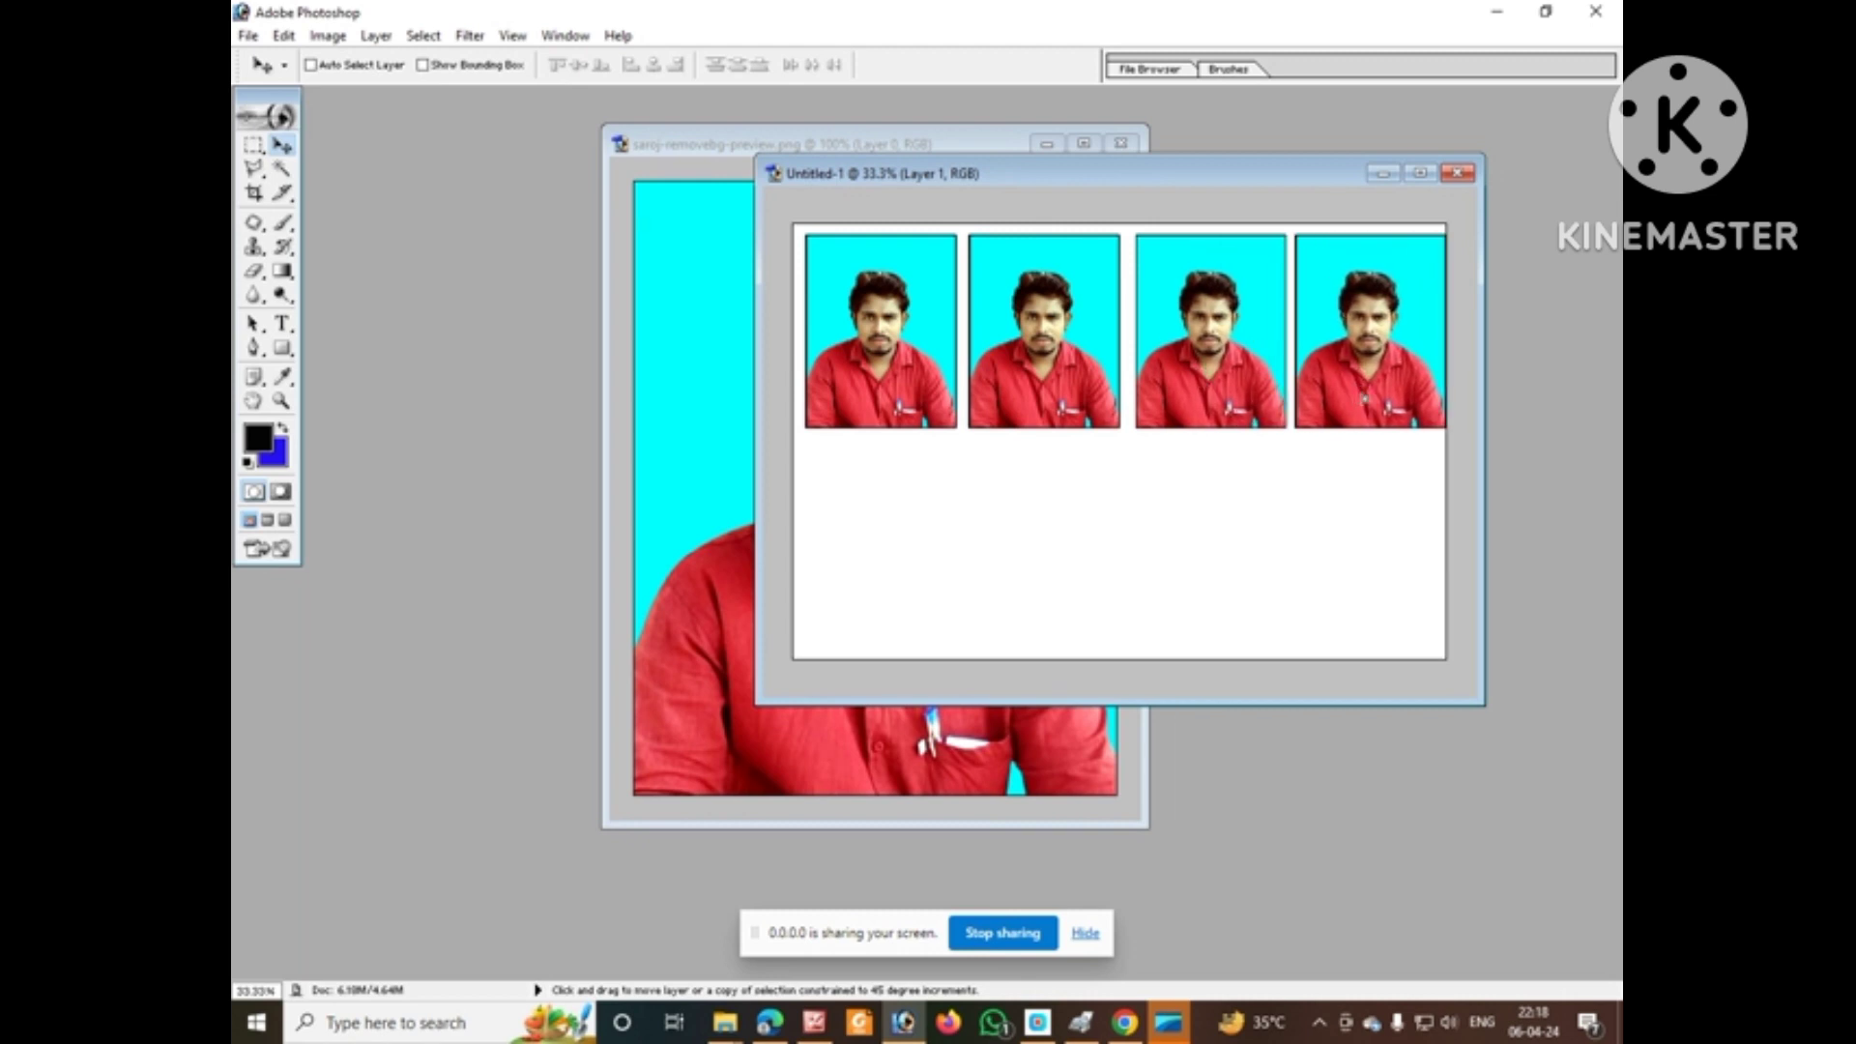
Shift the third and fourth portraits slightly left to even the row's spacing and clear the page's right edge
left_click(1212, 397, "ctrl")
key("Left")
key("Left")
key("Left")
key("Left")
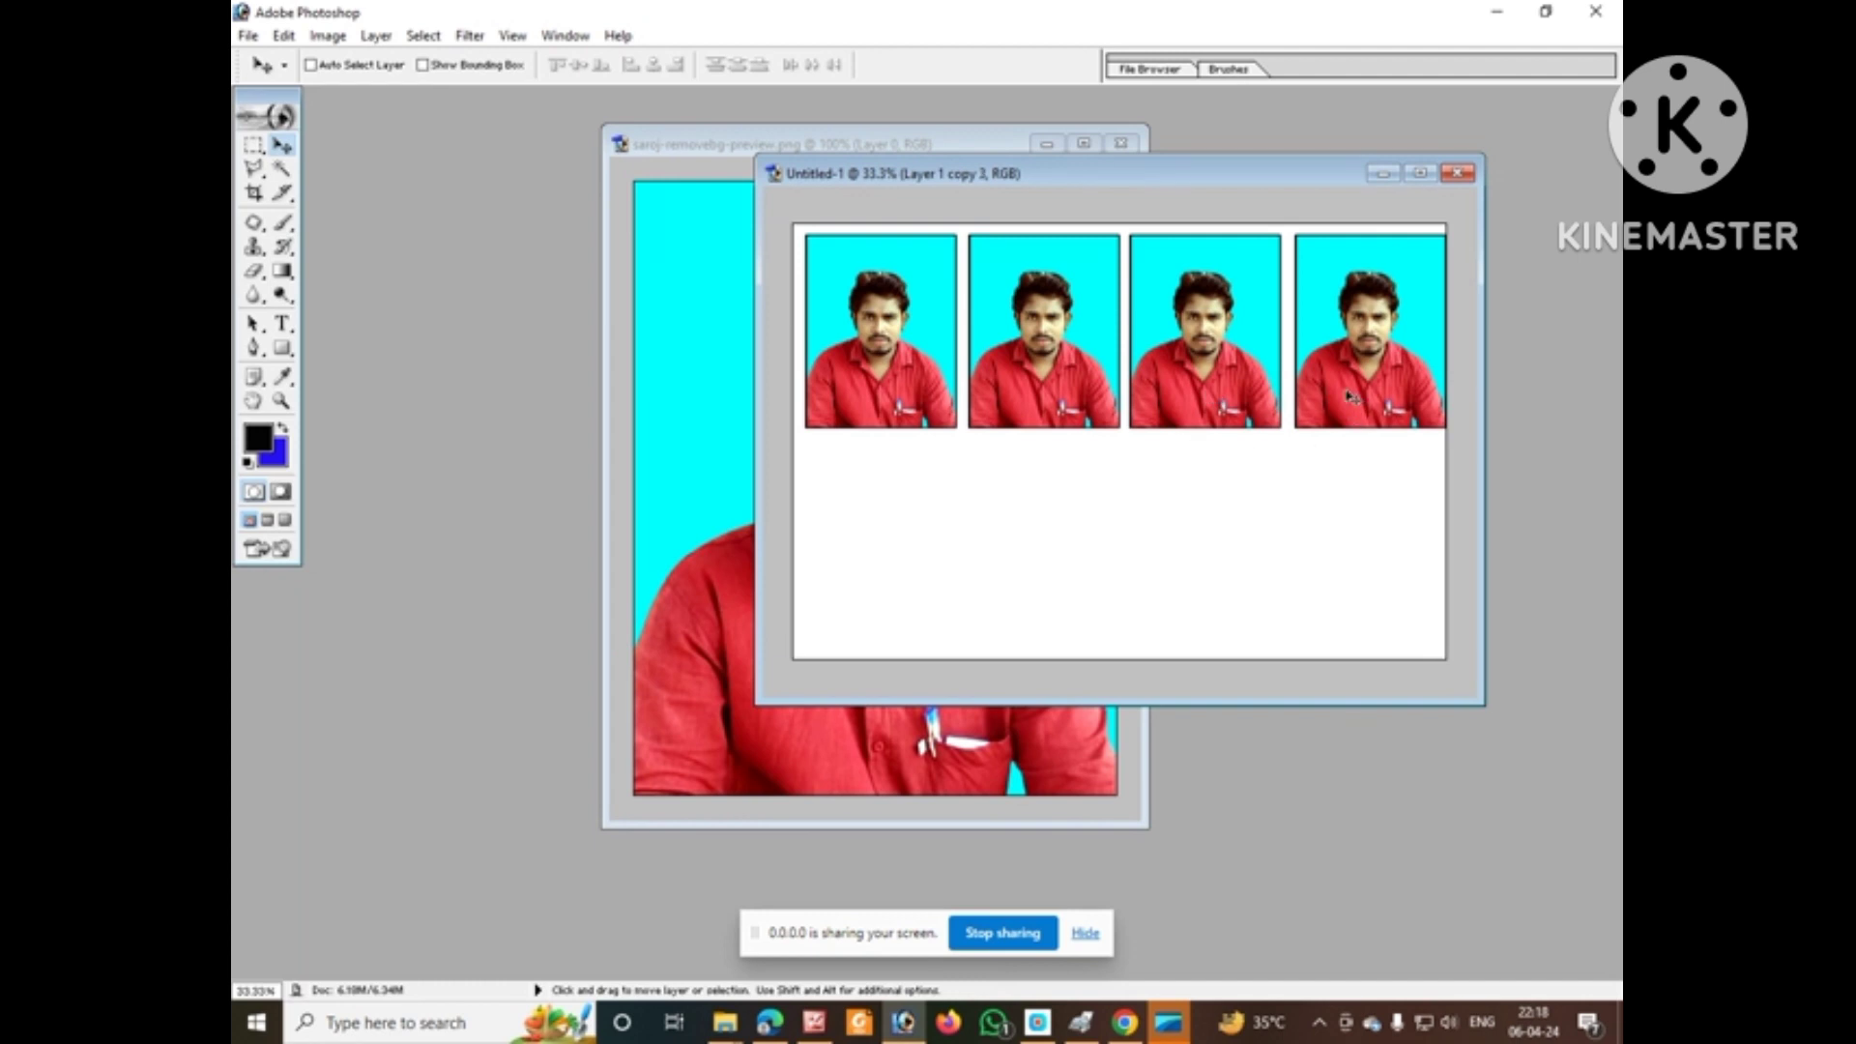
key("Left")
key("Left")
key("Left")
key("Left")
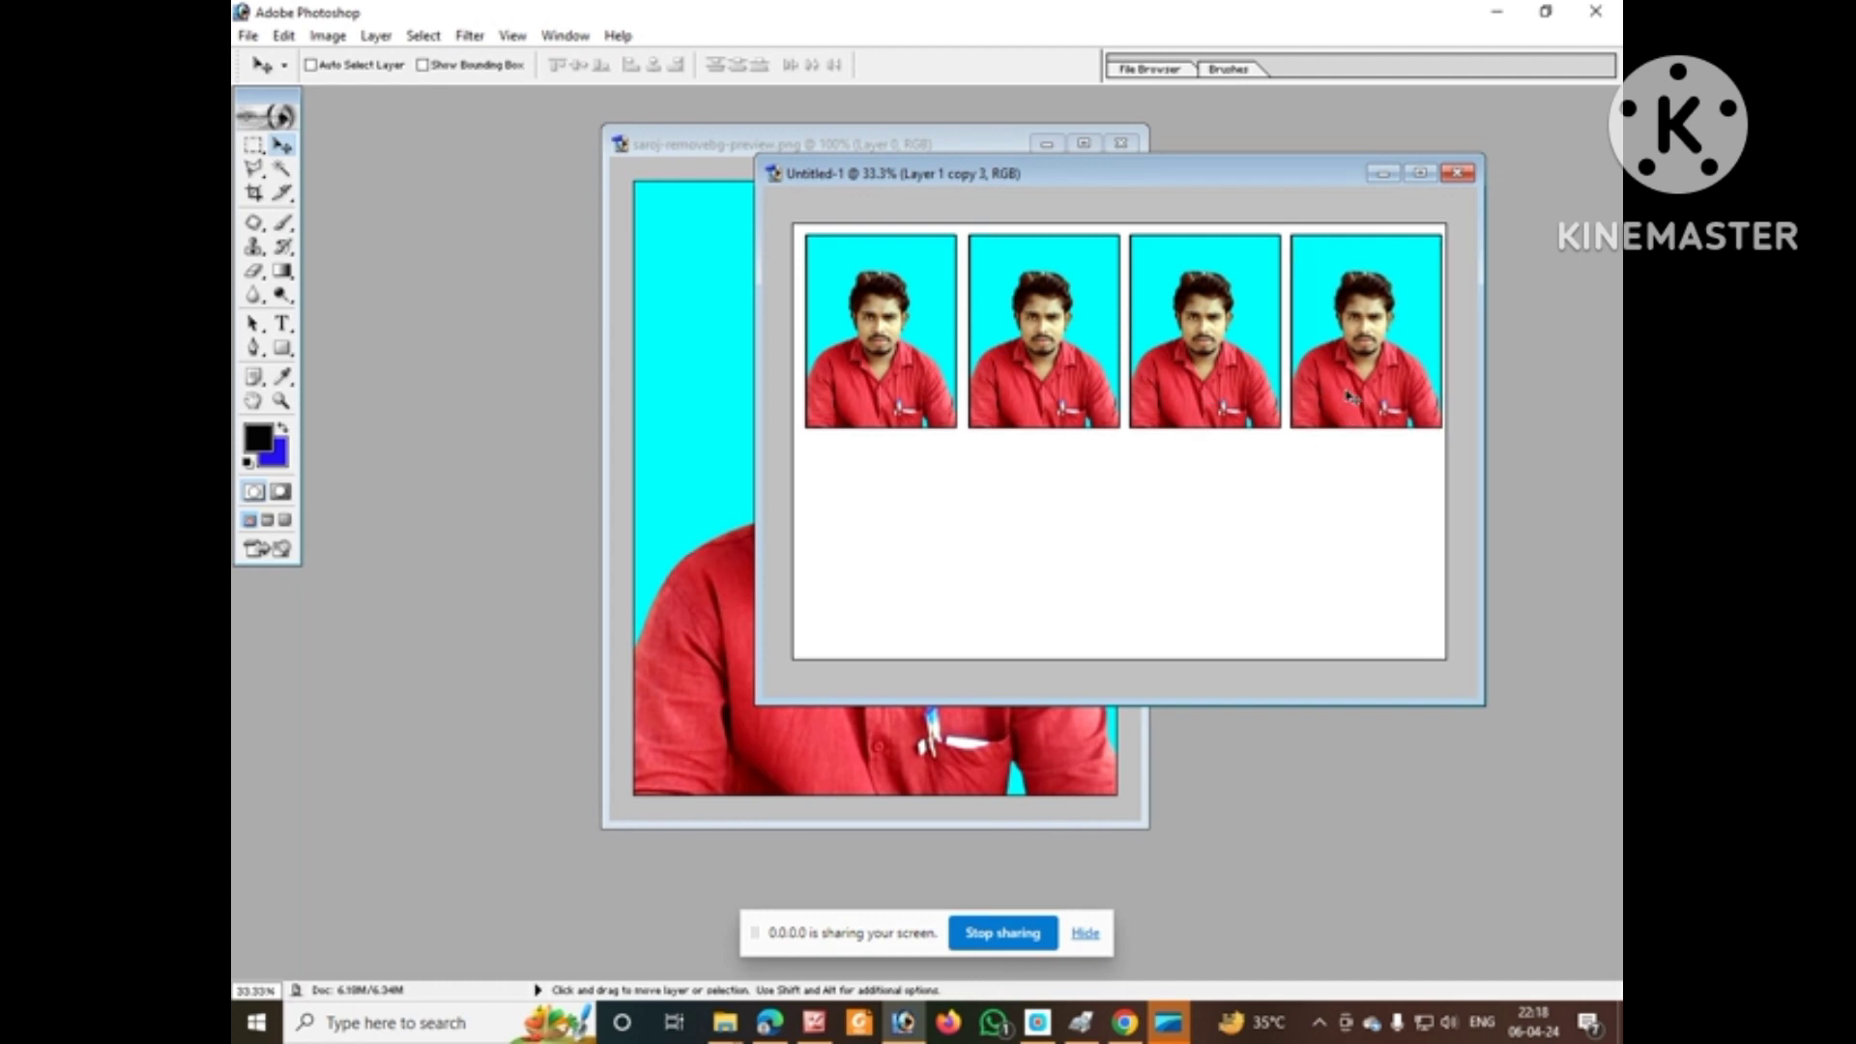
Nudge the fourth portrait slightly left and merge all four portrait layers down into the background
key("Left")
key("Left")
right_click(1359, 394)
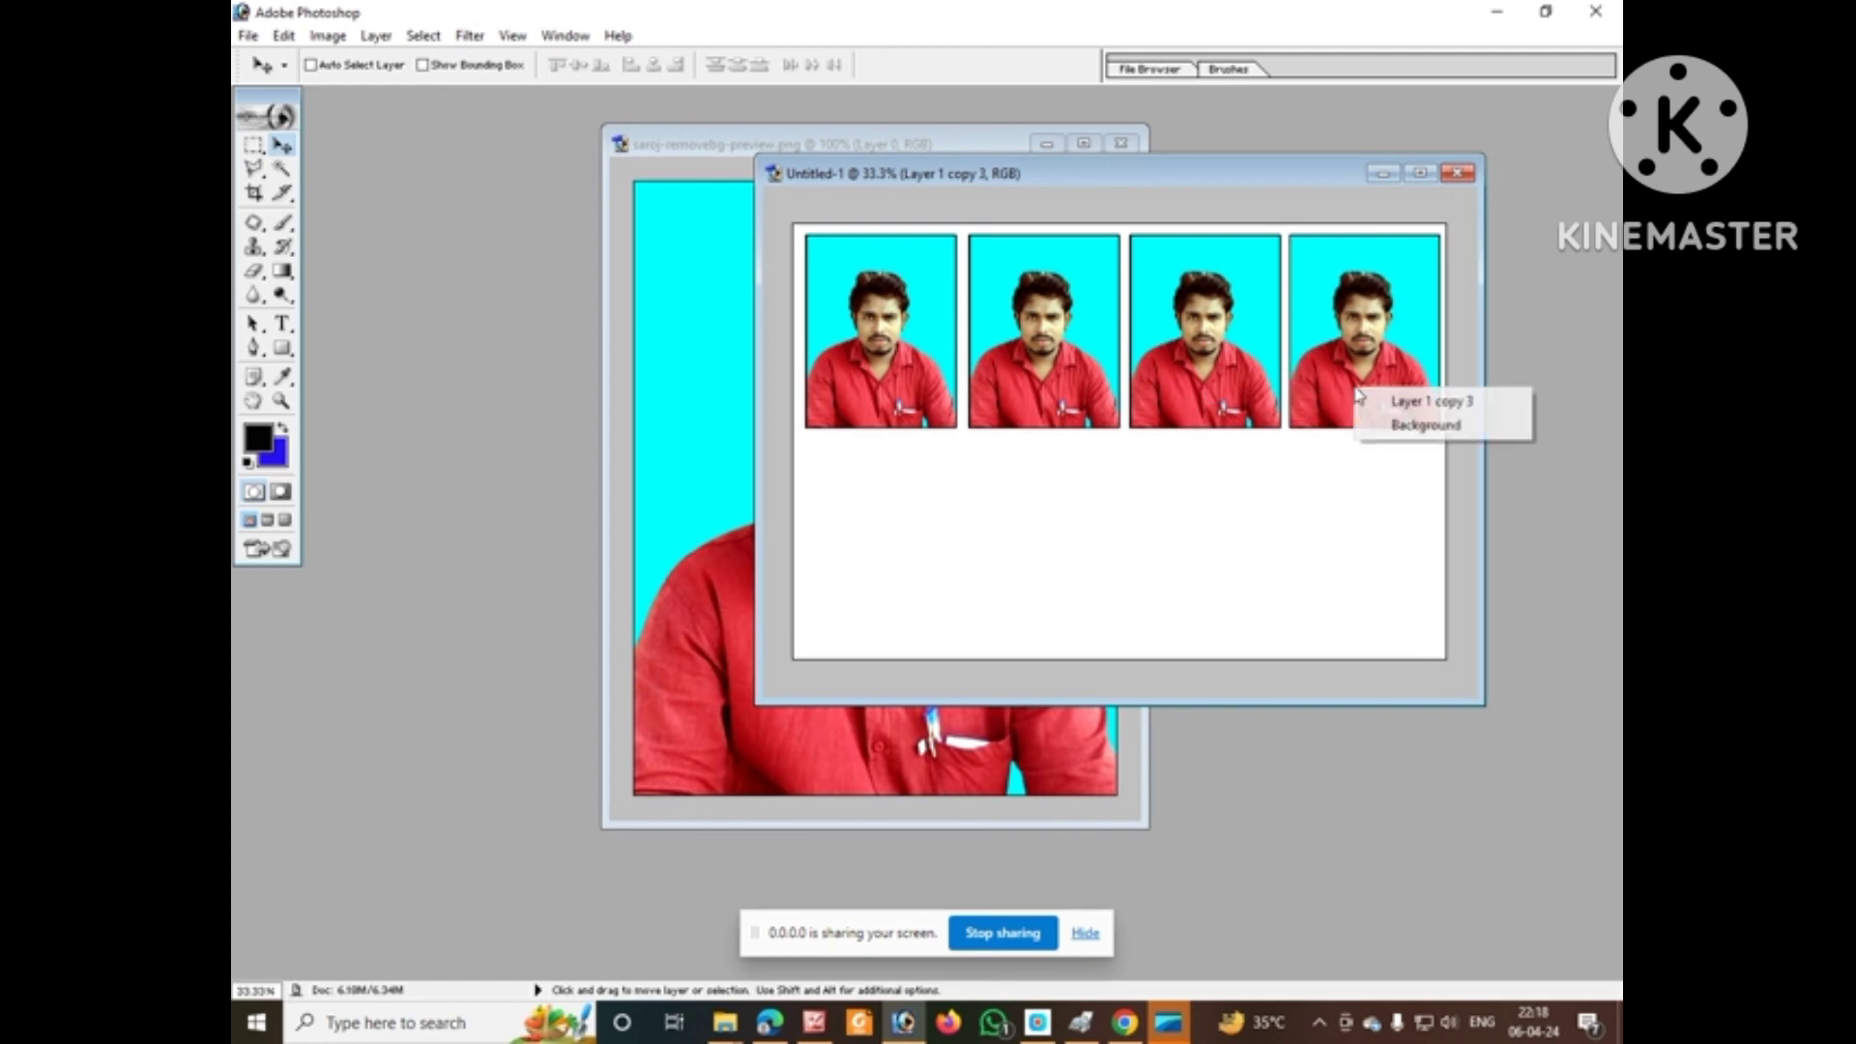
left_click(1417, 404)
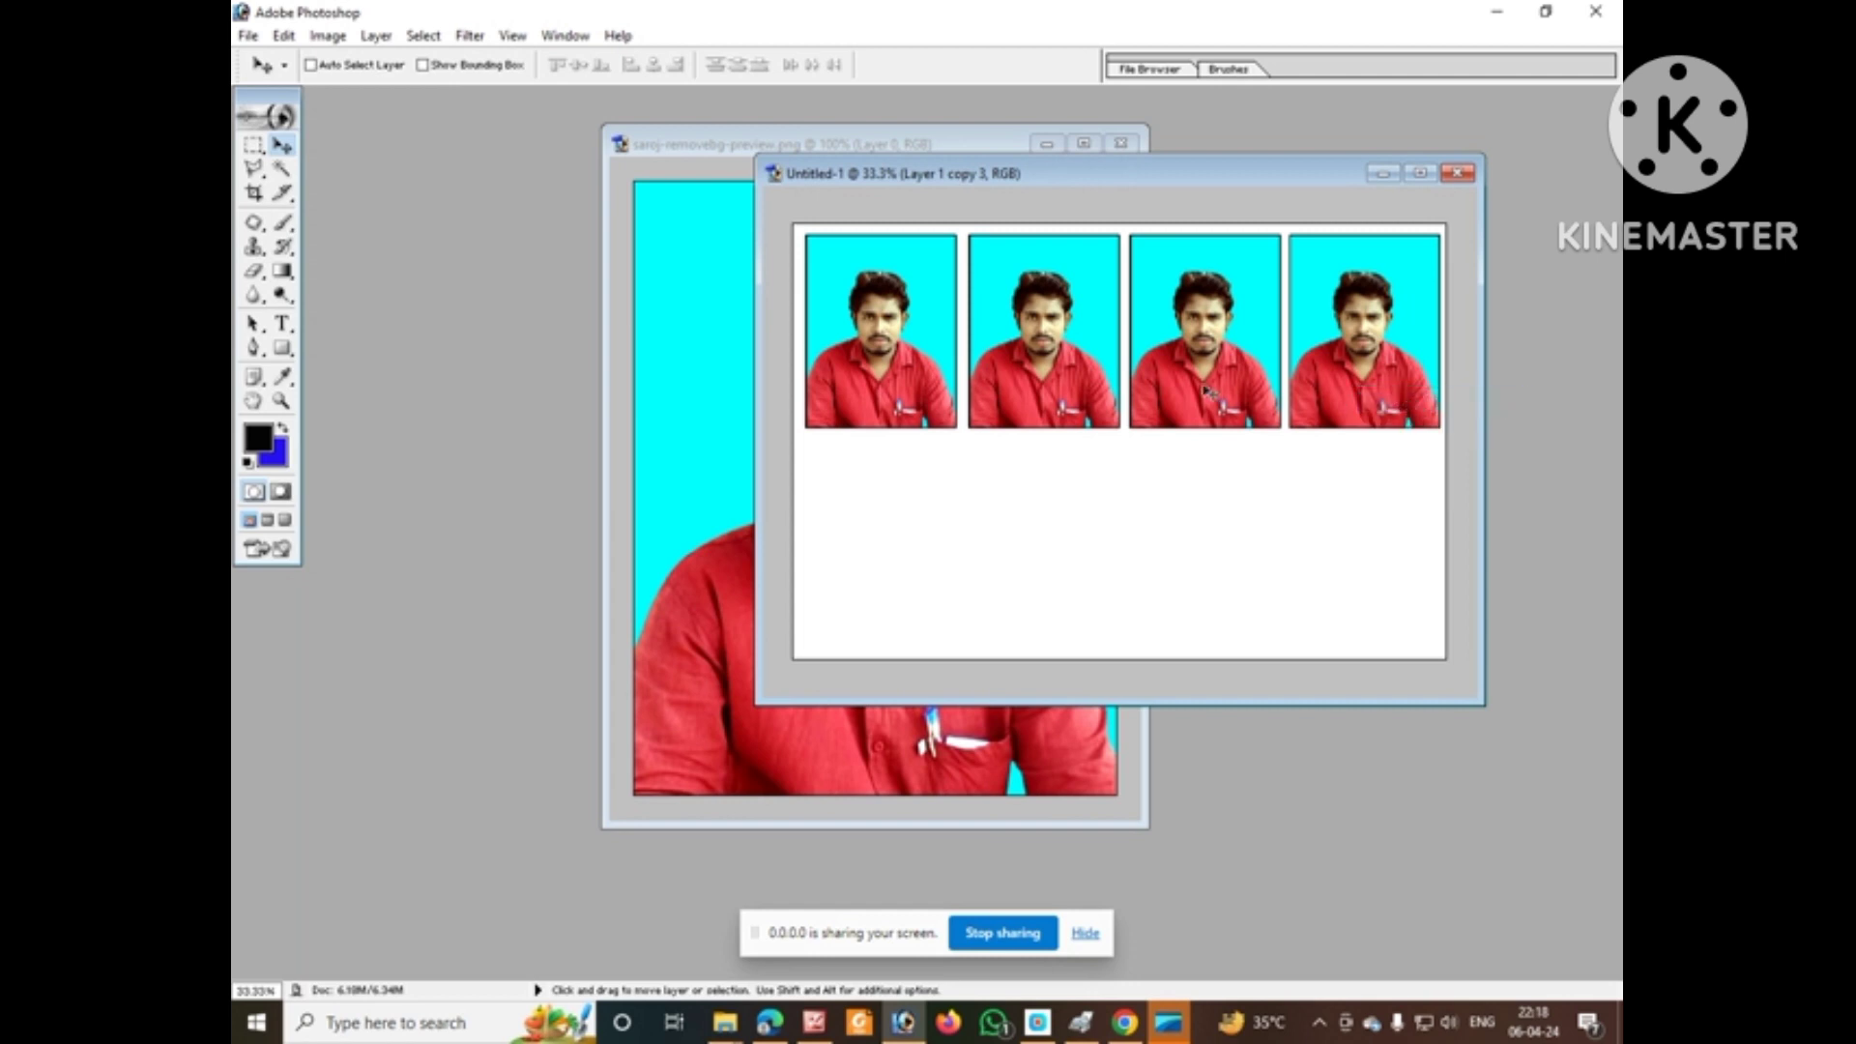
key("ctrl+e")
key("ctrl+e")
key("ctrl+e")
key("ctrl+e")
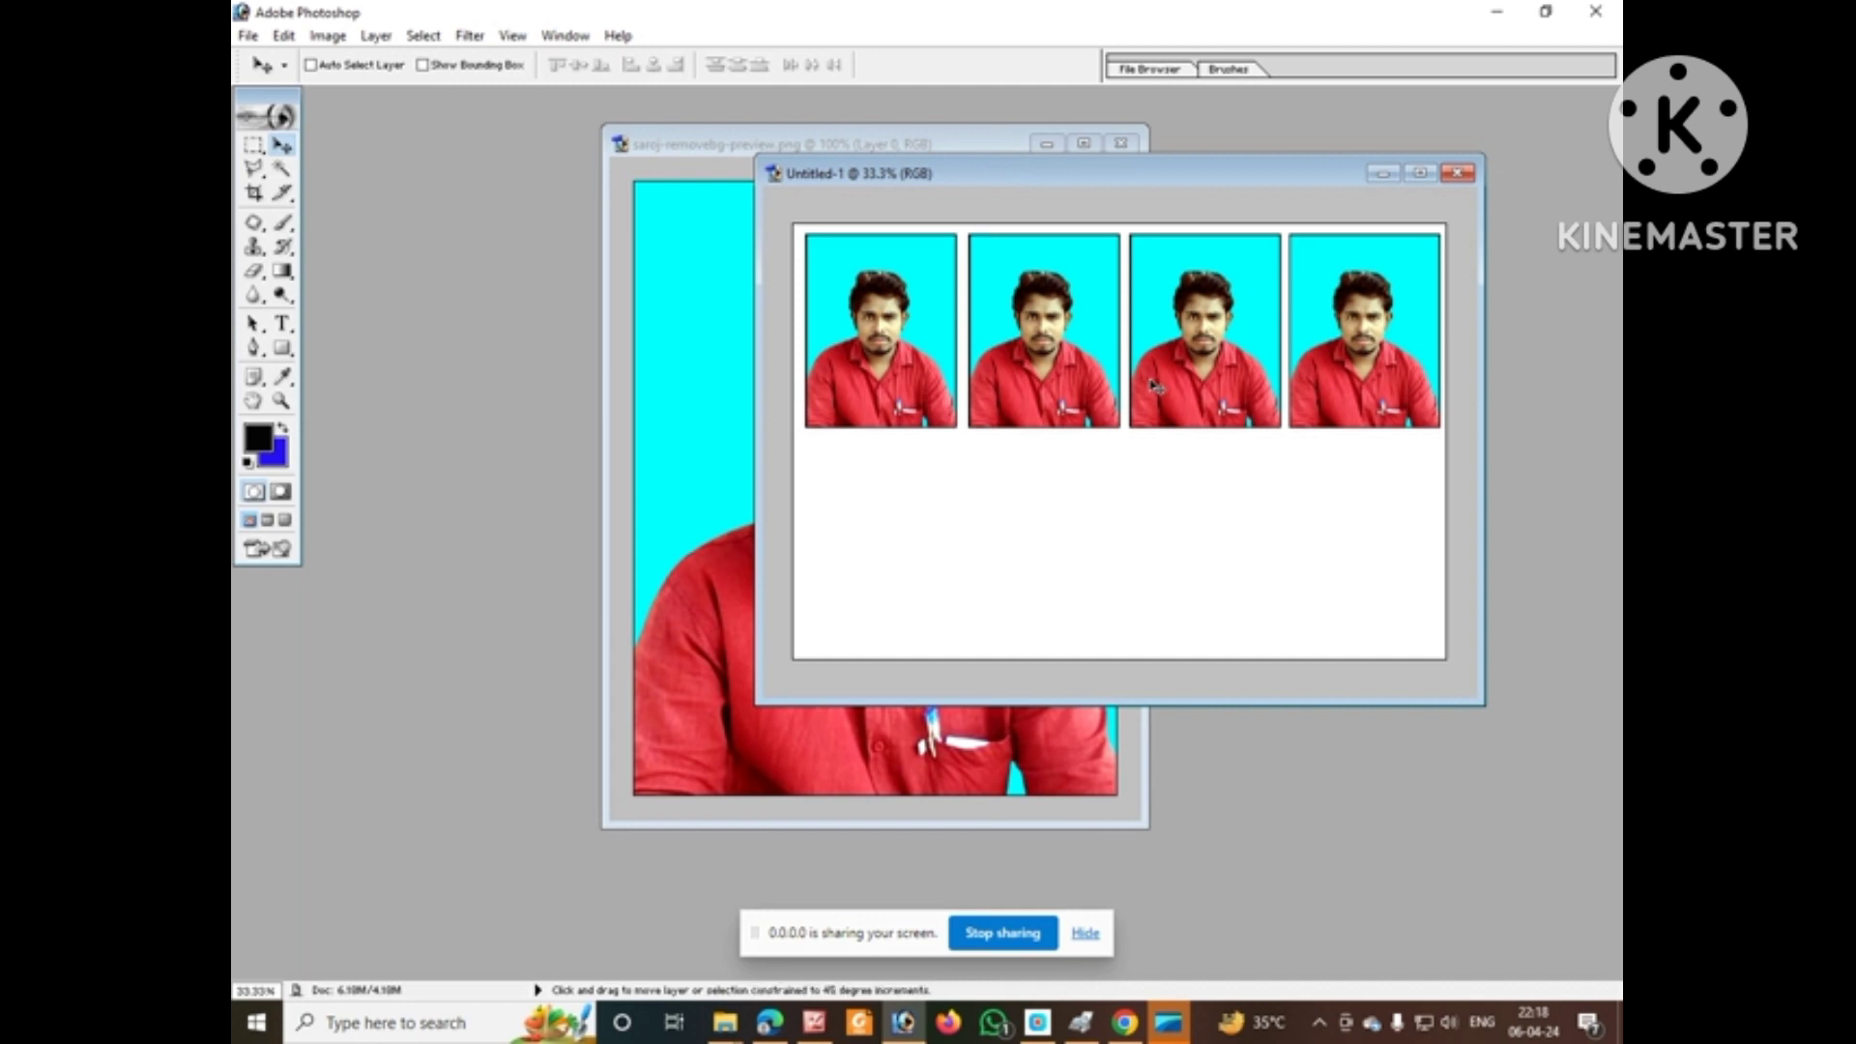
Duplicate the row of four portraits below the first to fill the page, and minimize the finished sheet
left_click_drag(1155, 387, 1176, 569)
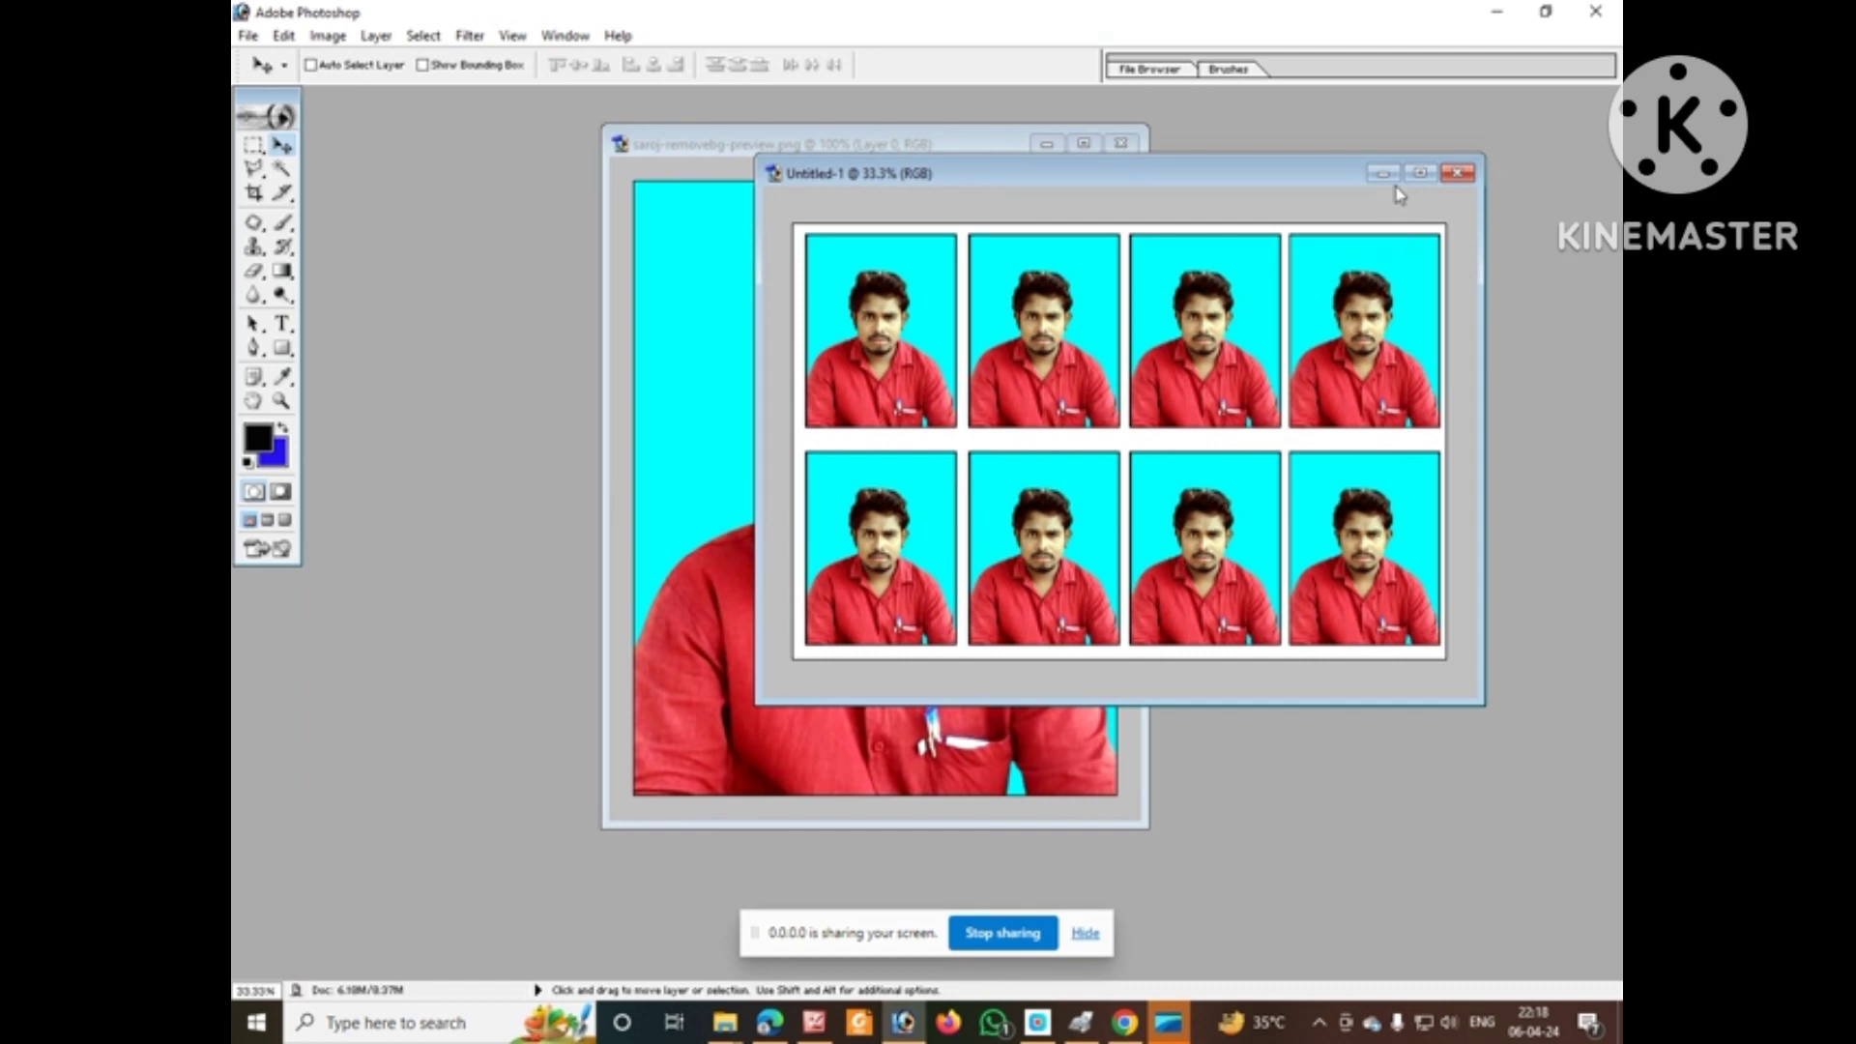
left_click(1419, 173)
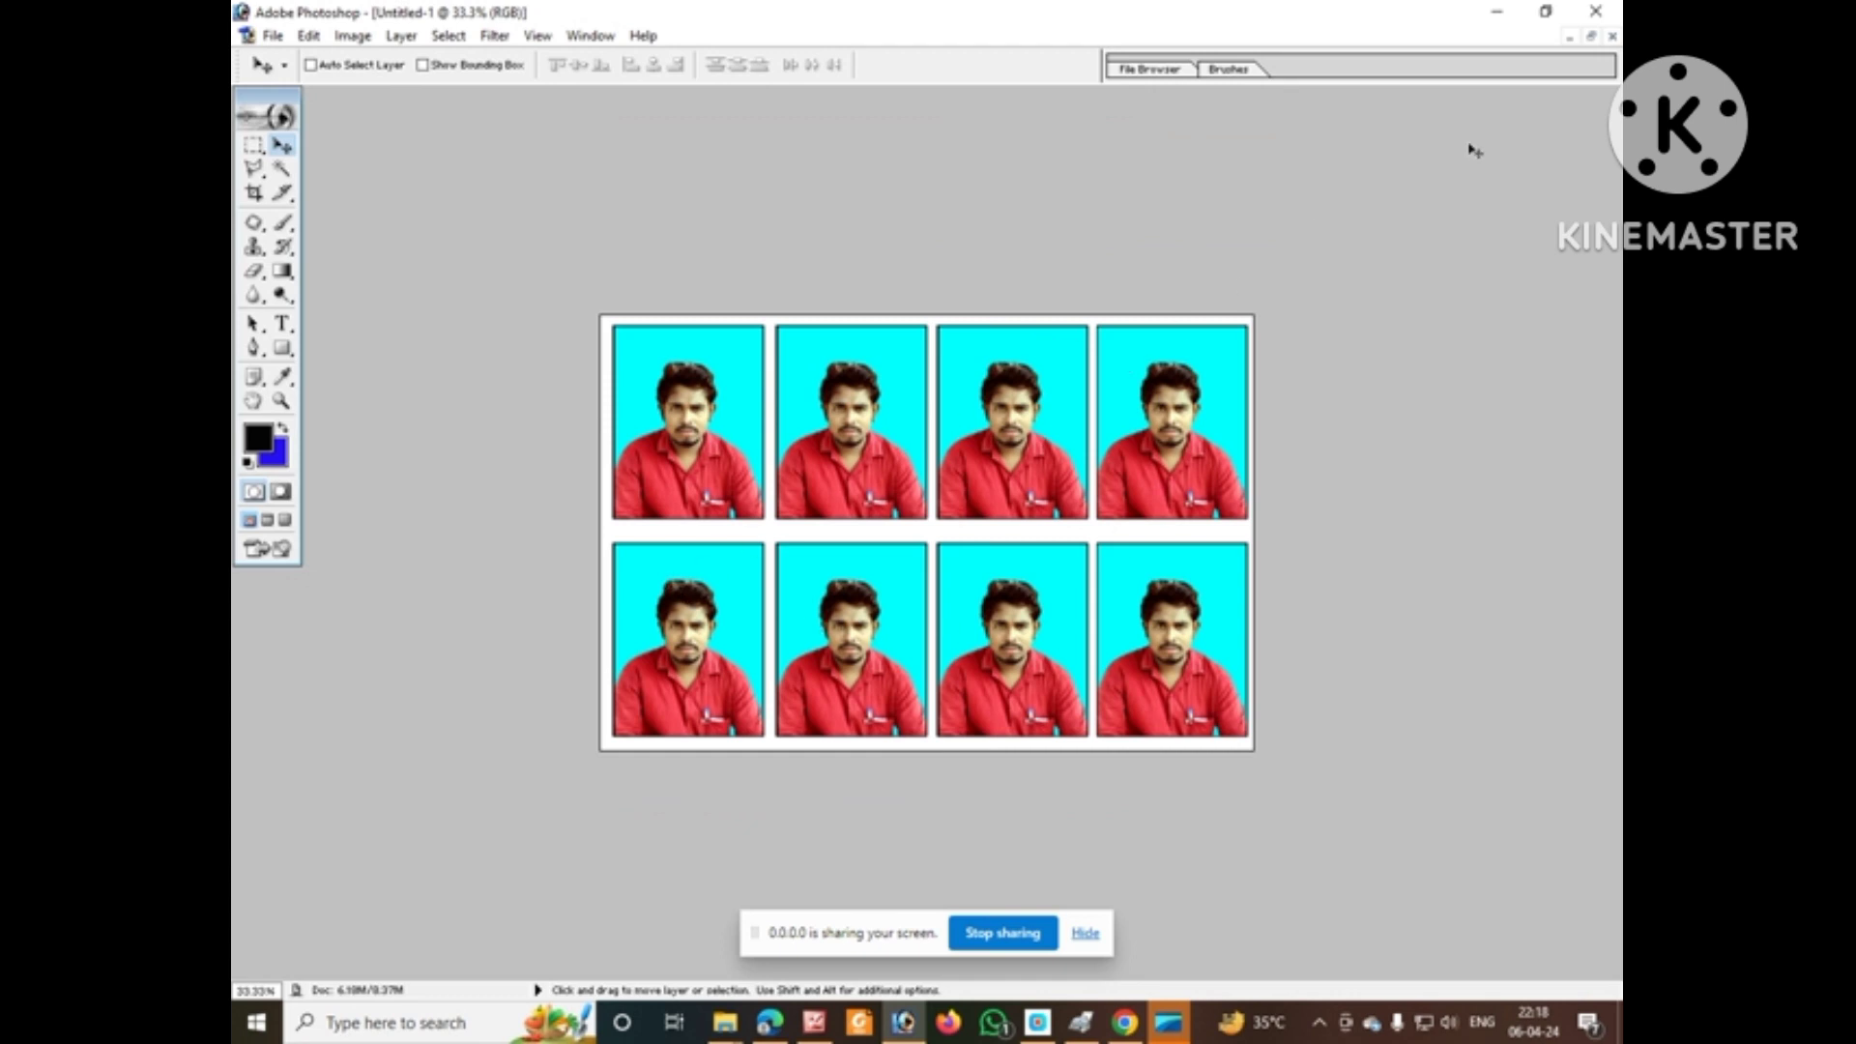
left_click(1592, 38)
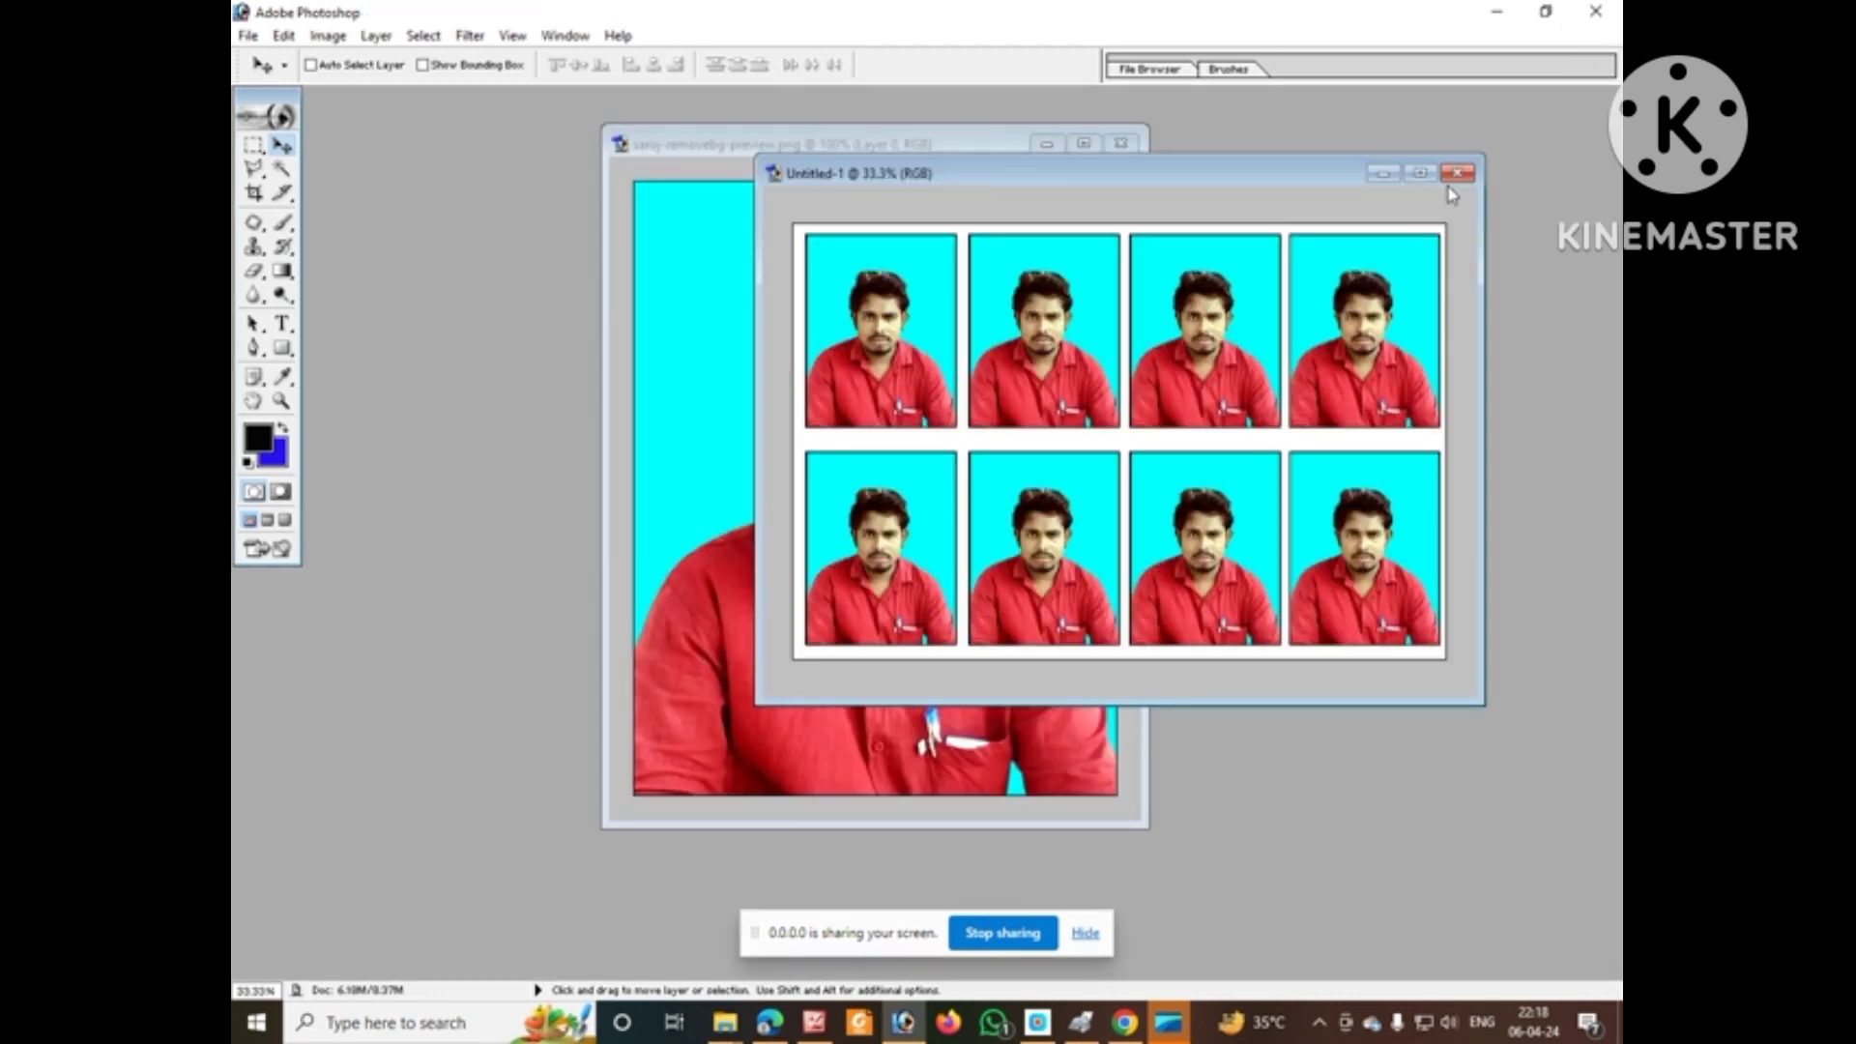
left_click(1382, 174)
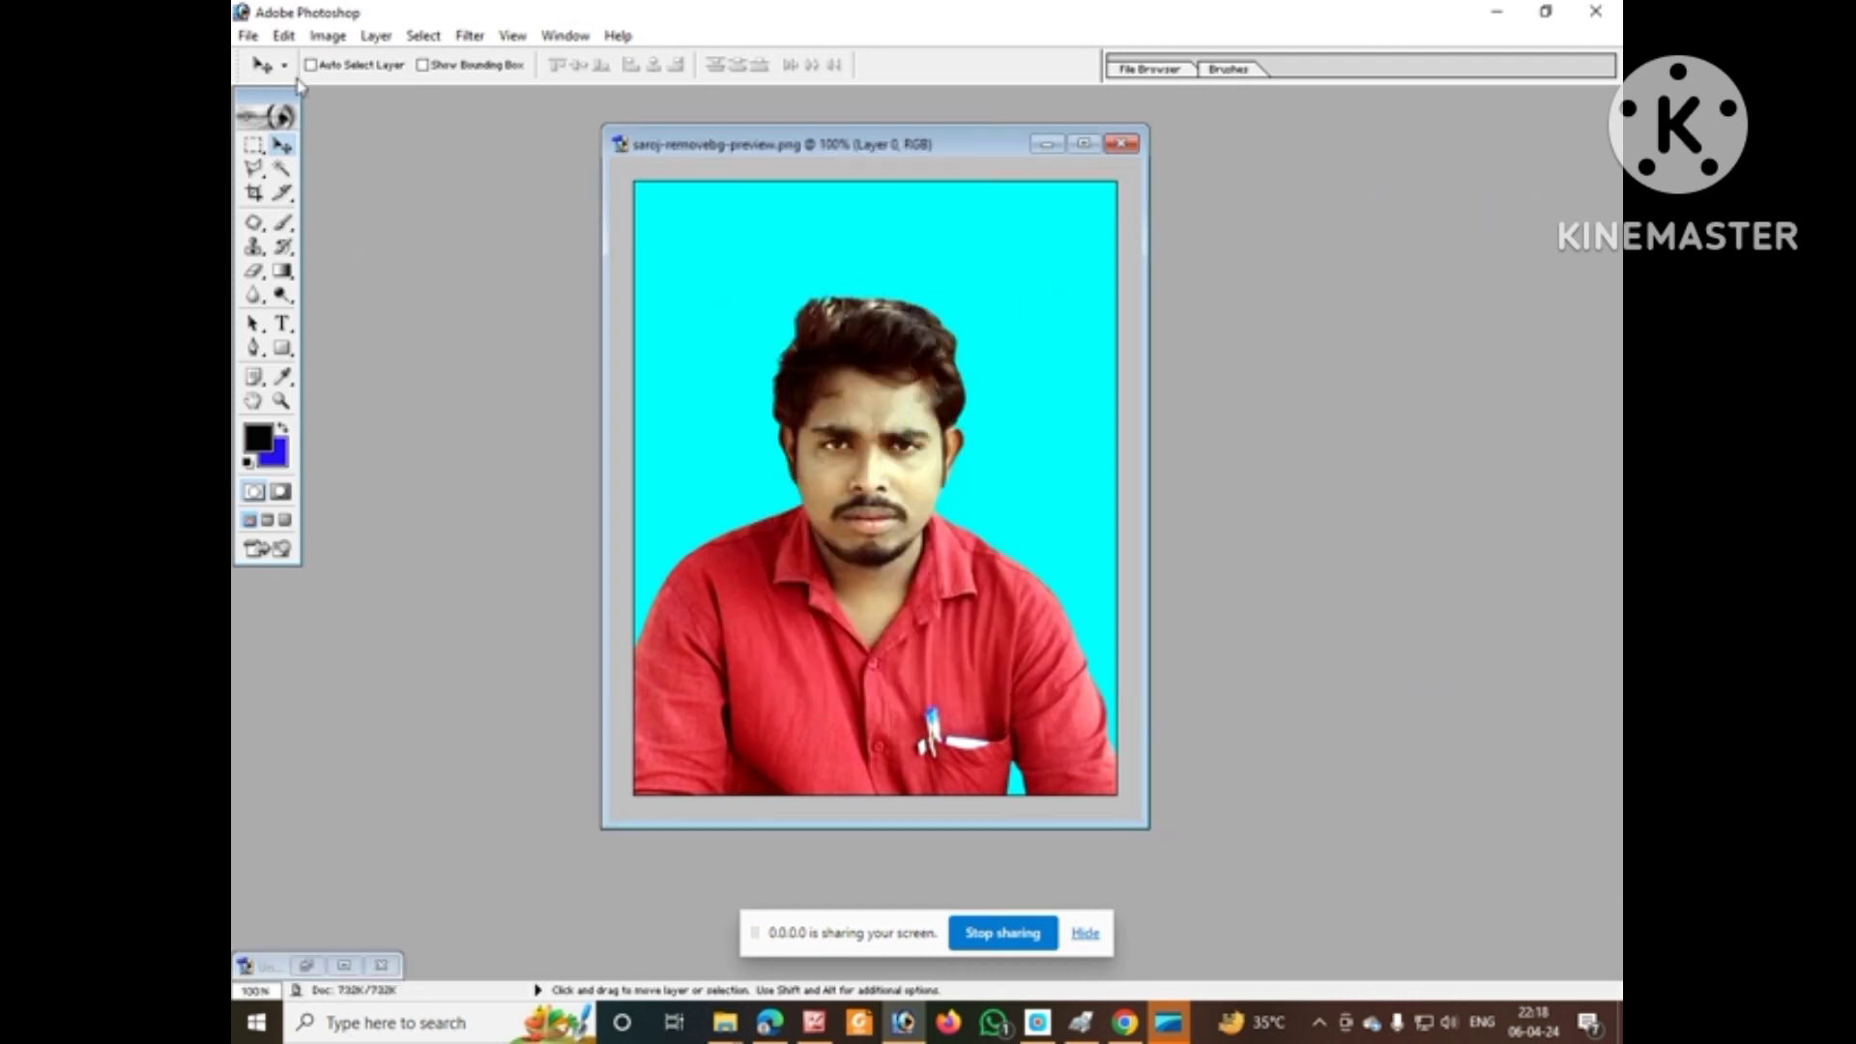
Create a new A4 document, 210 × 297 mm at 300 pixels/inch, in RGB Color with white contents
left_click(247, 37)
left_click(282, 62)
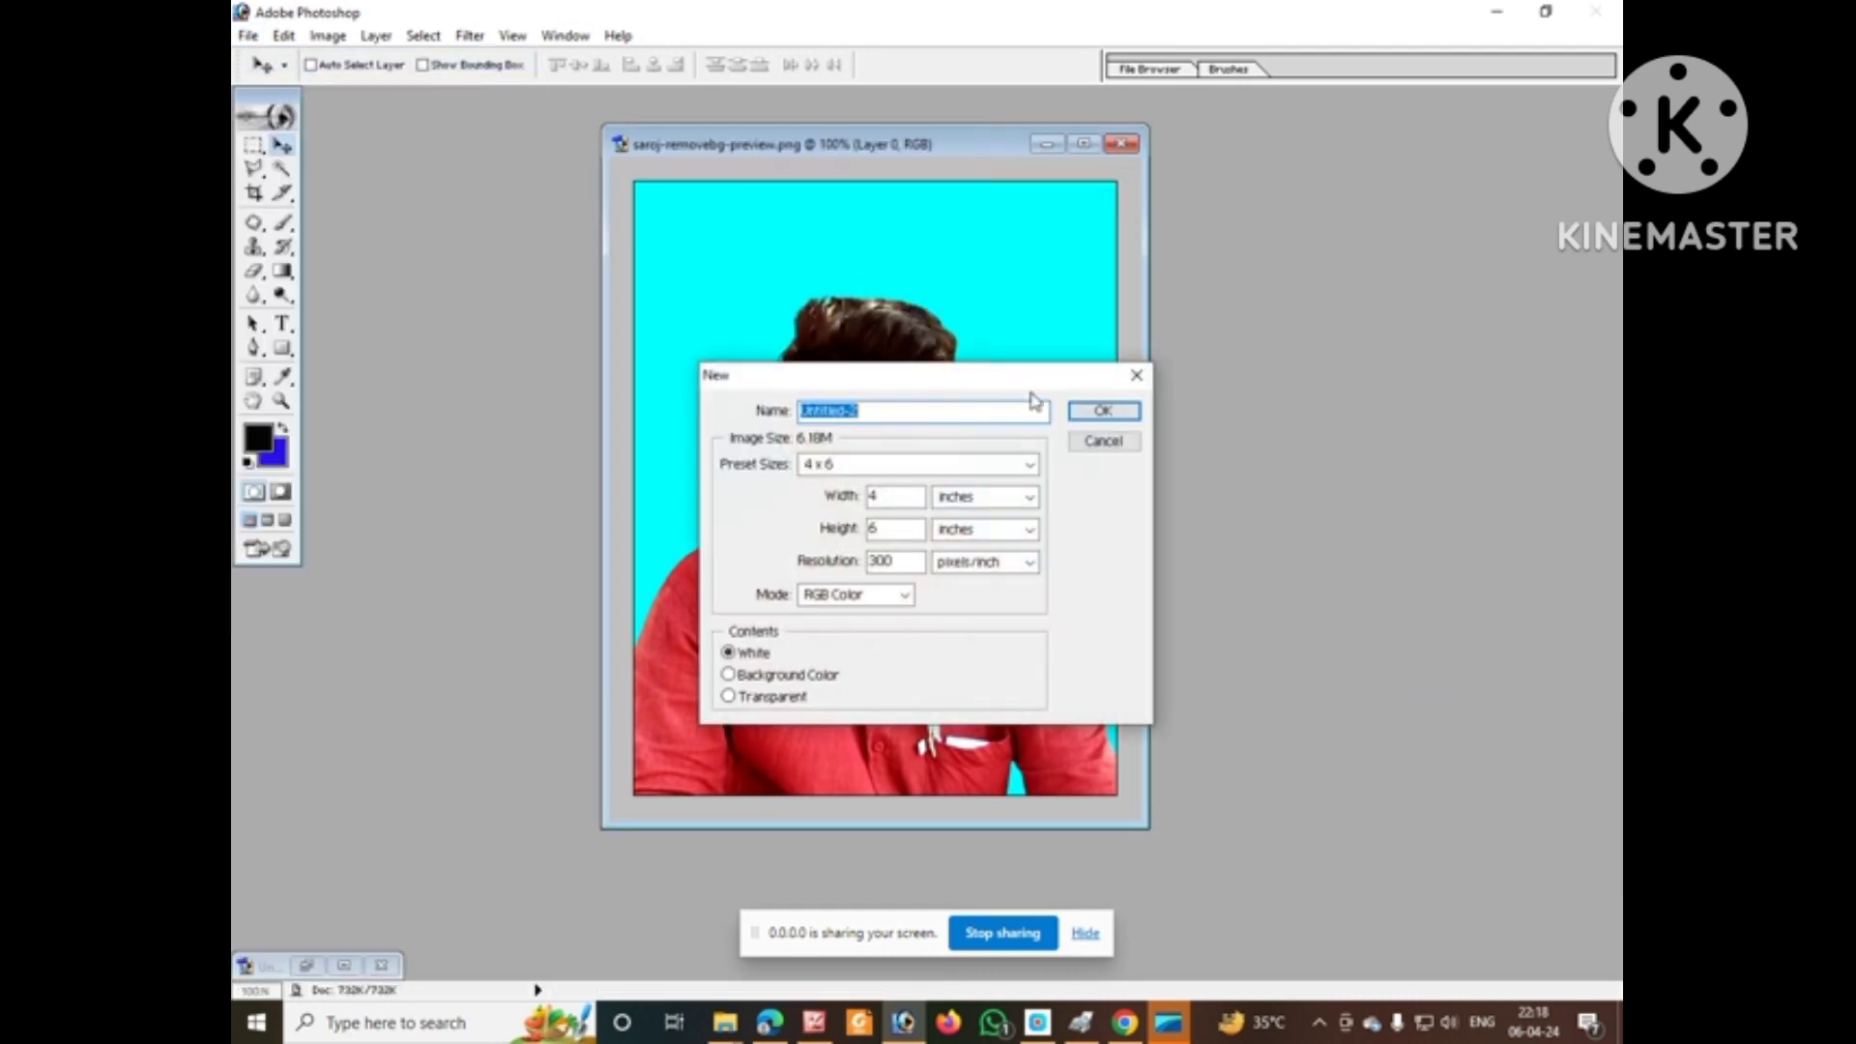
left_click(980, 465)
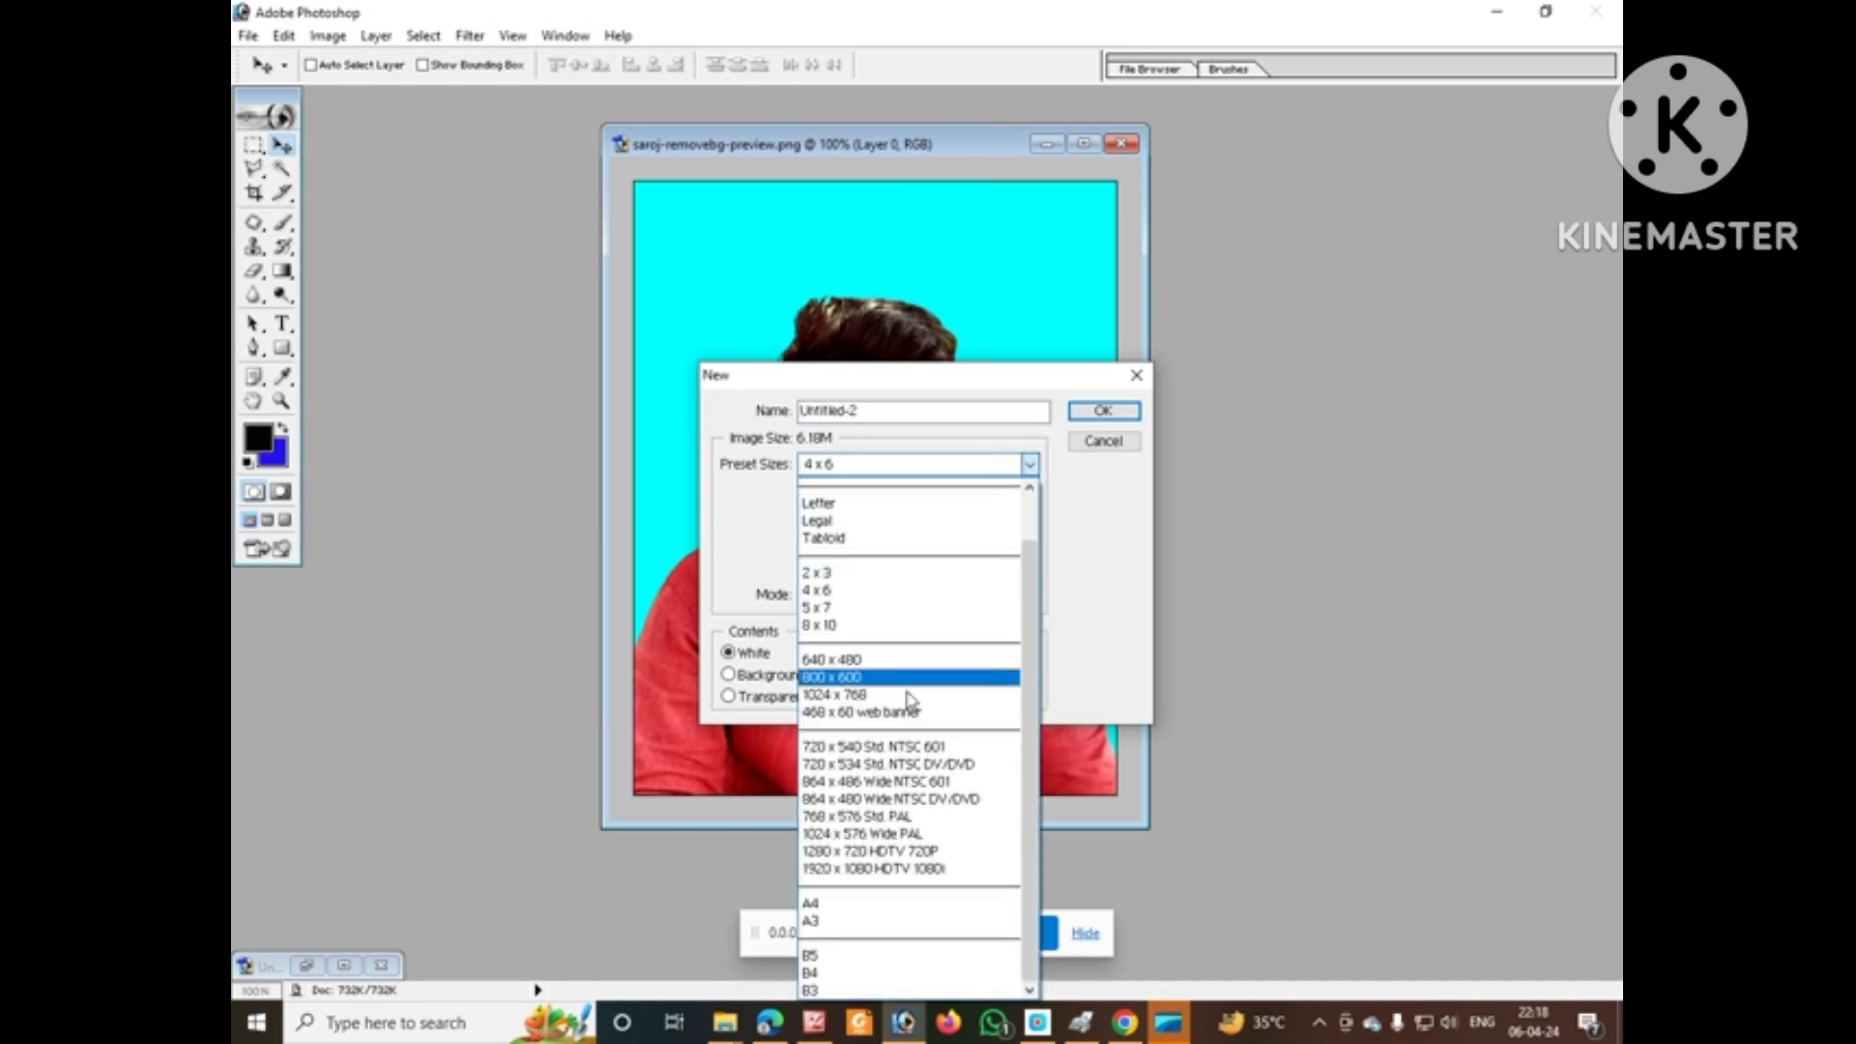
left_click(874, 902)
key("Return")
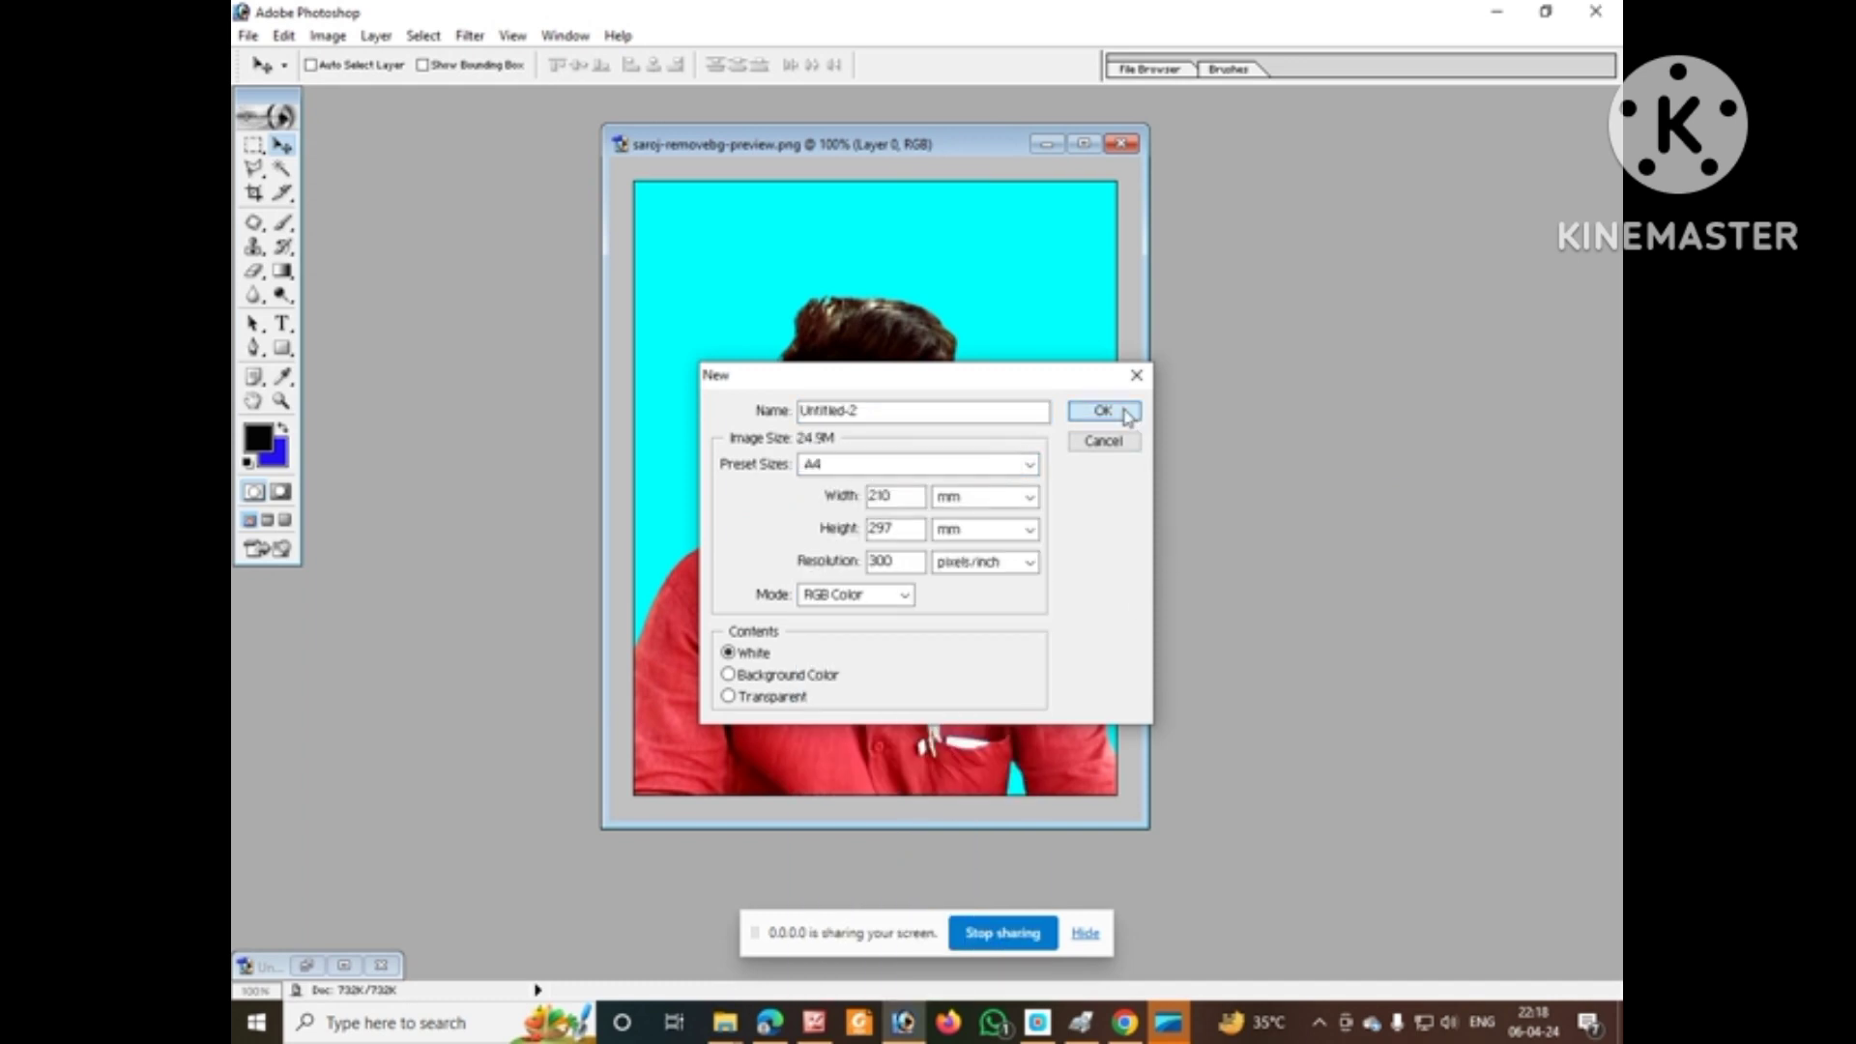
Arrange the blank A4 page beside the large portrait and copy the portrait into the page's upper-left corner
left_click_drag(573, 125, 1380, 253)
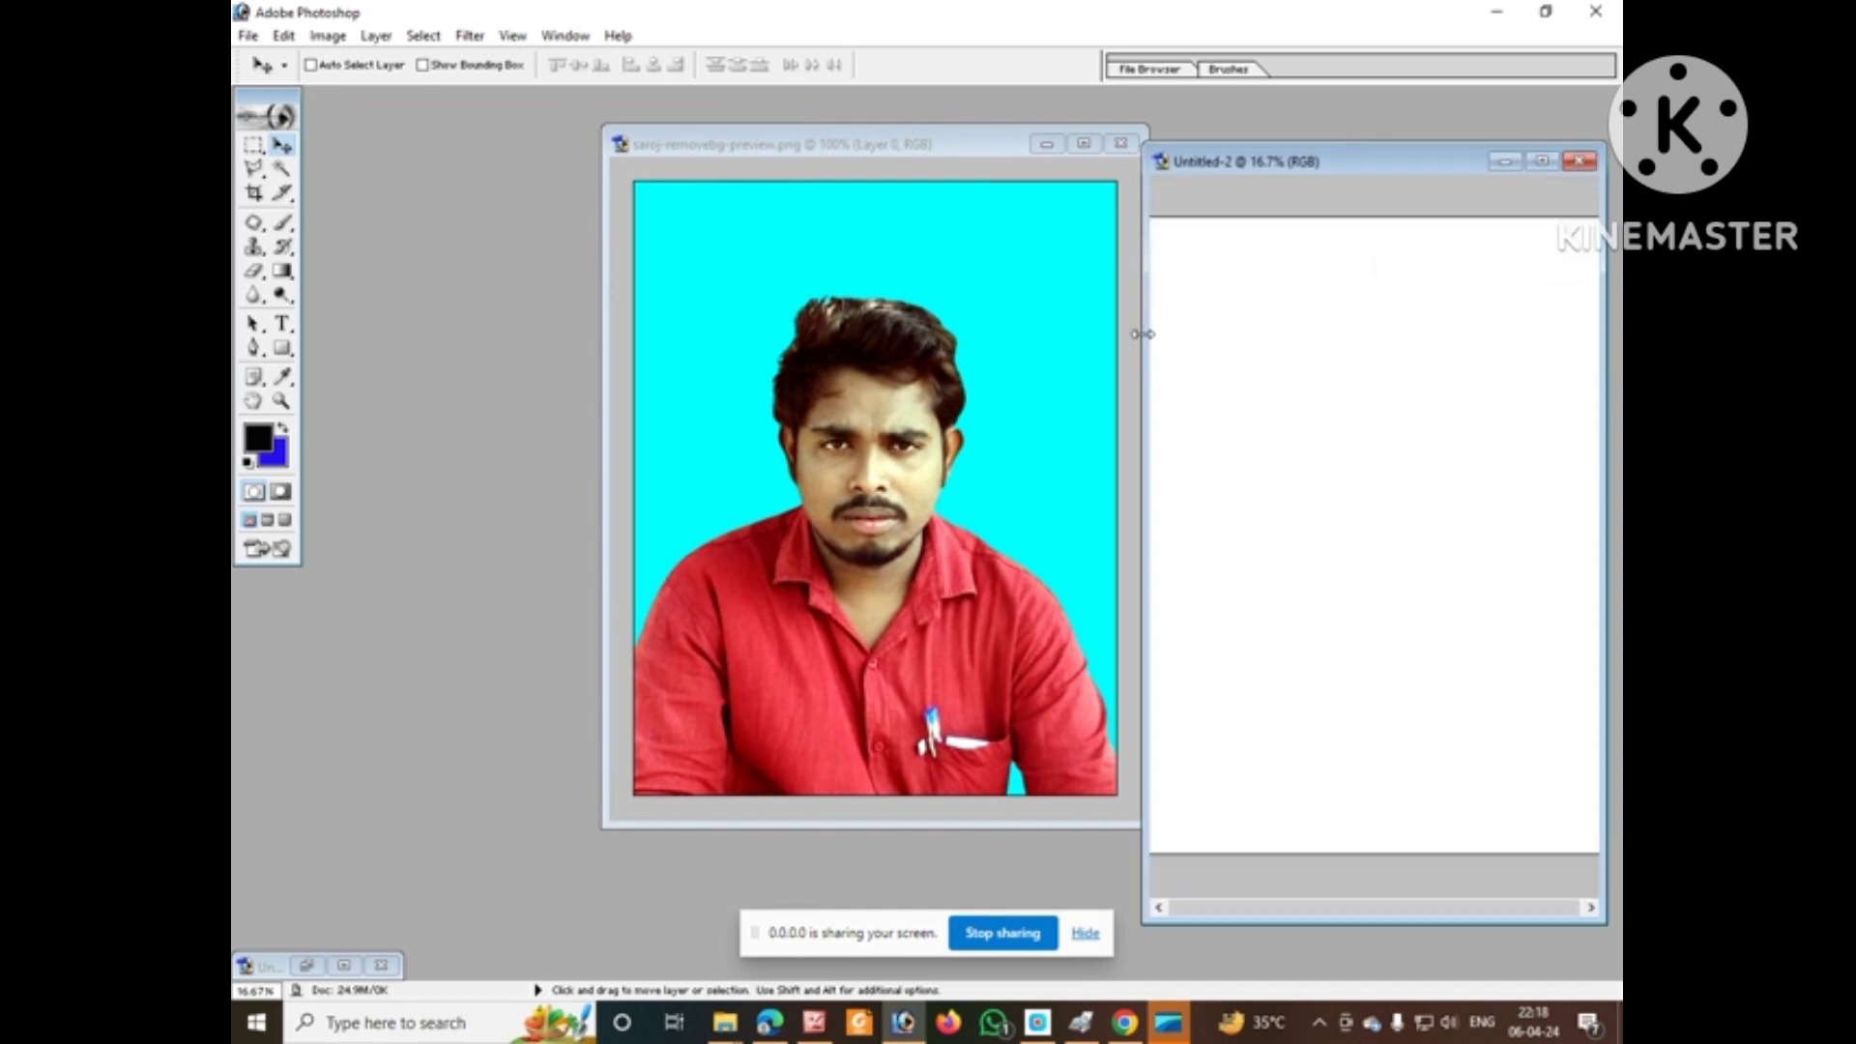
left_click_drag(1143, 344, 1036, 366)
left_click(788, 374)
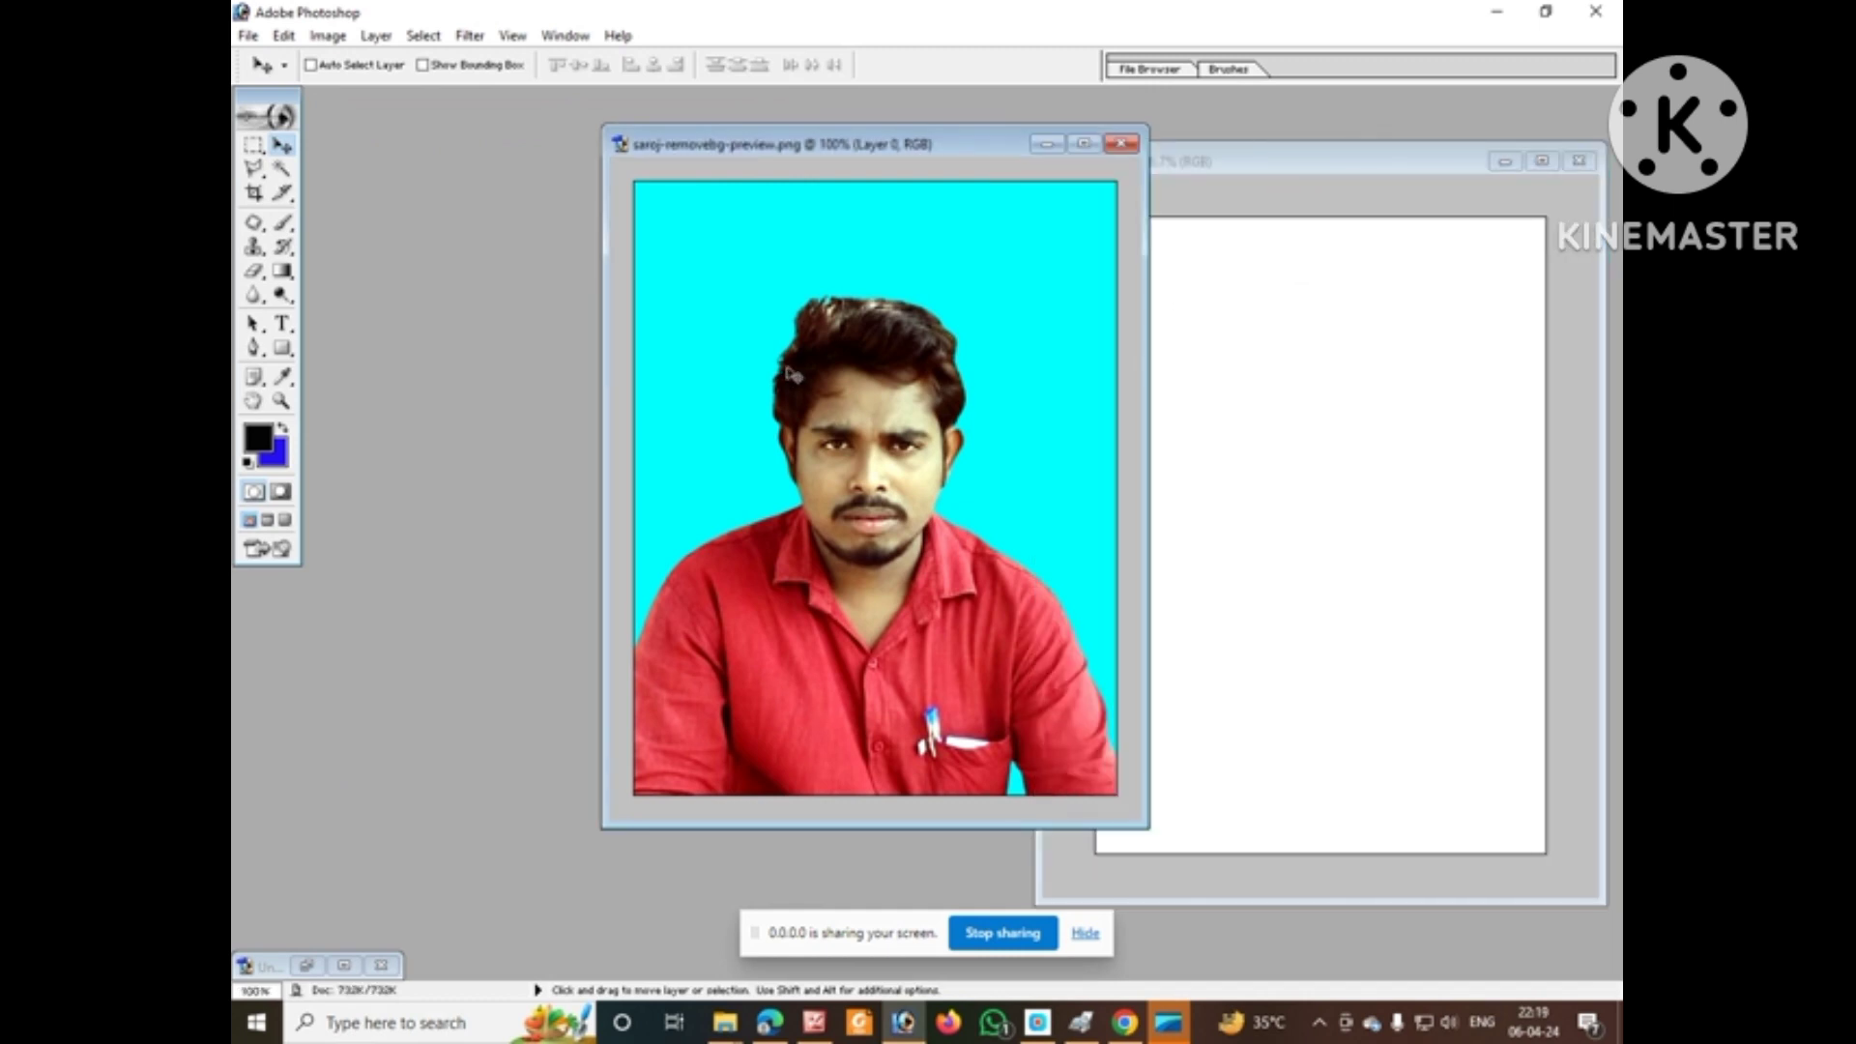
left_click_drag(788, 374, 1149, 278)
left_click(283, 36)
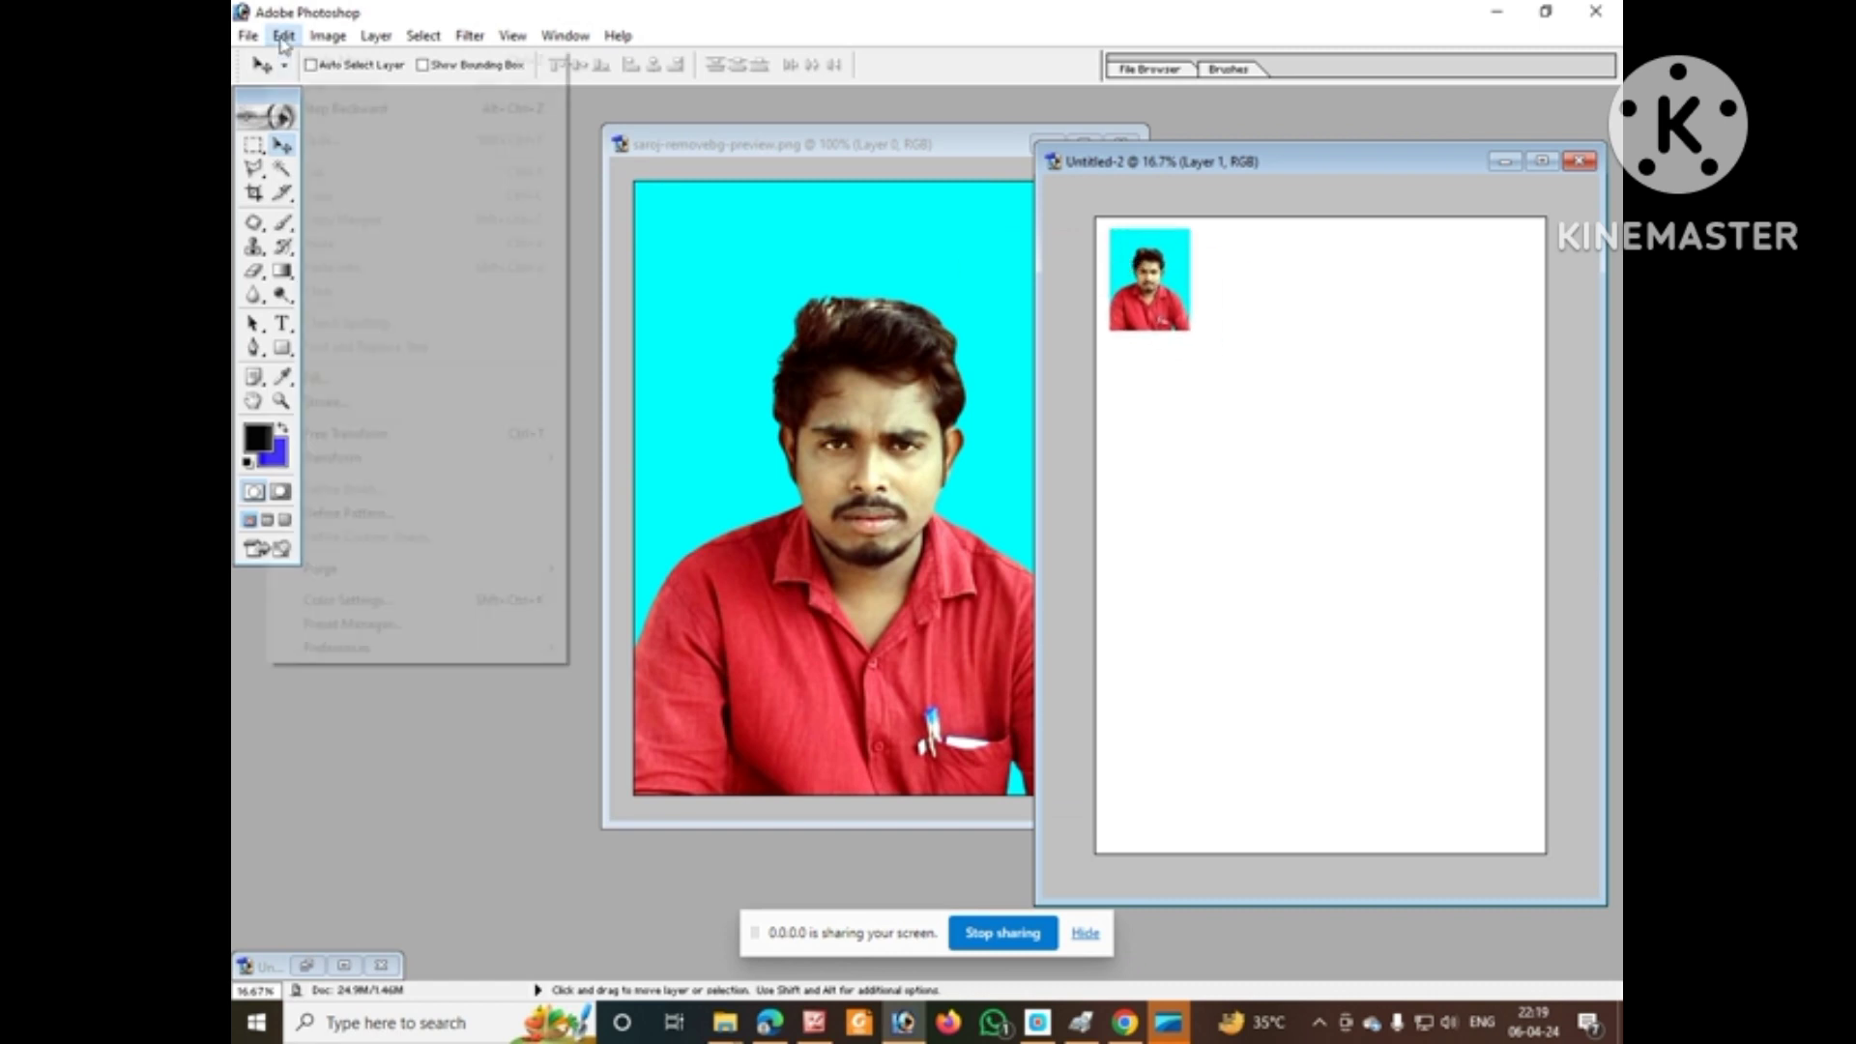
left_click(426, 402)
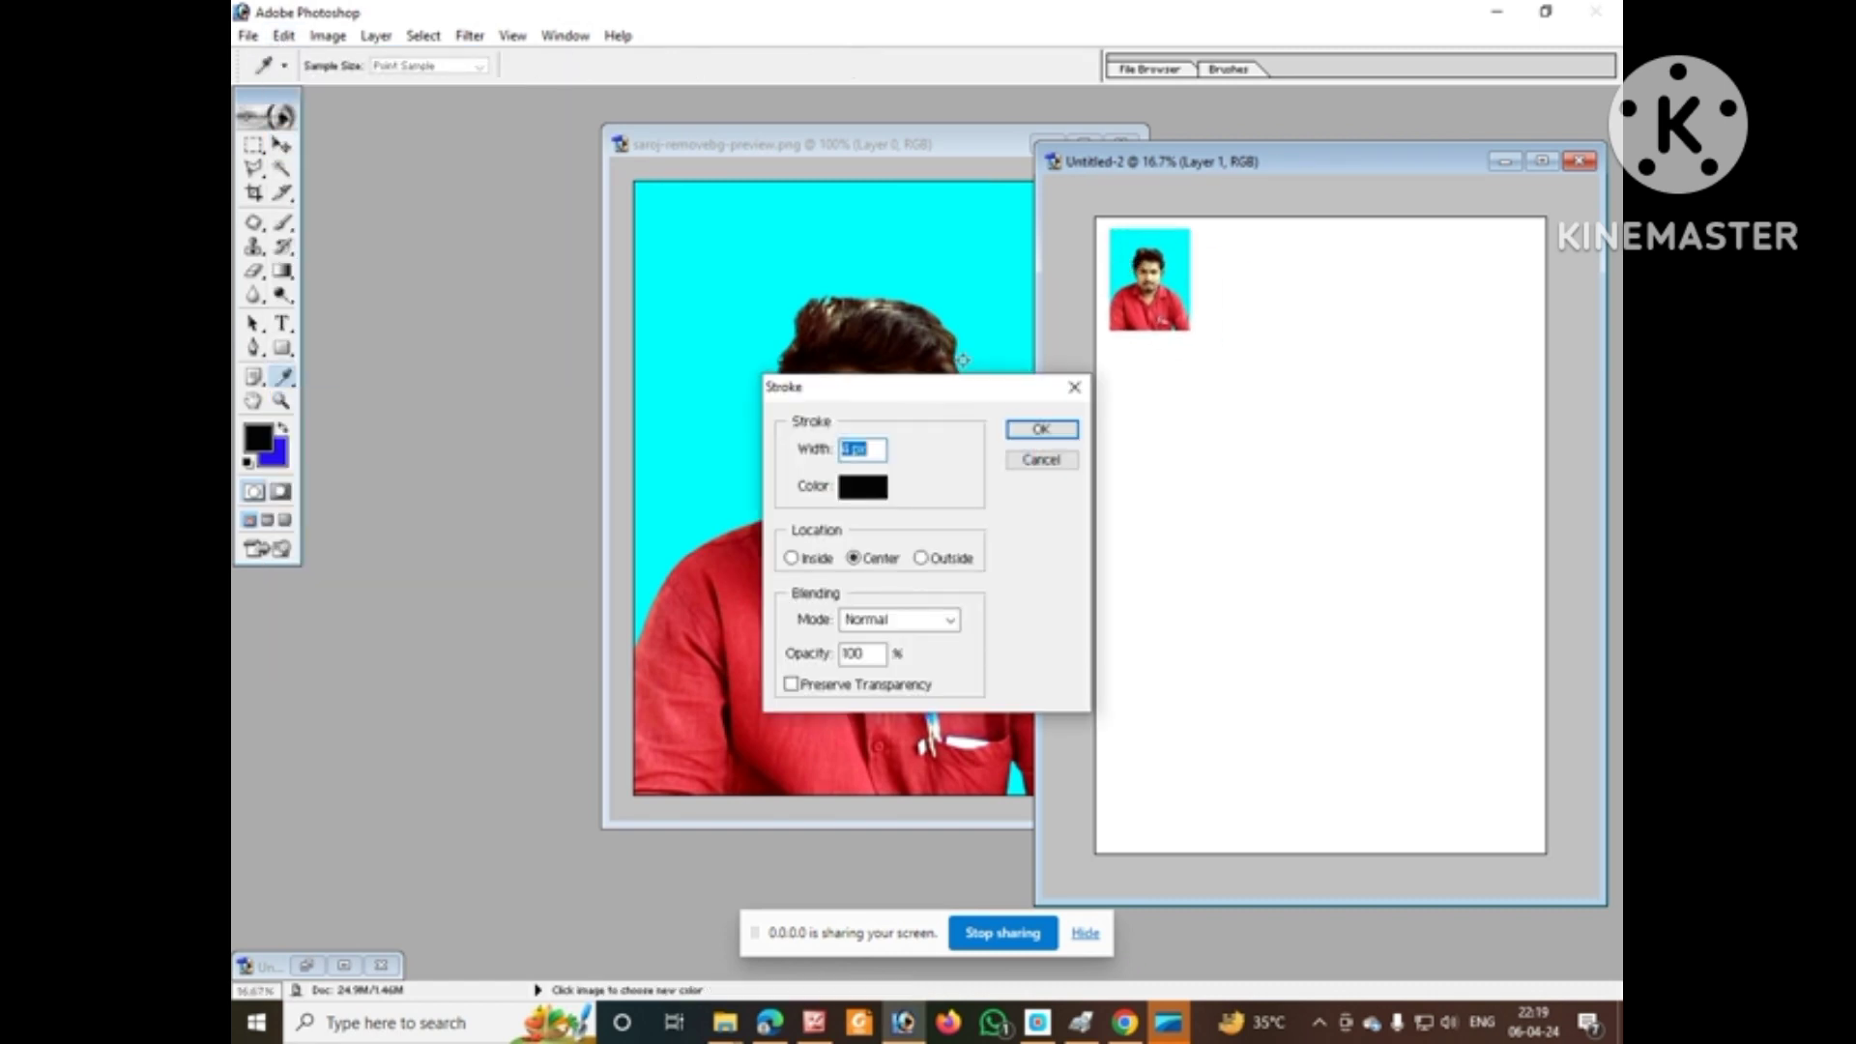
left_click(1073, 388)
Resize the portrait on the A4 page to 3.5 cm wide and 4.5 cm high with Free Transform
left_click(284, 37)
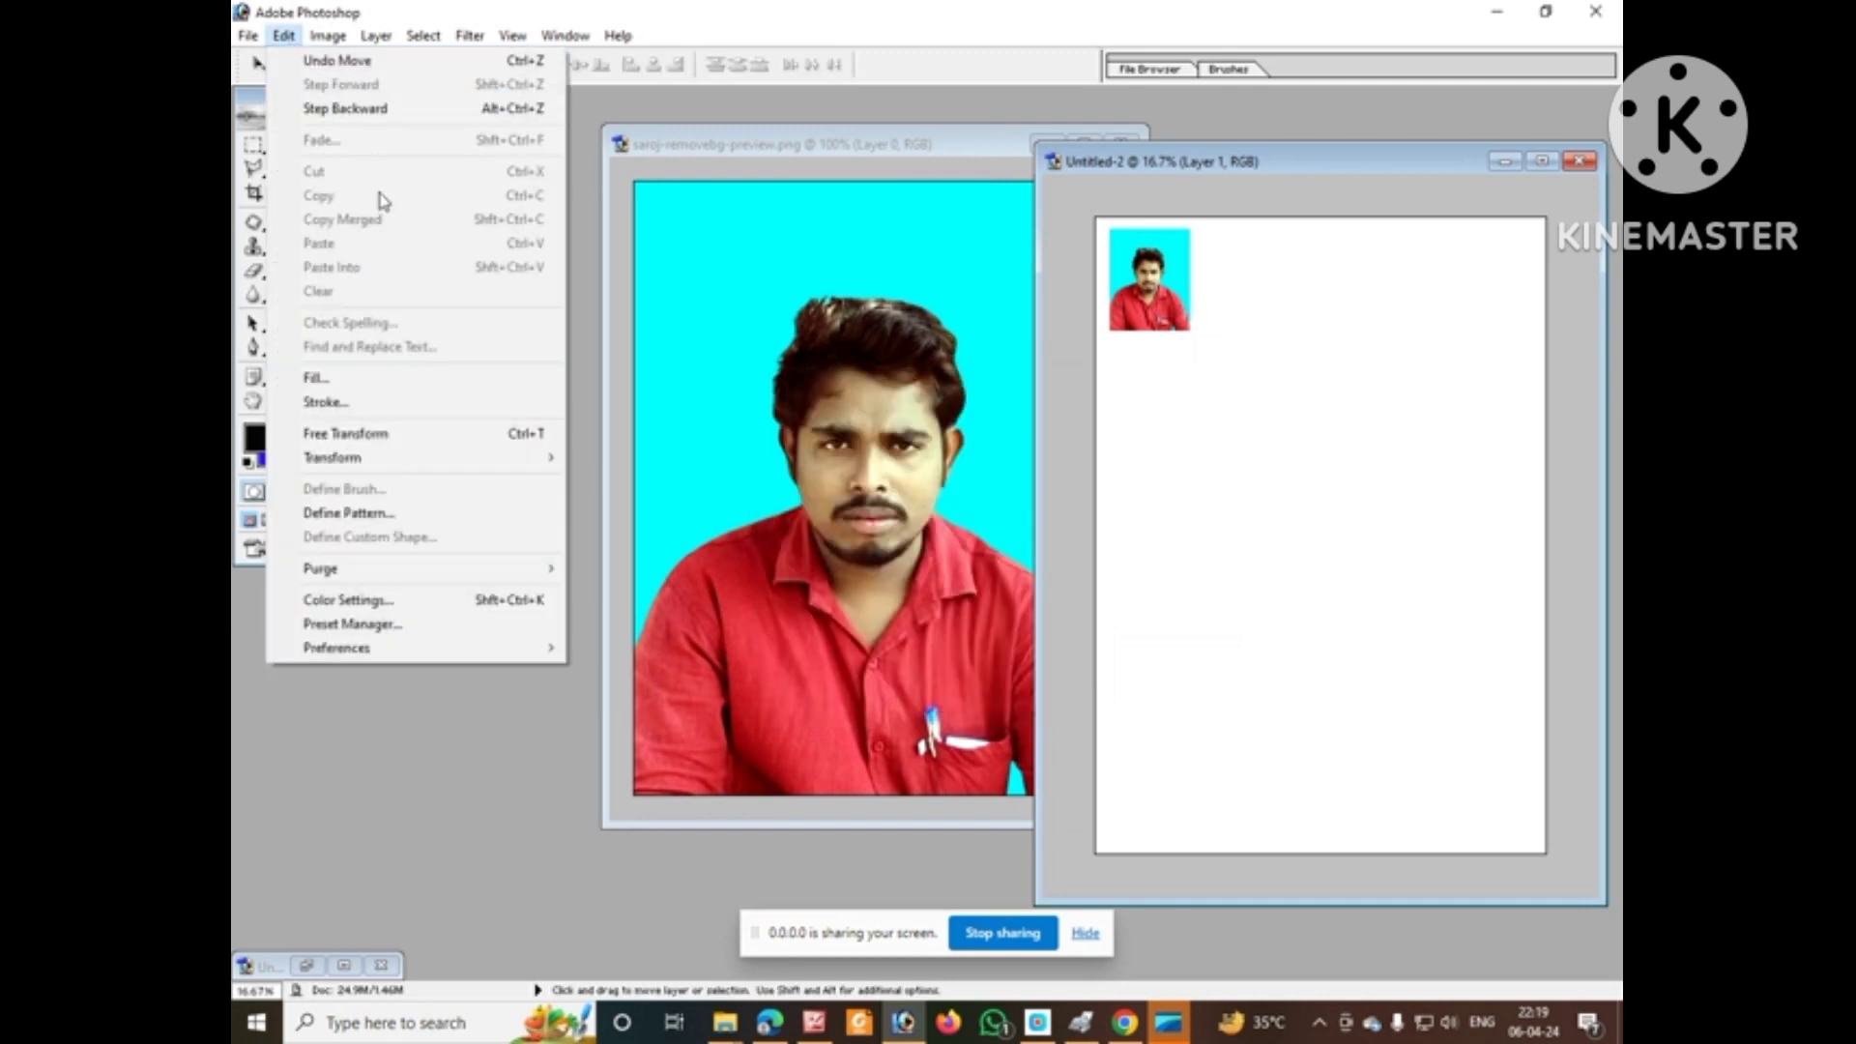
left_click(454, 433)
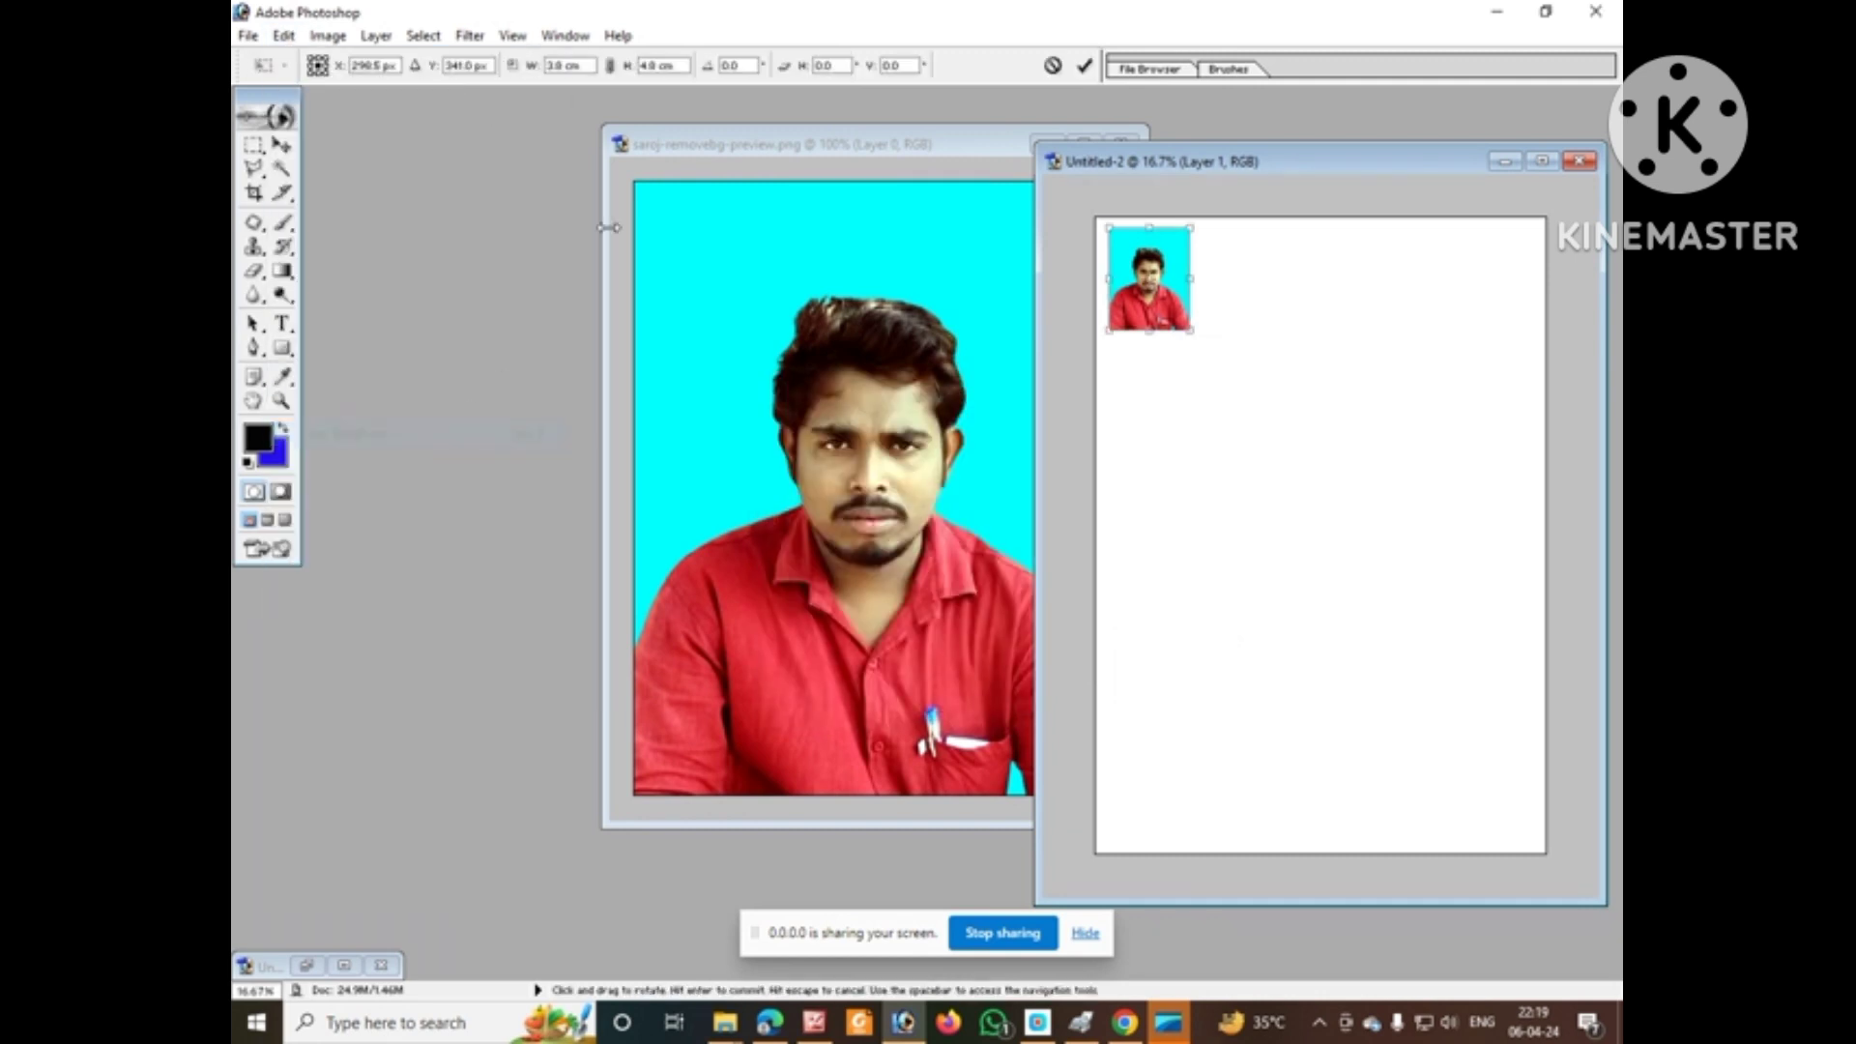
left_click(564, 66)
type(".5")
key("Return")
left_click(657, 66)
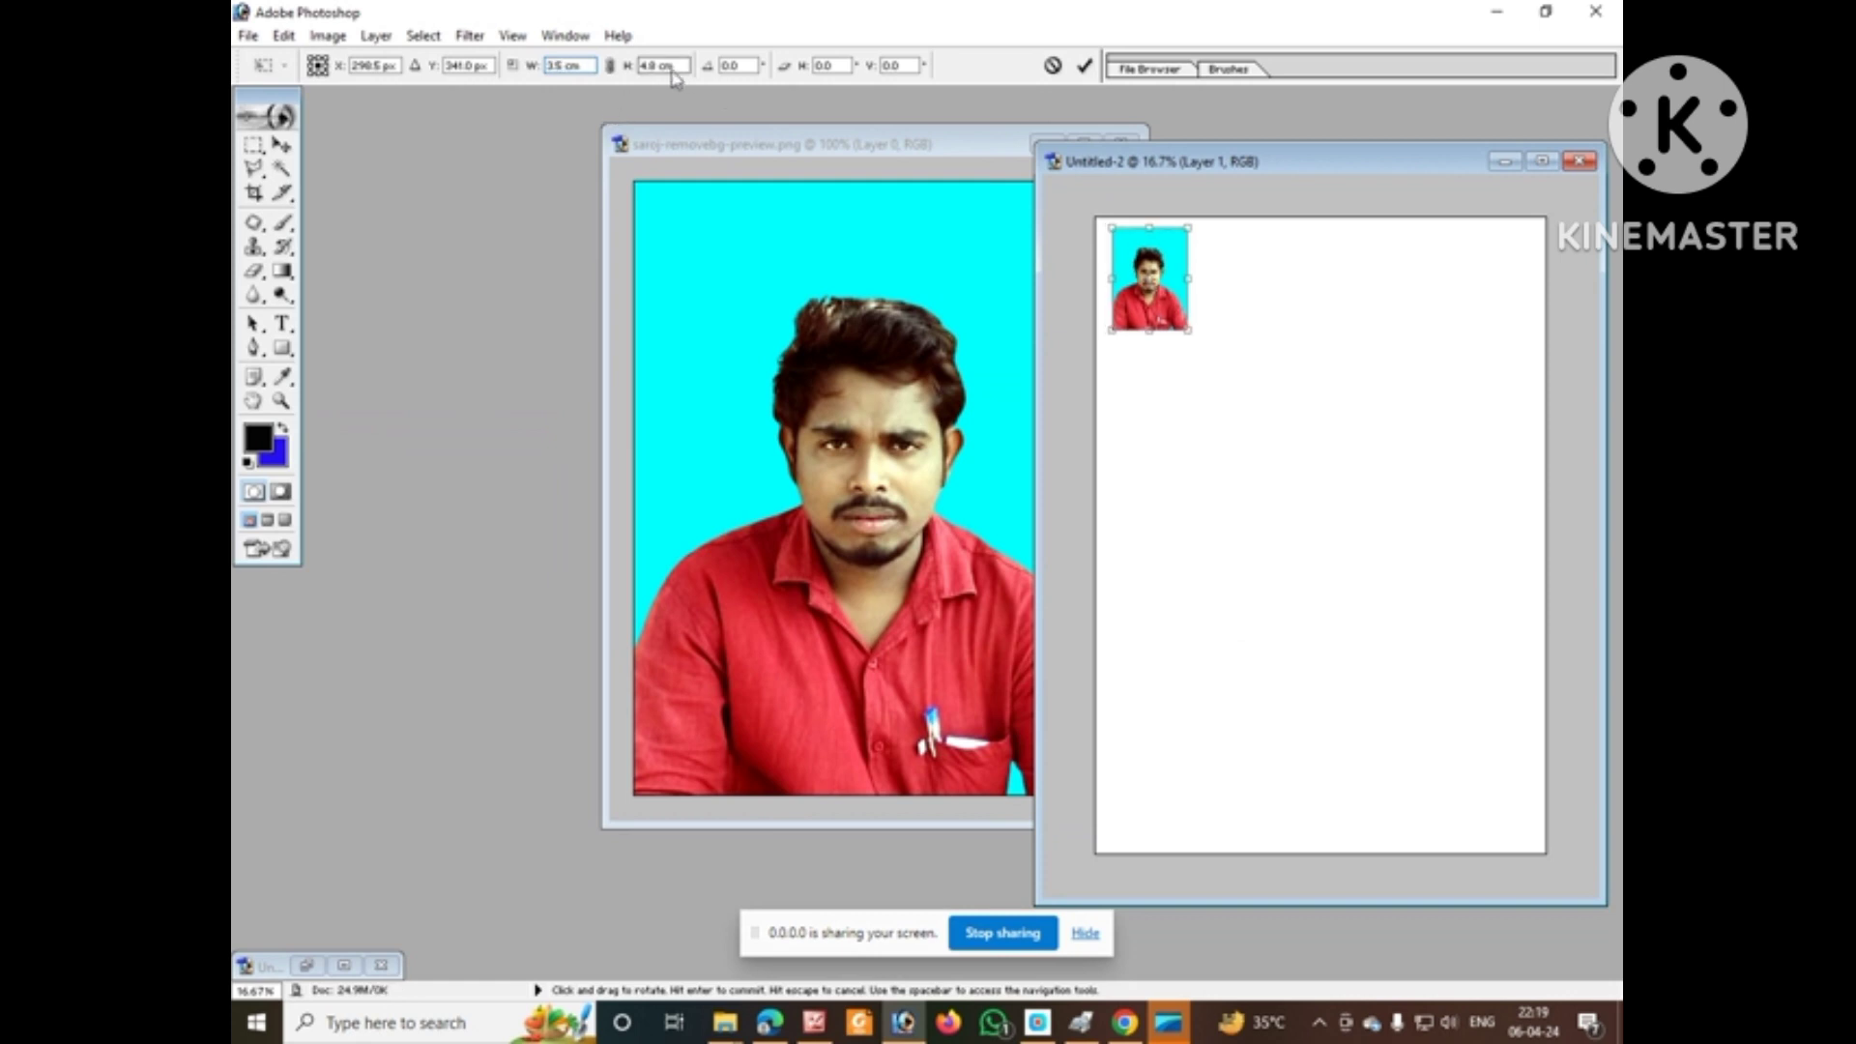
type("4.5")
key("Return")
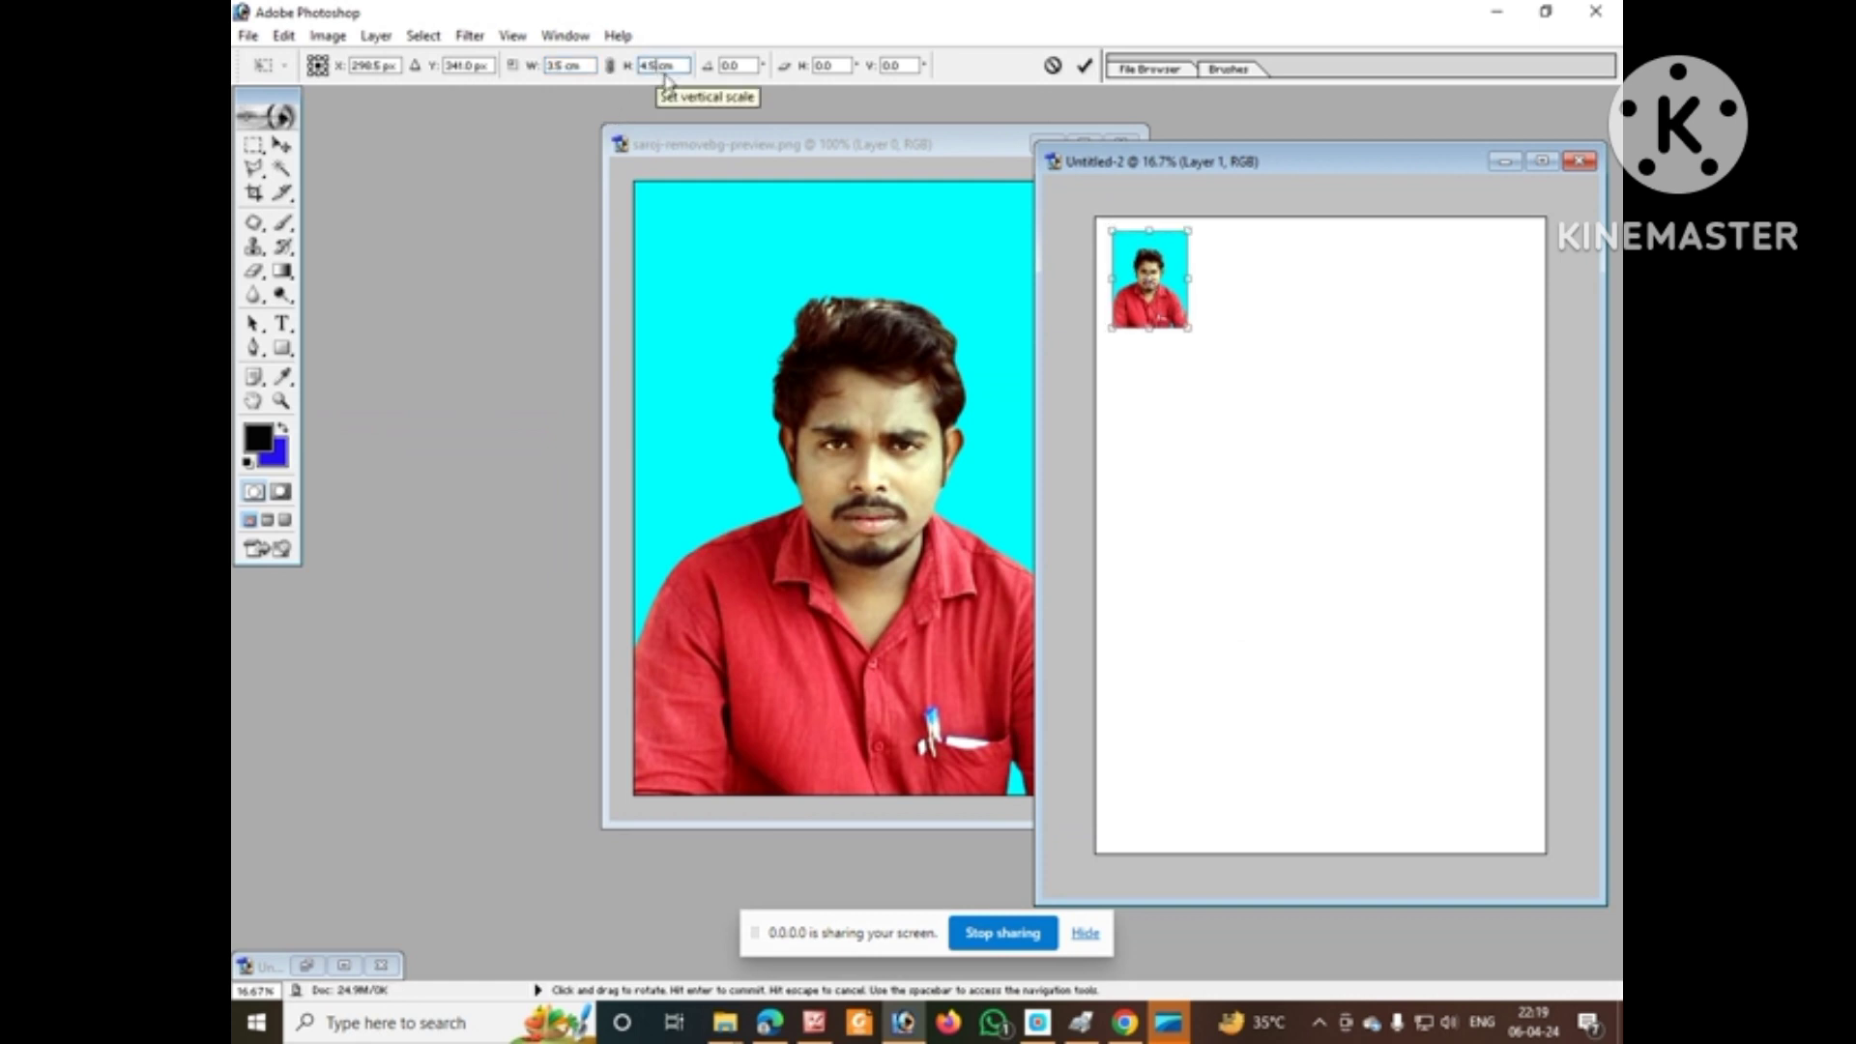
left_click(1085, 66)
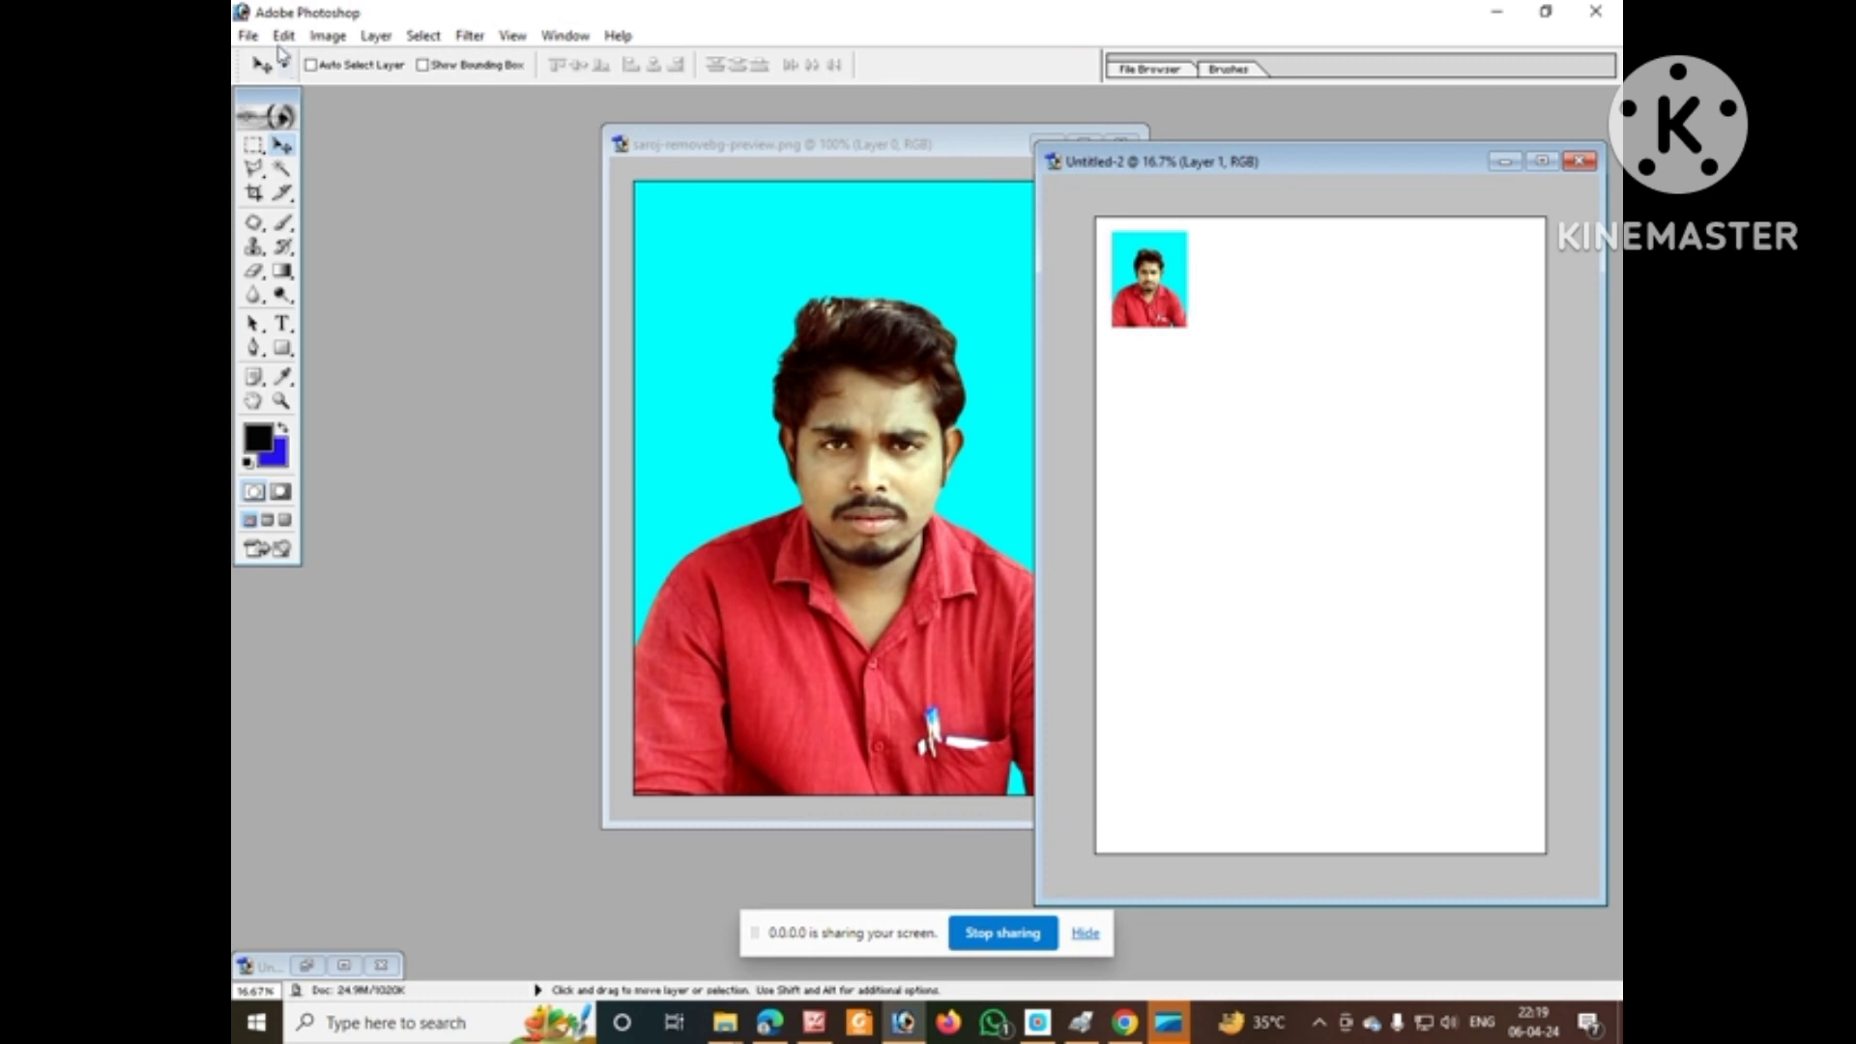
Outline the small portrait with a black, centred stroke in Normal mode at 100% opacity
left_click(283, 35)
left_click(387, 404)
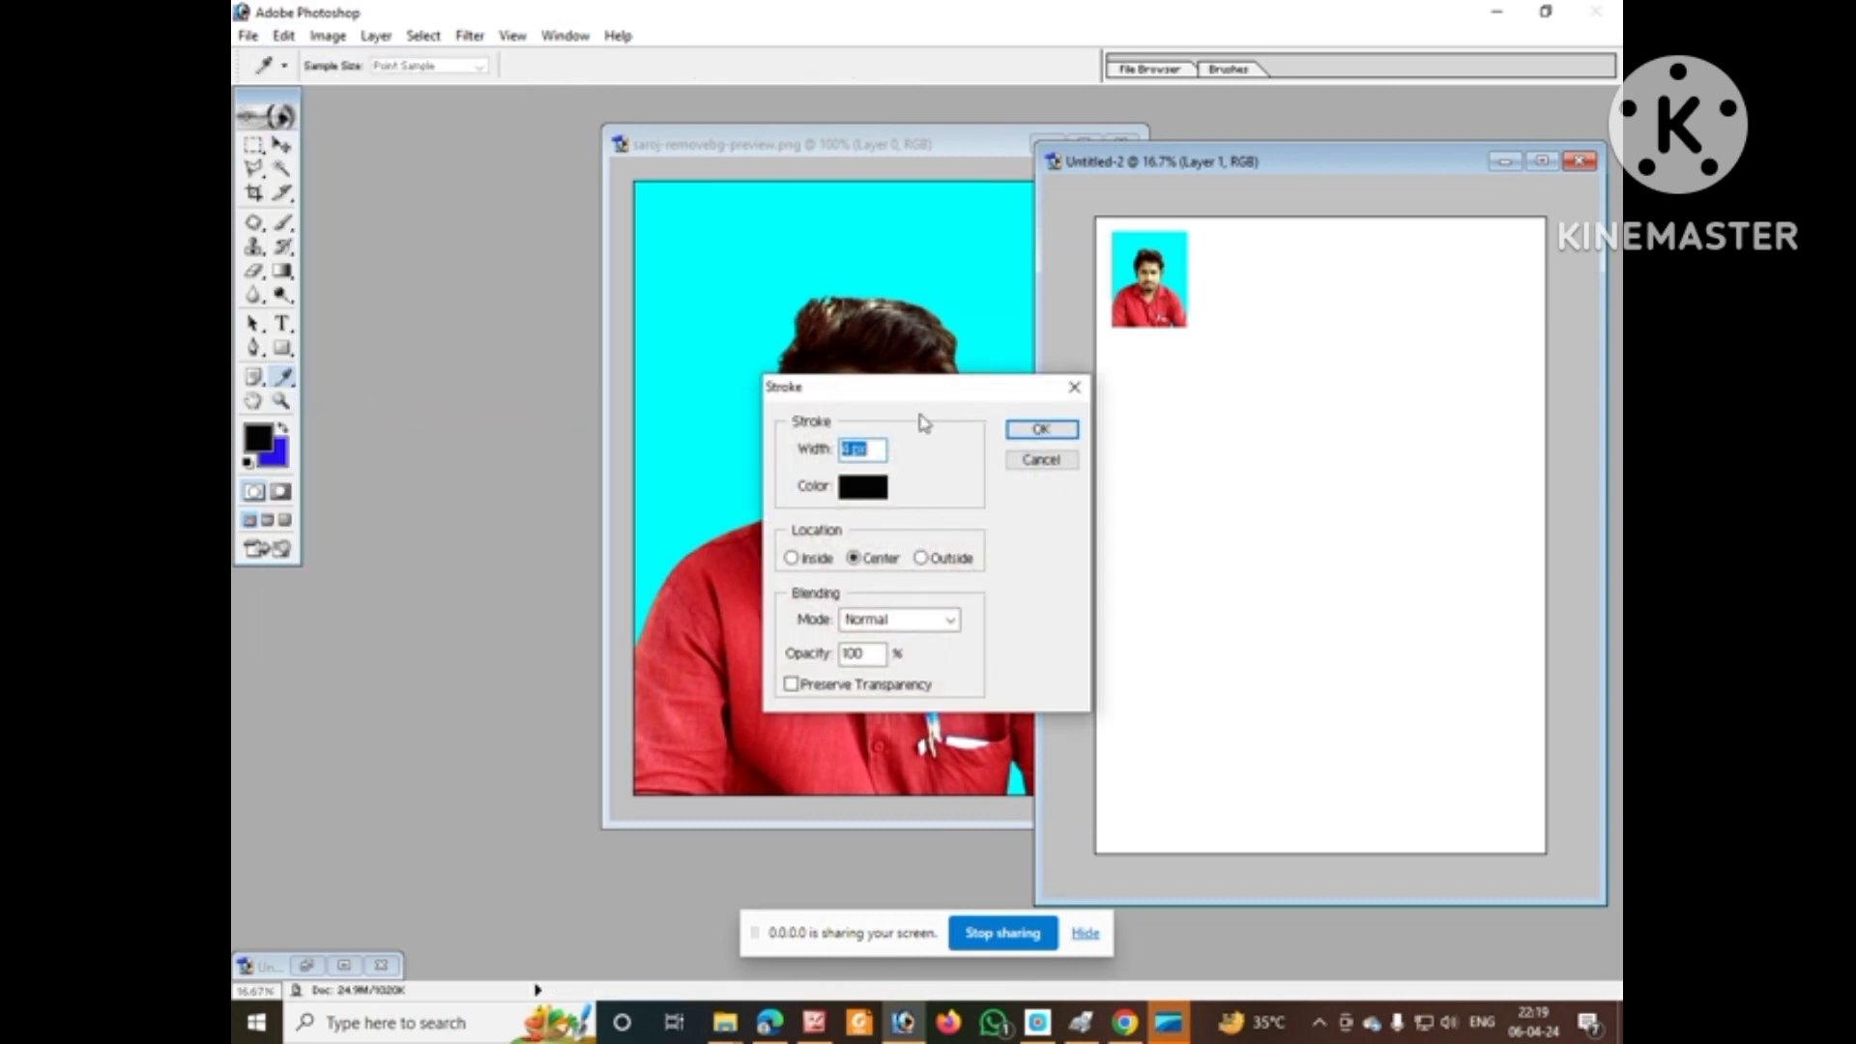
left_click(1044, 428)
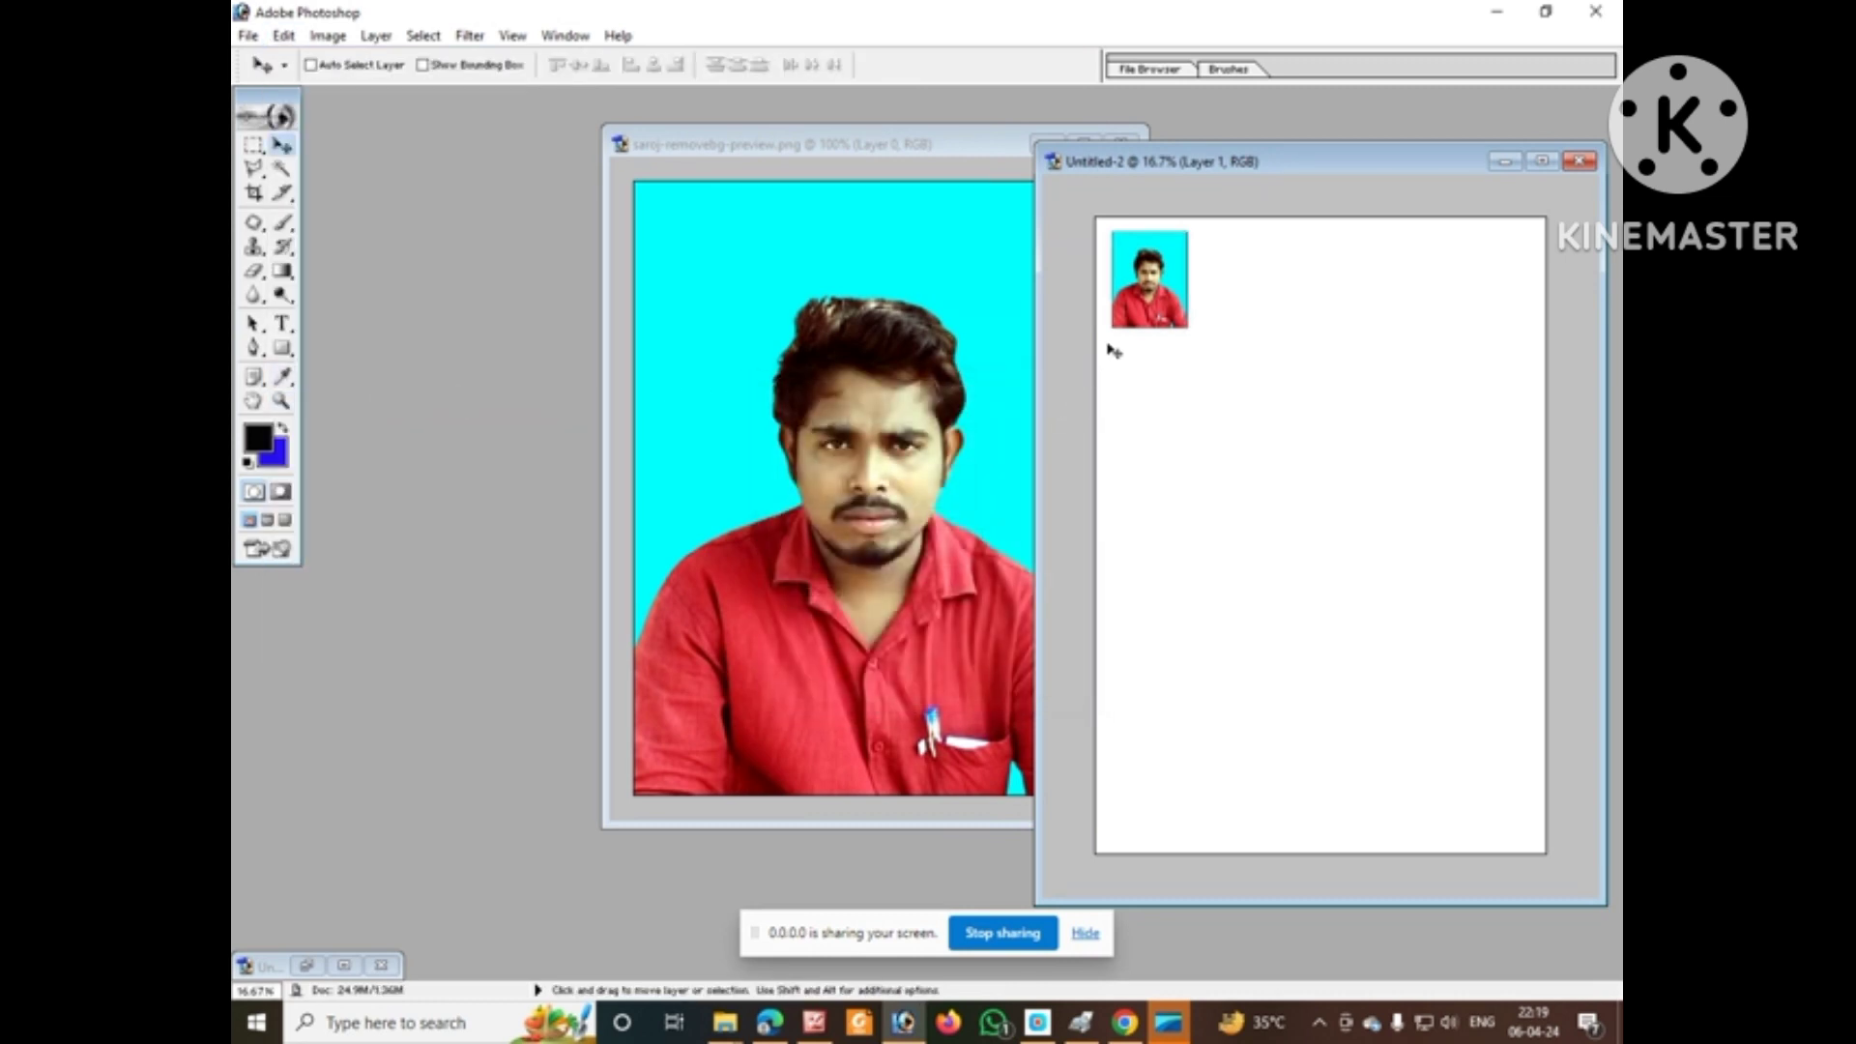
Nudge the outlined portrait up and left, closer to the A4 page's upper-left corner
key("shift+Up")
key("shift+Up")
key("shift+Up")
key("shift+Left")
key("shift+Left")
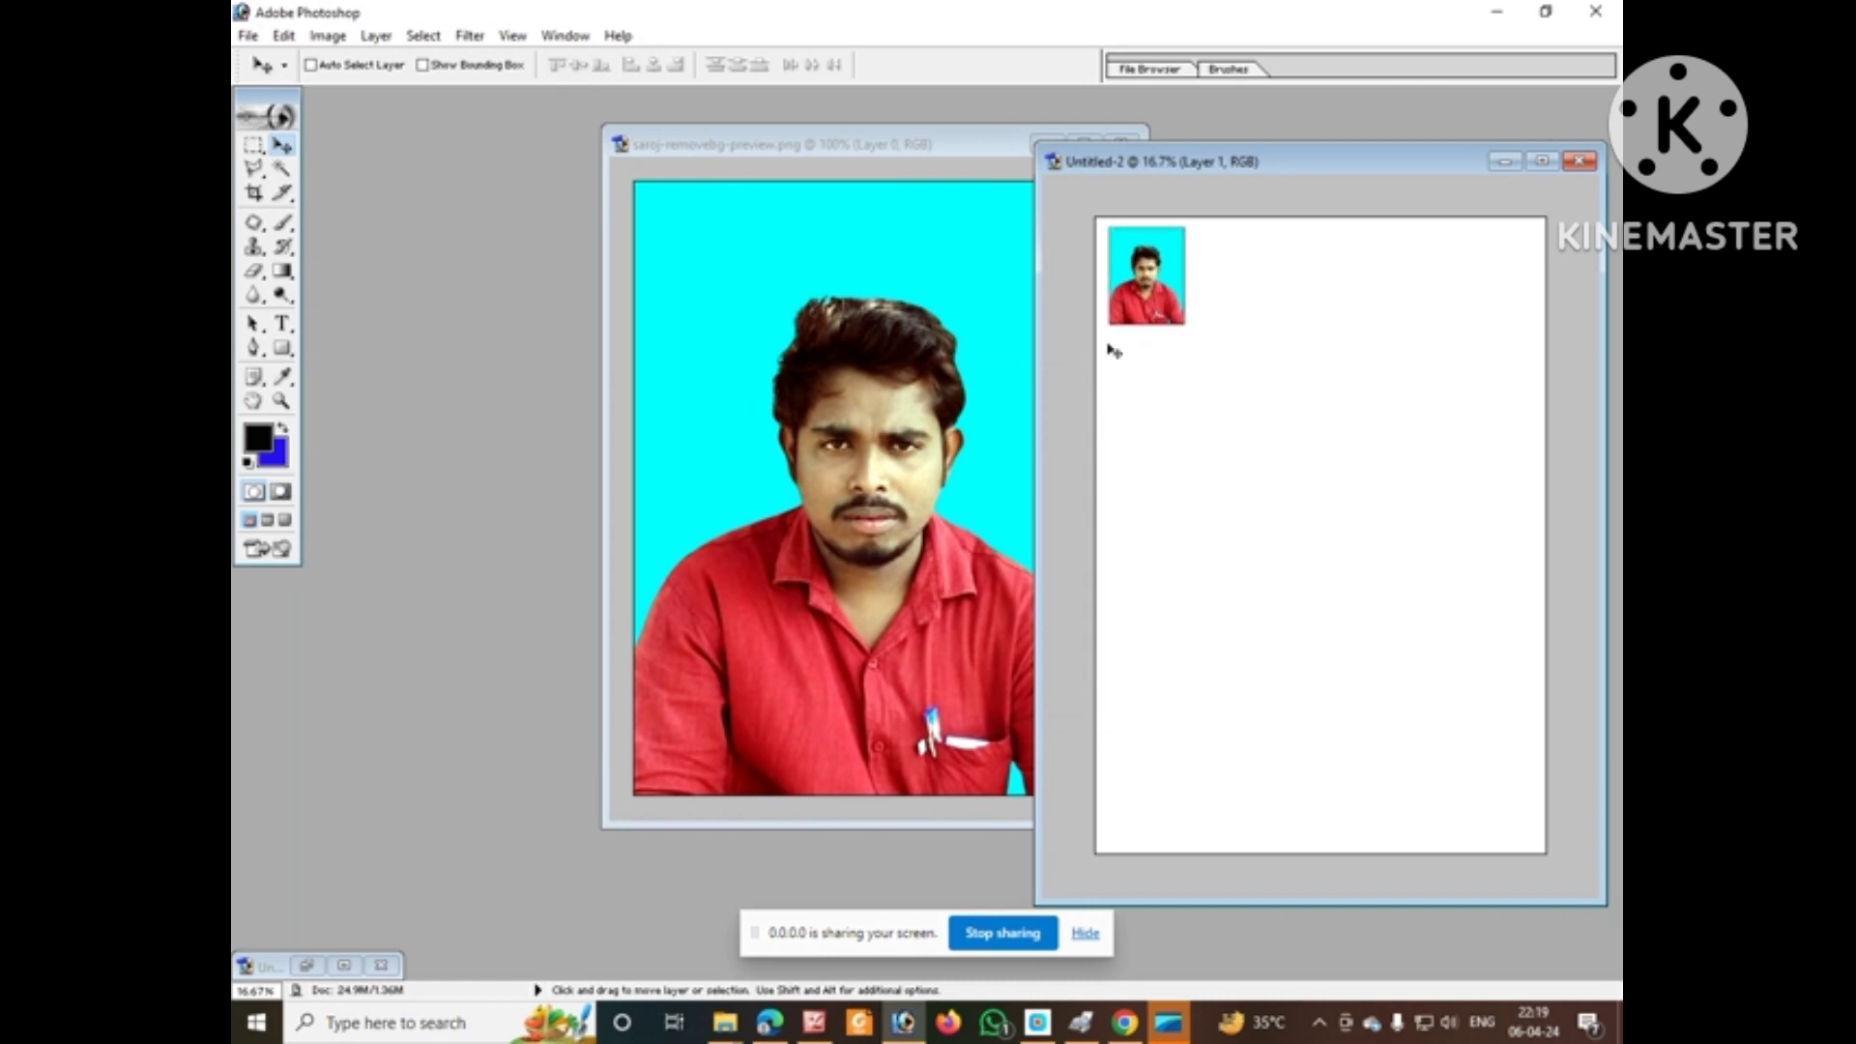
key("shift+Left")
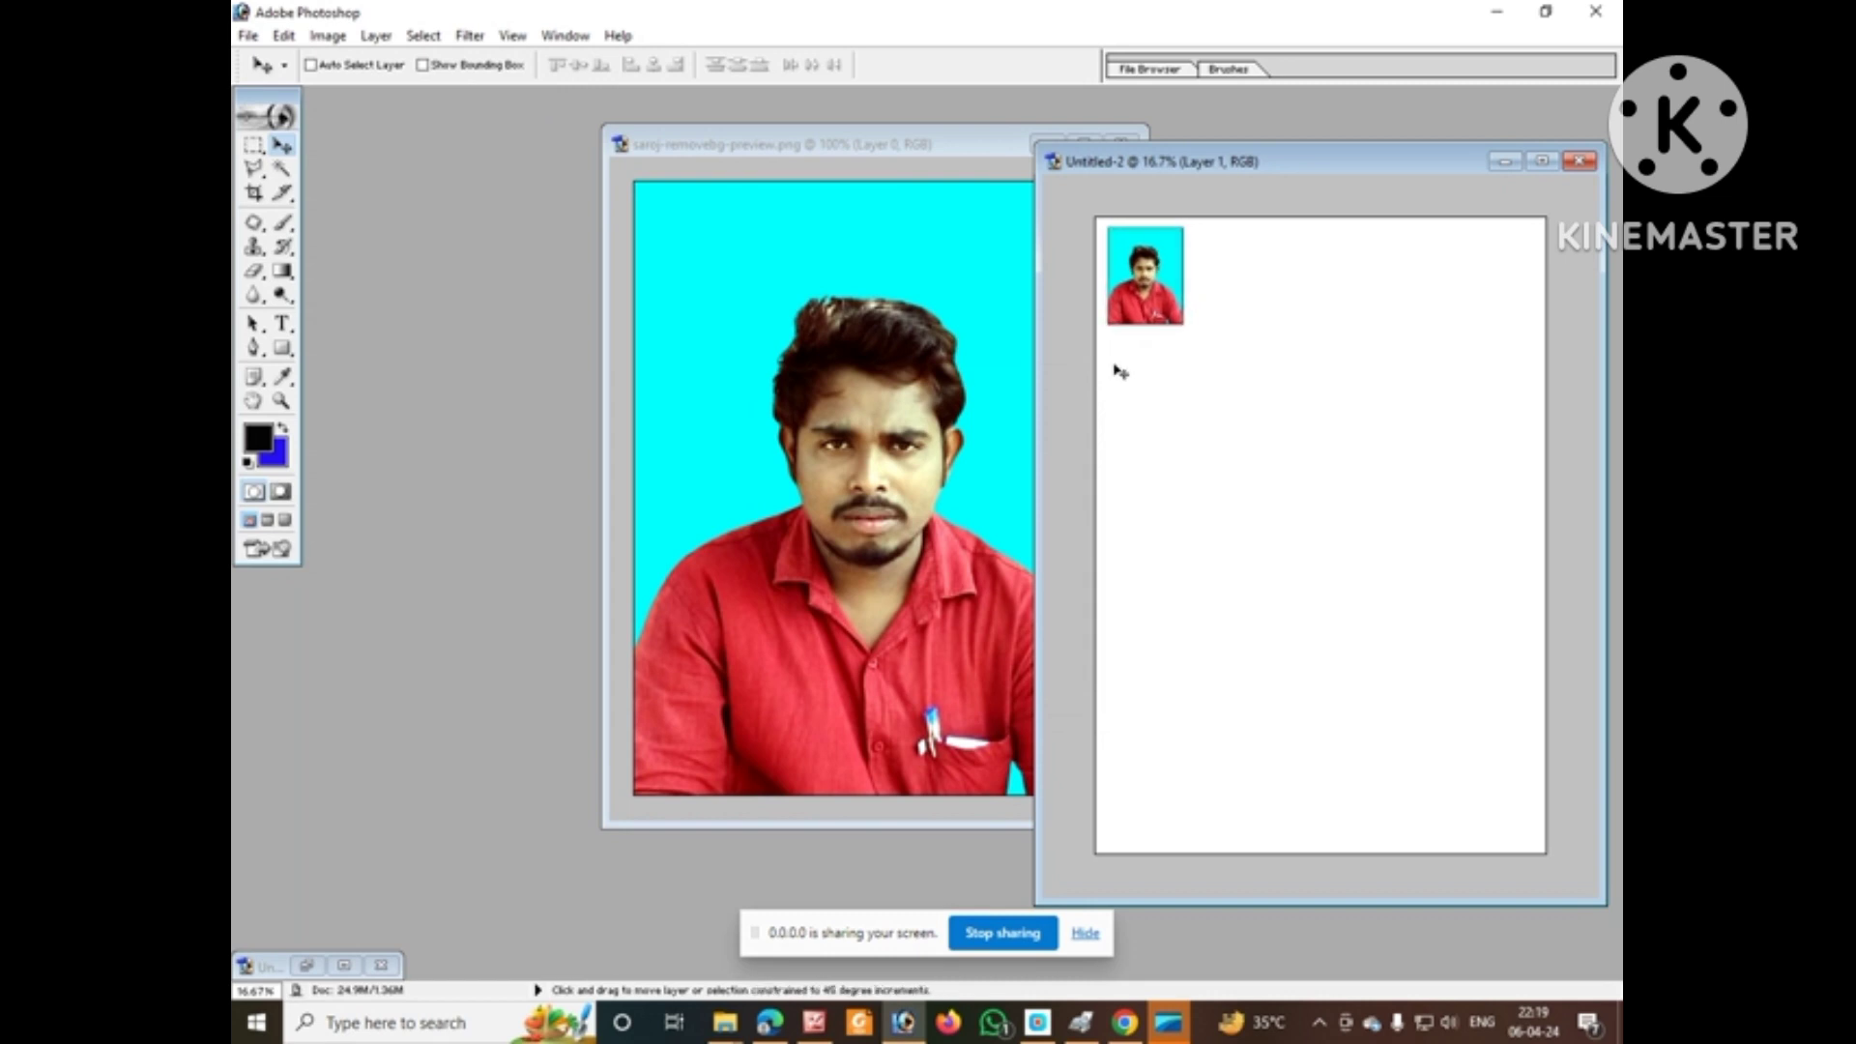
Duplicate the portrait four times to the right, forming a straight row of five across the A4 page
left_click_drag(1142, 314, 1302, 341)
left_click(1328, 319, "alt+shift")
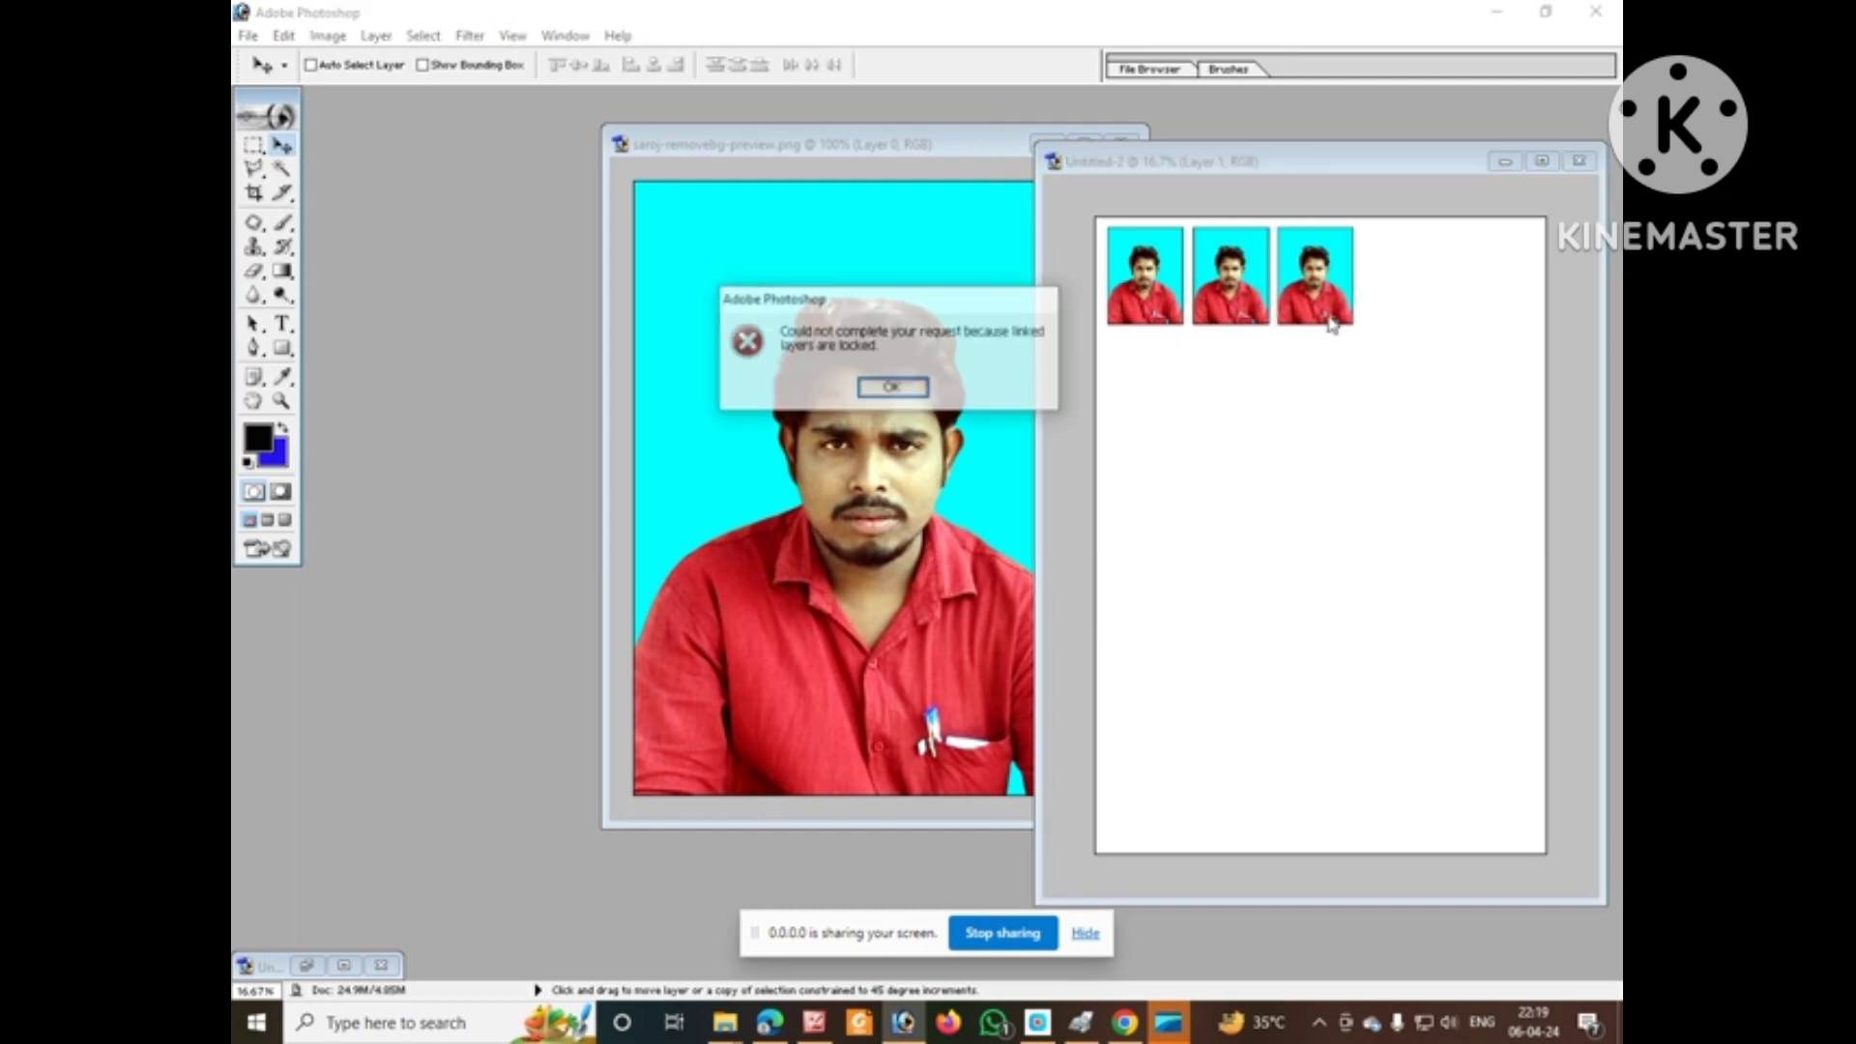
left_click(891, 388)
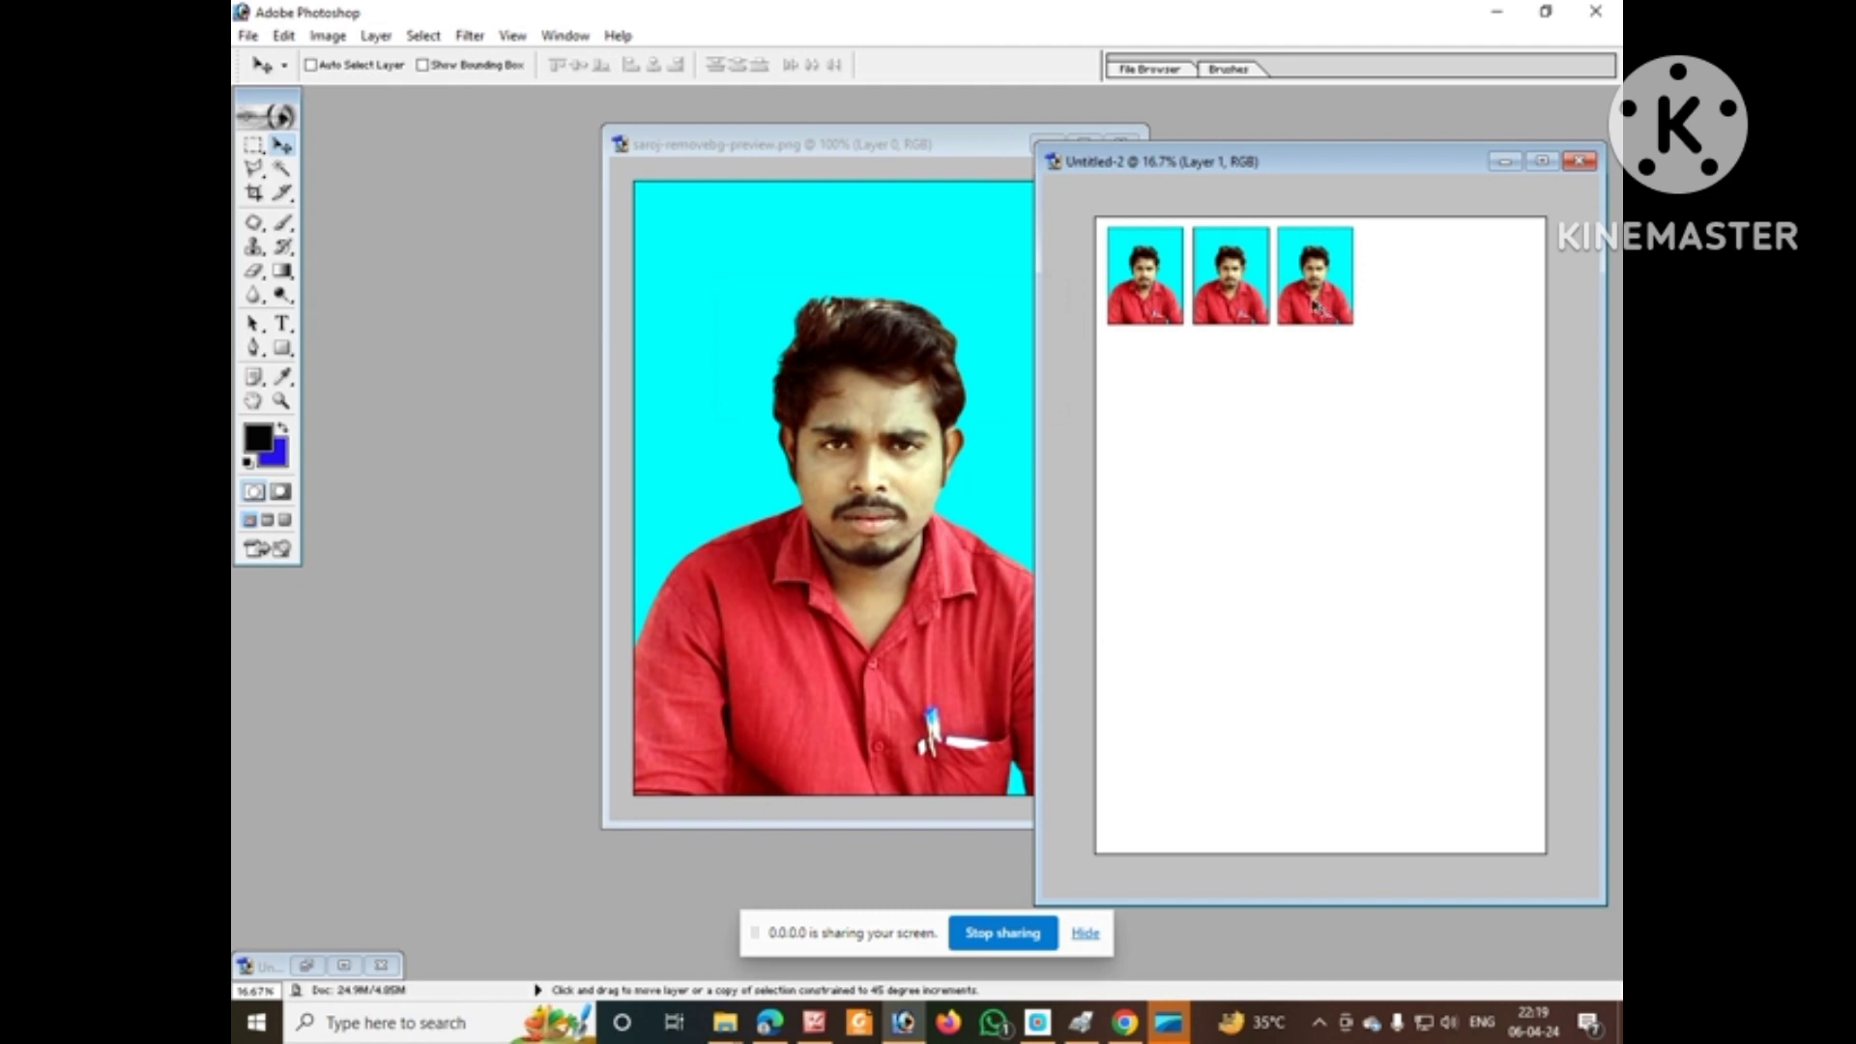
left_click_drag(1328, 303, 1473, 315)
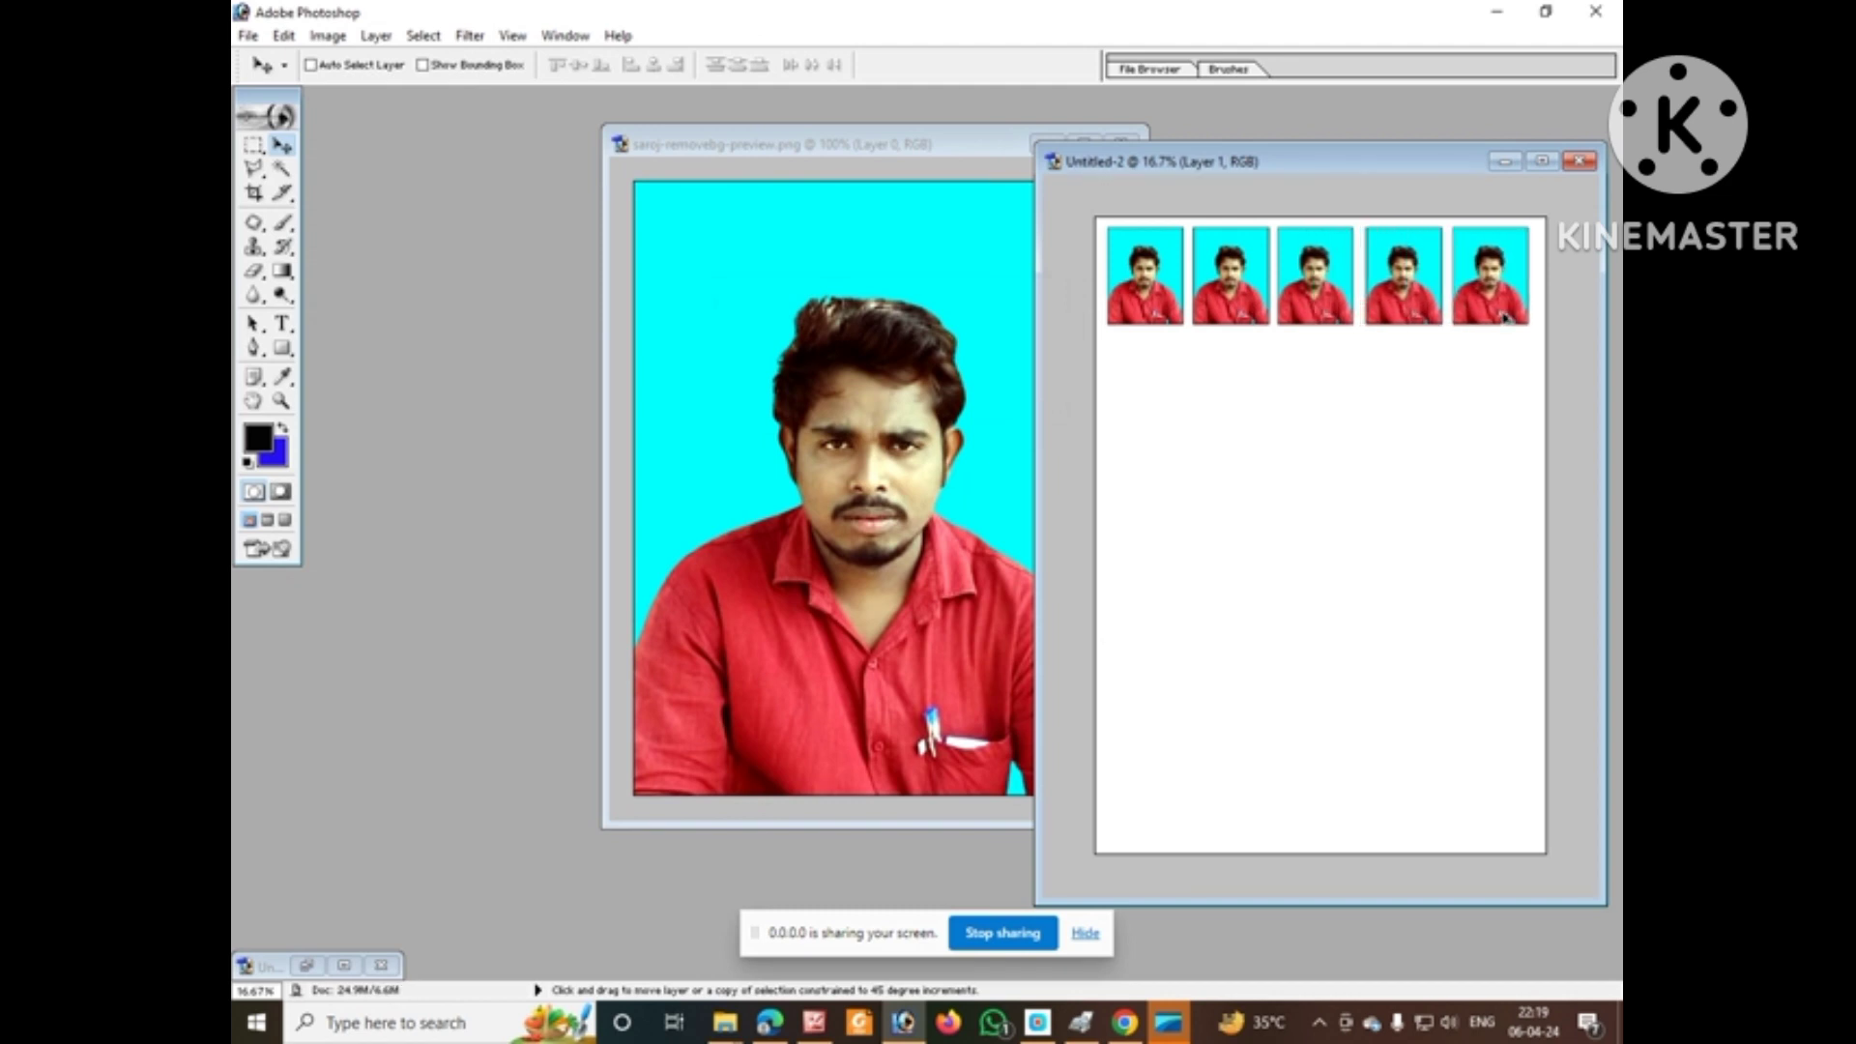
Merge the five portrait layers down into the A4 page's background
right_click(1473, 315)
left_click(1479, 324)
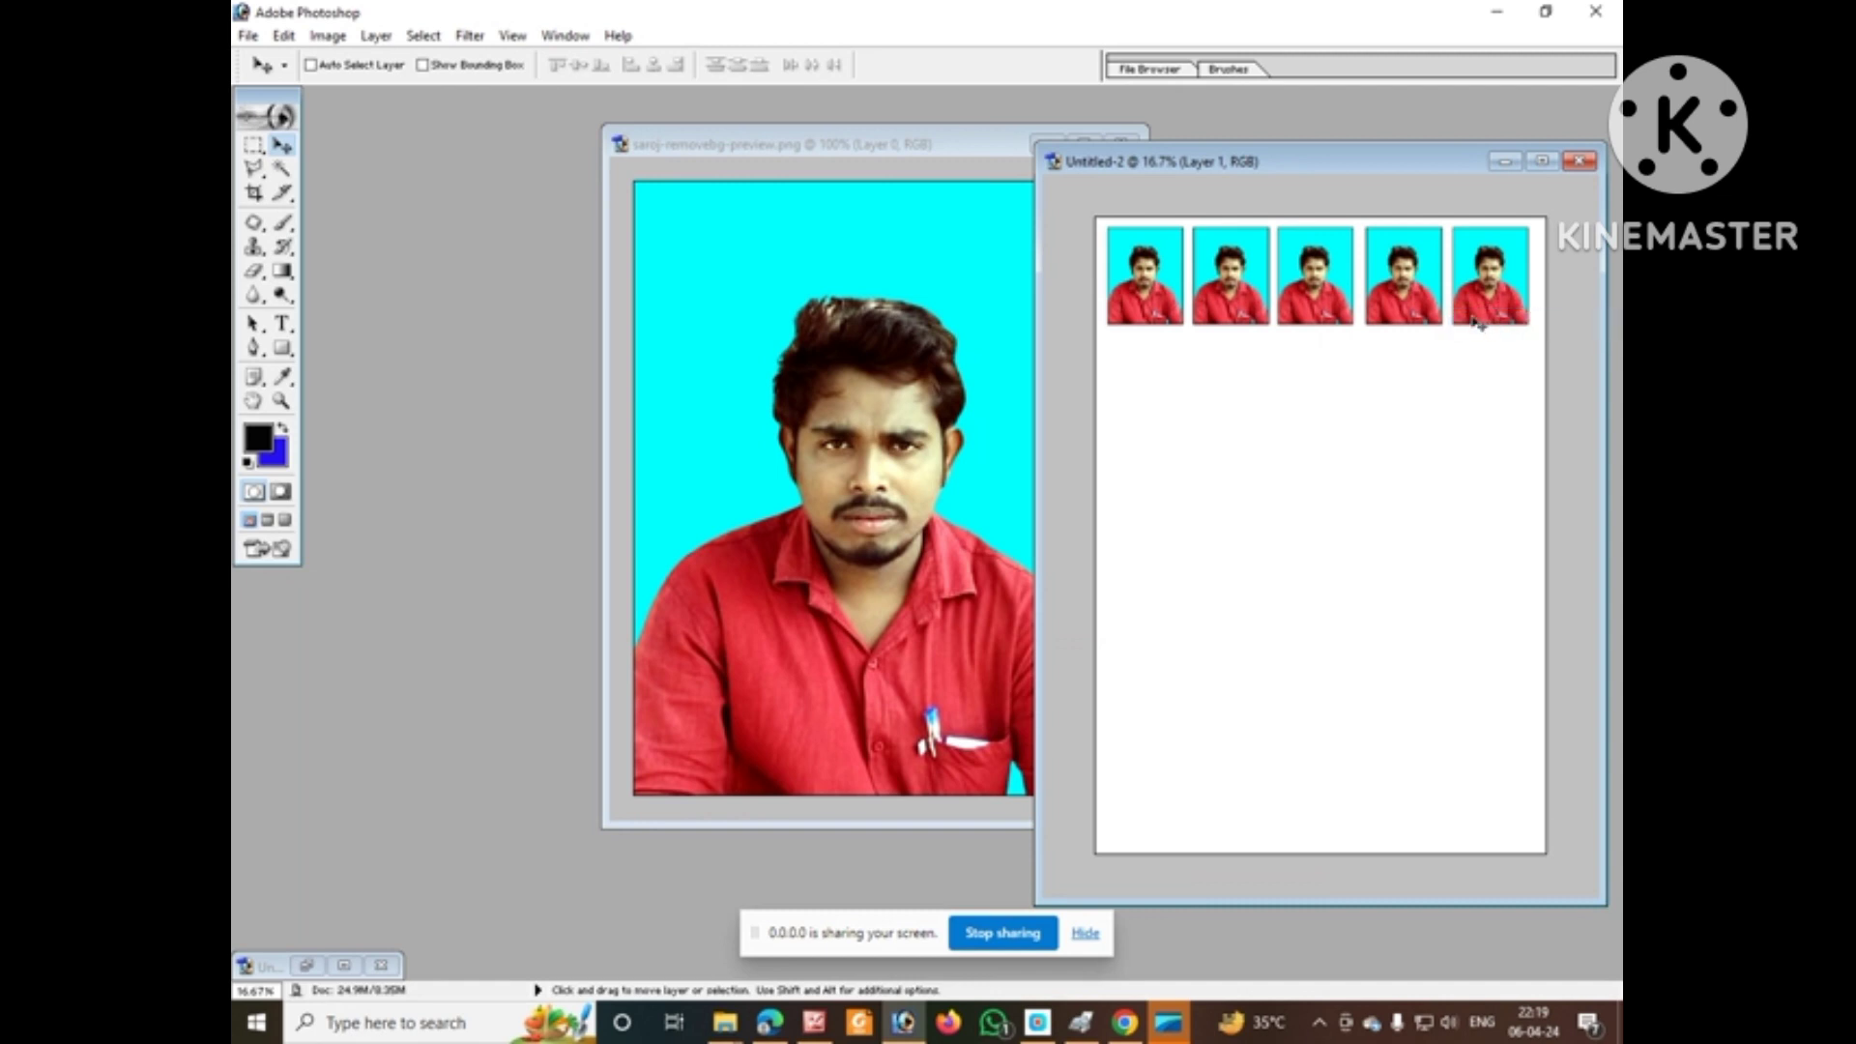
key("ctrl+e")
key("ctrl+e")
key("ctrl+e")
key("ctrl+e")
key("ctrl+e")
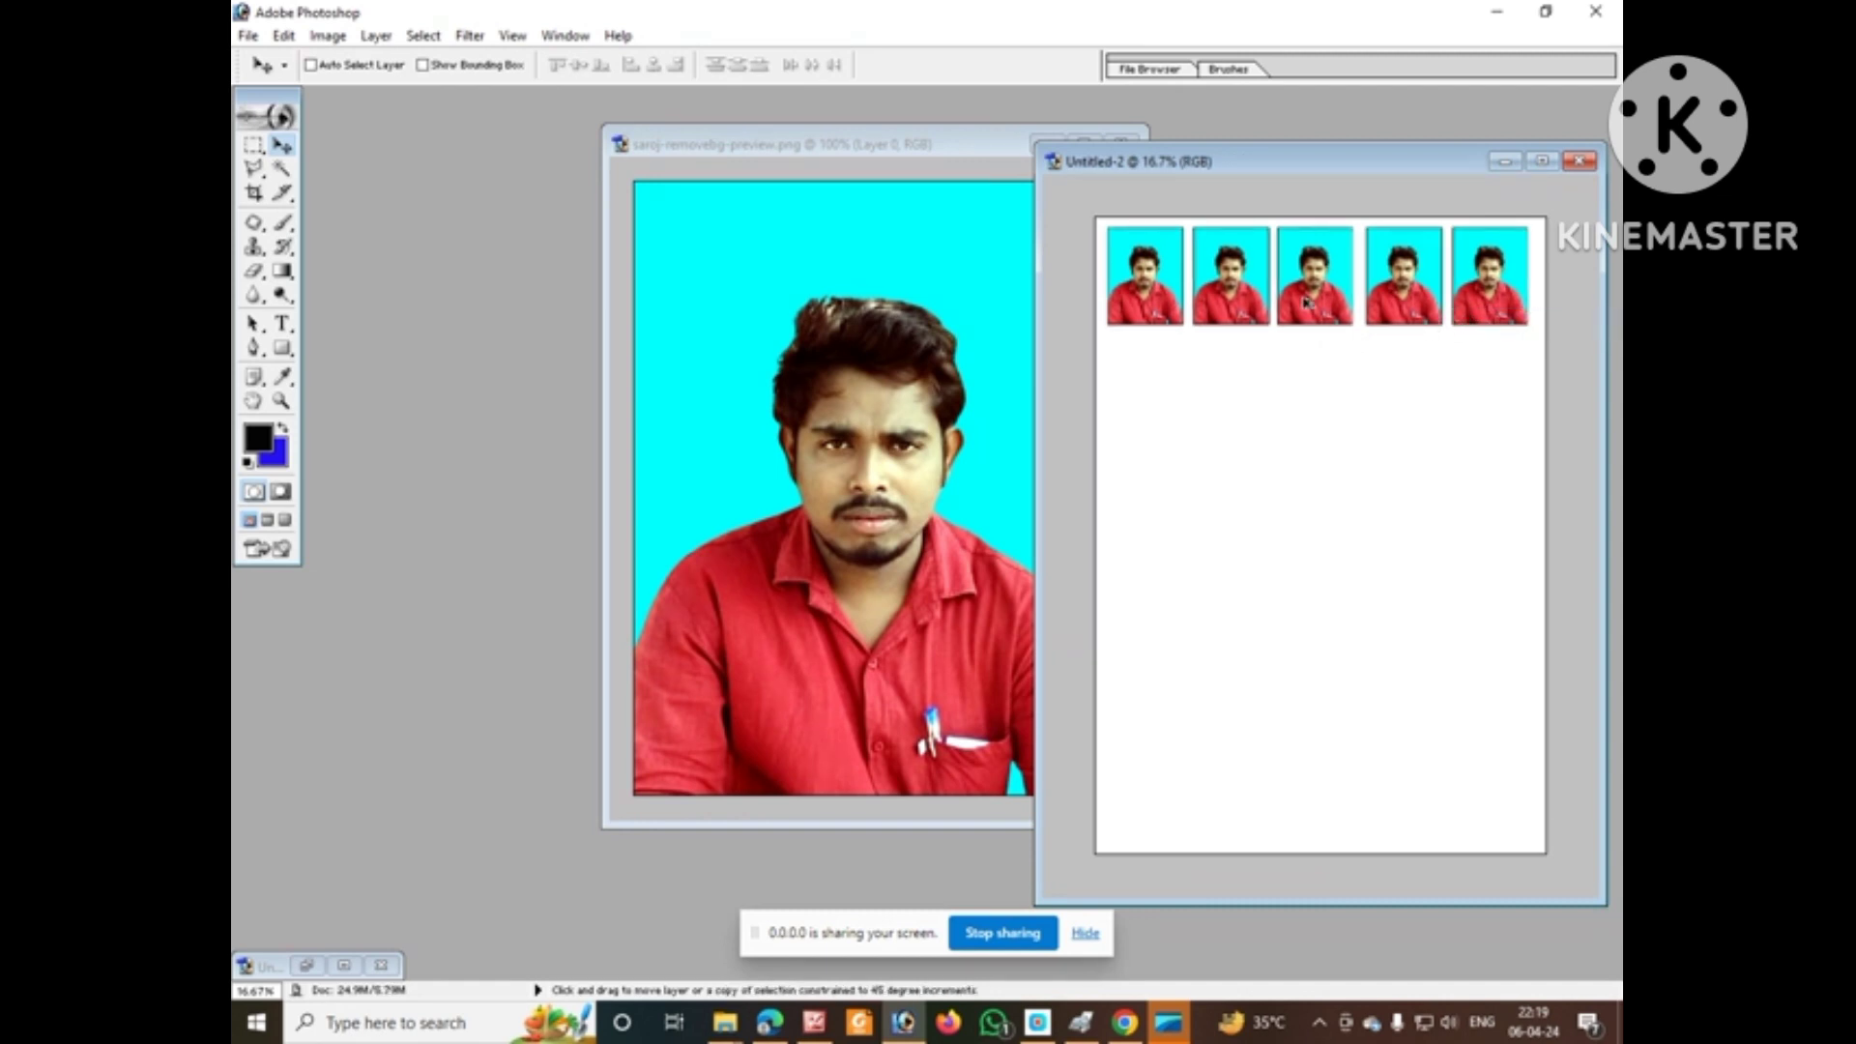
Duplicate the row of five downward five times to fill the page, and nudge the second row closer to the first
left_click_drag(1308, 303, 1257, 833)
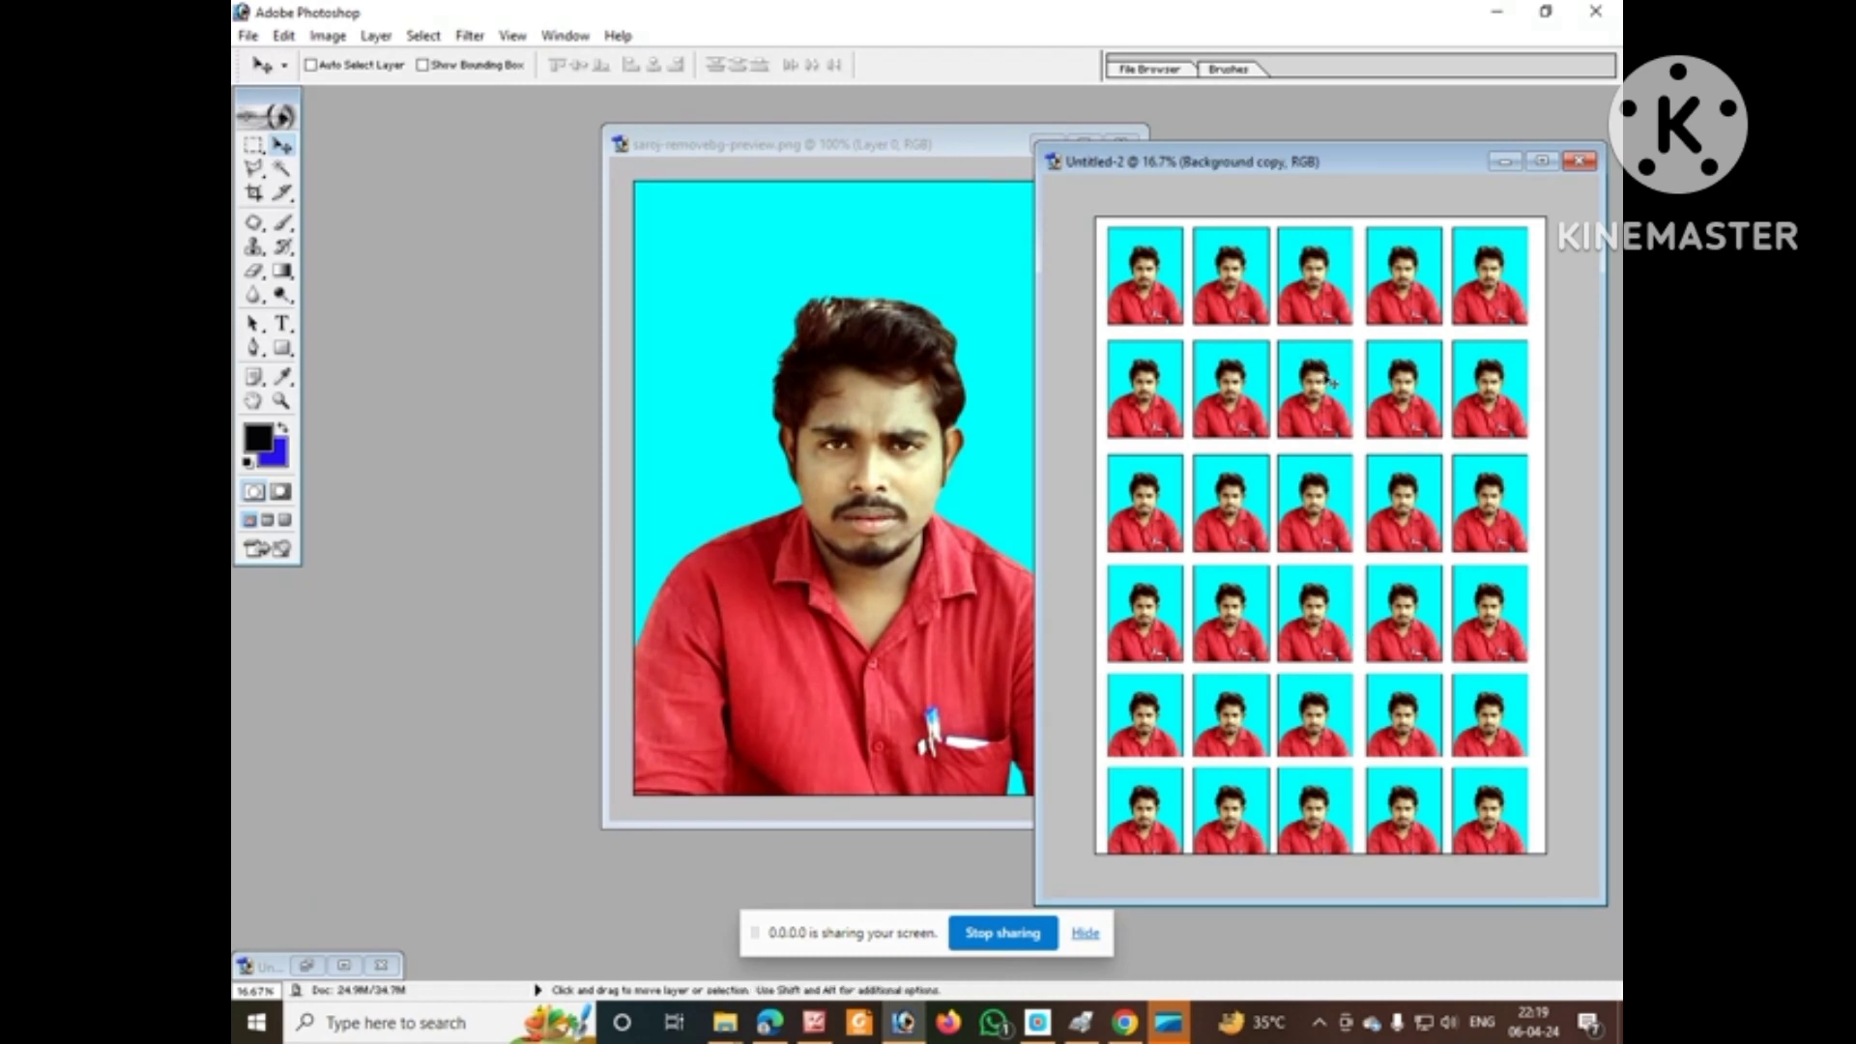
key("shift+Up")
key("shift+Up")
key("shift+Up")
key("shift+Up")
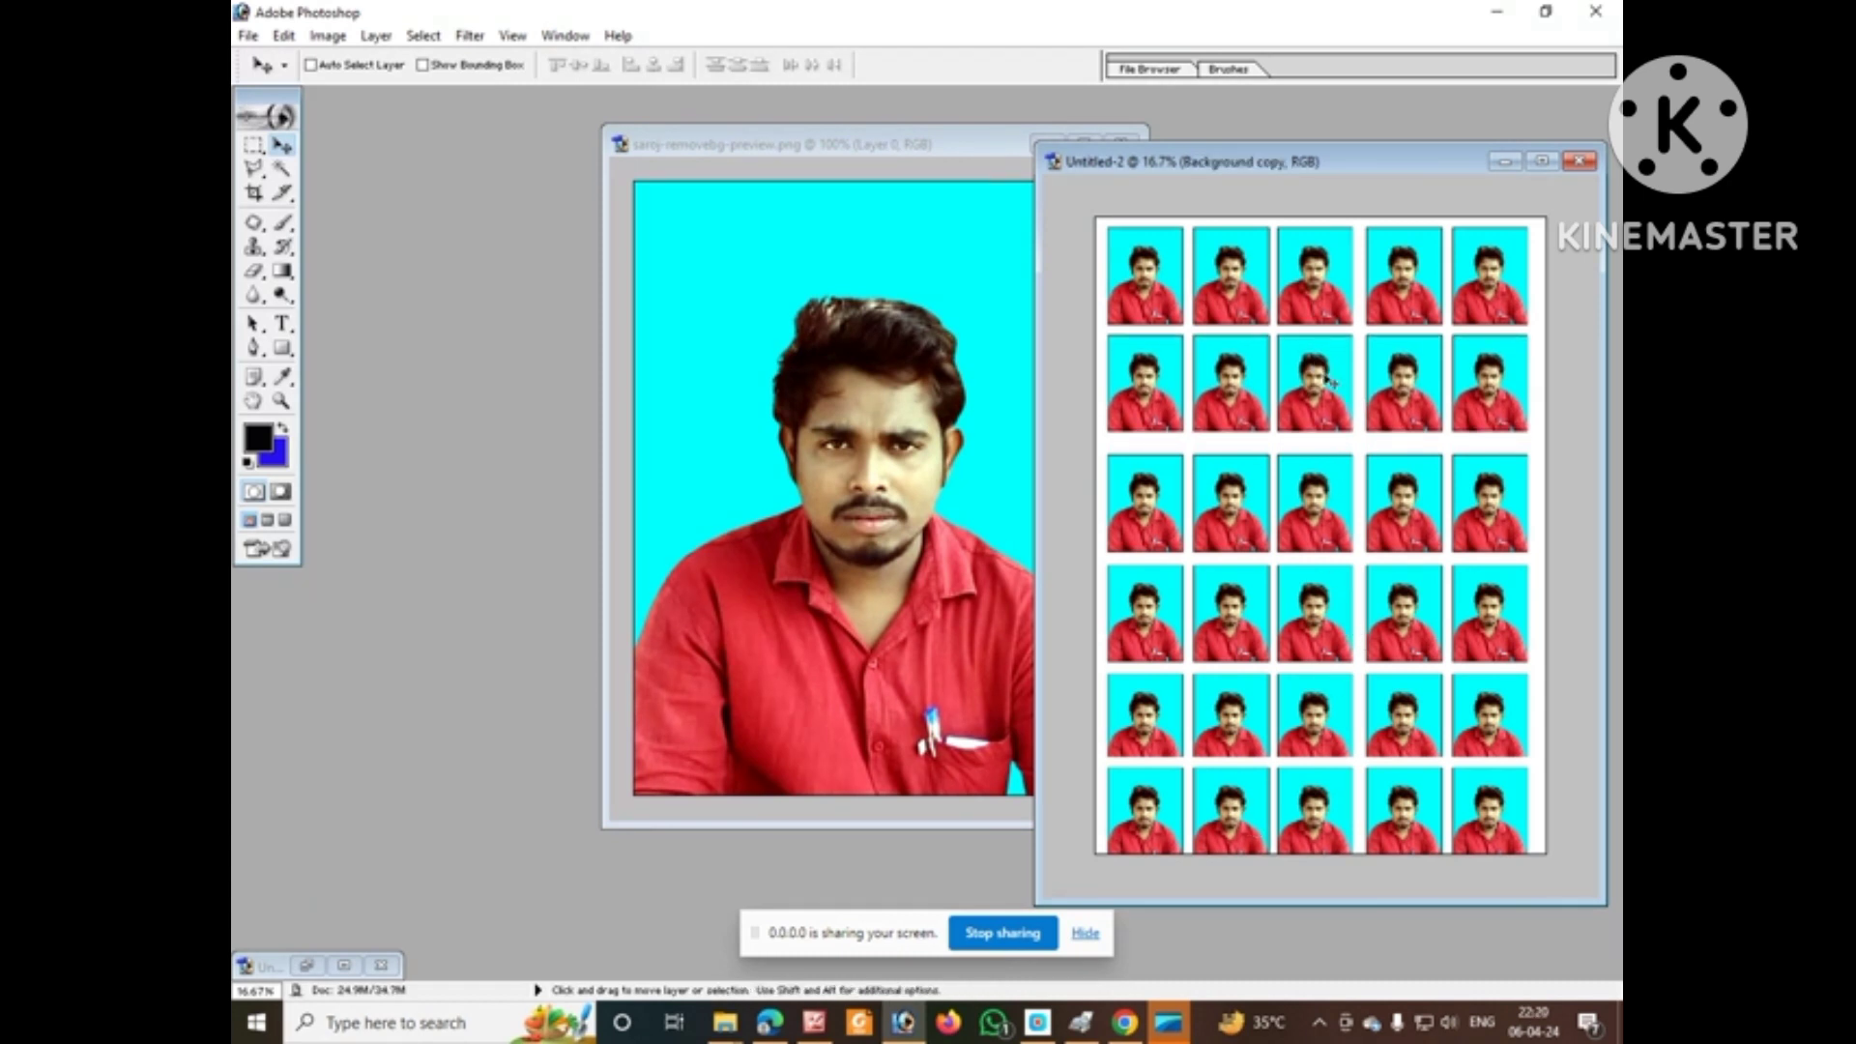
Nudge the third row of portraits up so its gap matches the one between the first two rows
left_click(1303, 509, "ctrl")
key("shift+Up")
key("shift+Up")
key("shift+Up")
key("shift+Up")
key("shift+Up")
key("shift+Up")
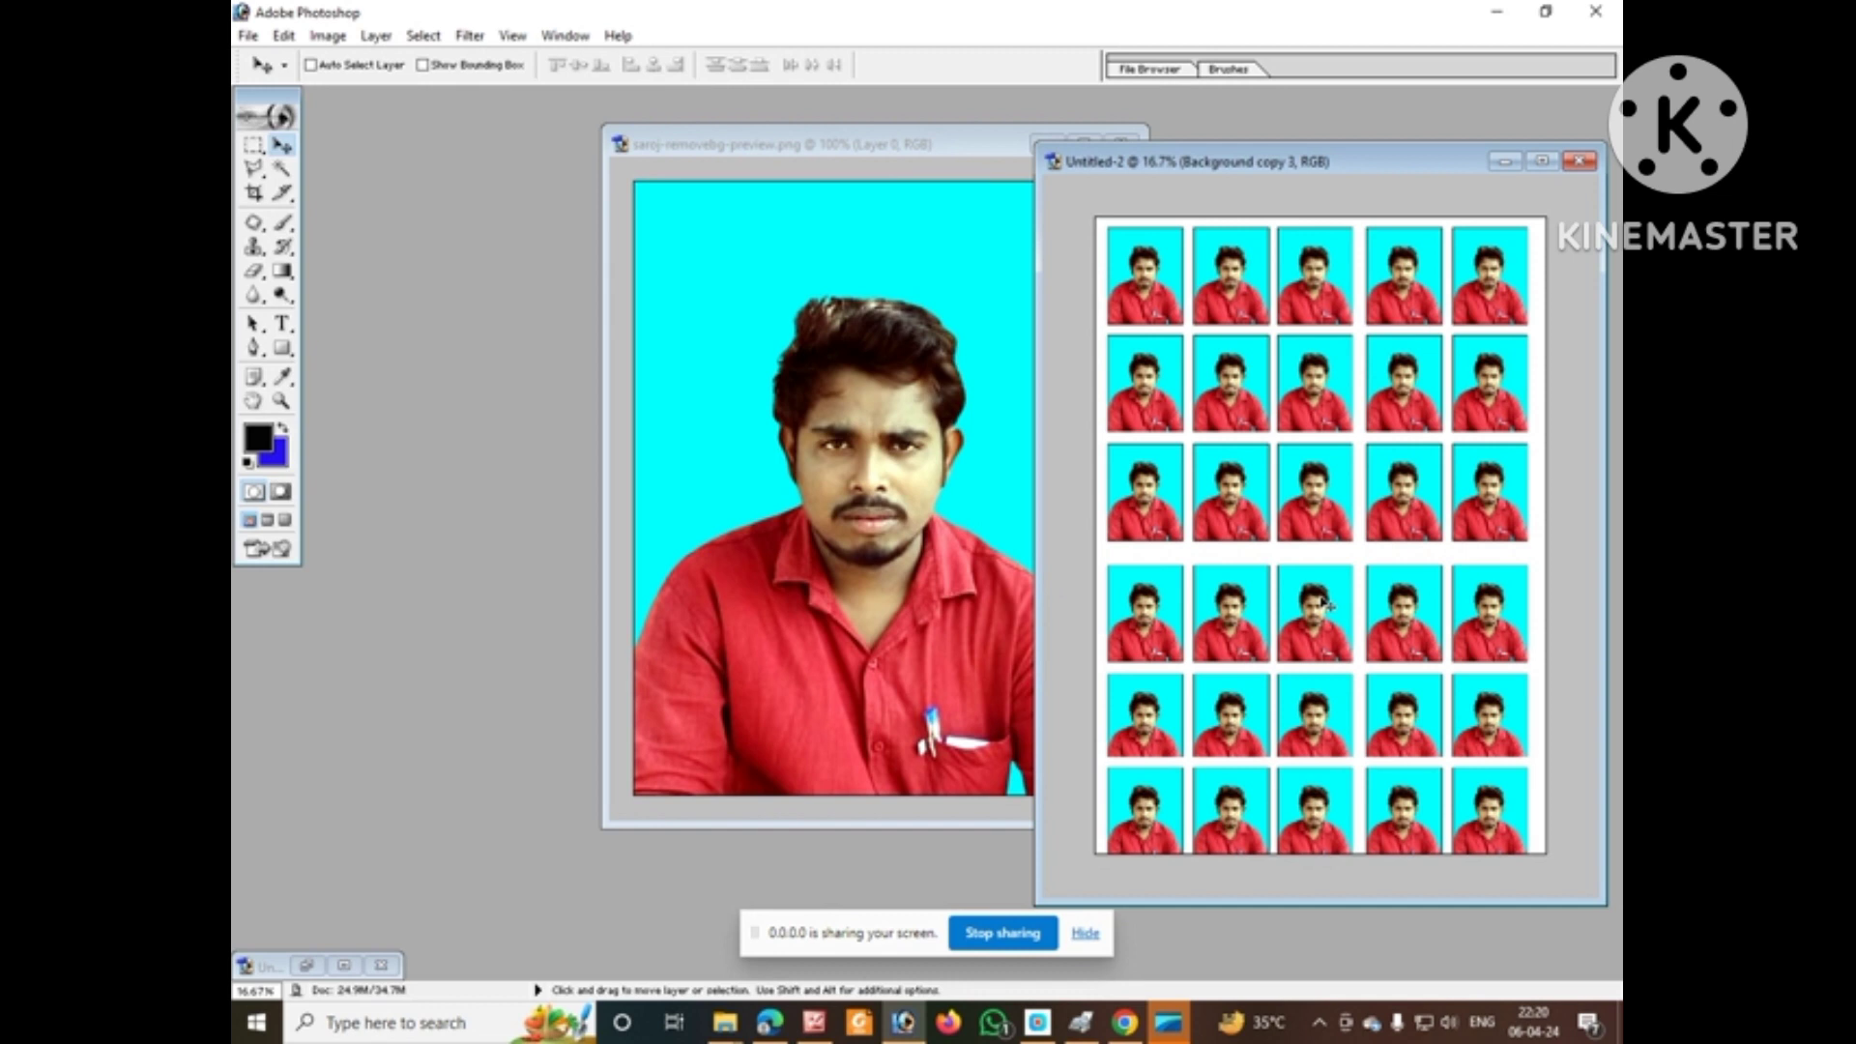
Nudge the fourth row of portraits up to the same spacing below the third row
key("shift+Up")
key("shift+Up")
key("shift+Up")
key("shift+Up")
key("shift+Up")
key("shift+Up")
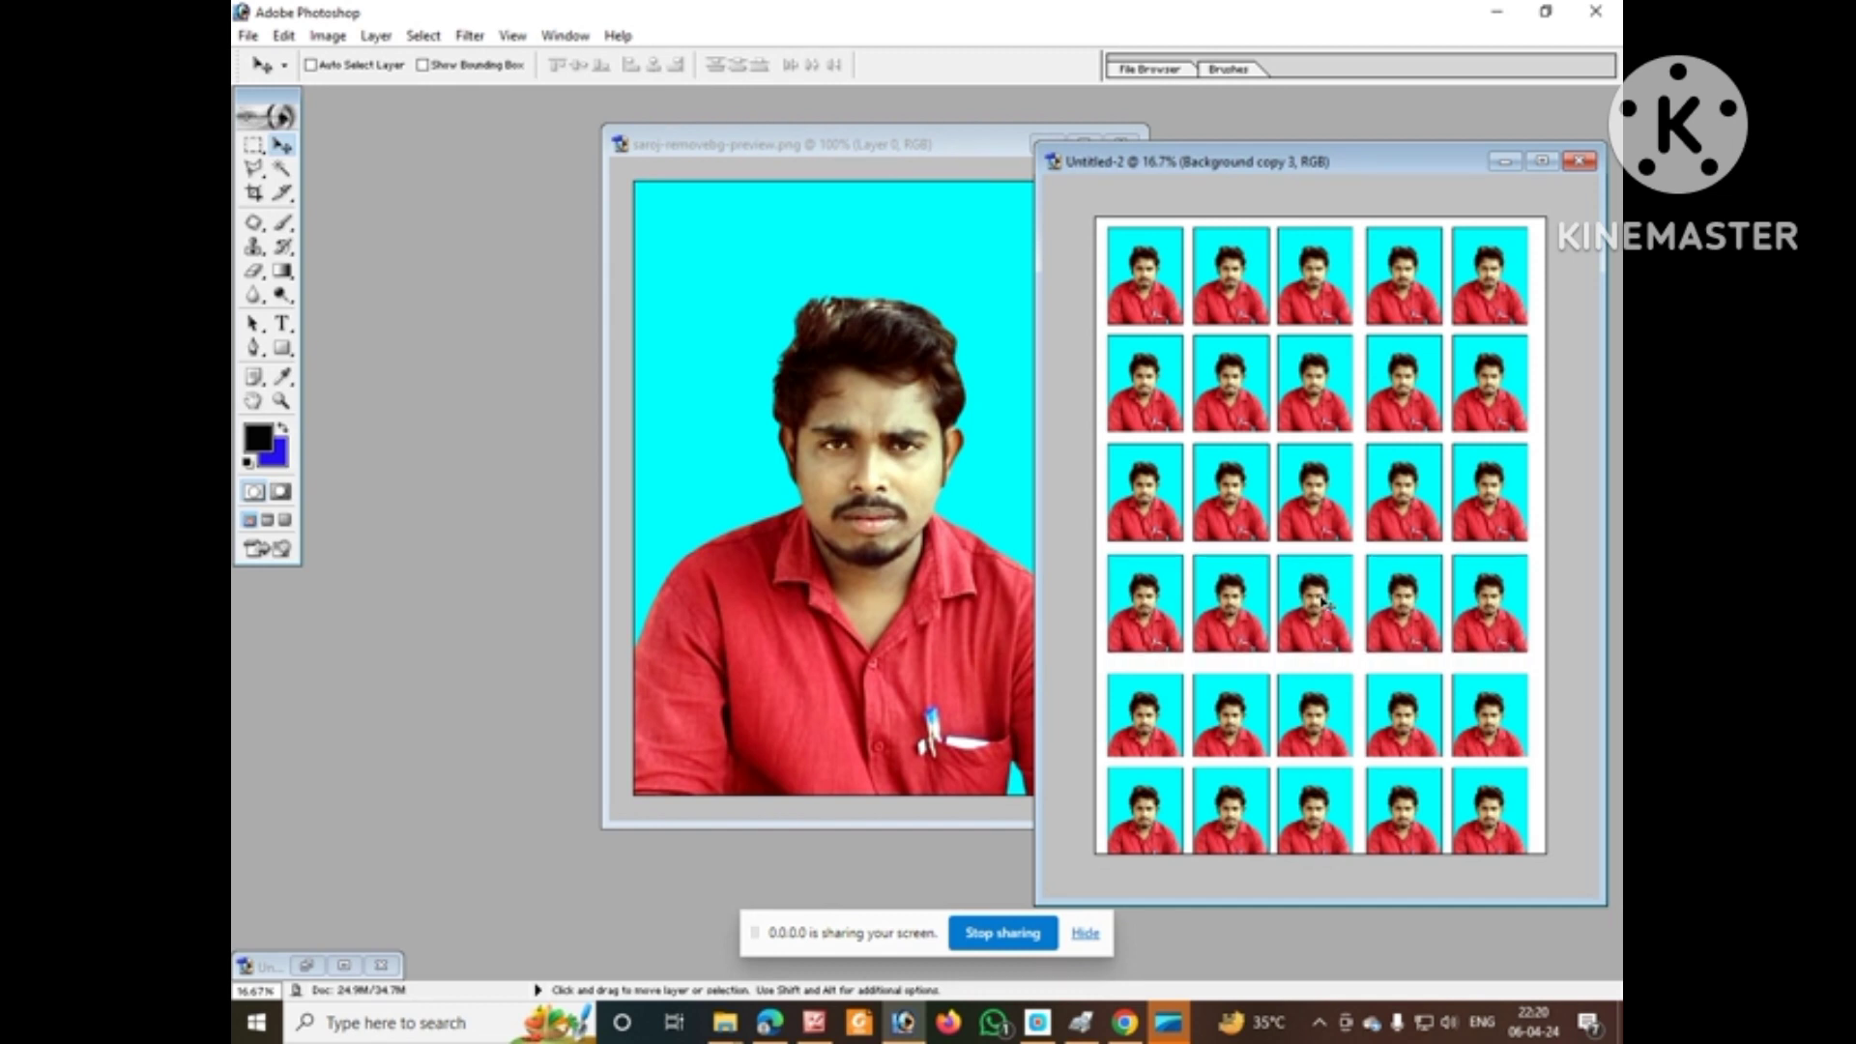
Nudge the fifth and sixth rows of portraits up to even out the spacing at the page's lower end
key("shift+Up")
key("shift+Up")
key("shift+Up")
key("shift+Up")
key("shift+Up")
key("shift+Up")
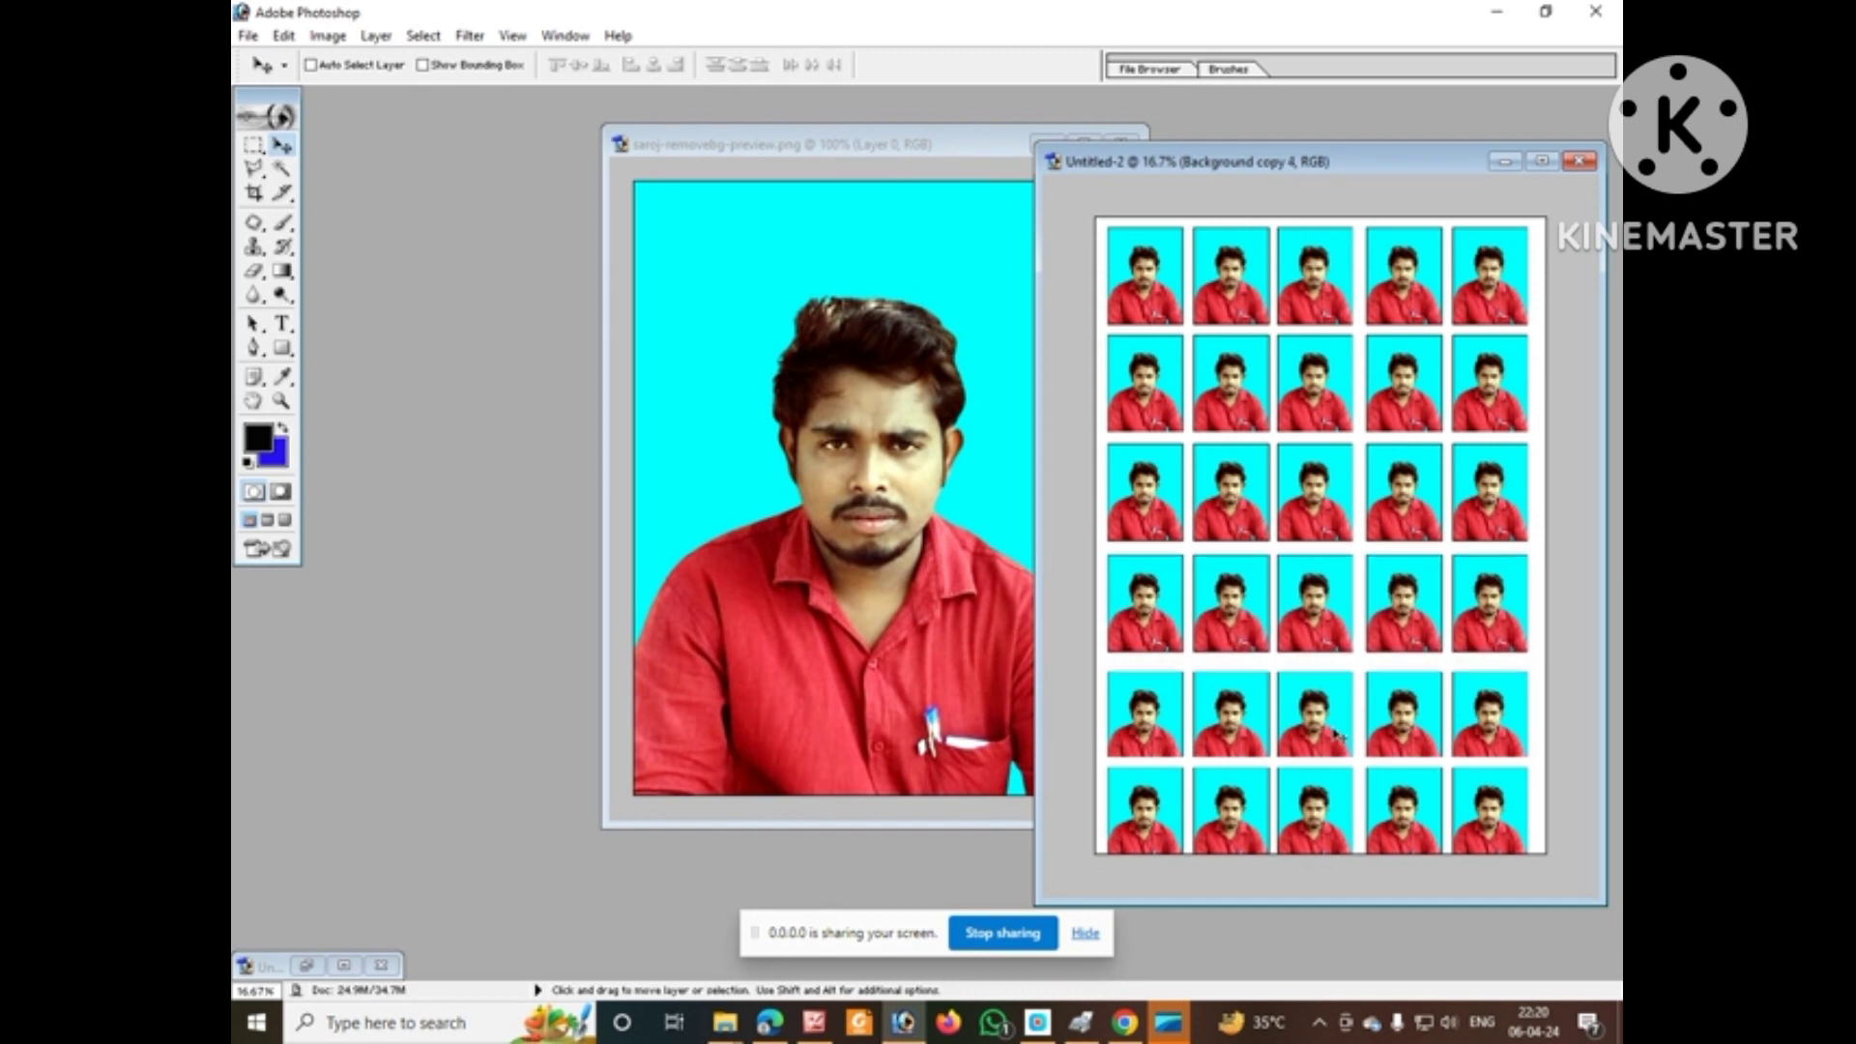
key("shift+Up")
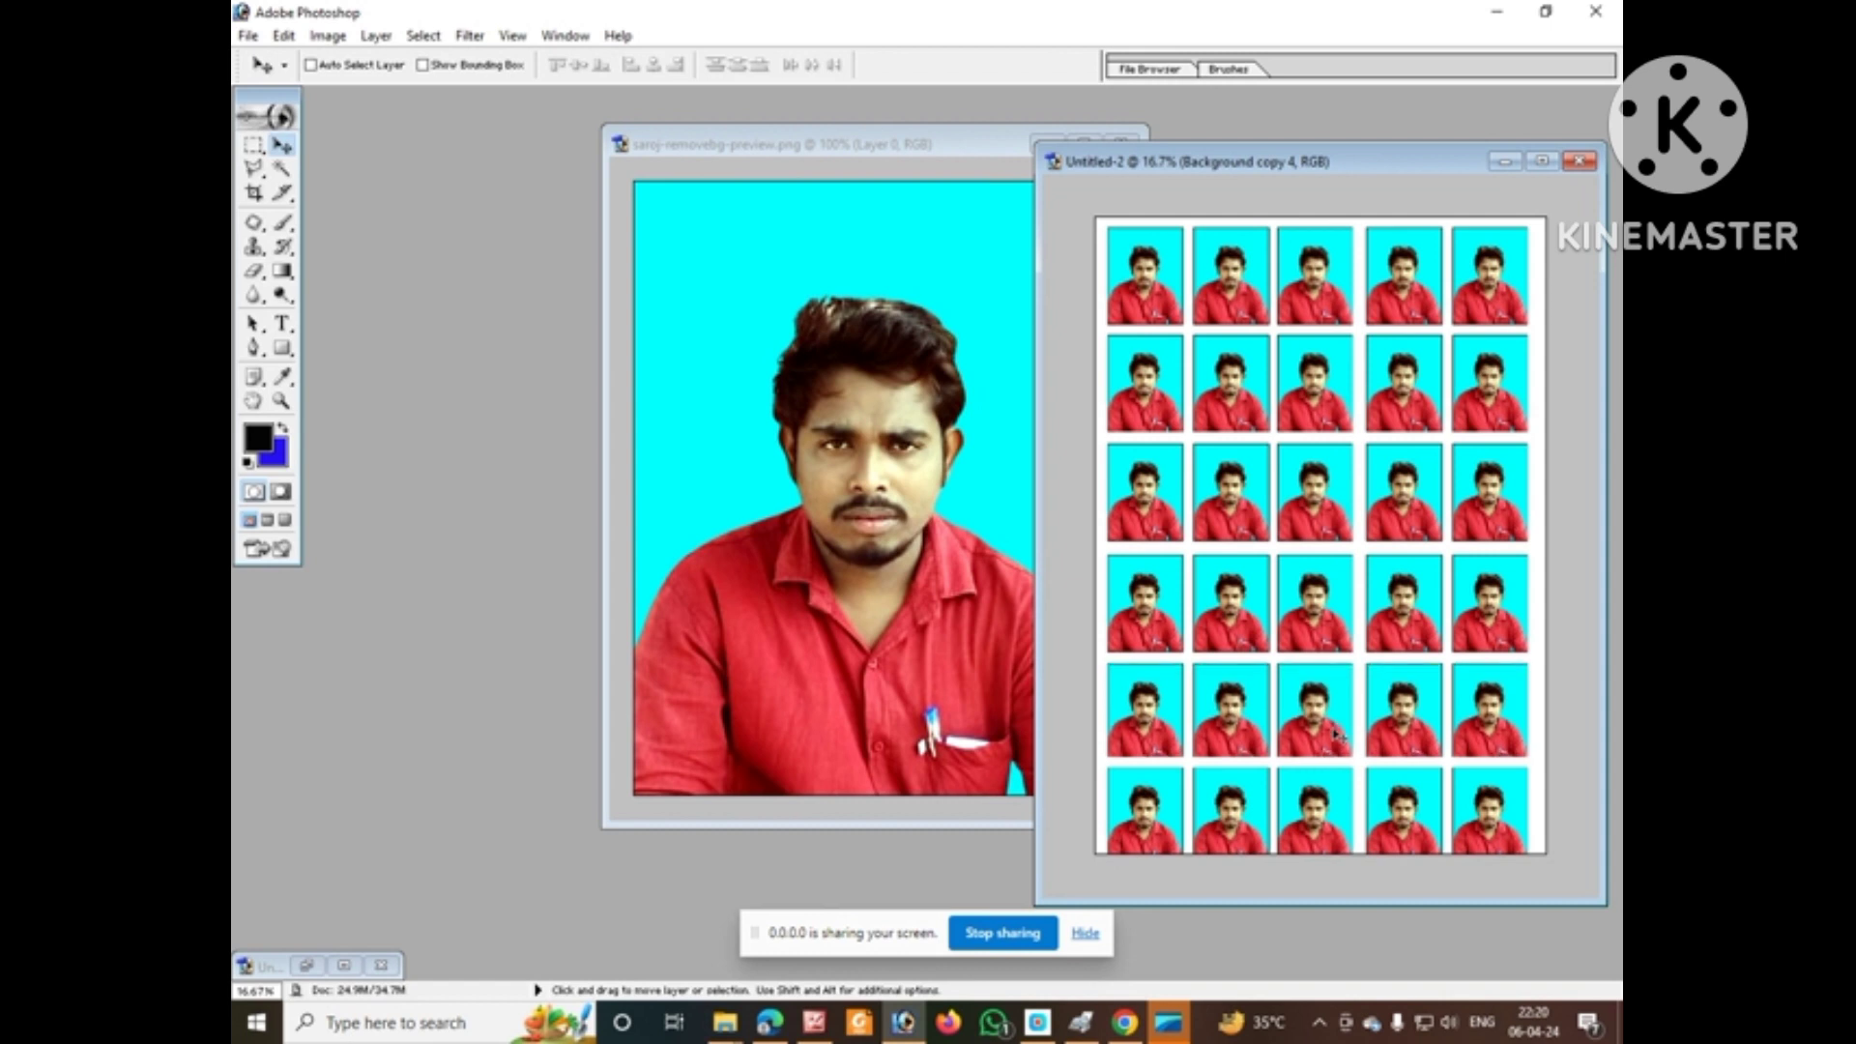
key("shift+Up")
key("shift+Up")
key("shift+Up")
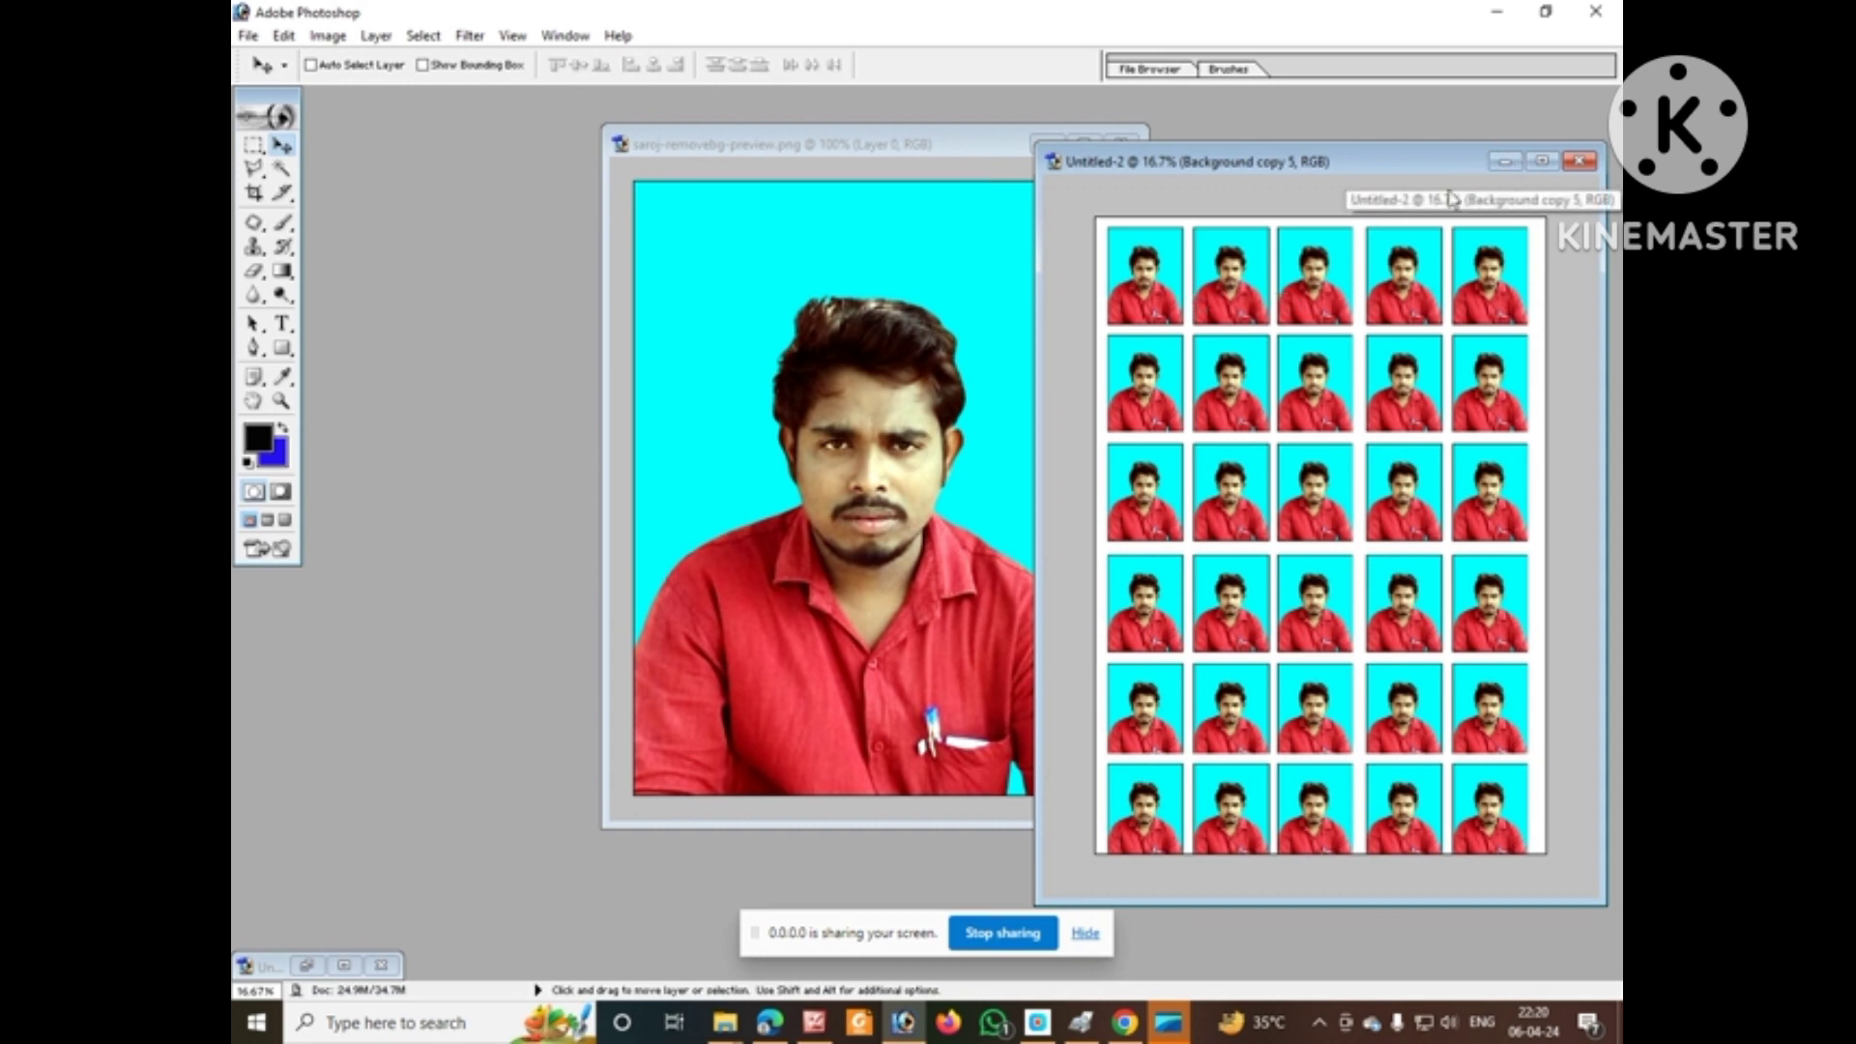
Save the A4 sheet of thirty portraits in the Downloads folder as Untitled-2 in Photoshop PSD format, with layers kept
left_click(249, 36)
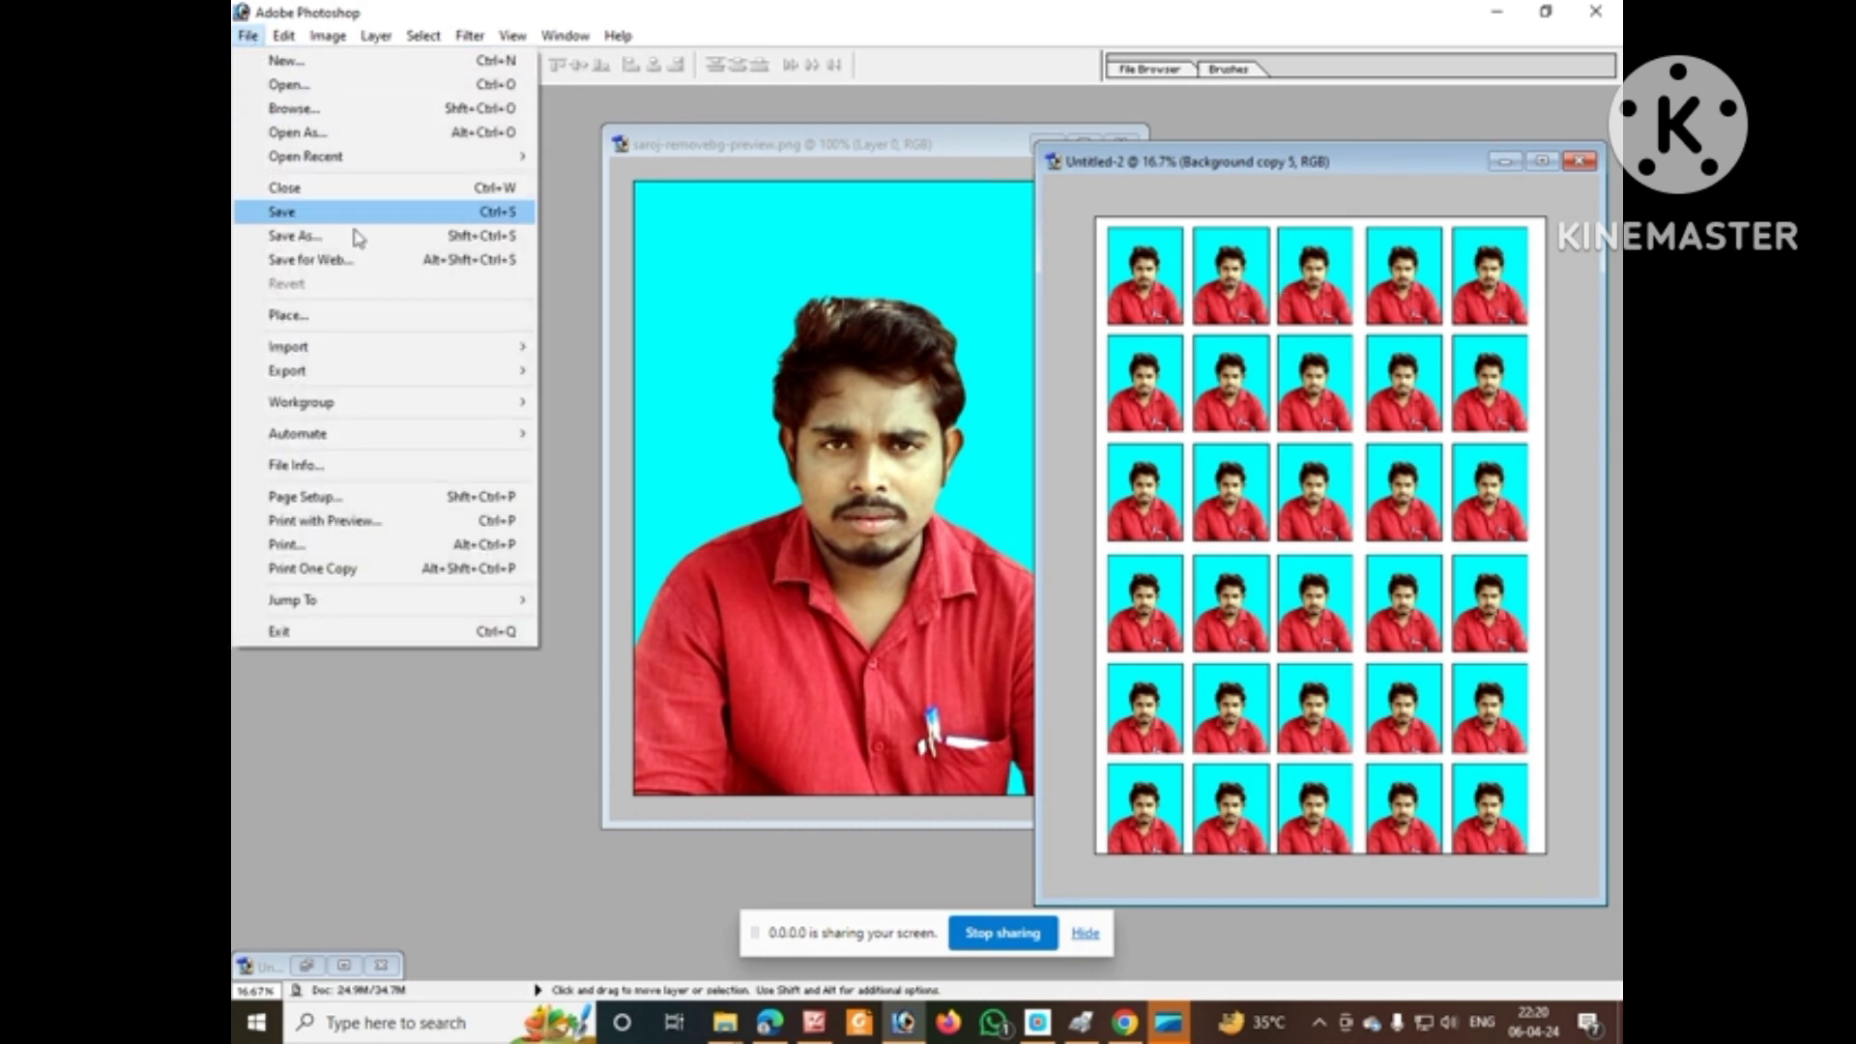
left_click(352, 230)
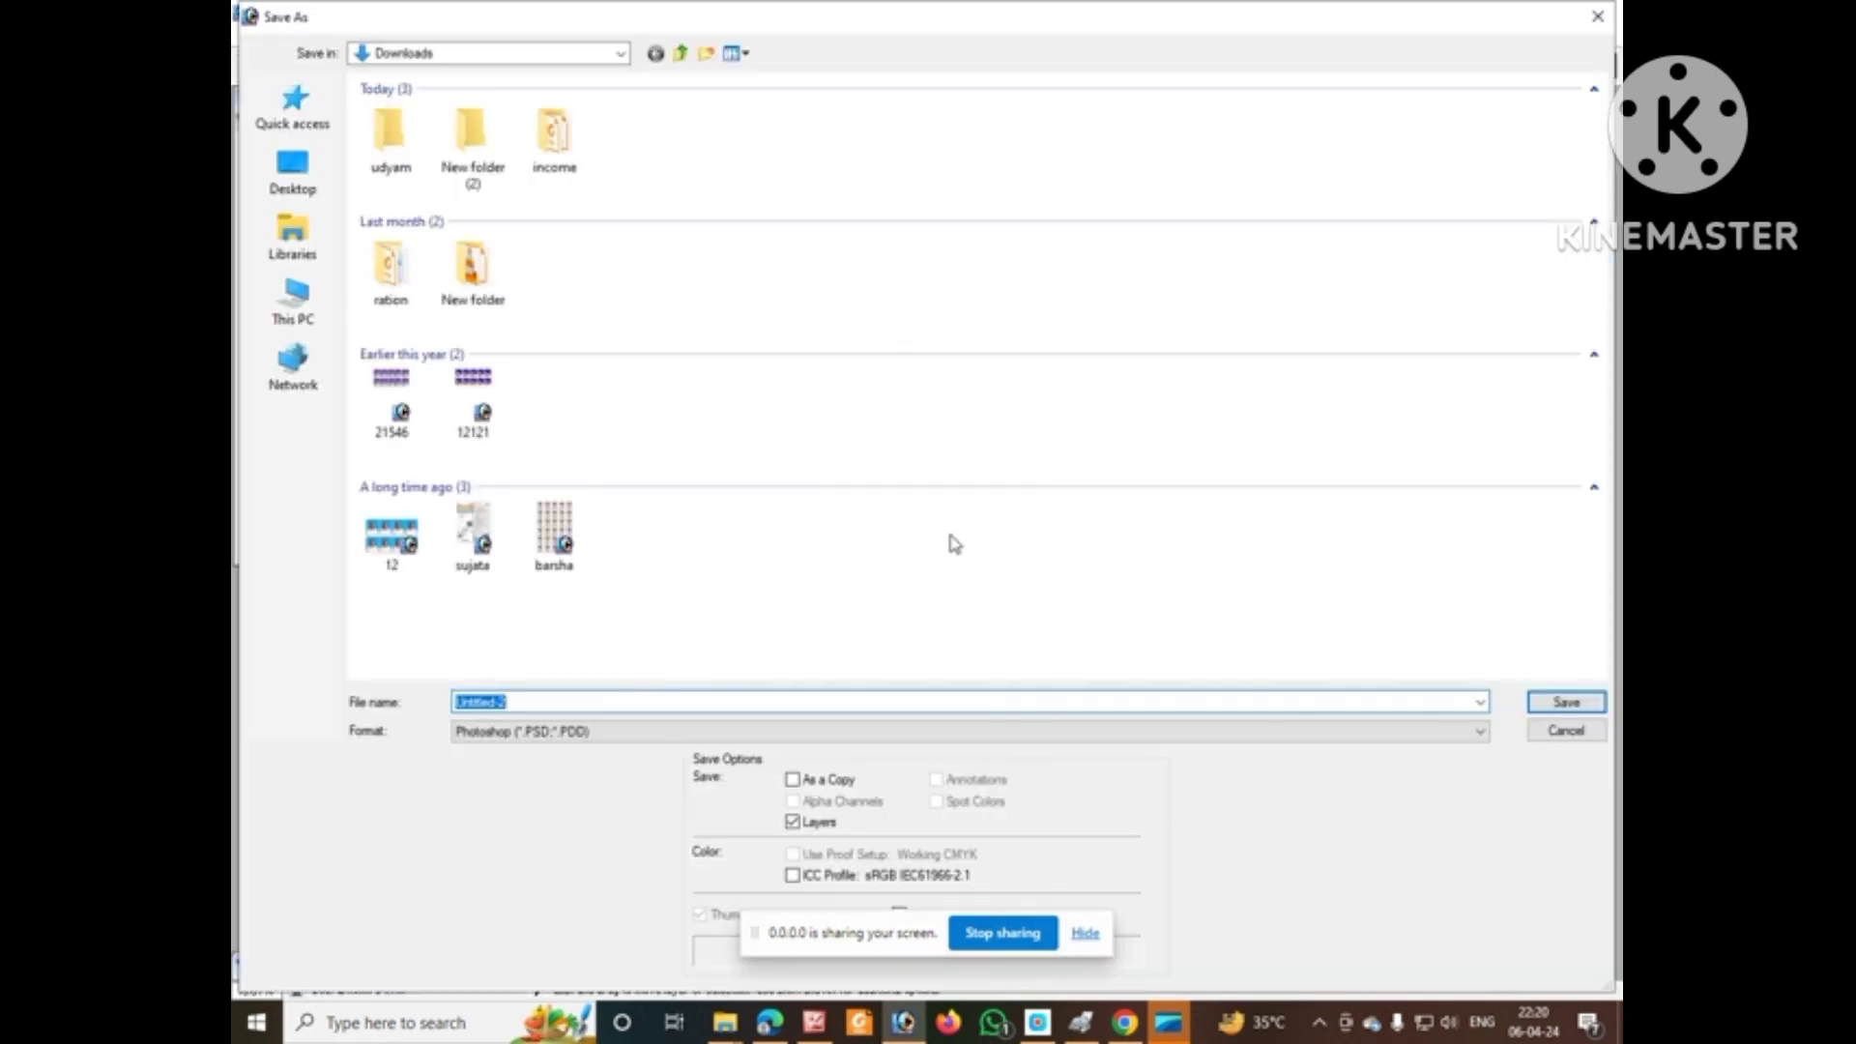
left_click(1570, 703)
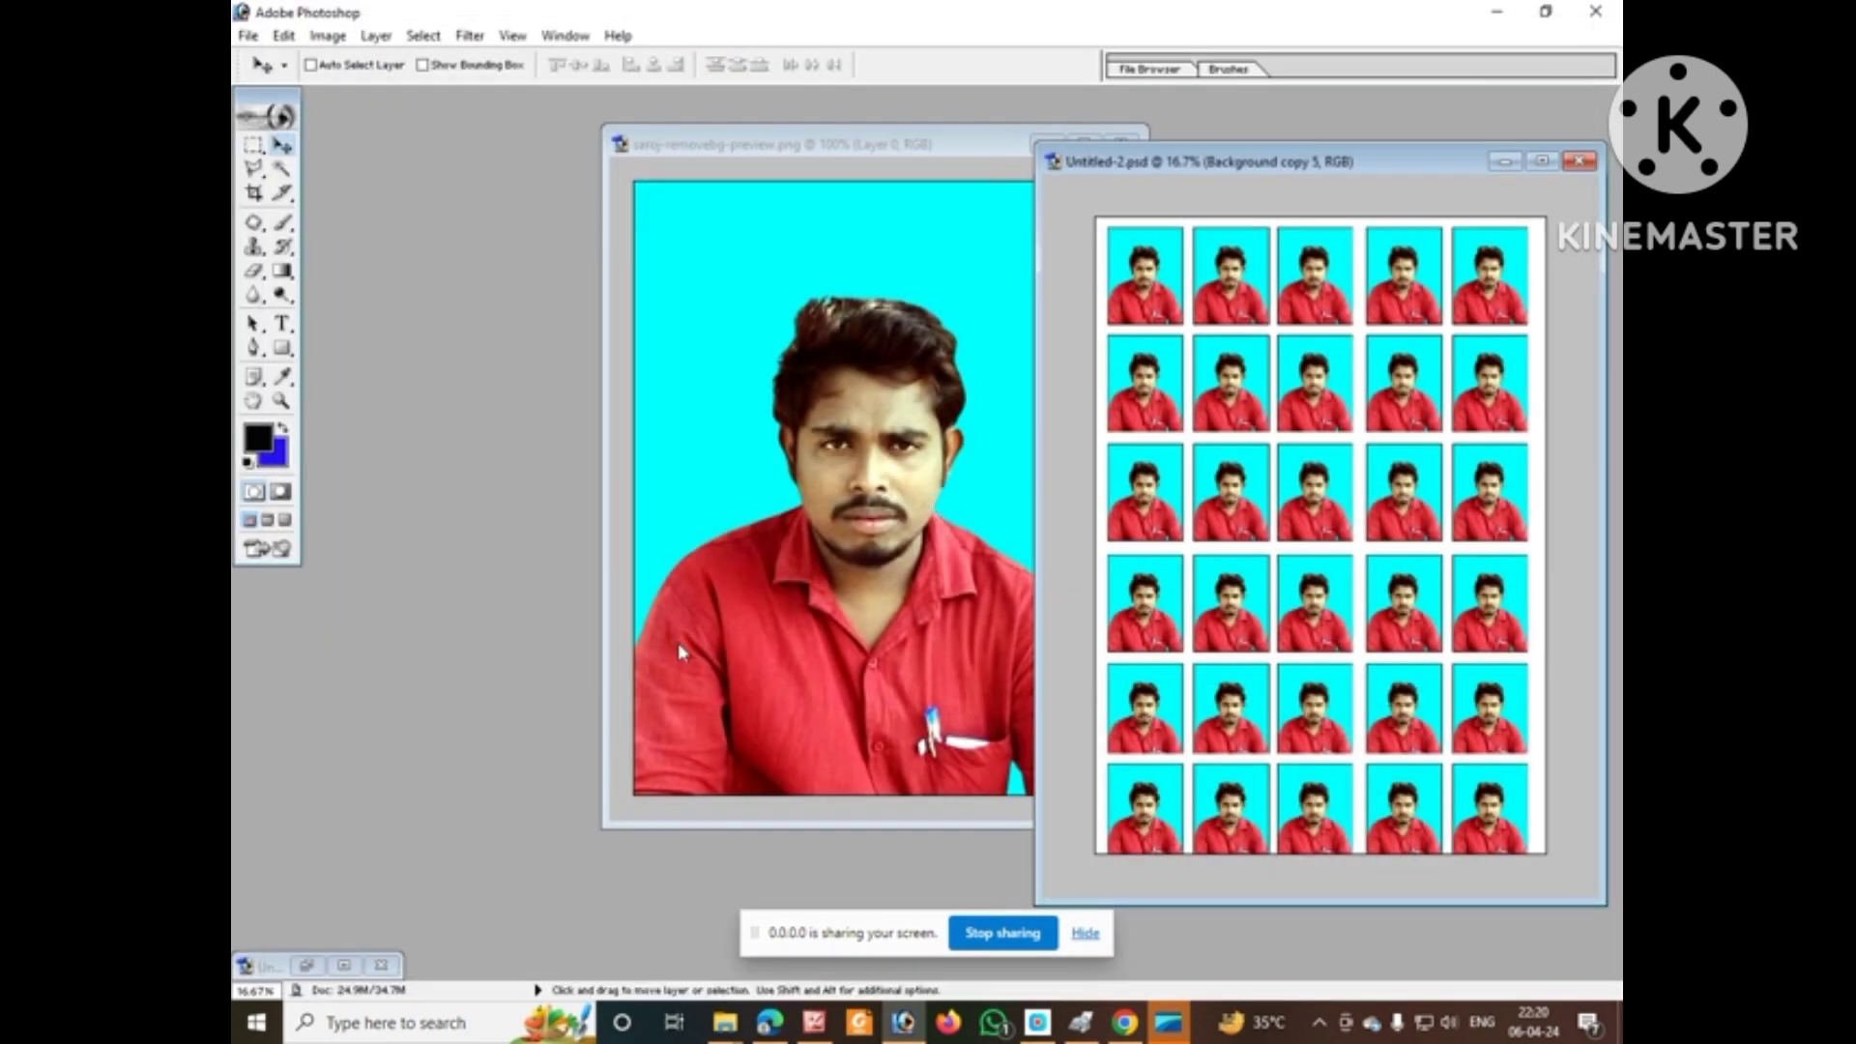
Restore the minimized eight-portrait sheet and save it in the Downloads folder as Untitled-1 in Photoshop PSD format
left_click(319, 965)
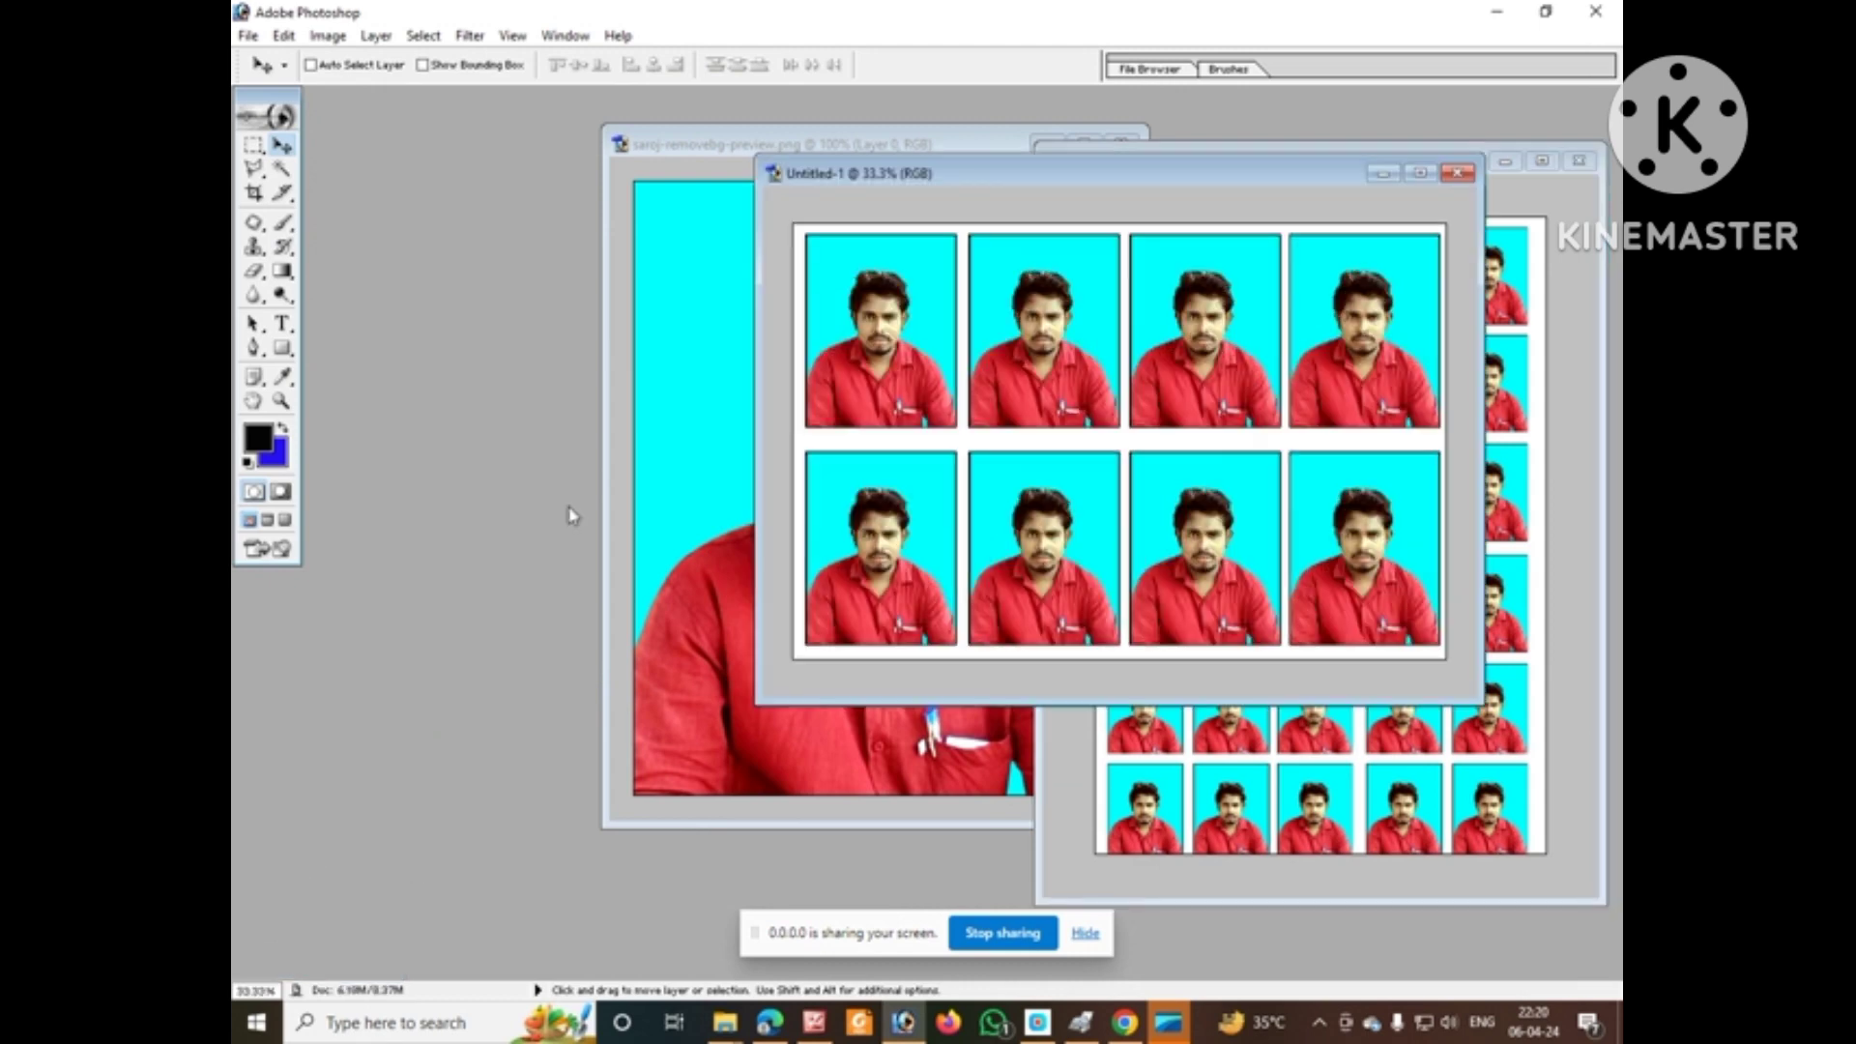
left_click(247, 35)
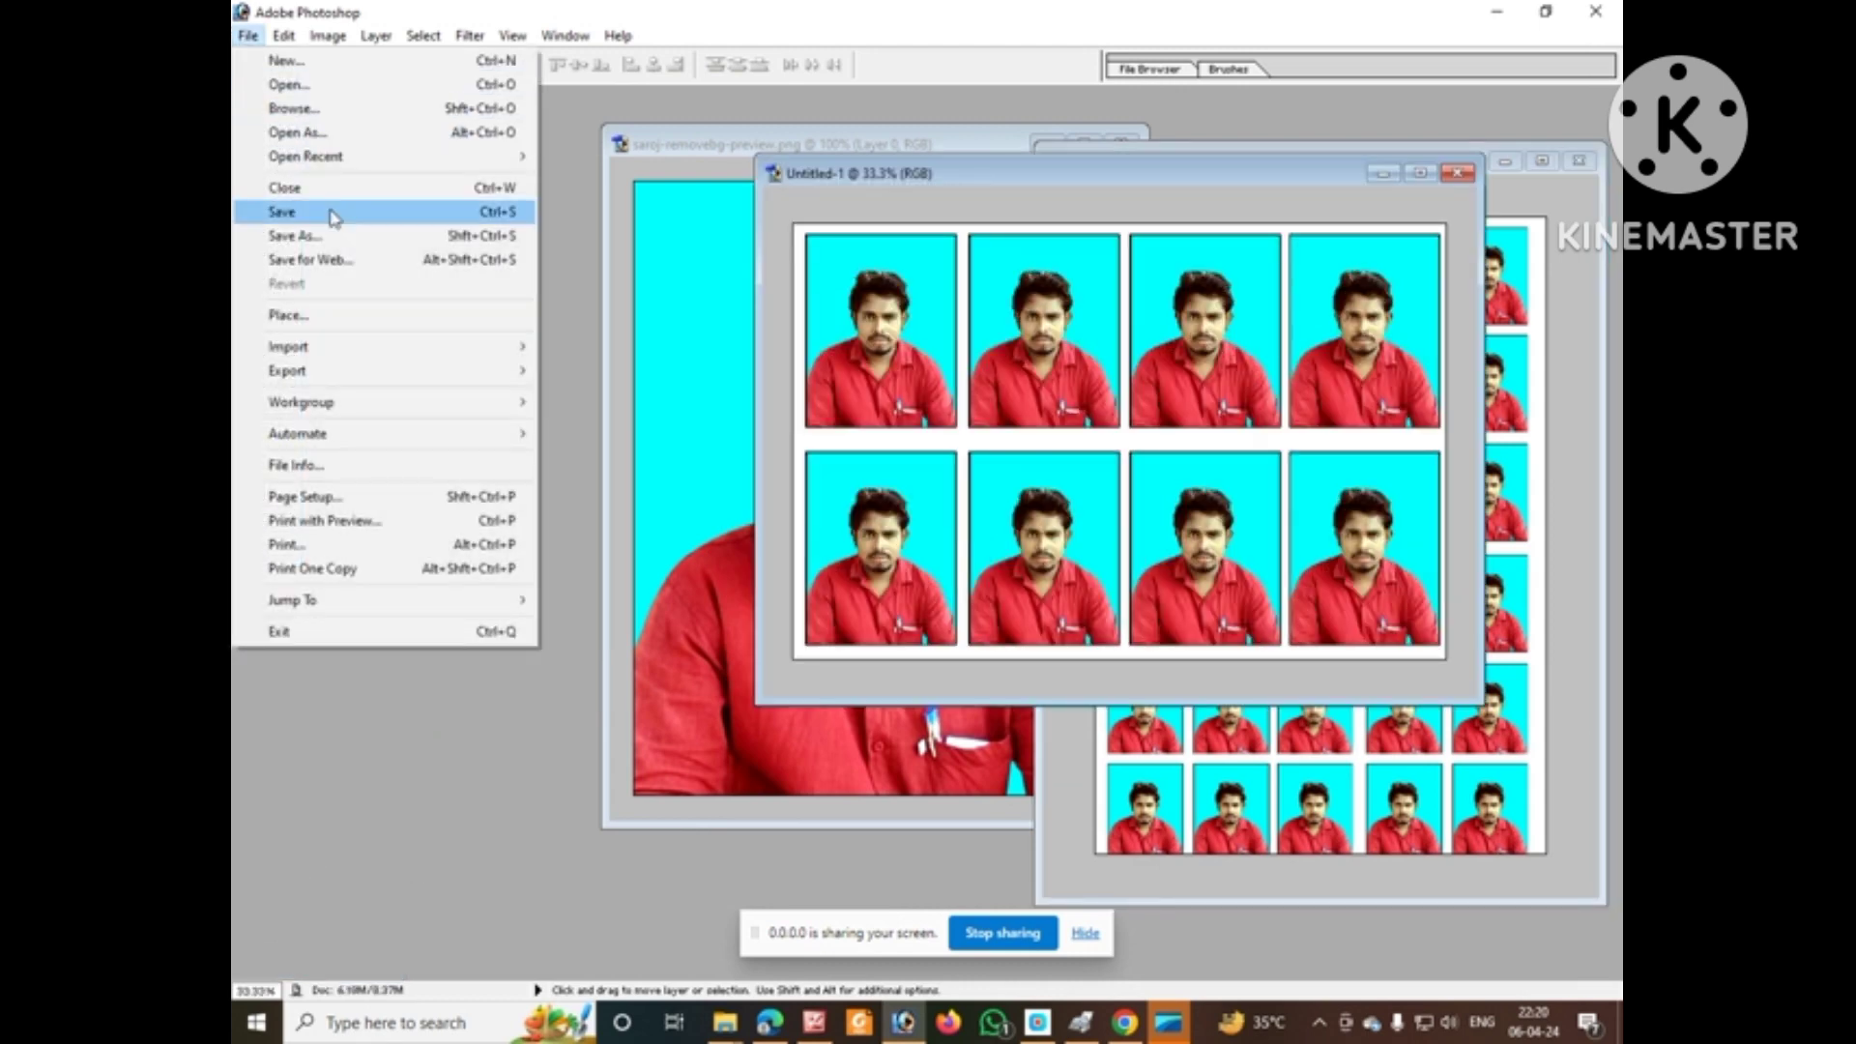
left_click(505, 212)
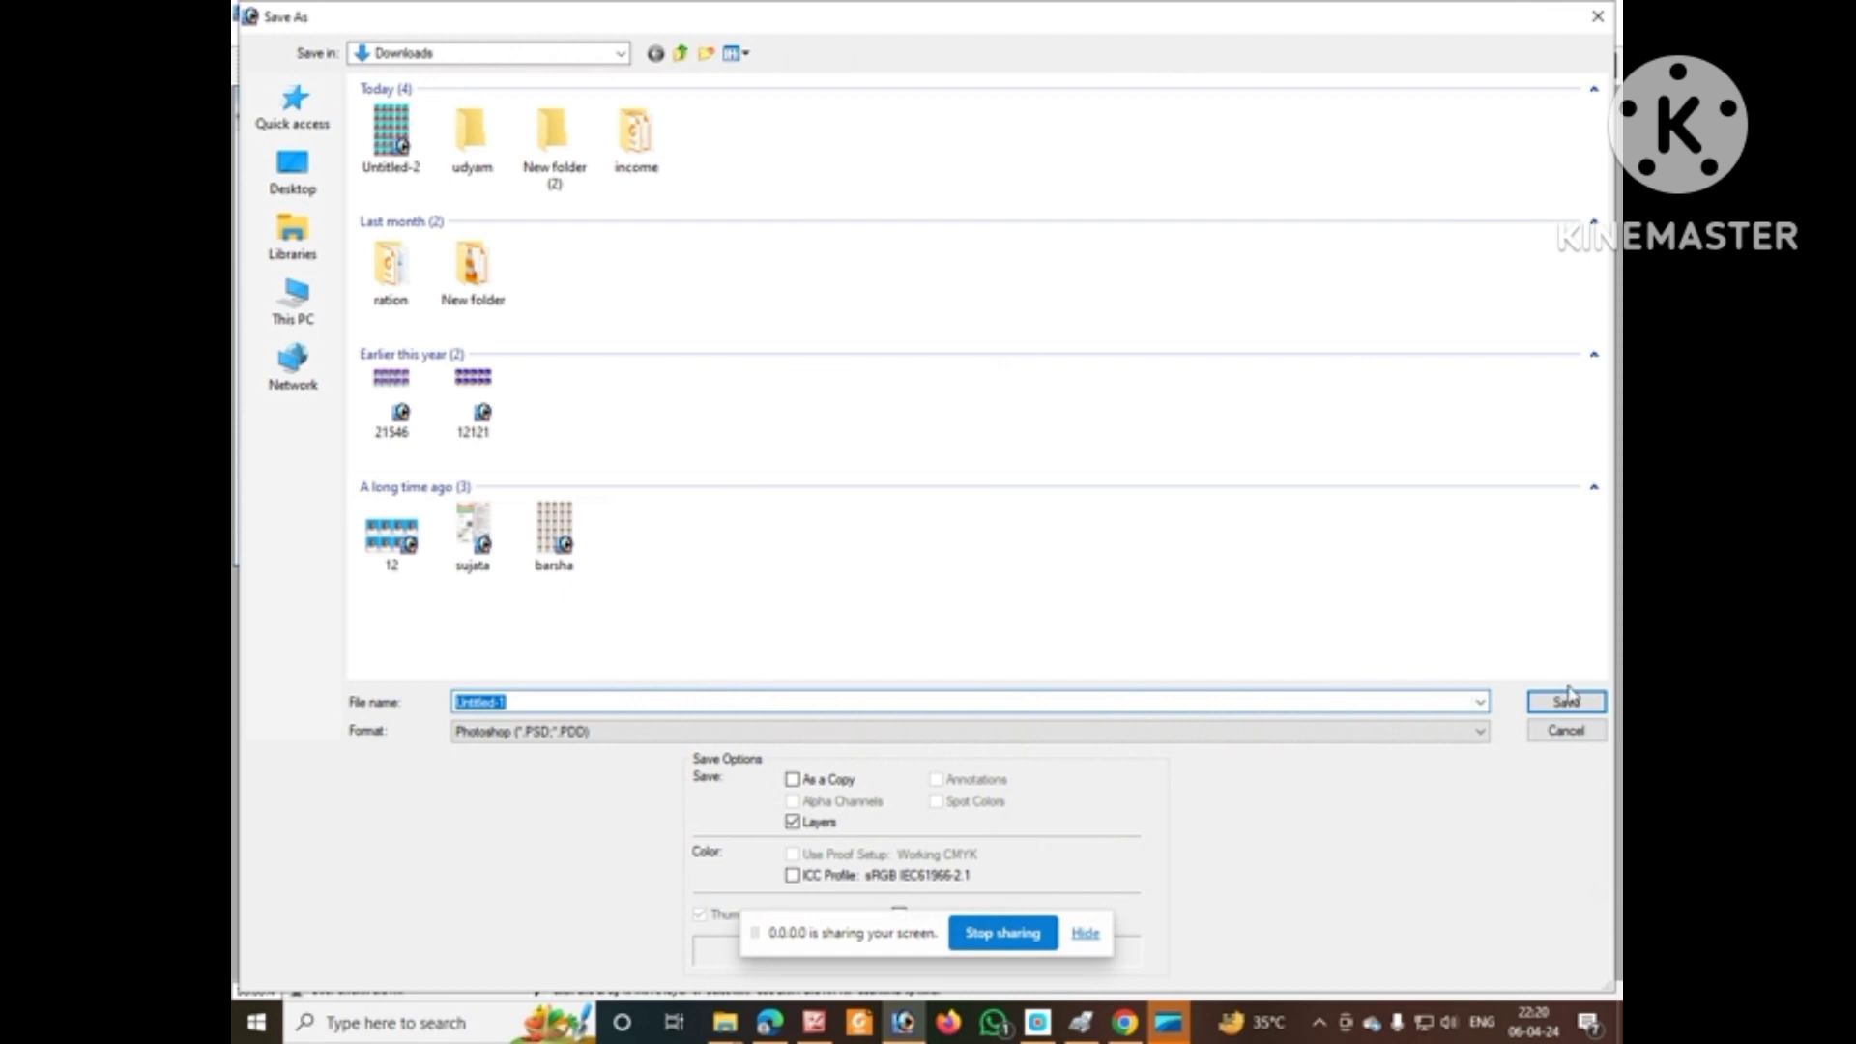
left_click(1567, 701)
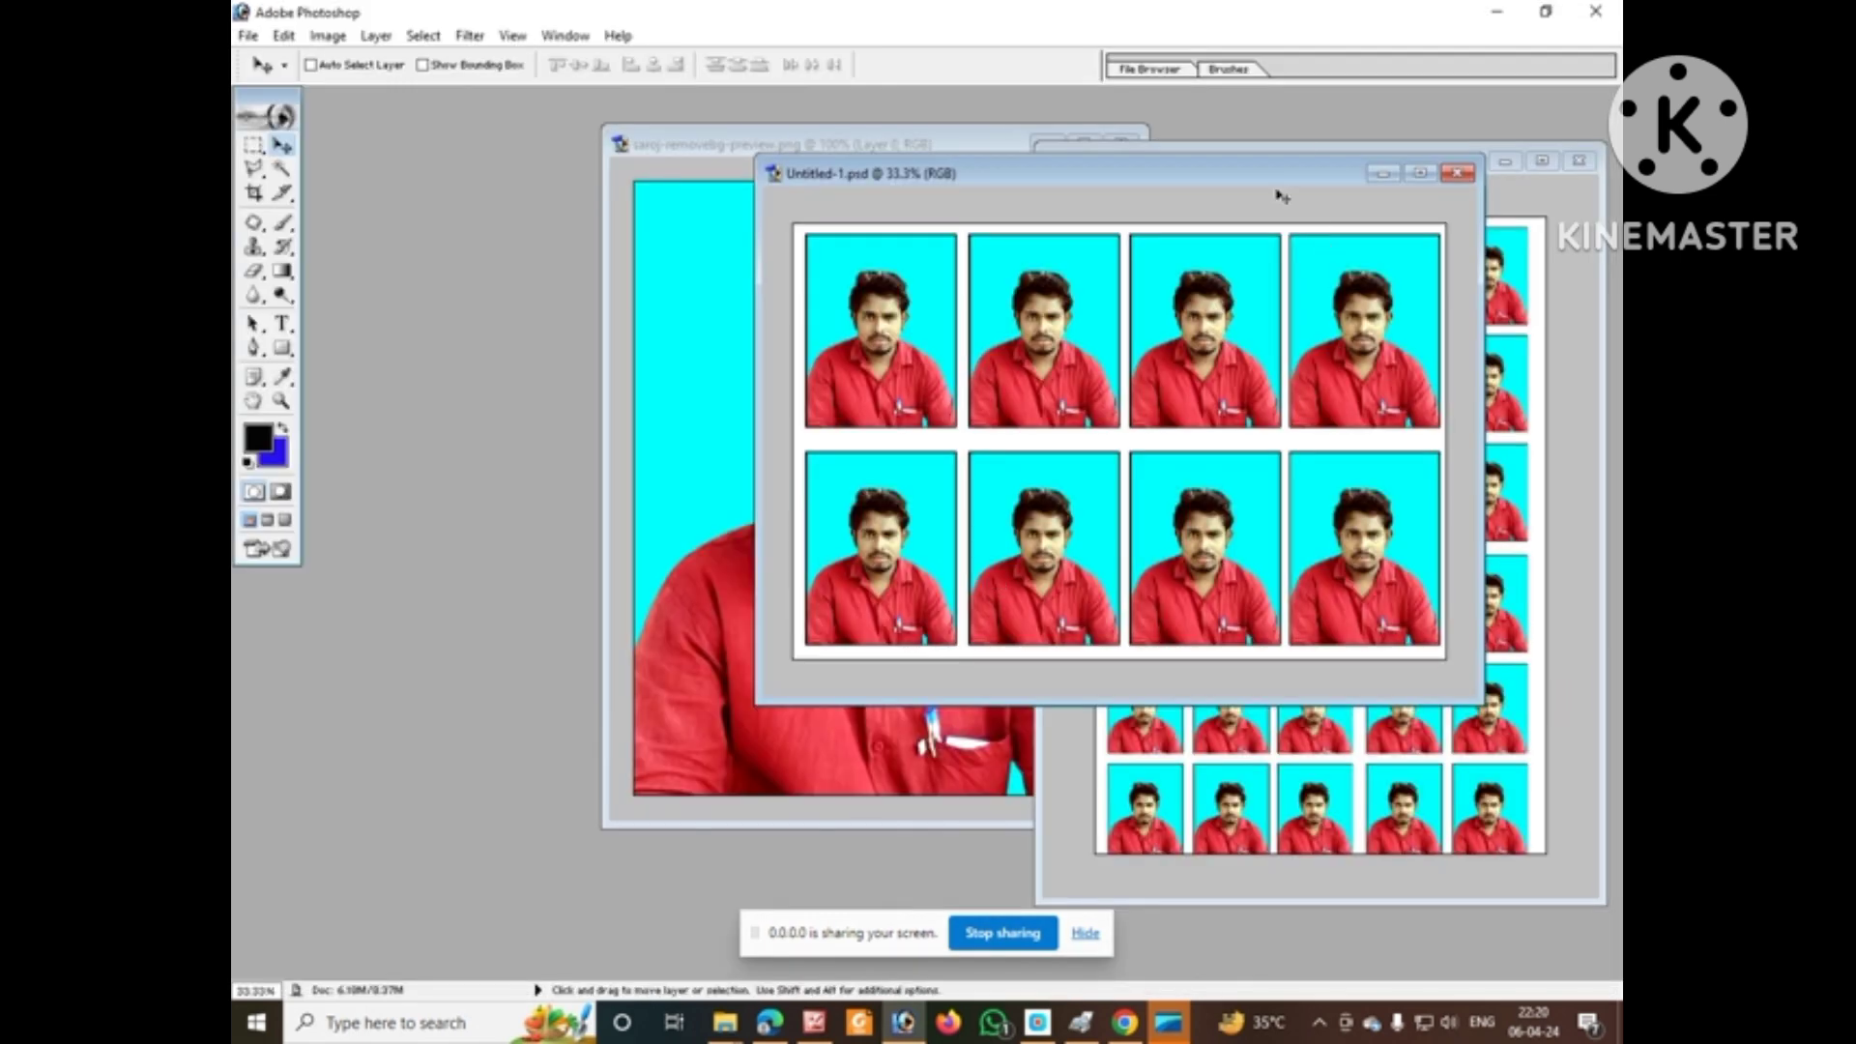
Minimize Photoshop to get to the Windows desktop and refresh the desktop
left_click(1497, 13)
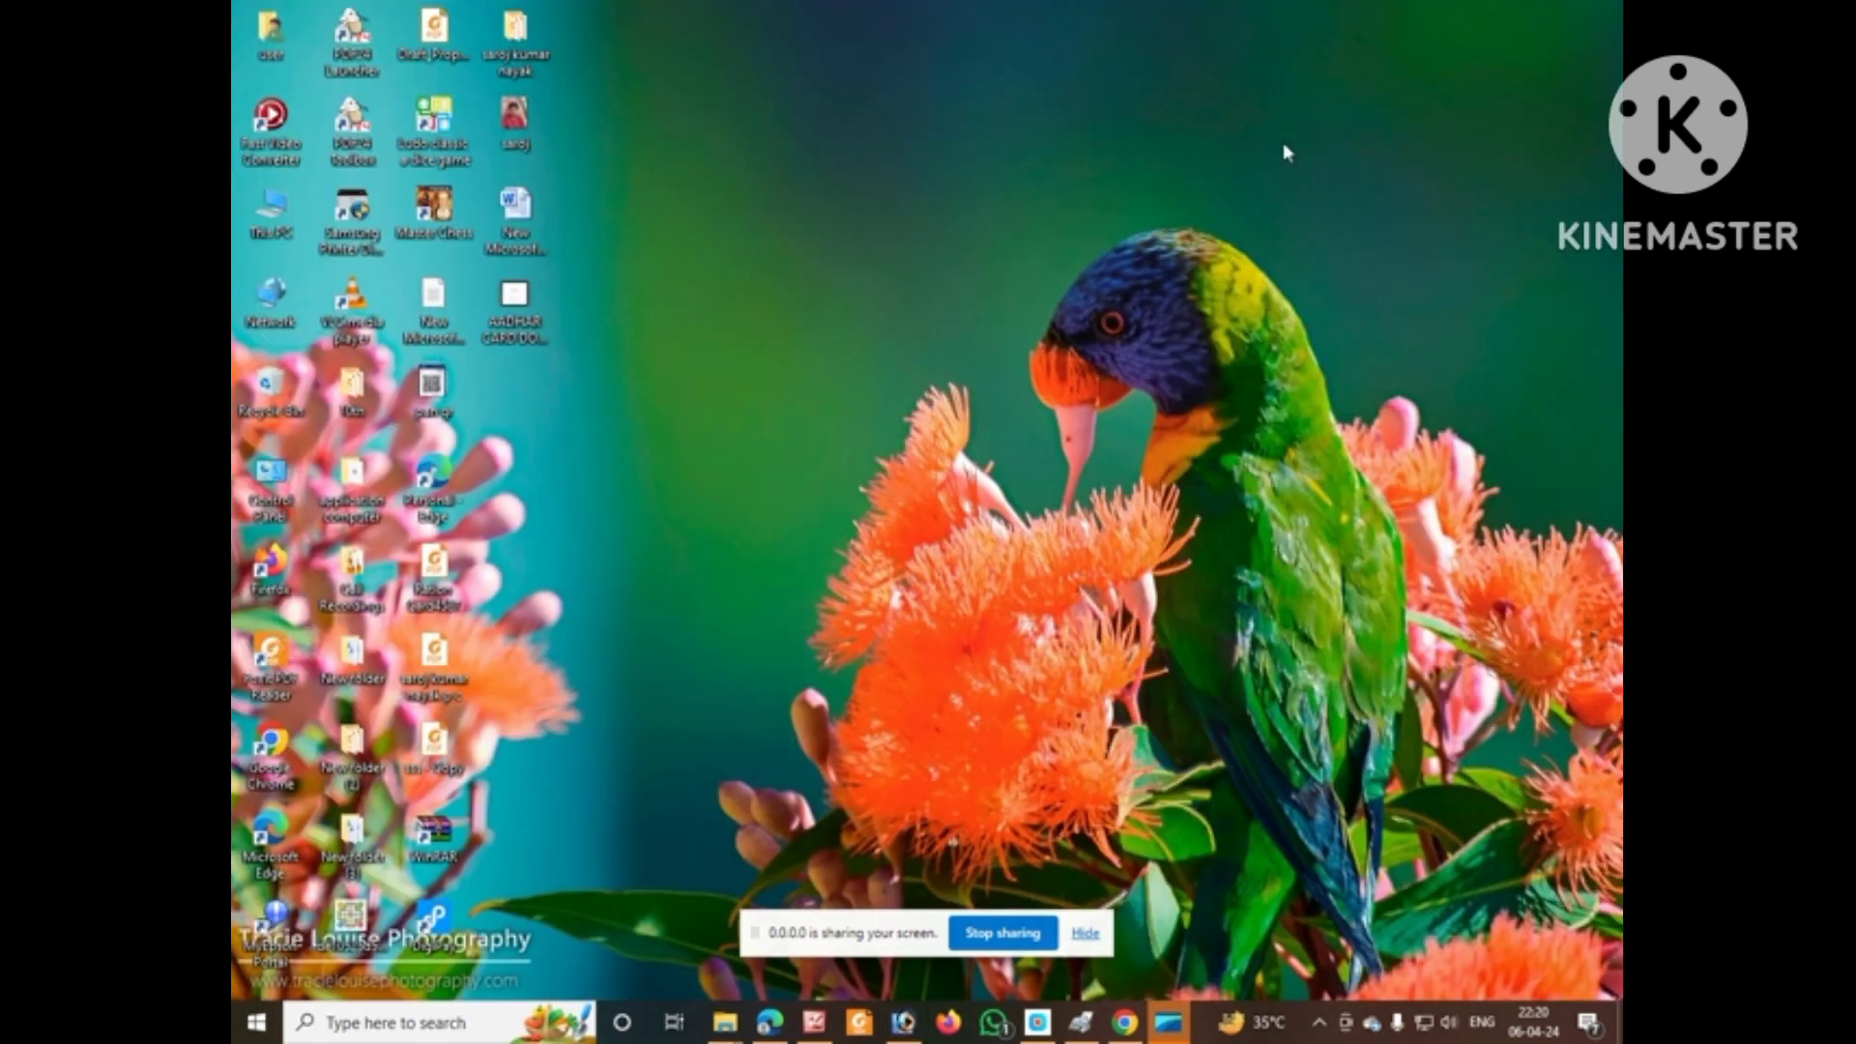
right_click(988, 176)
left_click(1106, 249)
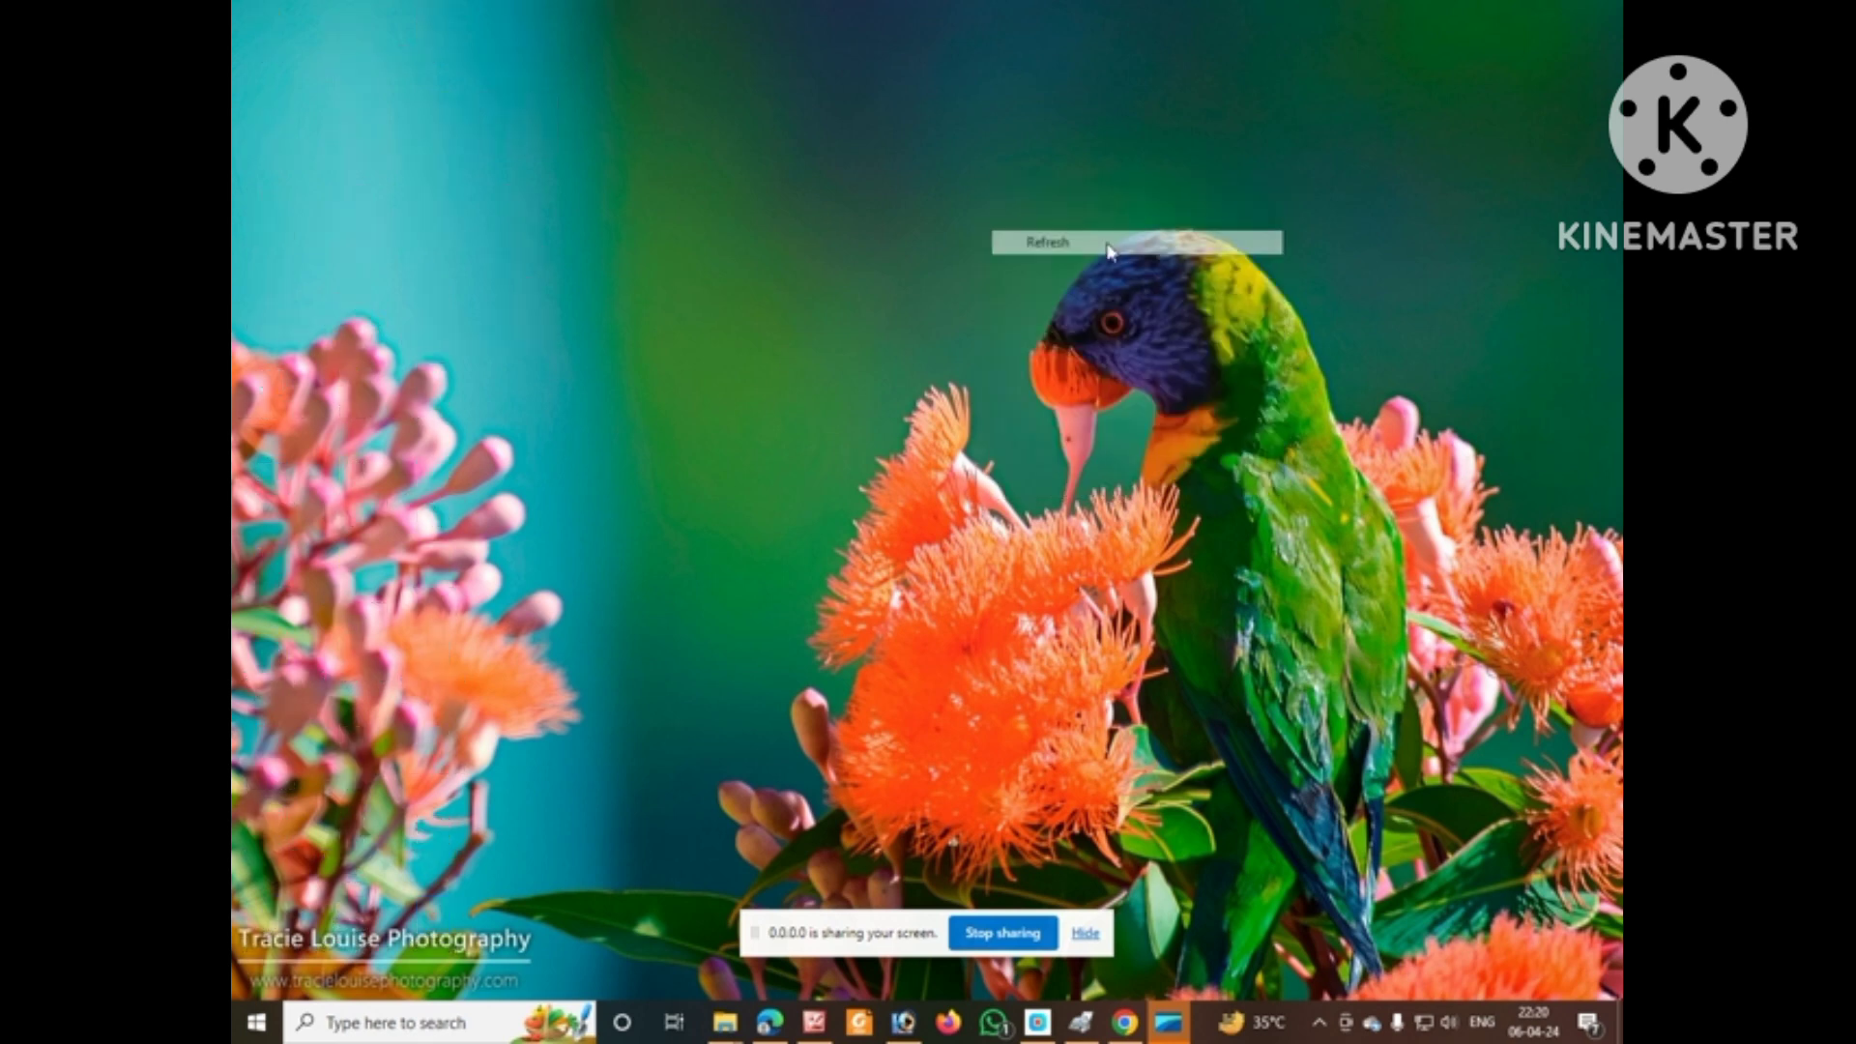